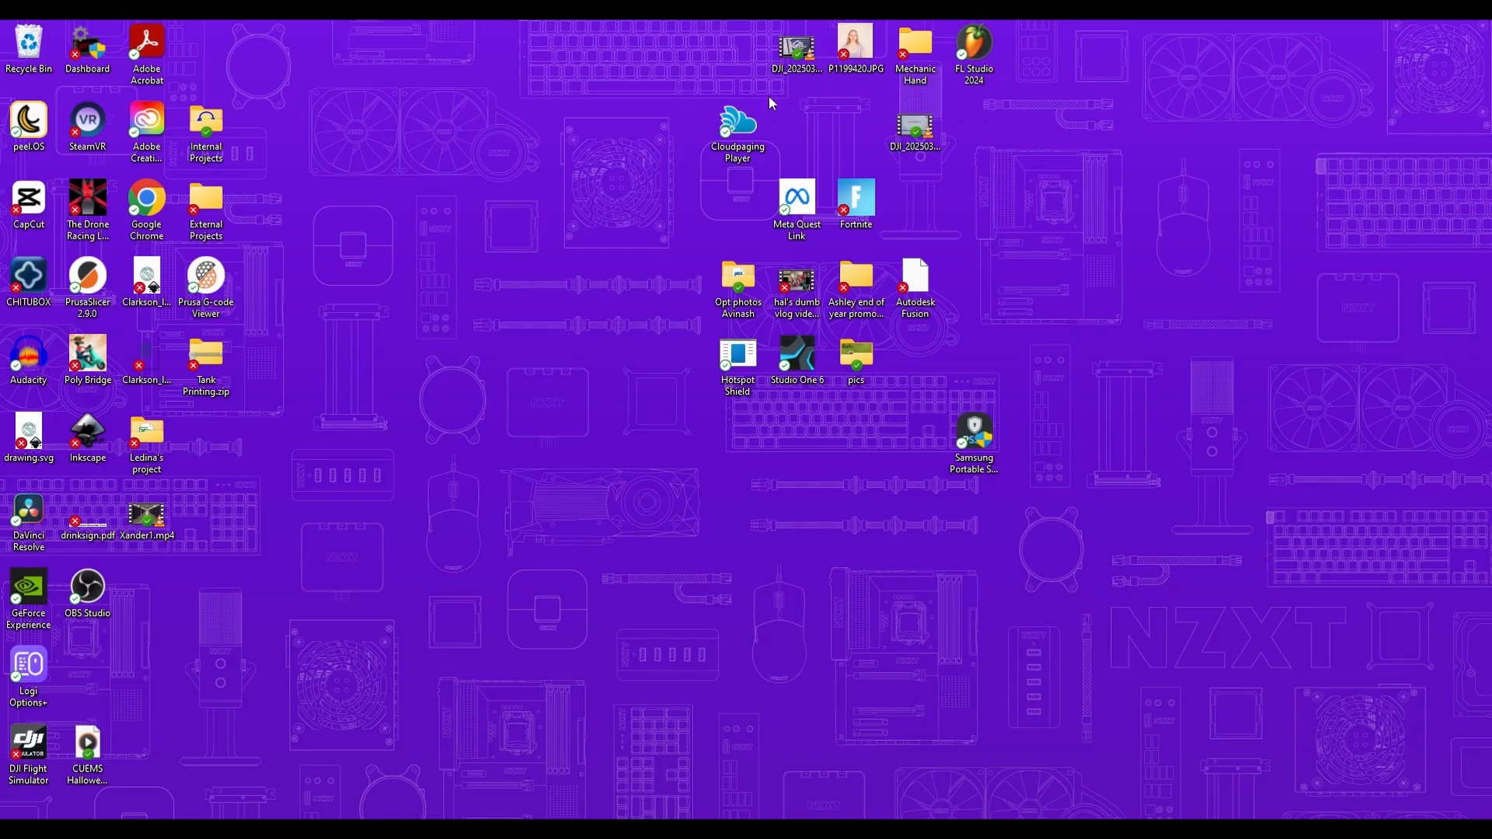
# Step: Launch FL Studio 2024 and start a new project from the Empty template
pyautogui.doubleClick(963, 63)
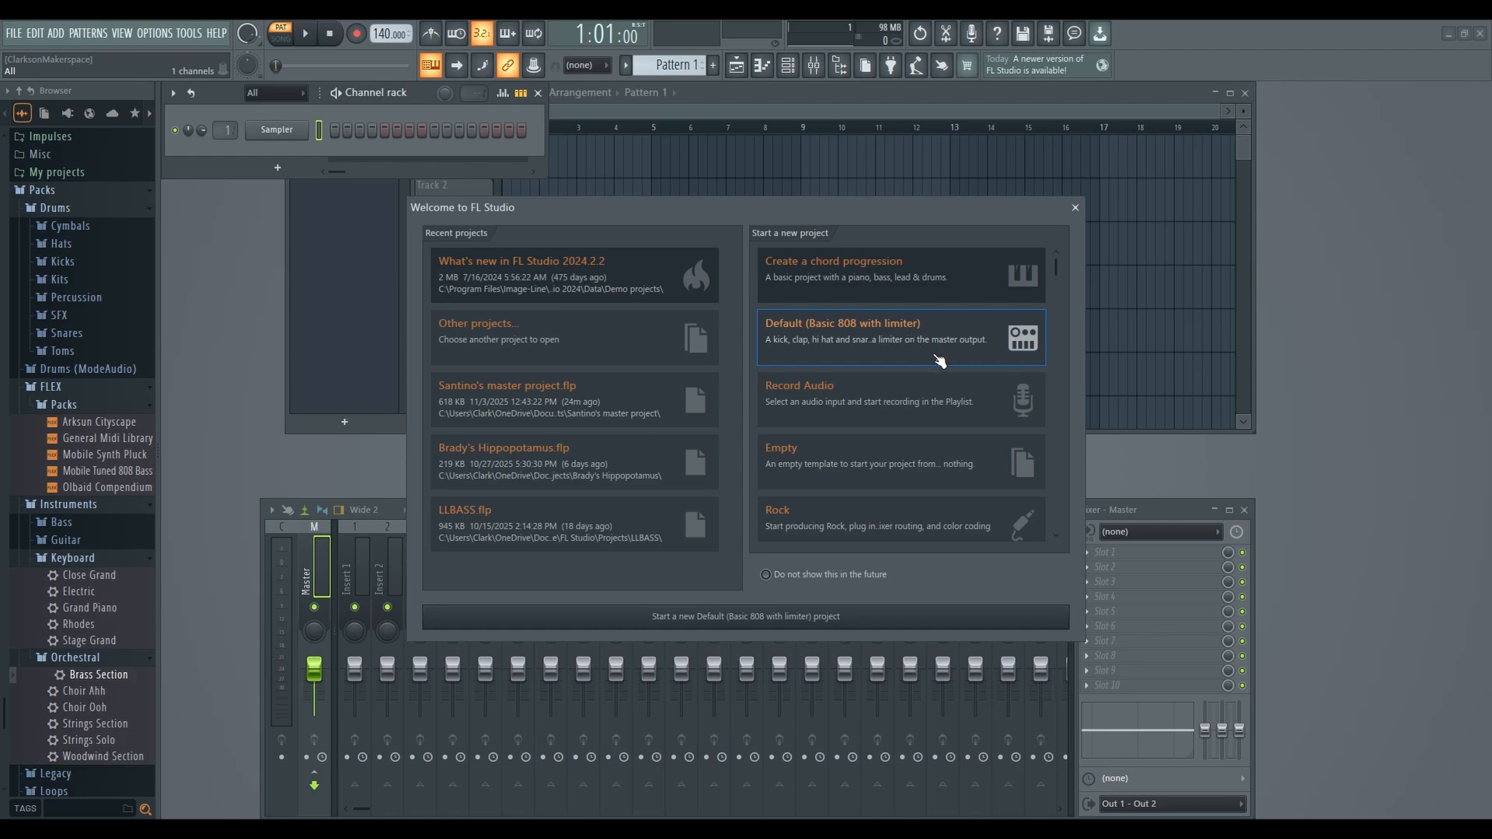
pyautogui.doubleClick(870, 471)
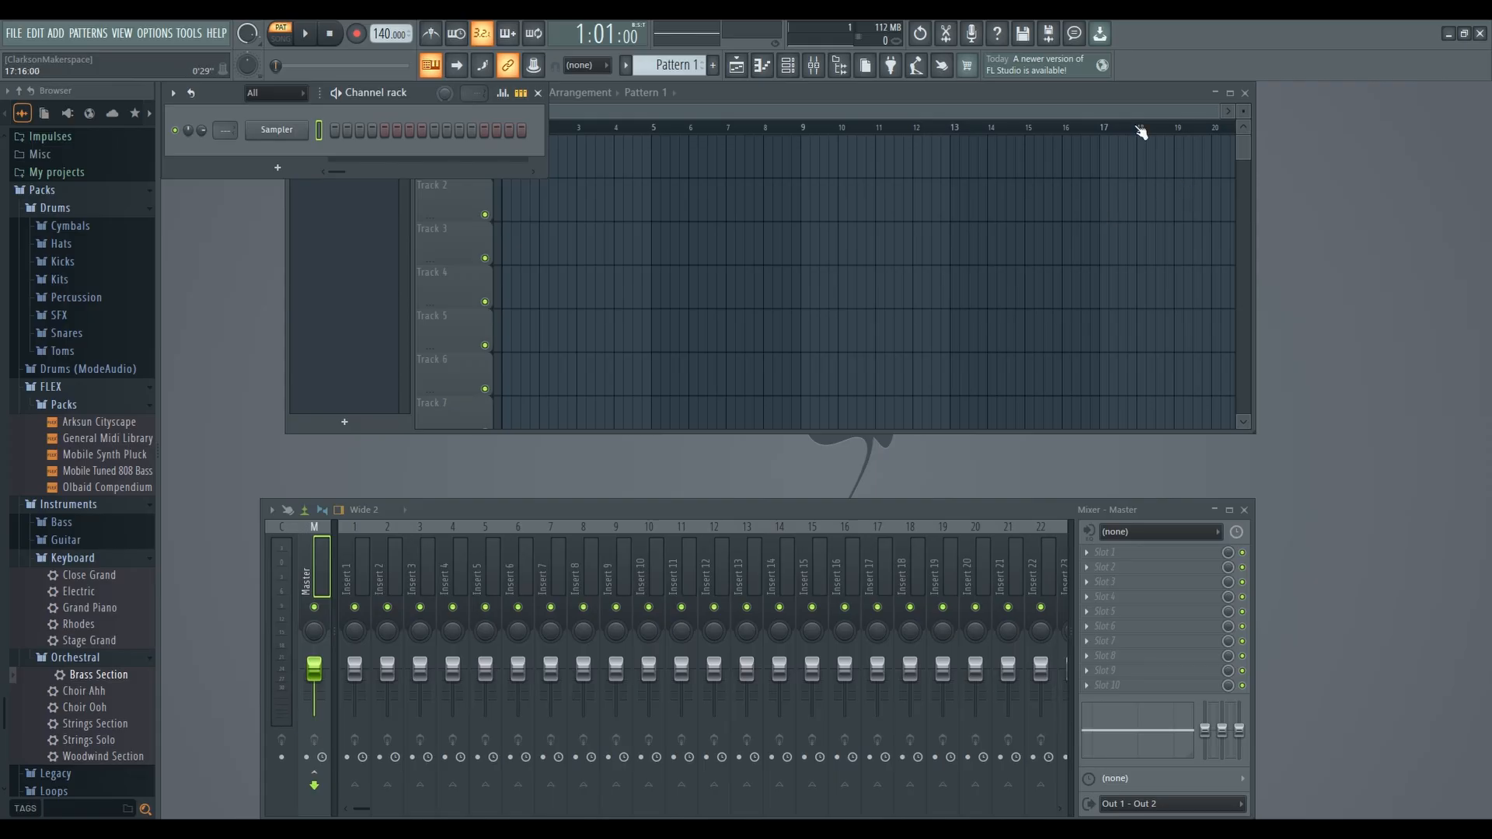
# Step: Move the Playlist window slightly lower in the workspace and switch playback to song mode
pyautogui.click(1118, 96)
pyautogui.moveTo(1117, 94); pyautogui.dragTo(1097, 145)
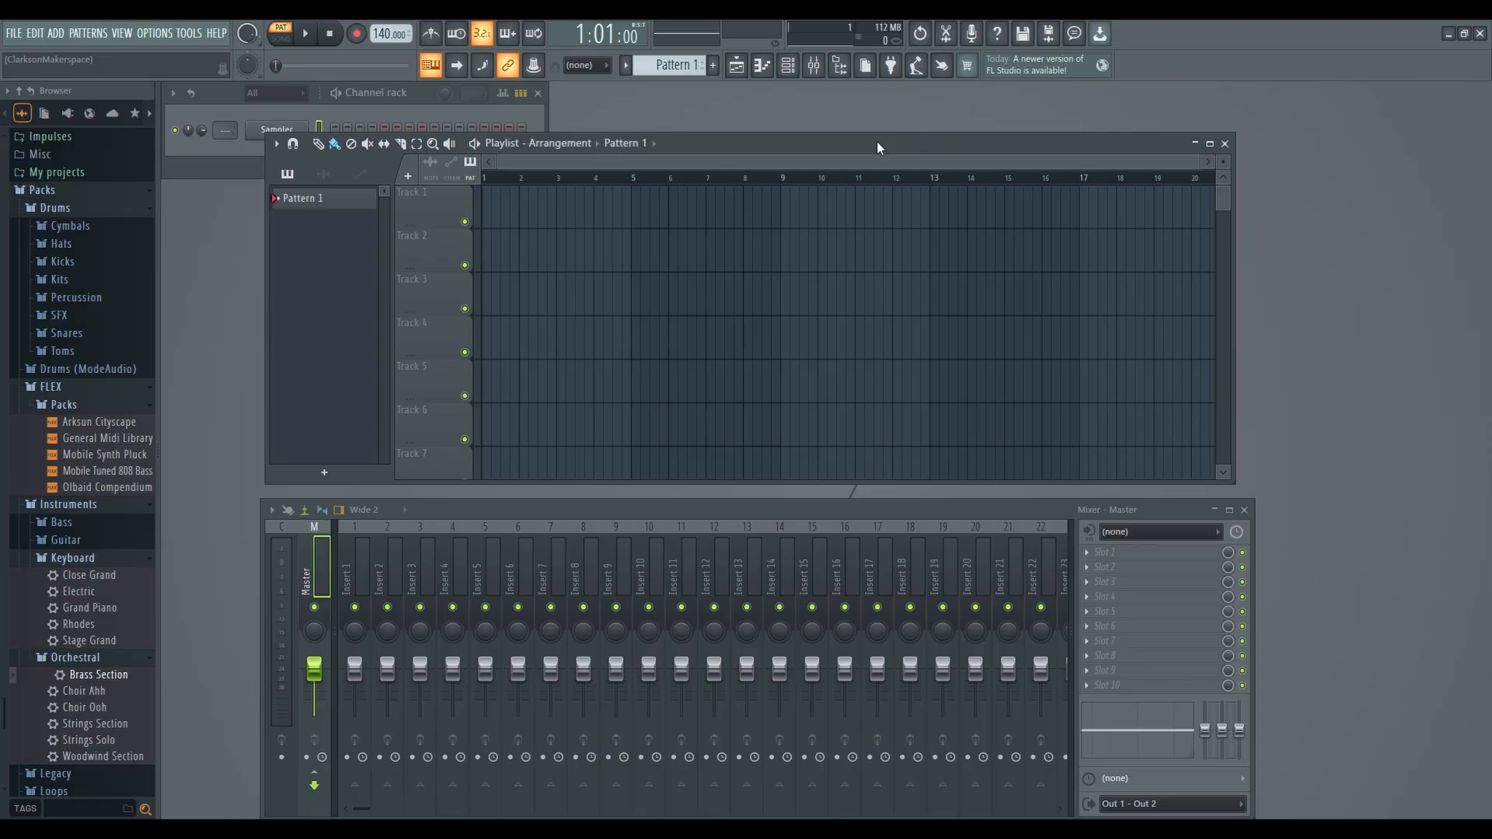
pyautogui.moveTo(876, 148); pyautogui.dragTo(905, 118)
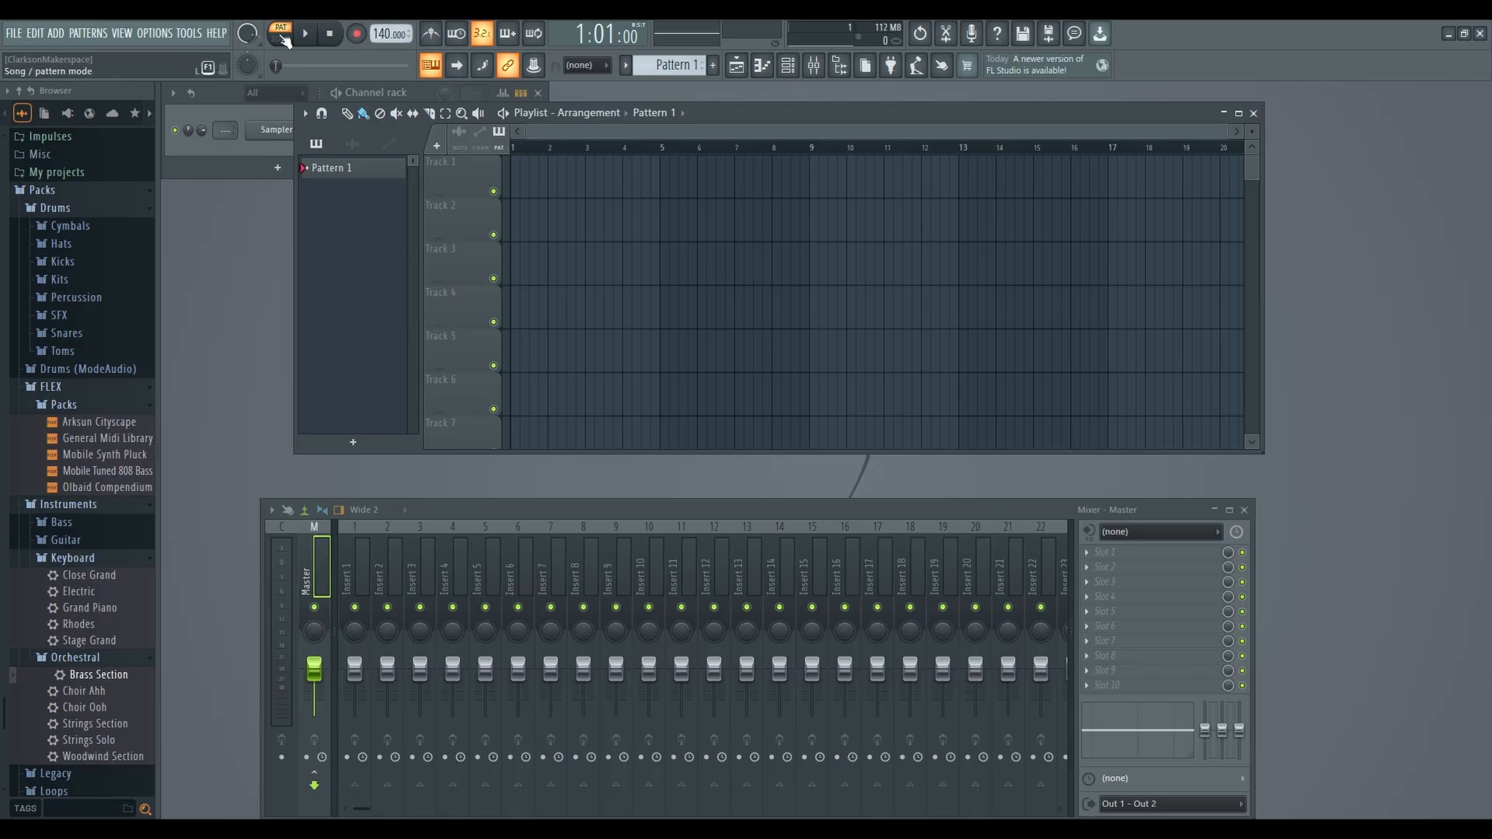
pyautogui.click(283, 34)
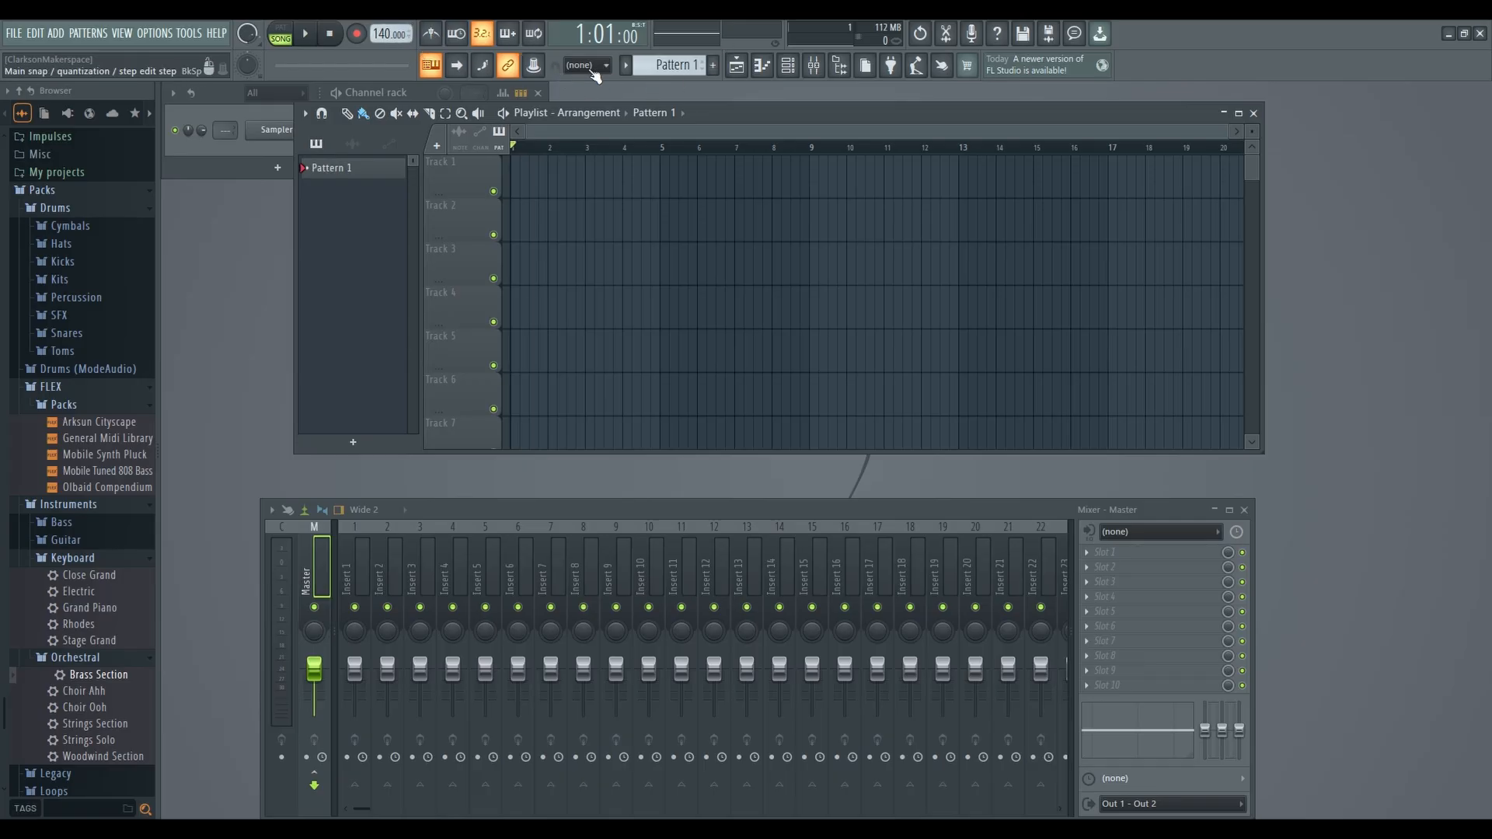
# Step: Toggle the Playlist off and on, and briefly show the Piano roll before hiding it again
pyautogui.click(740, 74)
pyautogui.click(740, 75)
pyautogui.click(740, 75)
pyautogui.click(740, 74)
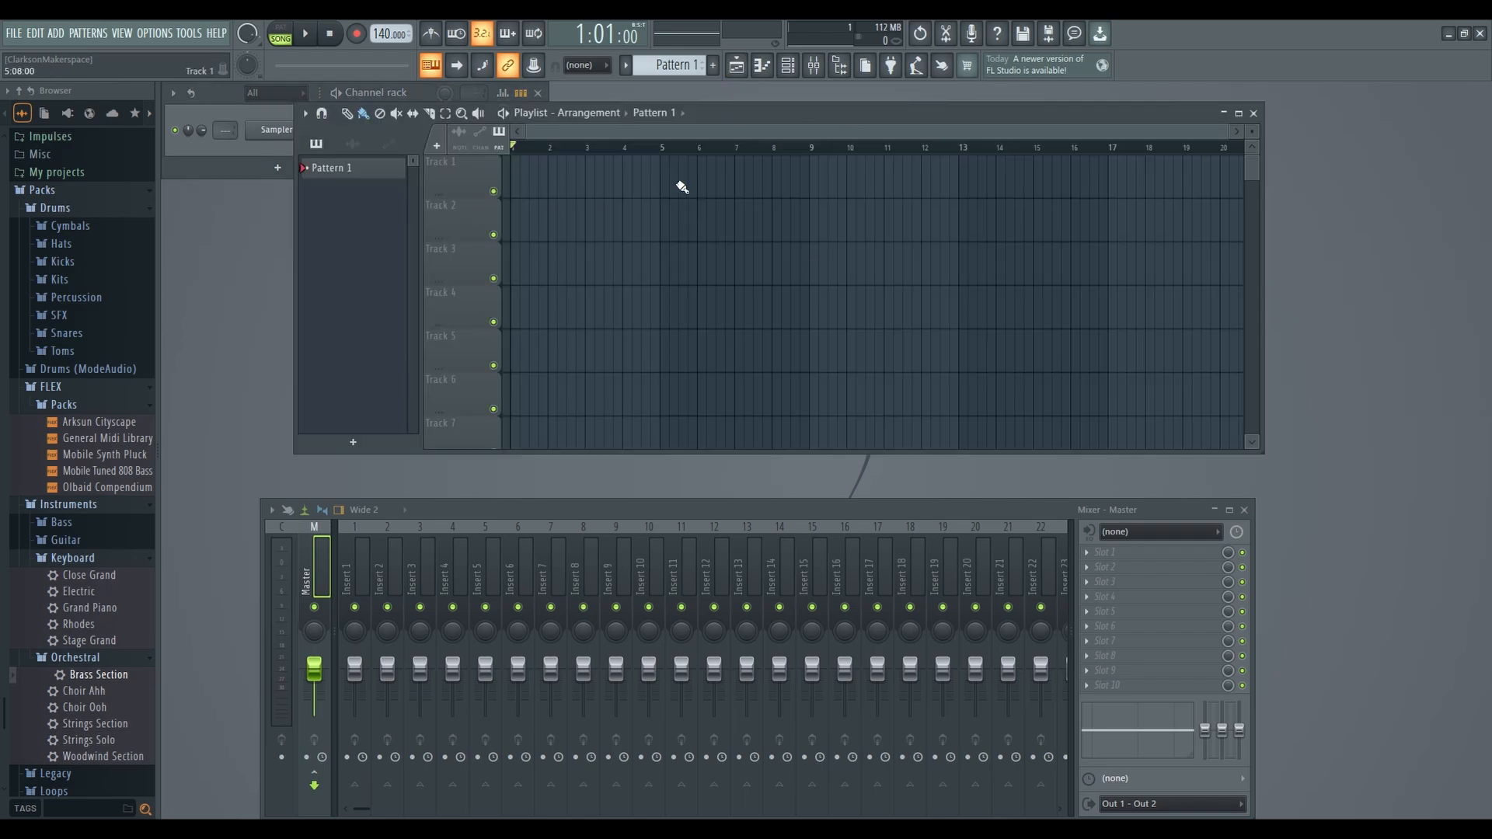
pyautogui.click(763, 67)
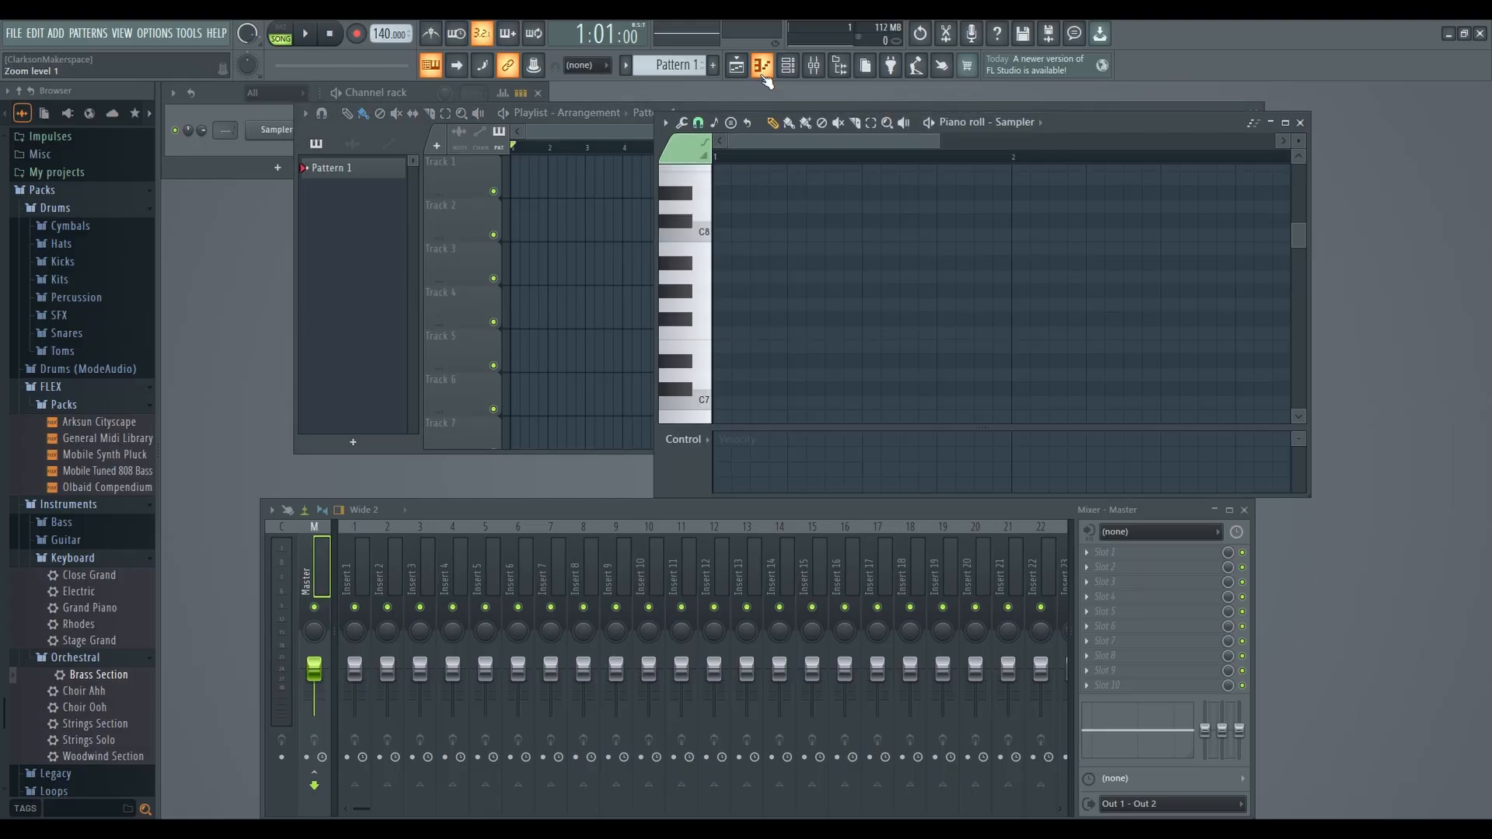
pyautogui.click(764, 76)
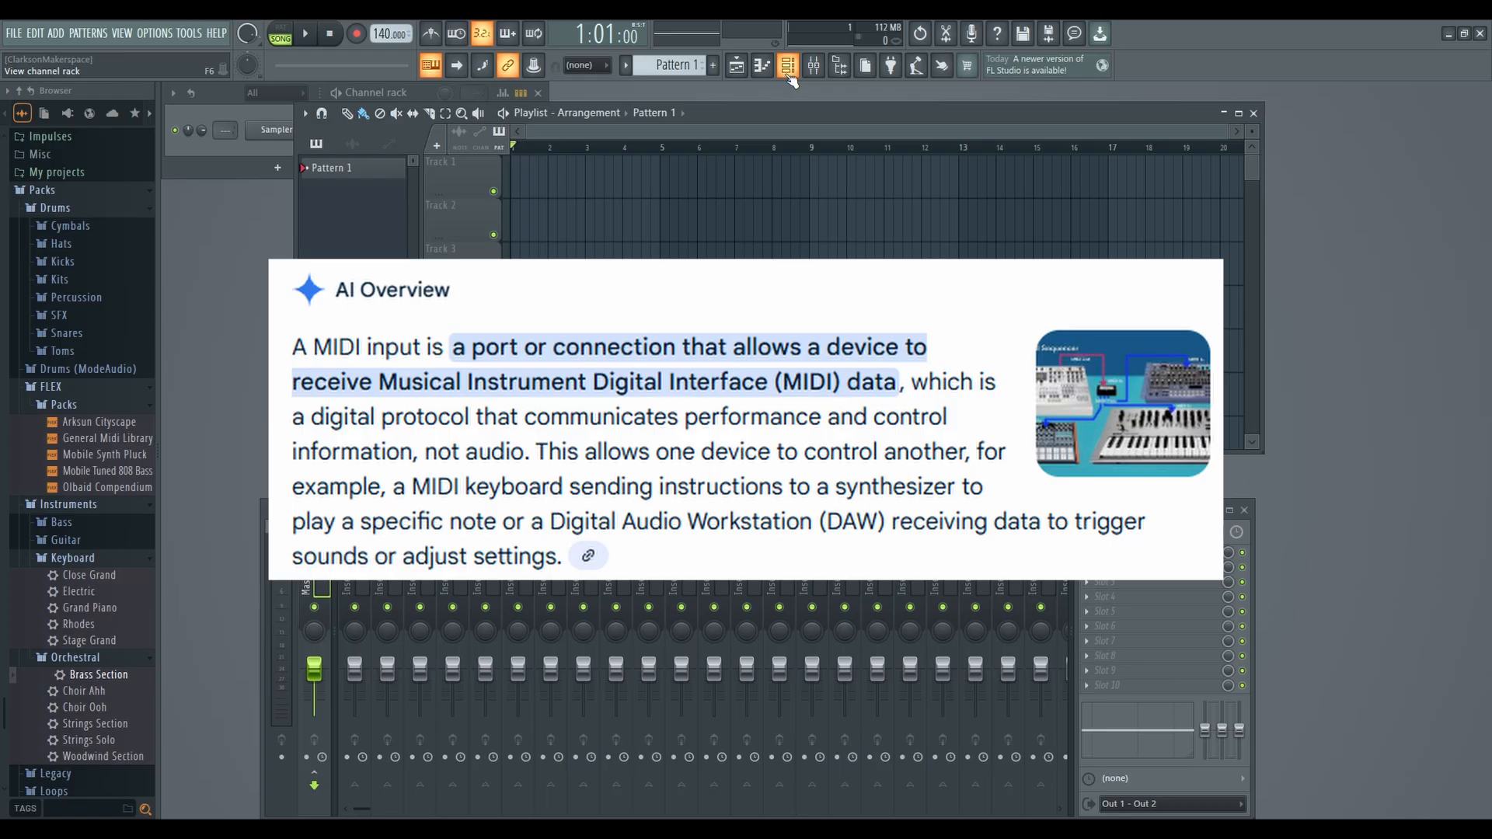
# Step: Bring the Channel rack to the front and view the list of plugins available for a new channel
pyautogui.click(788, 72)
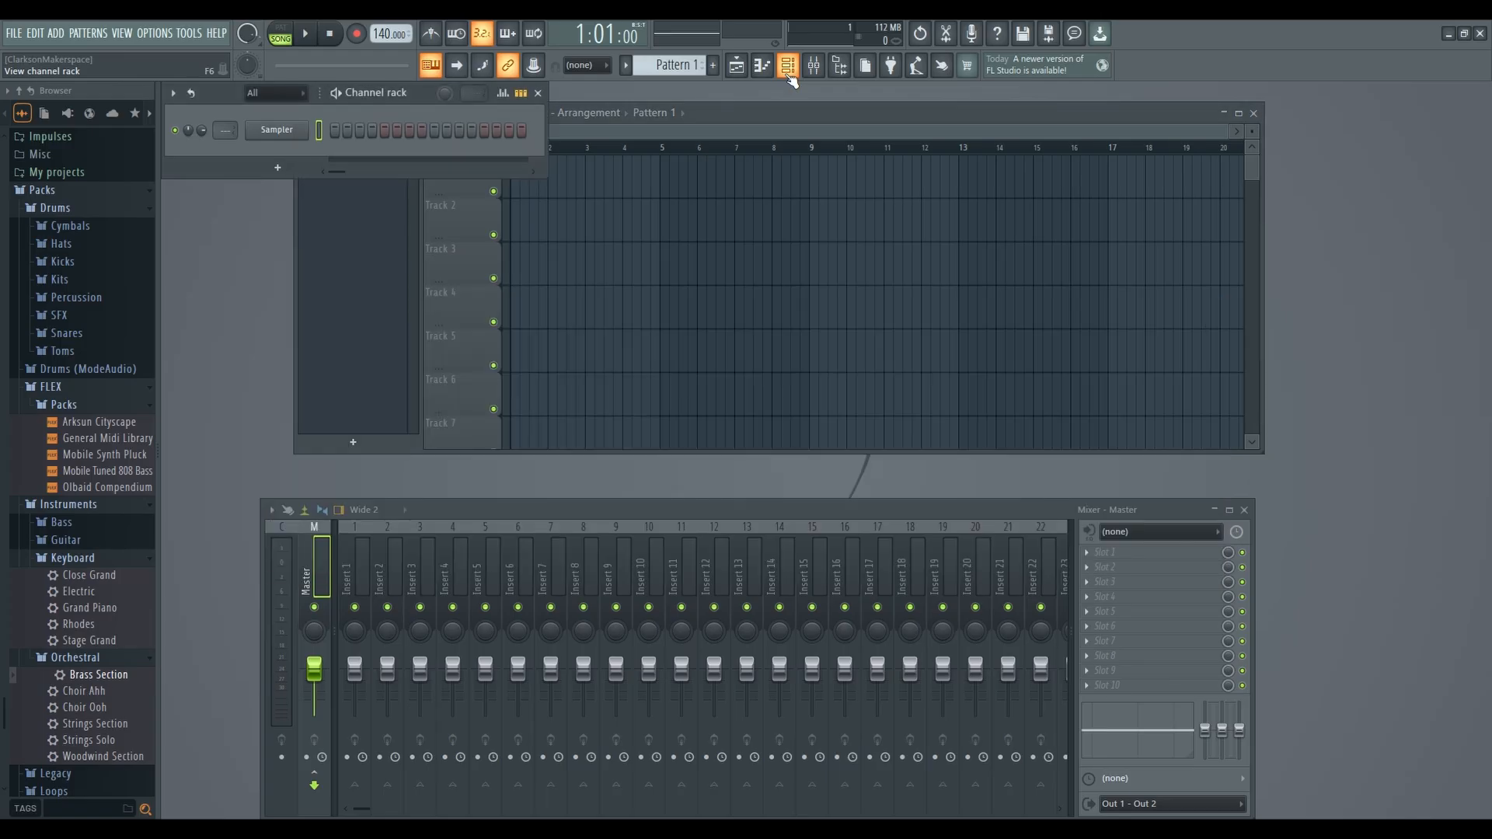
pyautogui.click(277, 168)
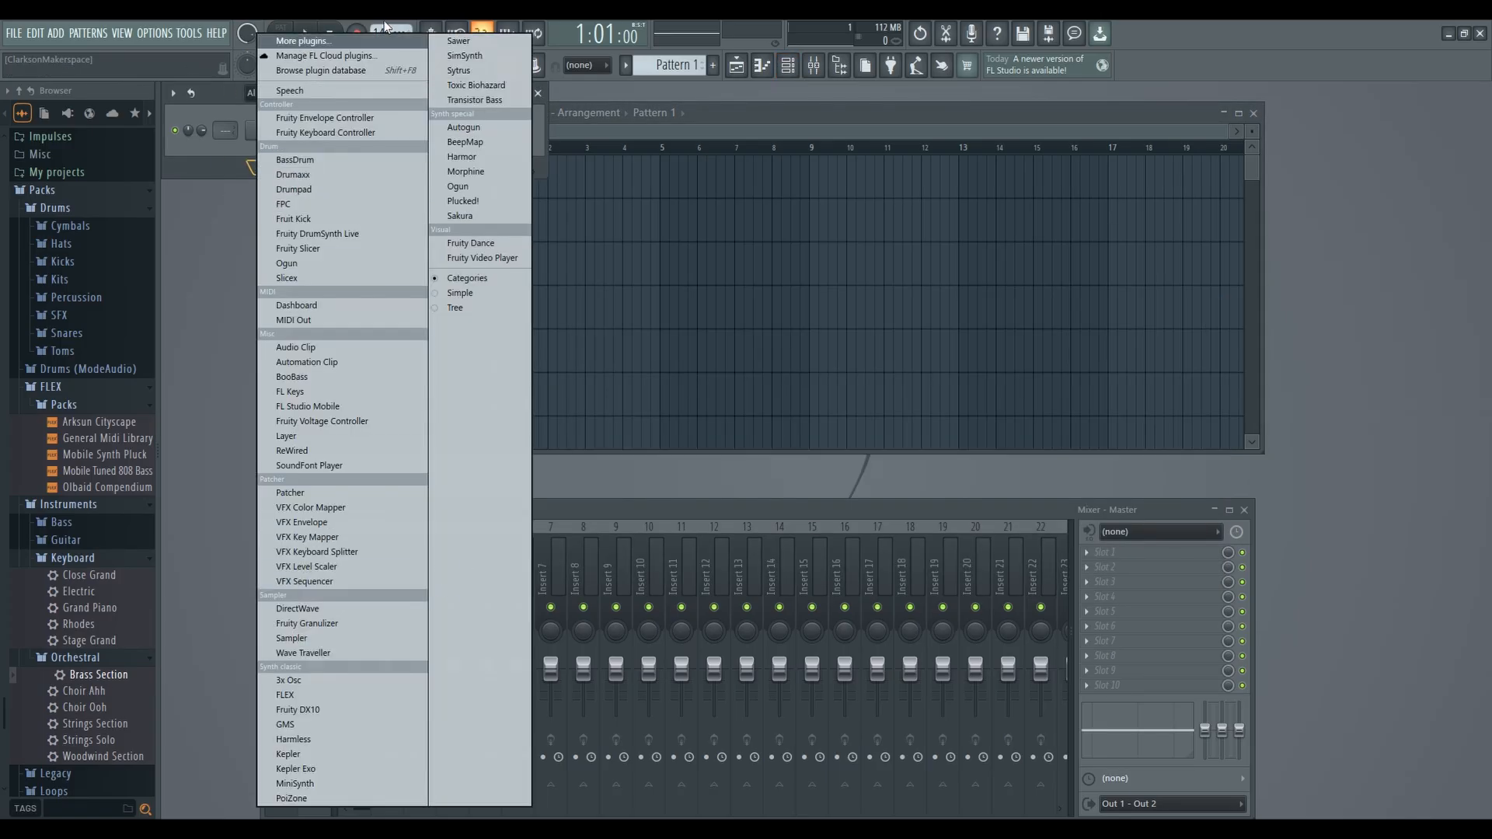
pyautogui.click(192, 149)
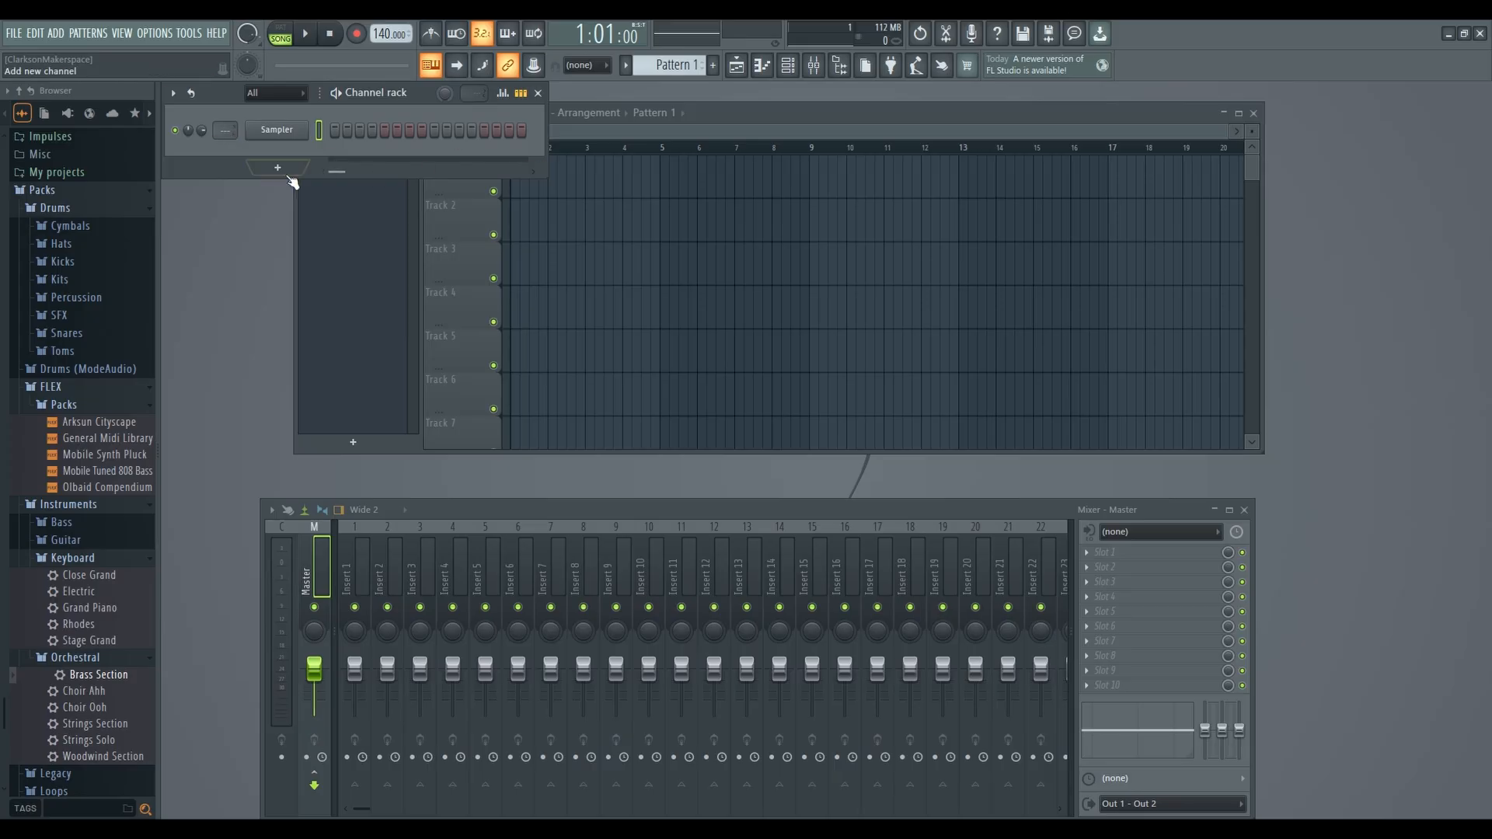
# Step: Move the Mixer up so it overlaps the Playlist's lower edge, and try out the Insert 2 volume fader
pyautogui.click(812, 68)
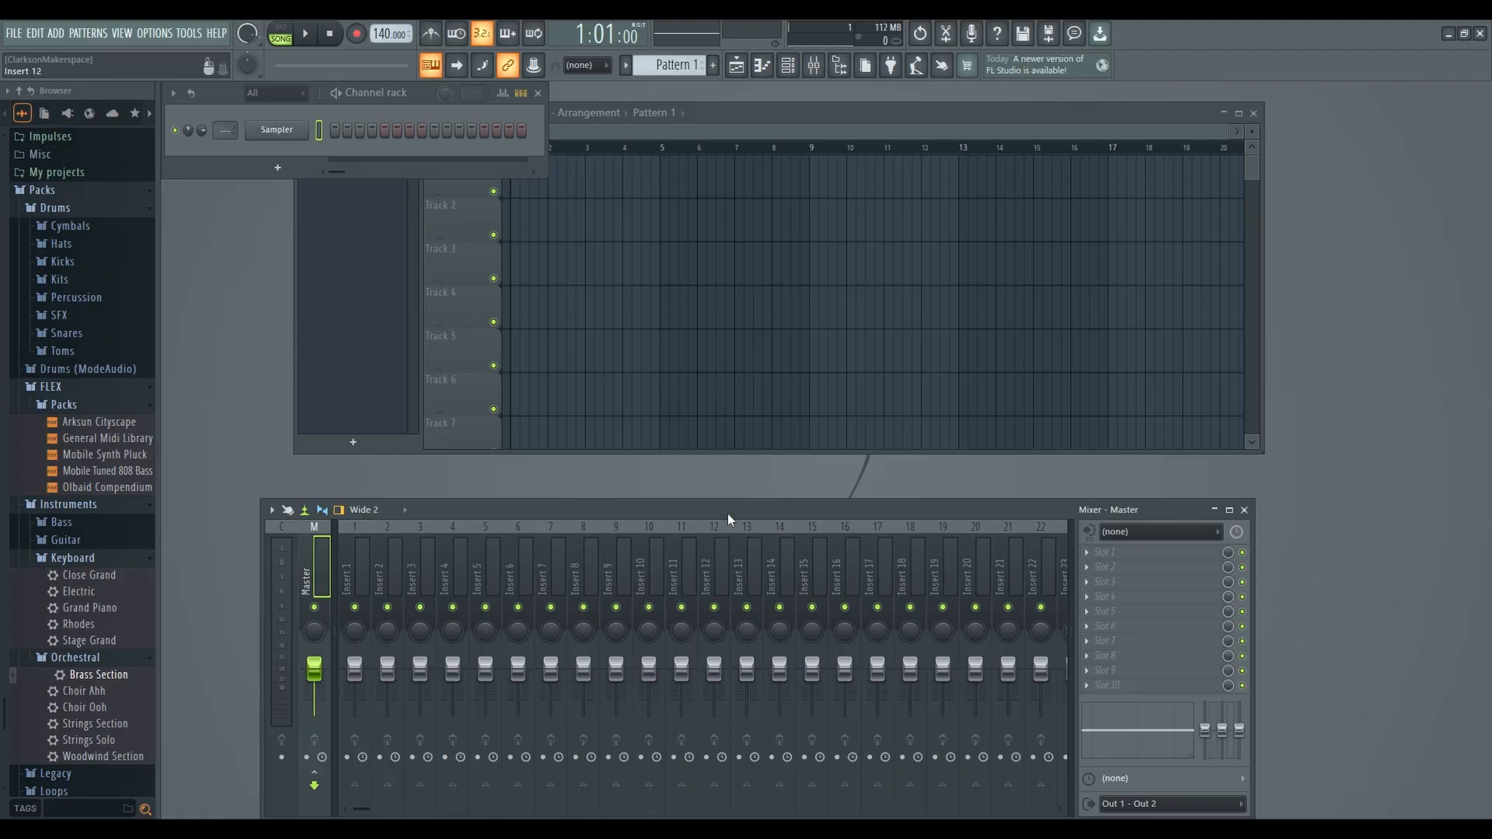
pyautogui.moveTo(728, 511); pyautogui.dragTo(716, 390)
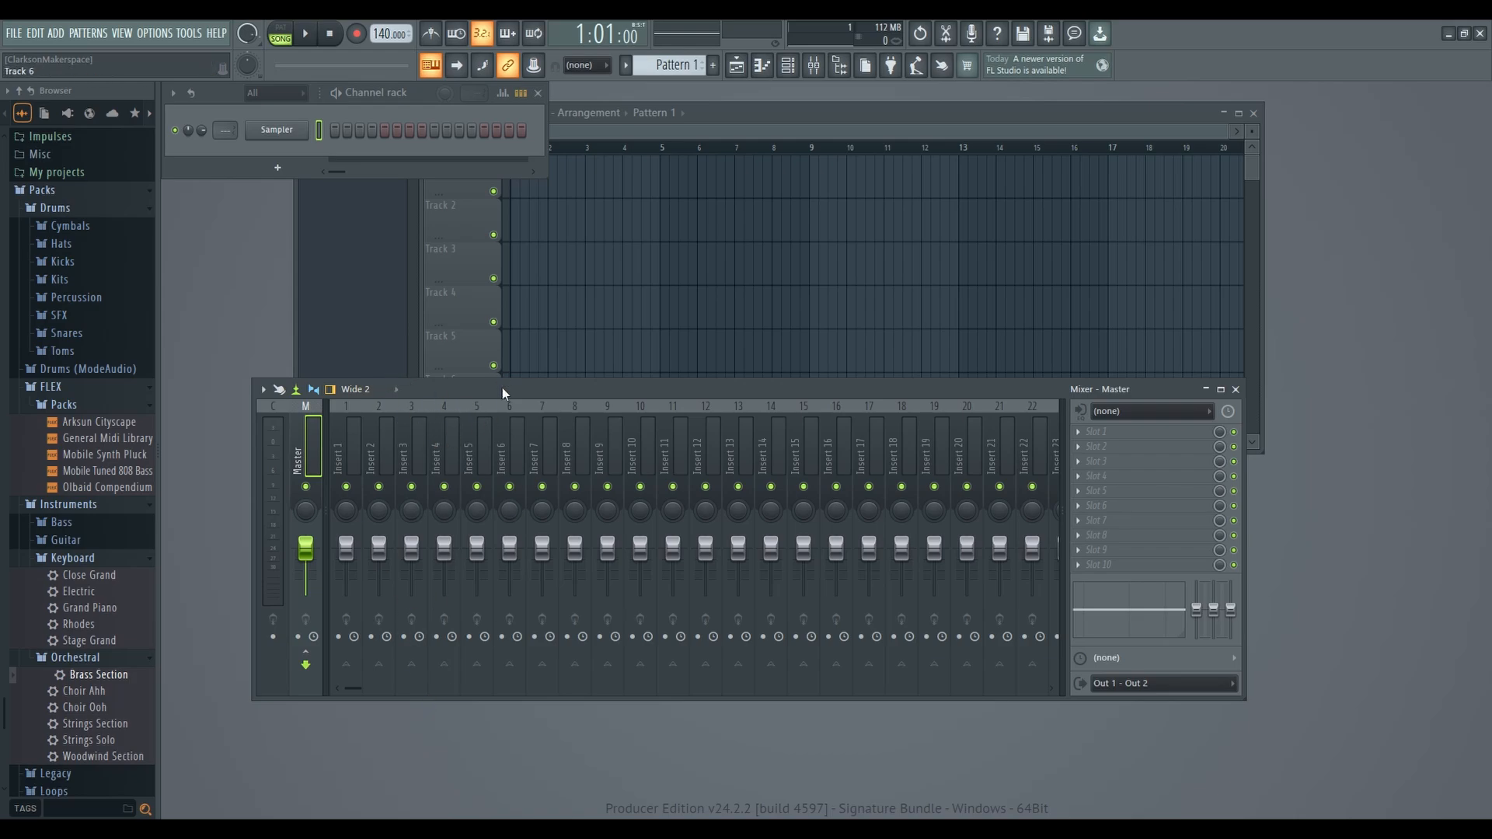
pyautogui.moveTo(502, 389); pyautogui.dragTo(511, 430)
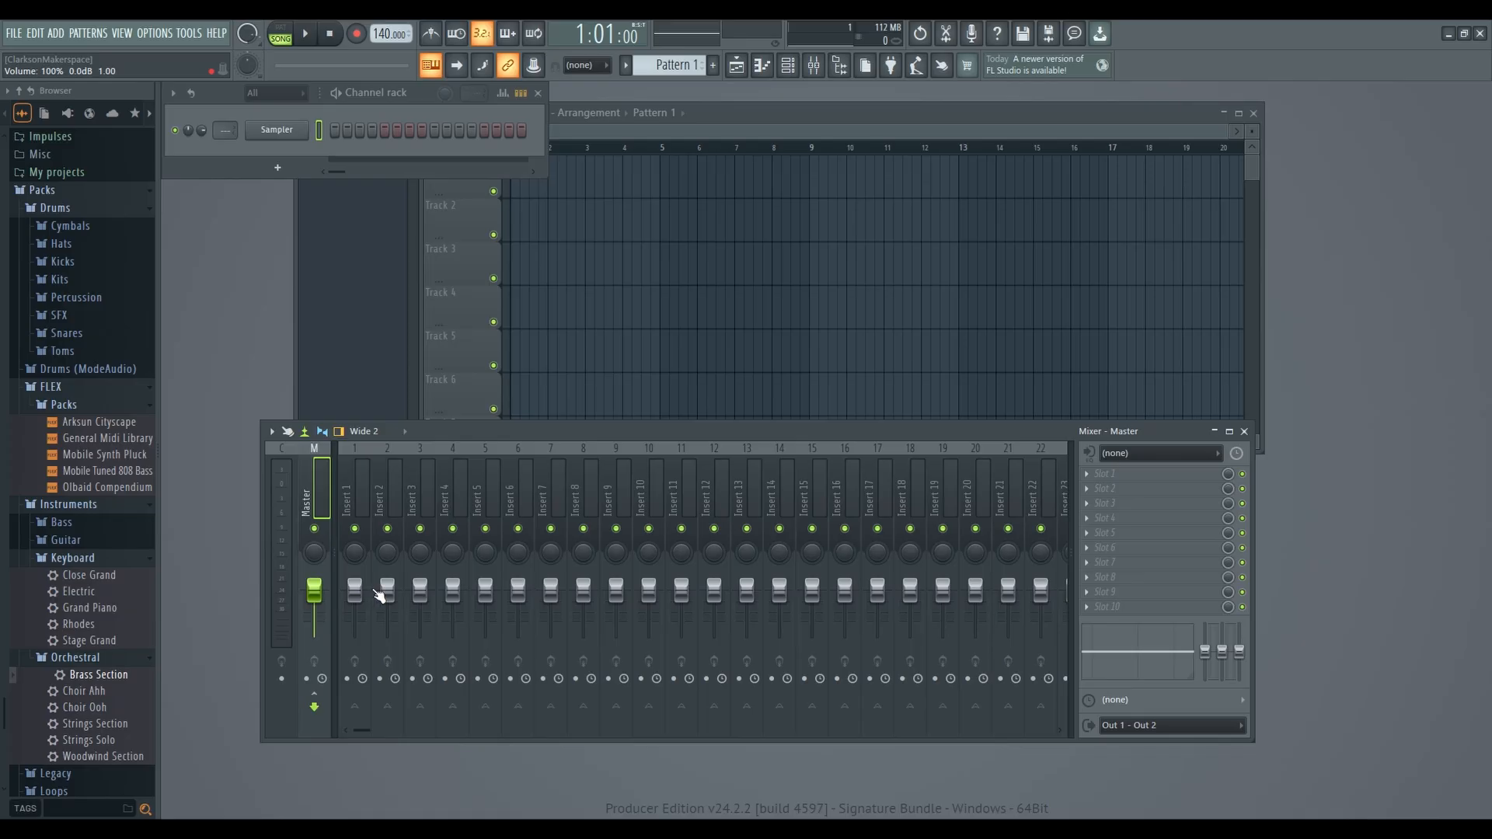
pyautogui.moveTo(387, 591); pyautogui.dragTo(387, 589)
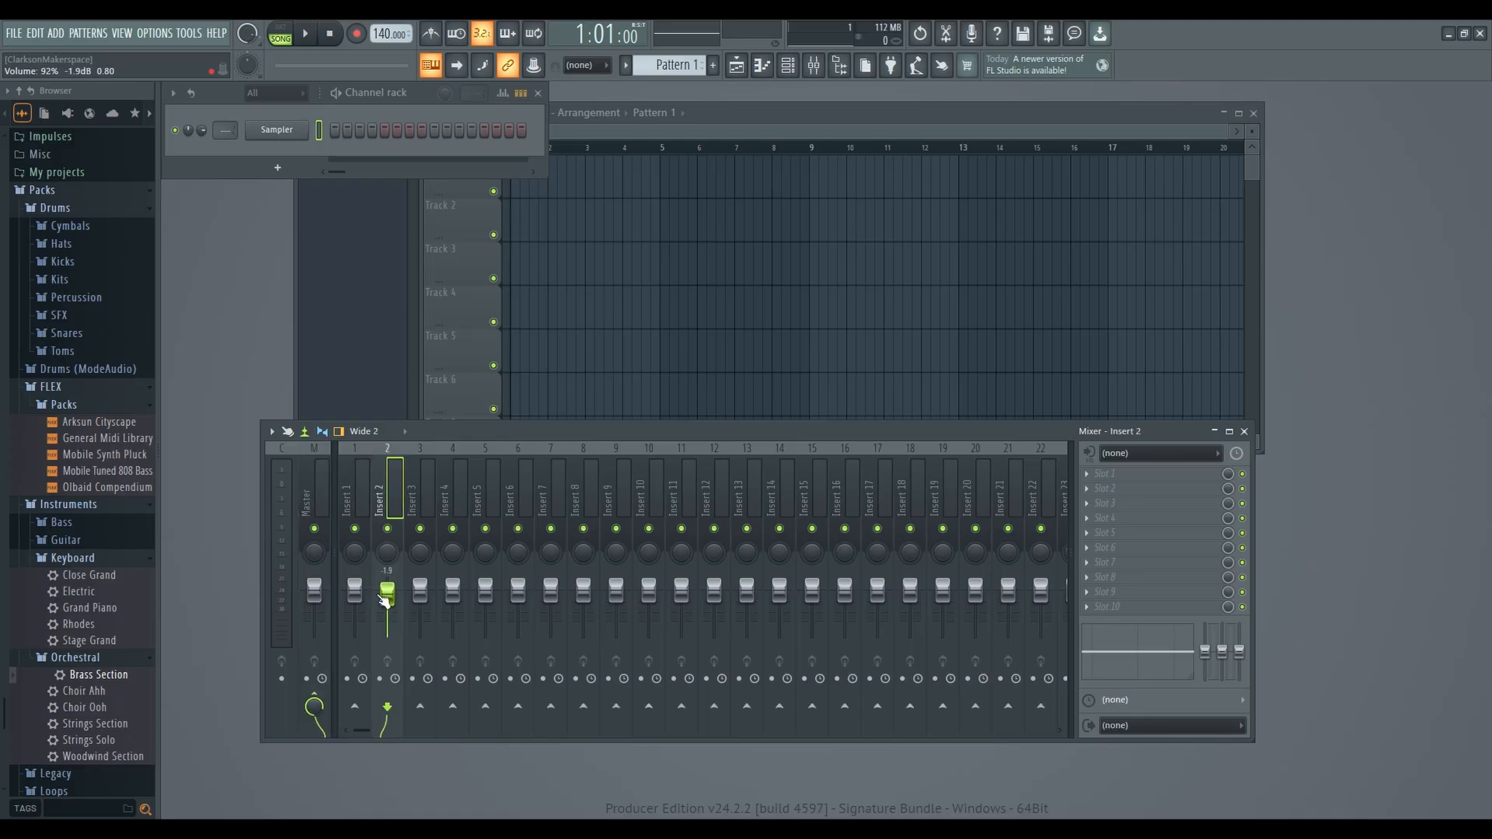
# Step: Look through the sample and instrument packs in the Browser, and view the plugin picker
pyautogui.click(839, 65)
pyautogui.click(839, 65)
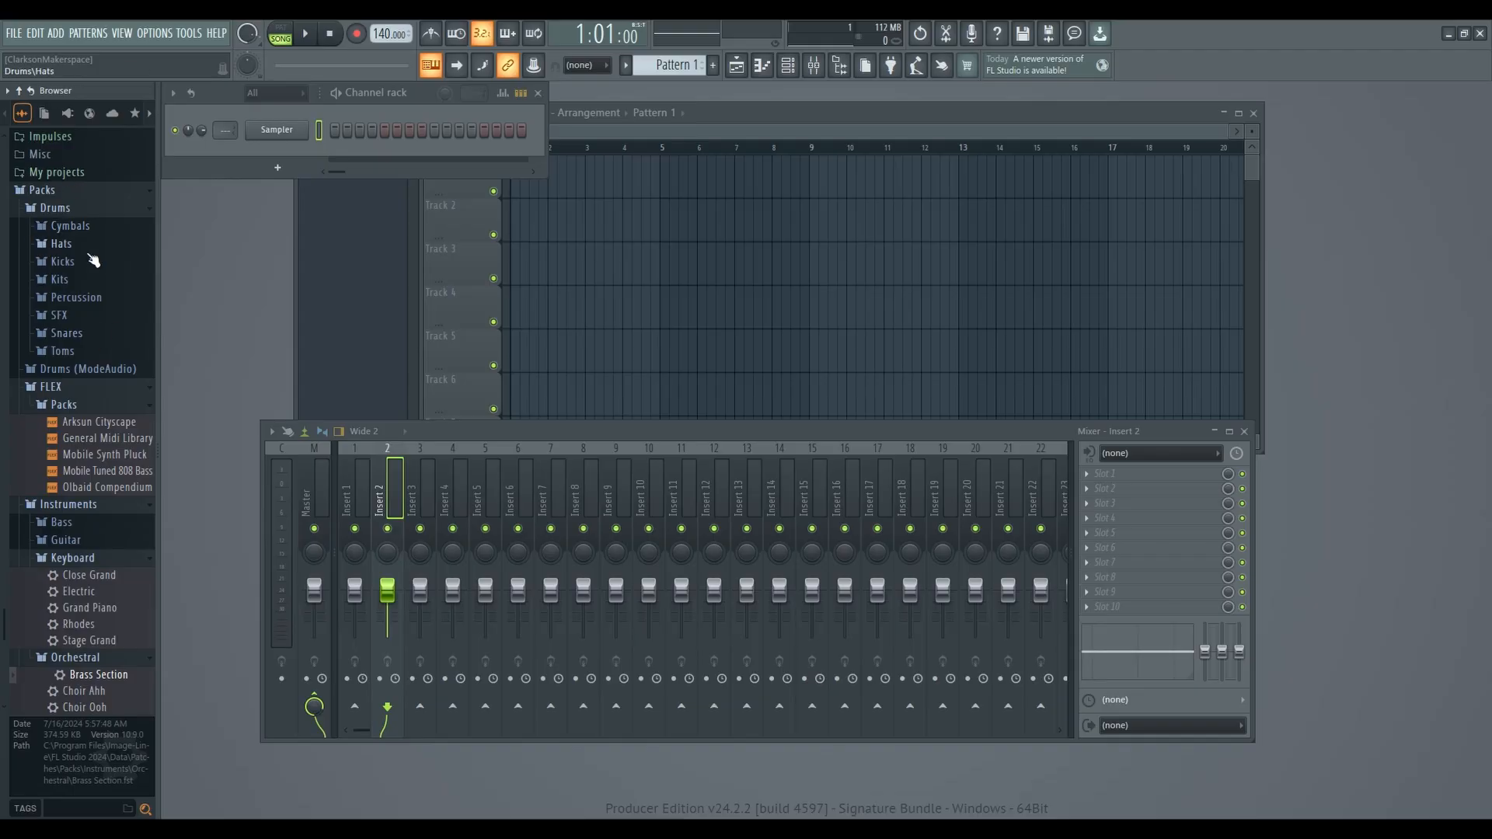
pyautogui.scroll(-3, 82, 457)
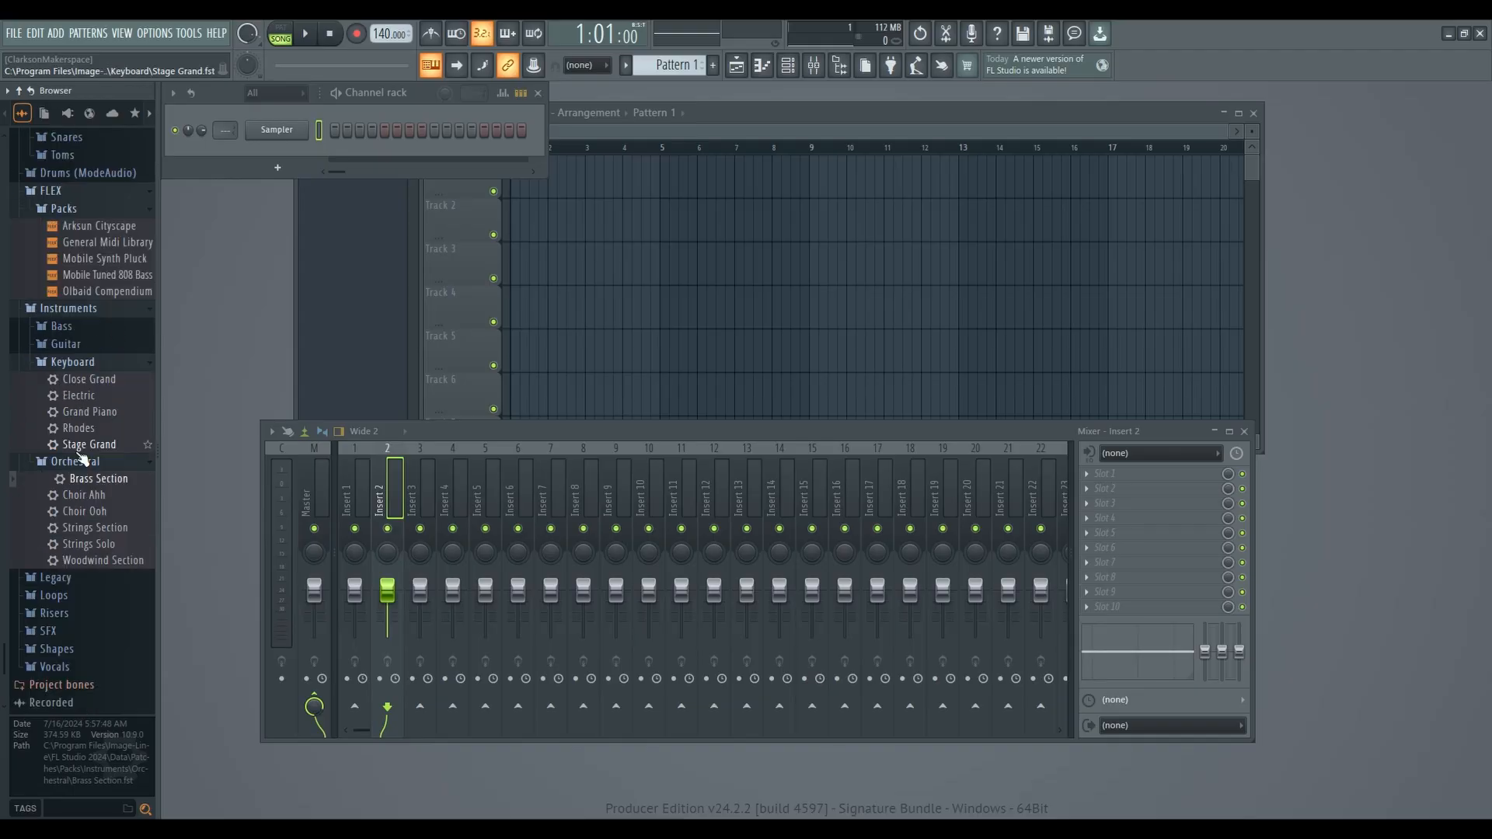
pyautogui.scroll(-2, 81, 457)
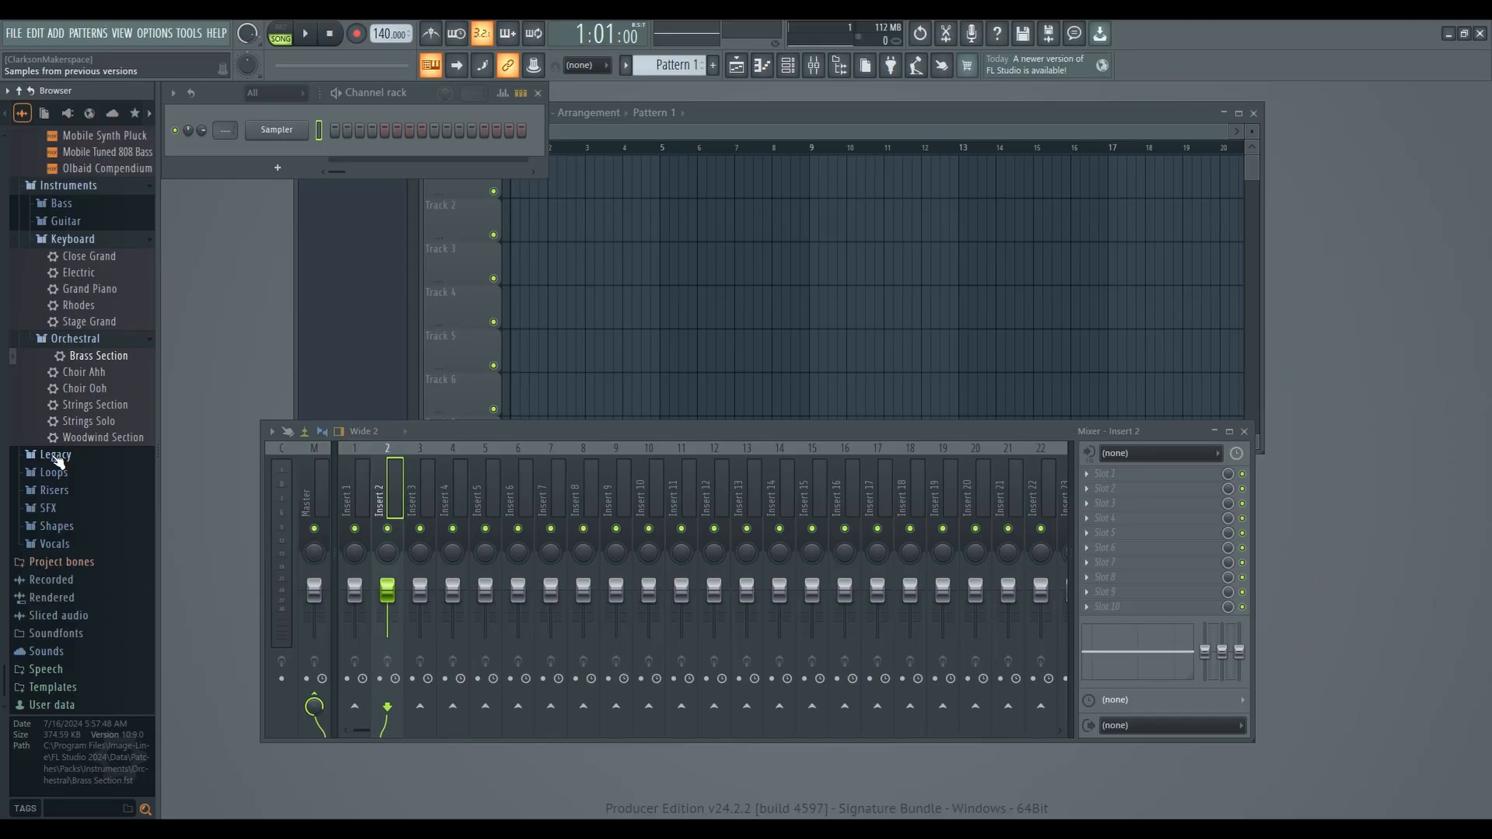
pyautogui.scroll(5, 58, 458)
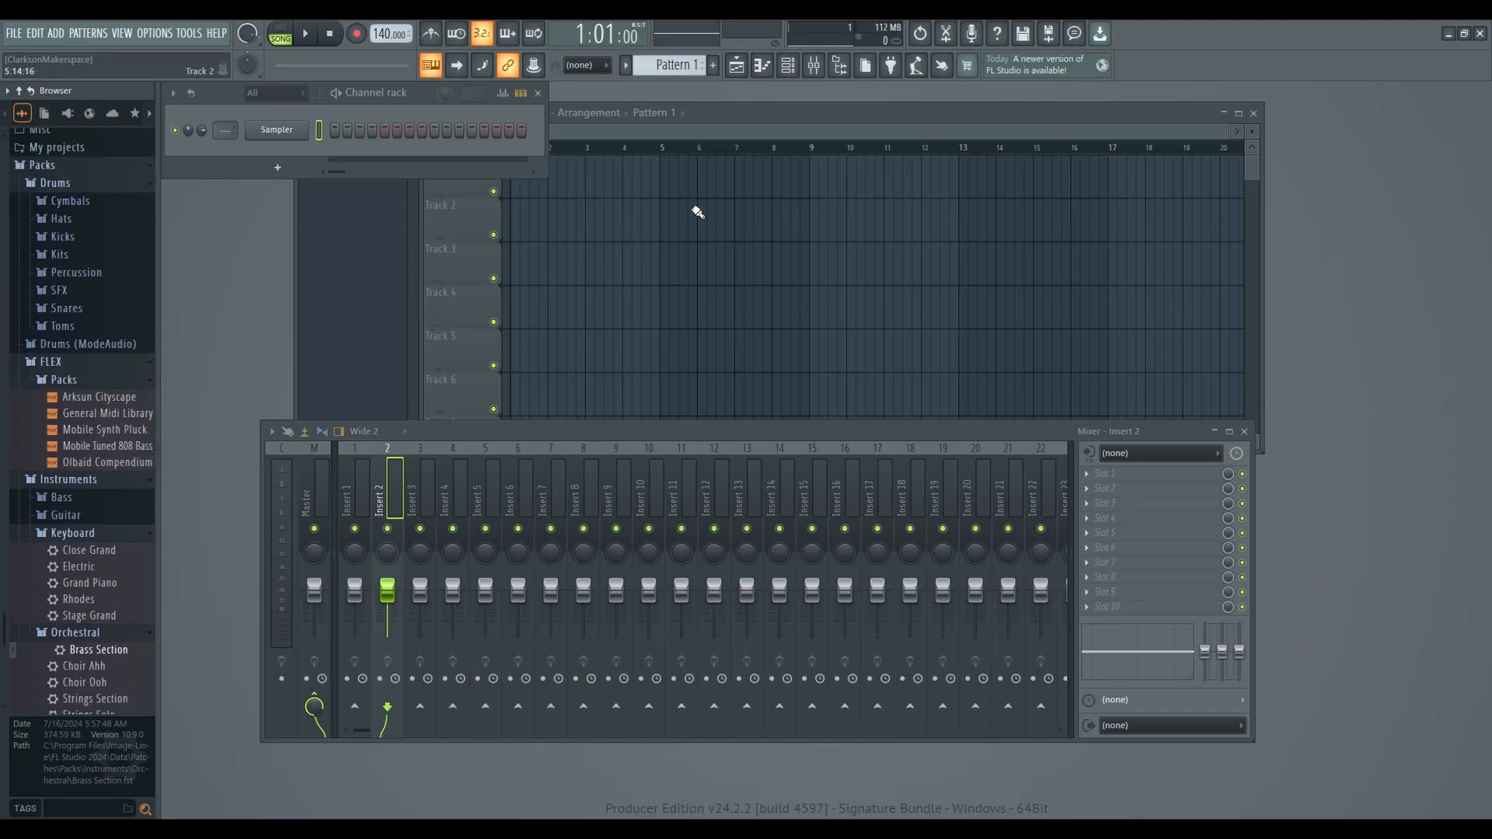
pyautogui.click(891, 67)
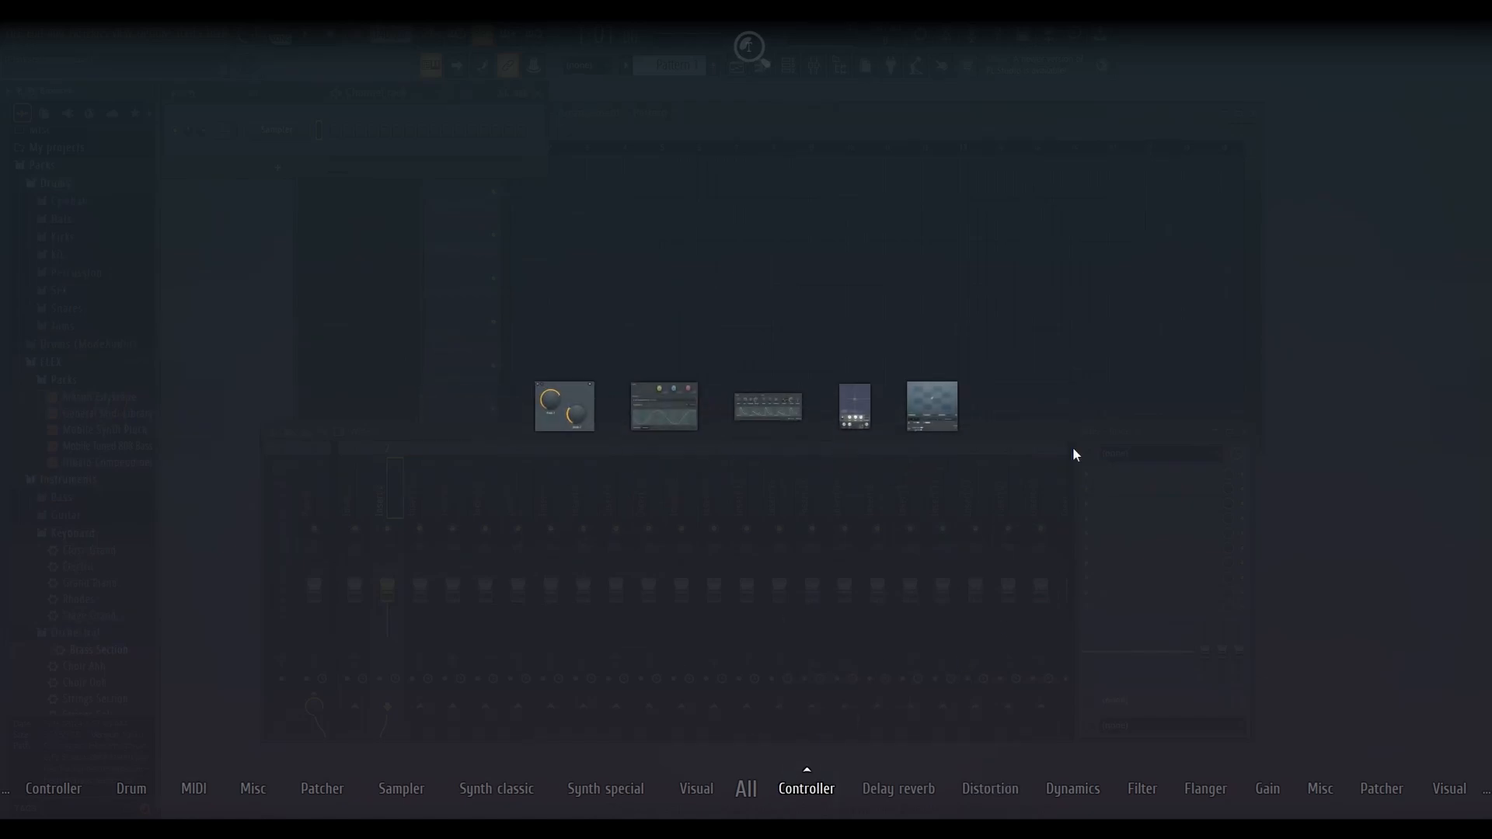
pyautogui.click(639, 327)
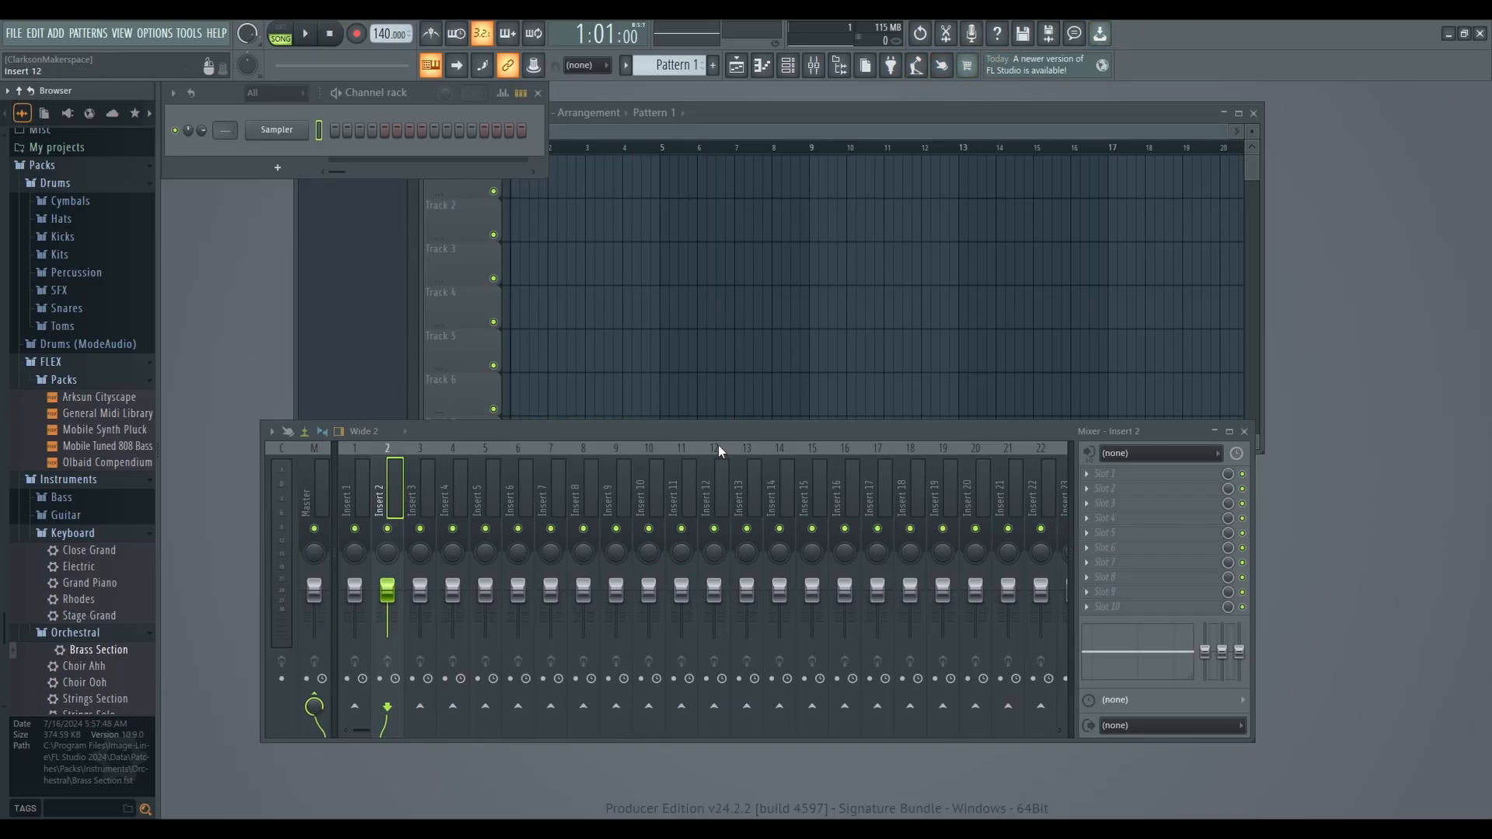
# Step: Move the Mixer just below the Playlist, adjust its placement, and close it
pyautogui.moveTo(718, 449); pyautogui.dragTo(764, 476)
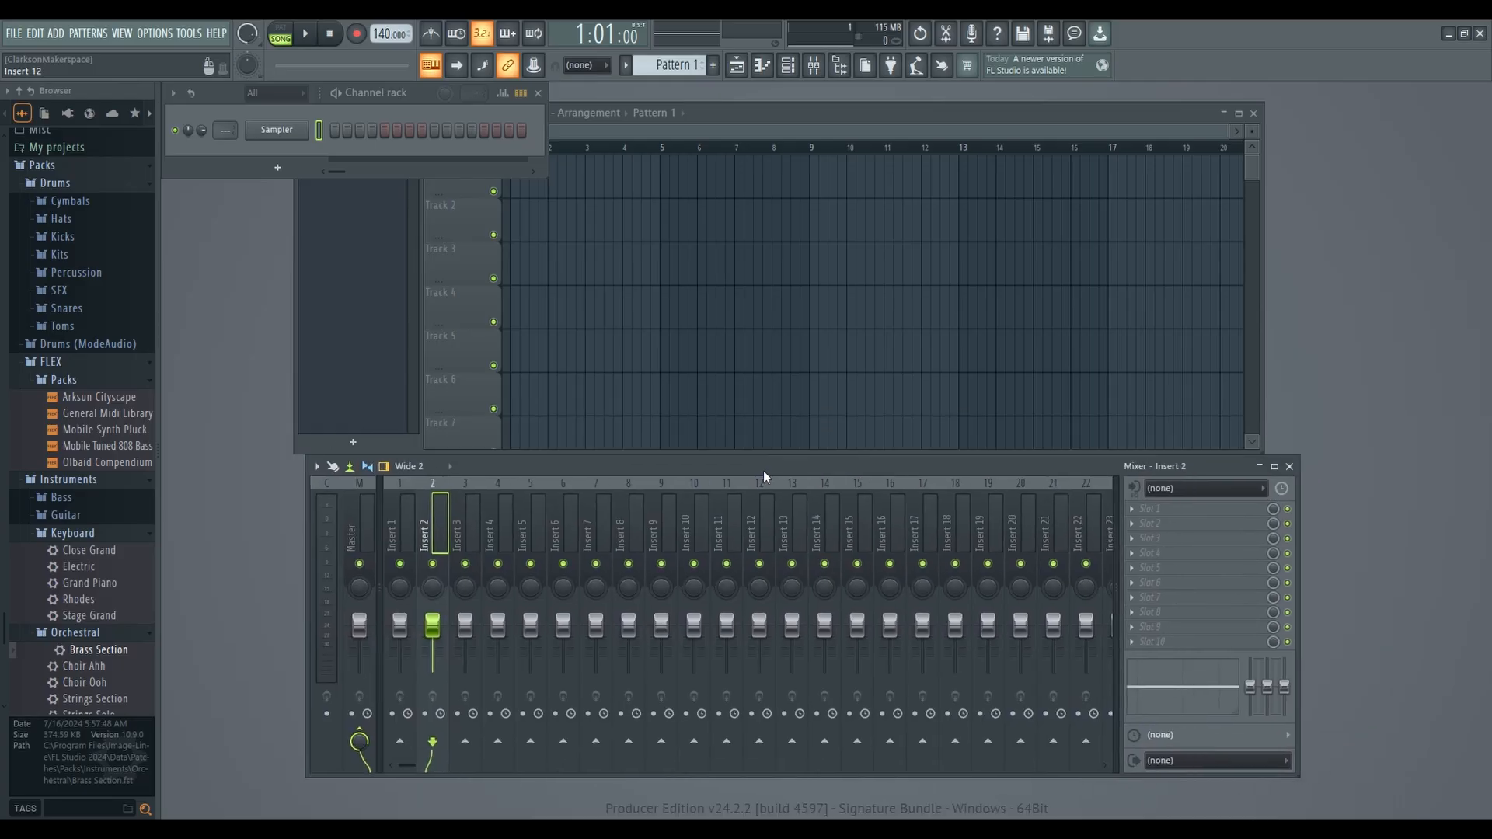
pyautogui.moveTo(1299, 580); pyautogui.dragTo(1309, 484)
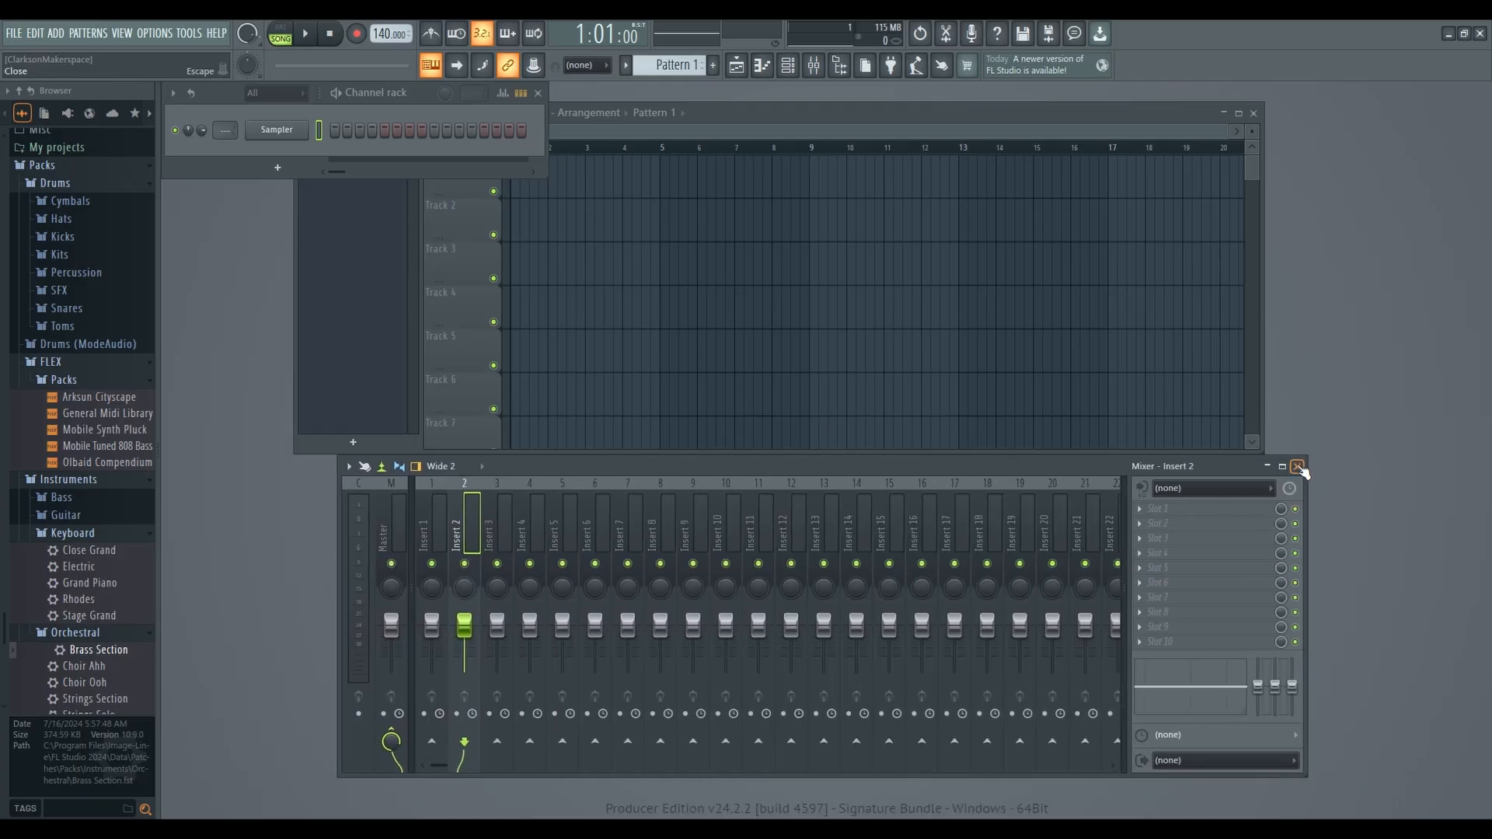
pyautogui.click(1297, 467)
# Step: Show the Playlist, Piano roll, Channel rack and Mixer windows together in the workspace
pyautogui.click(737, 66)
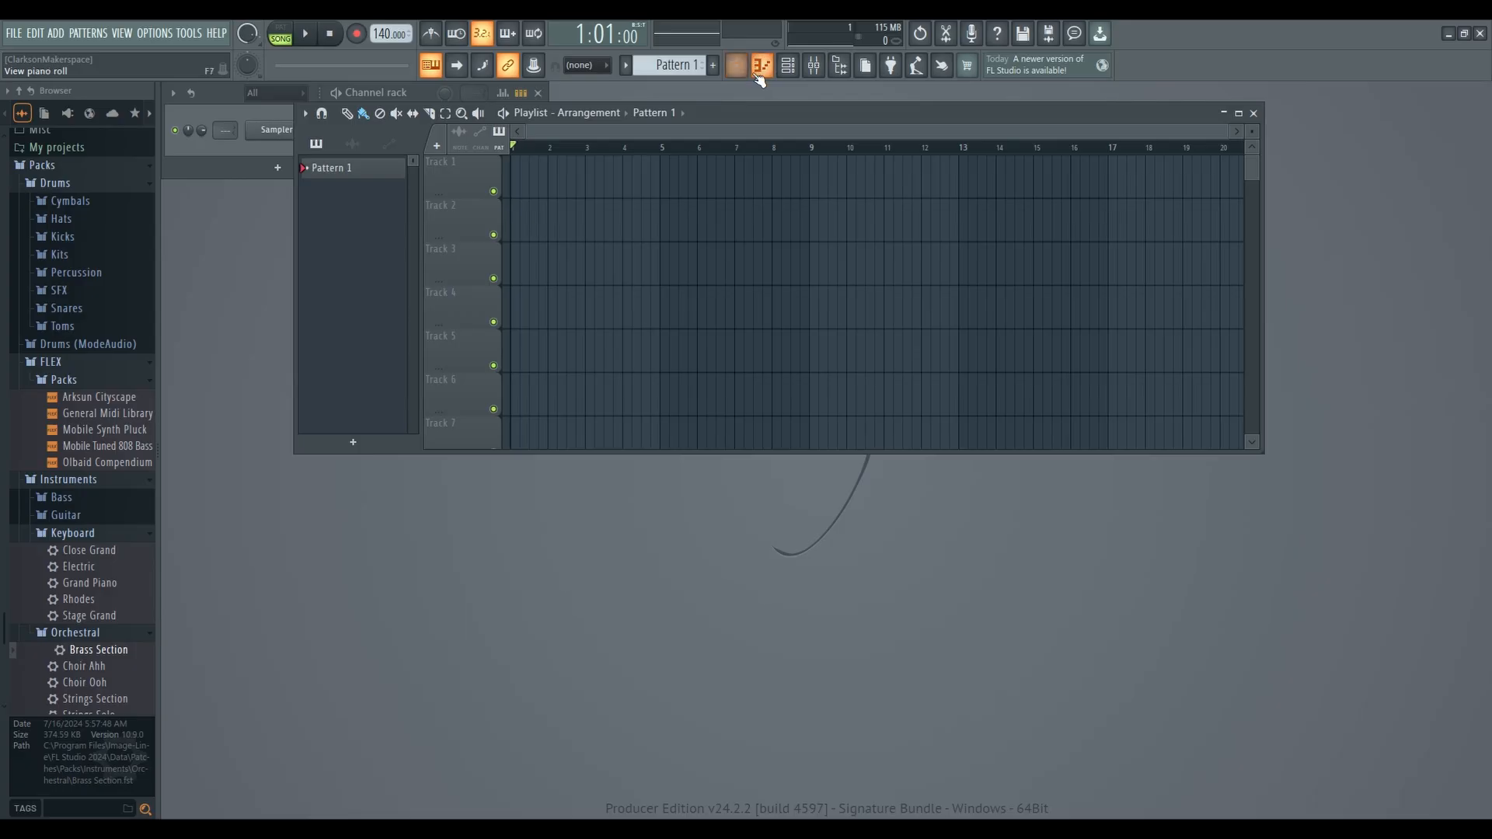
pyautogui.click(762, 67)
pyautogui.click(787, 67)
pyautogui.click(815, 67)
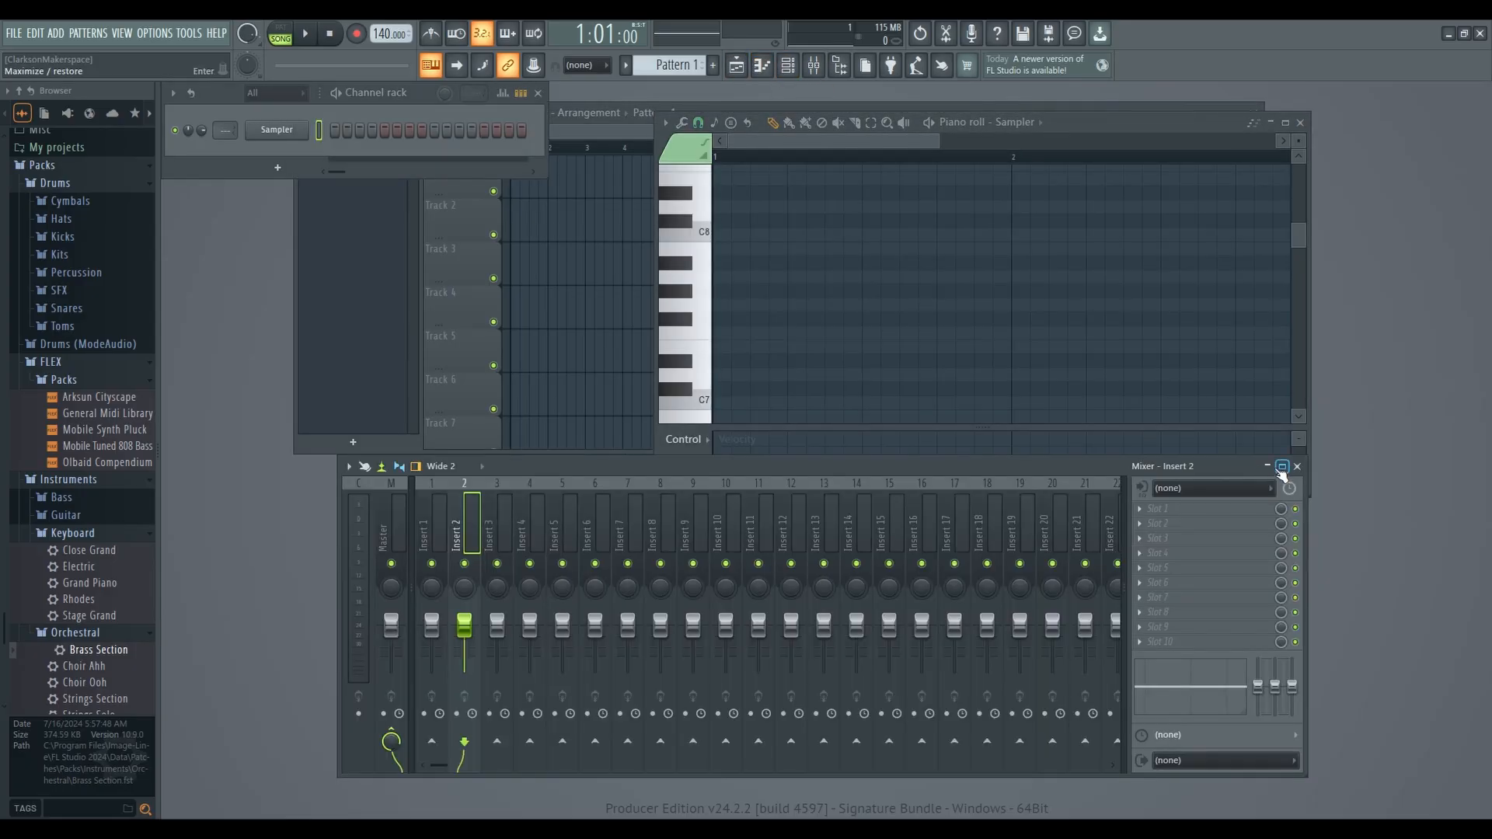
# Step: Maximize the Mixer window and restore it to a floating window
pyautogui.click(1282, 467)
pyautogui.moveTo(1163, 470); pyautogui.dragTo(921, 642)
pyautogui.doubleClick(924, 651)
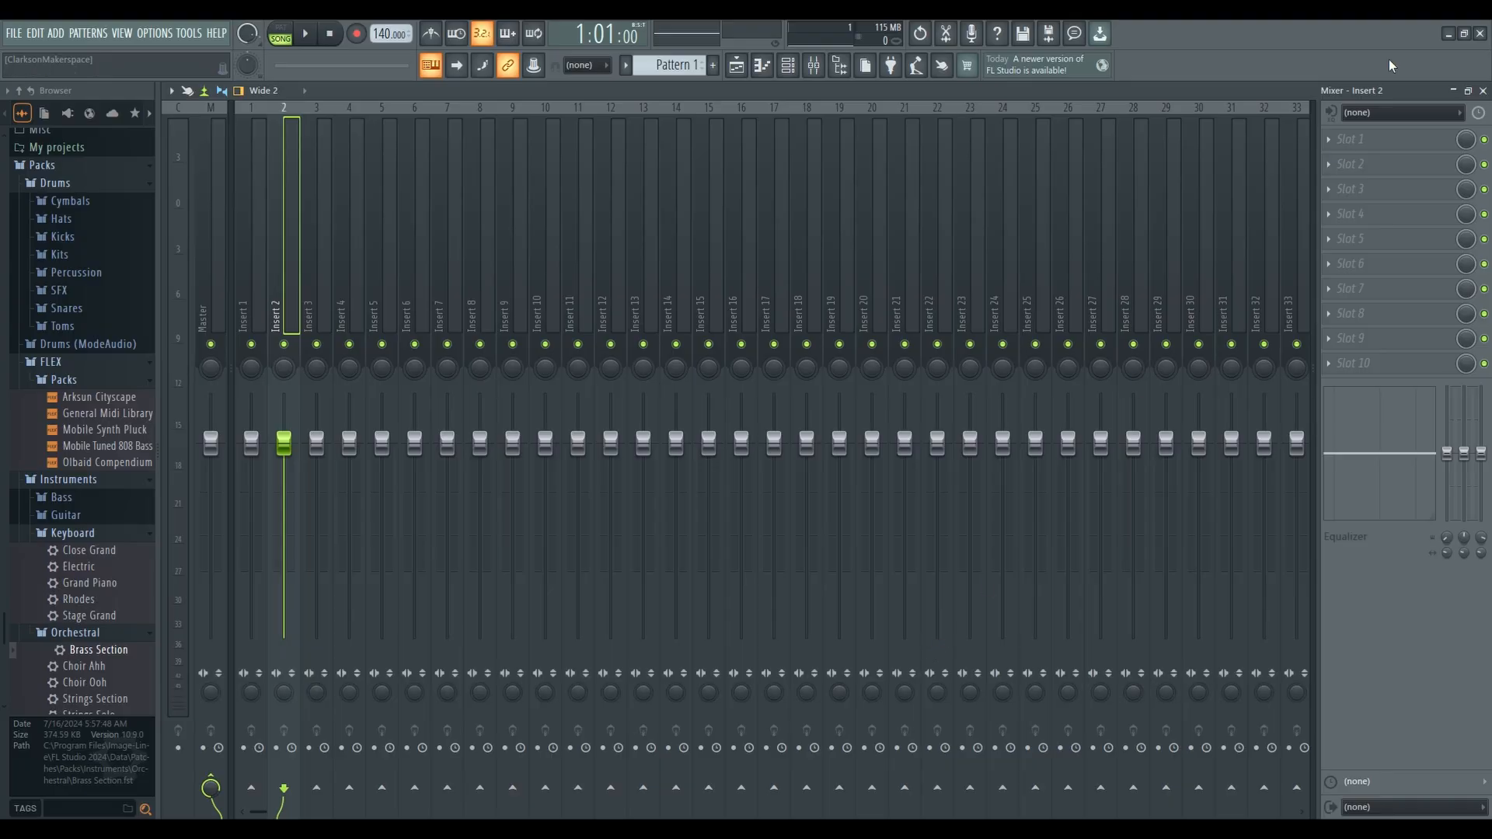
pyautogui.click(1468, 90)
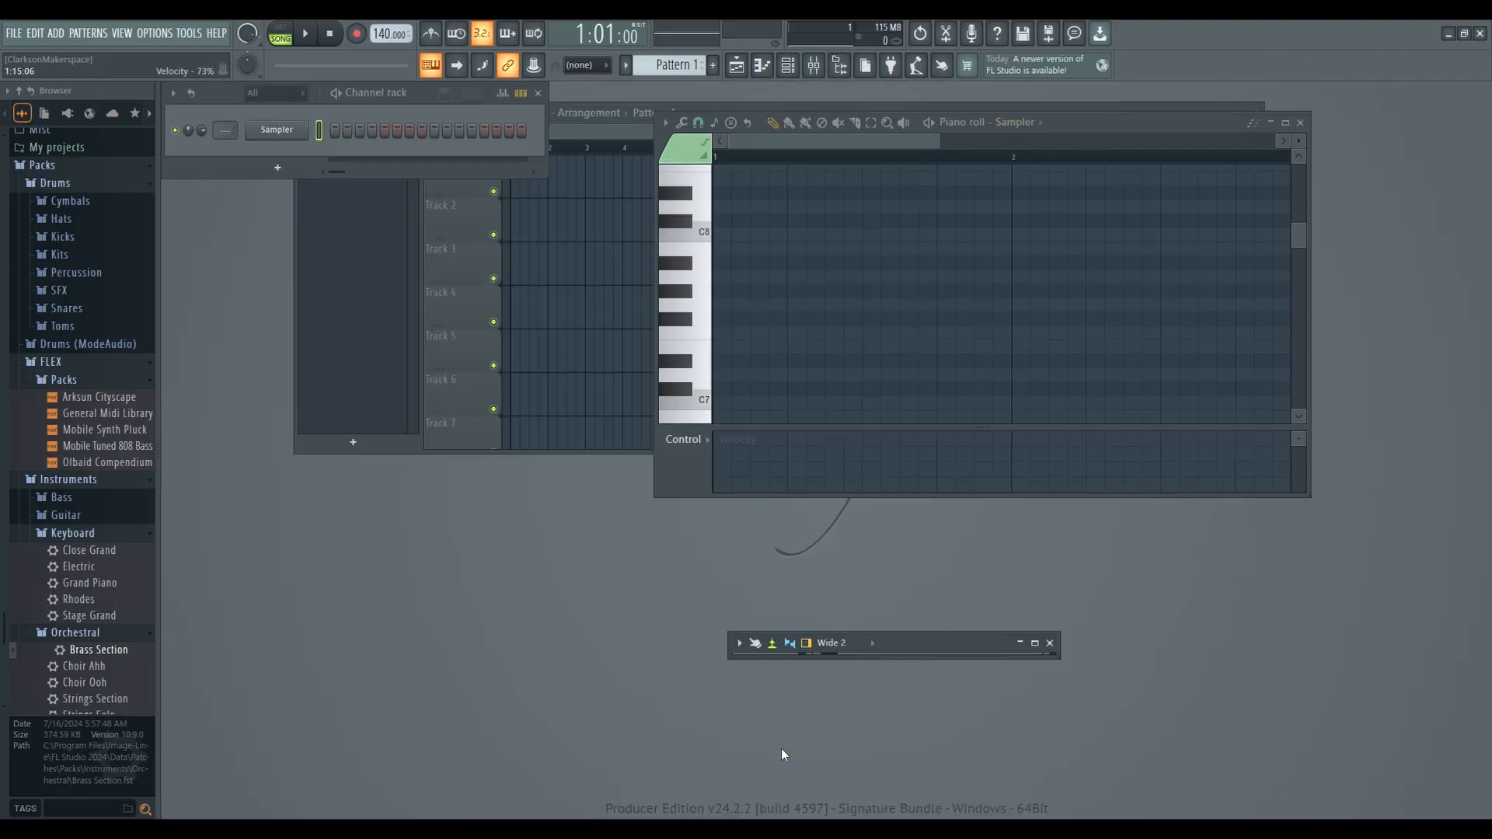
pyautogui.click(922, 643)
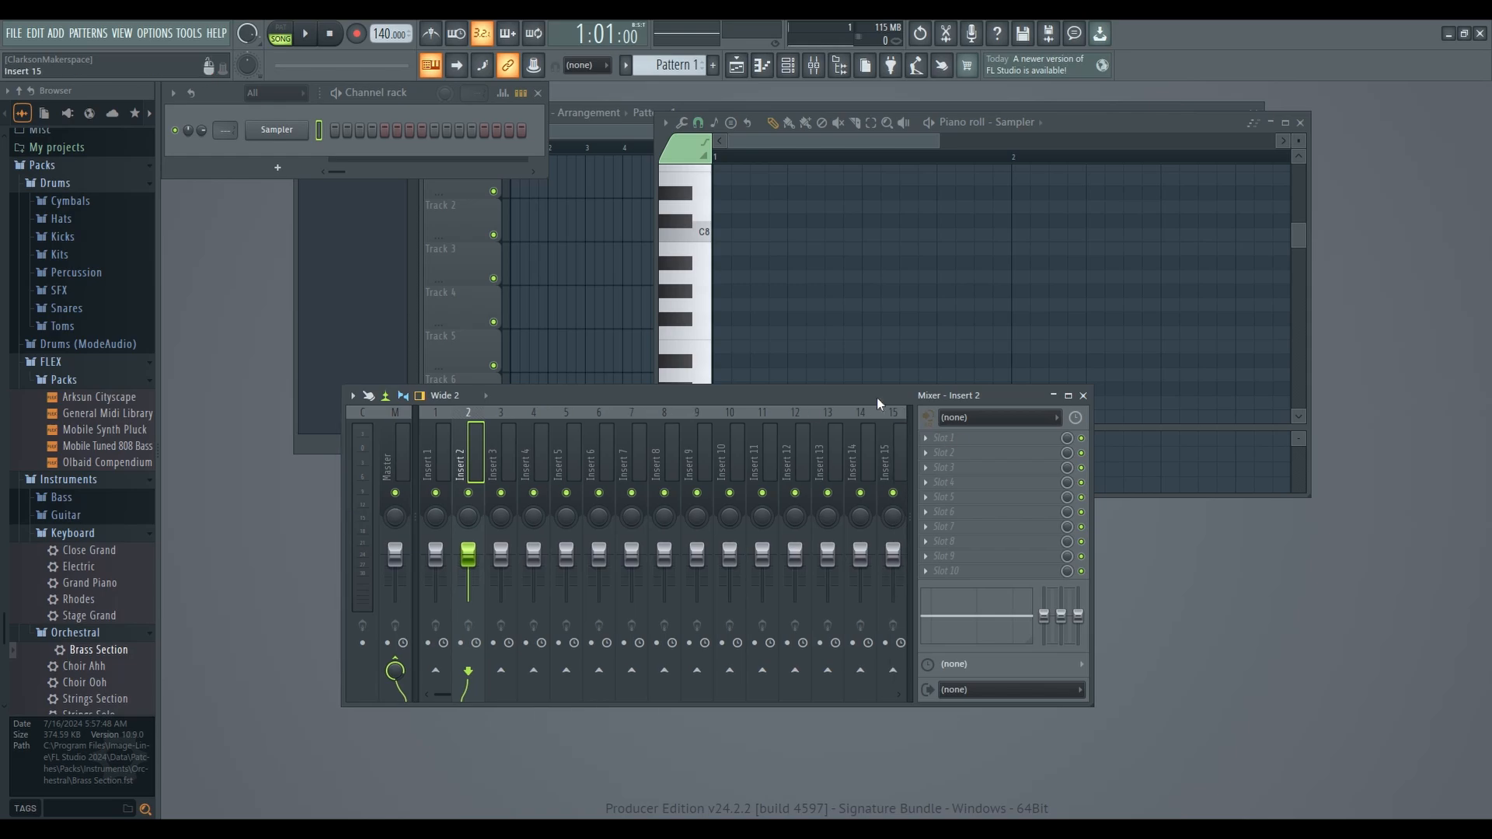
# Step: Arrange the floating windows with the Mixer directly beneath the Playlist and the Piano roll beside the Mixer
pyautogui.moveTo(802, 399); pyautogui.dragTo(1200, 521)
pyautogui.moveTo(756, 522); pyautogui.dragTo(670, 514)
pyautogui.moveTo(1055, 115); pyautogui.dragTo(1243, 392)
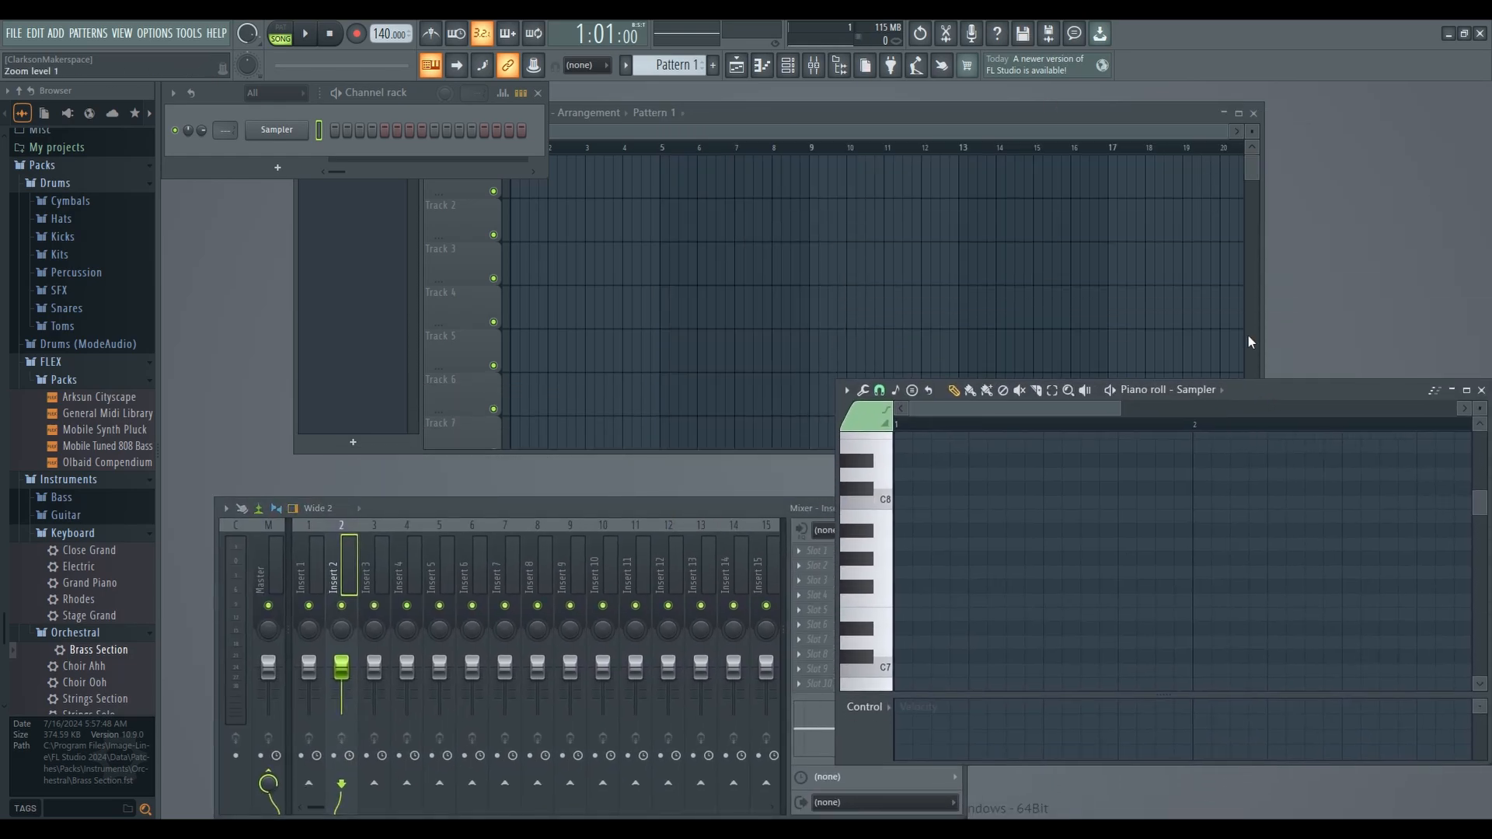
pyautogui.moveTo(992, 115); pyautogui.dragTo(903, 101)
pyautogui.moveTo(680, 502); pyautogui.dragTo(666, 455)
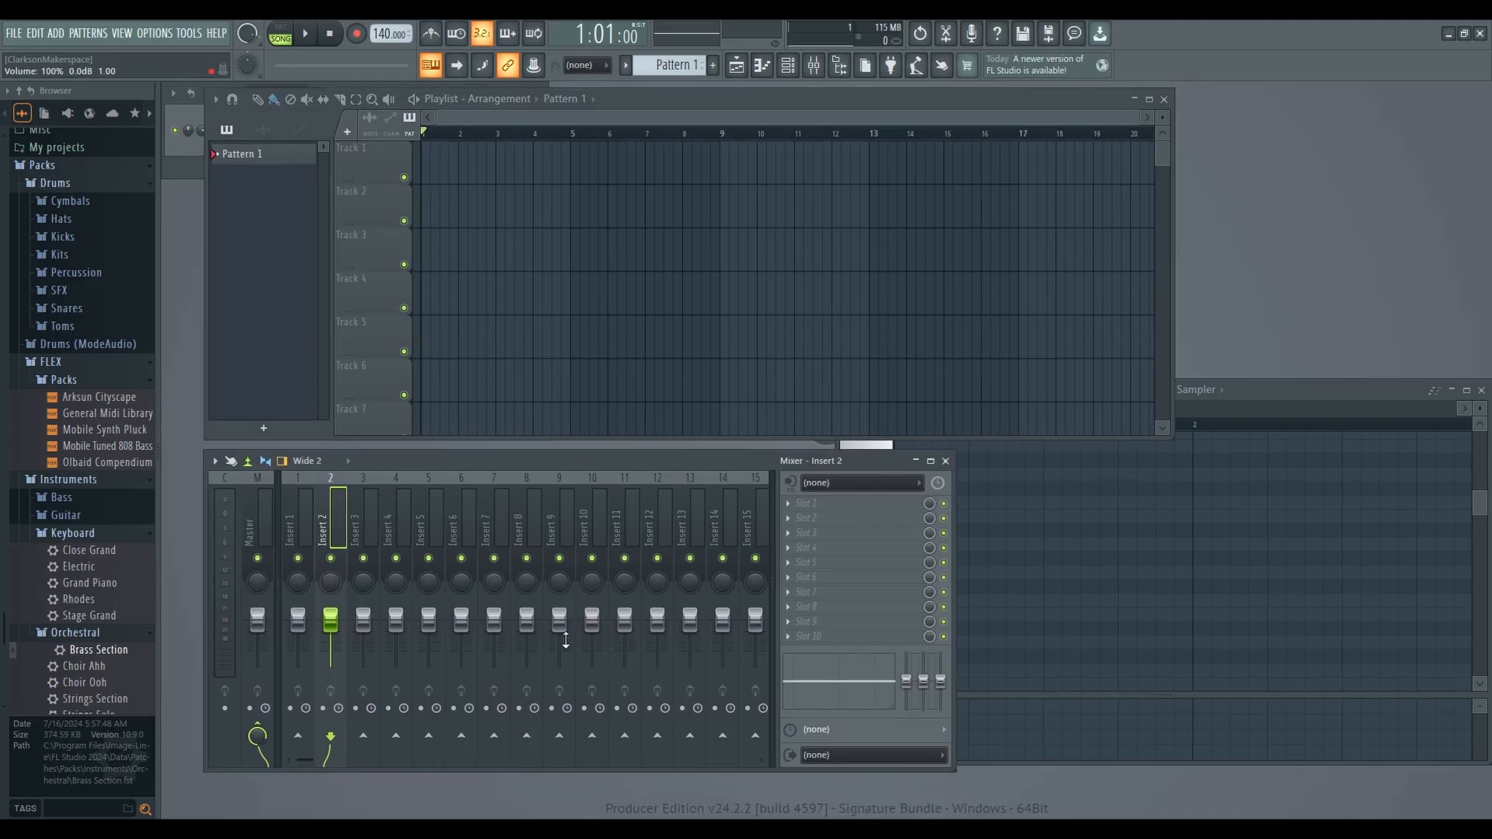
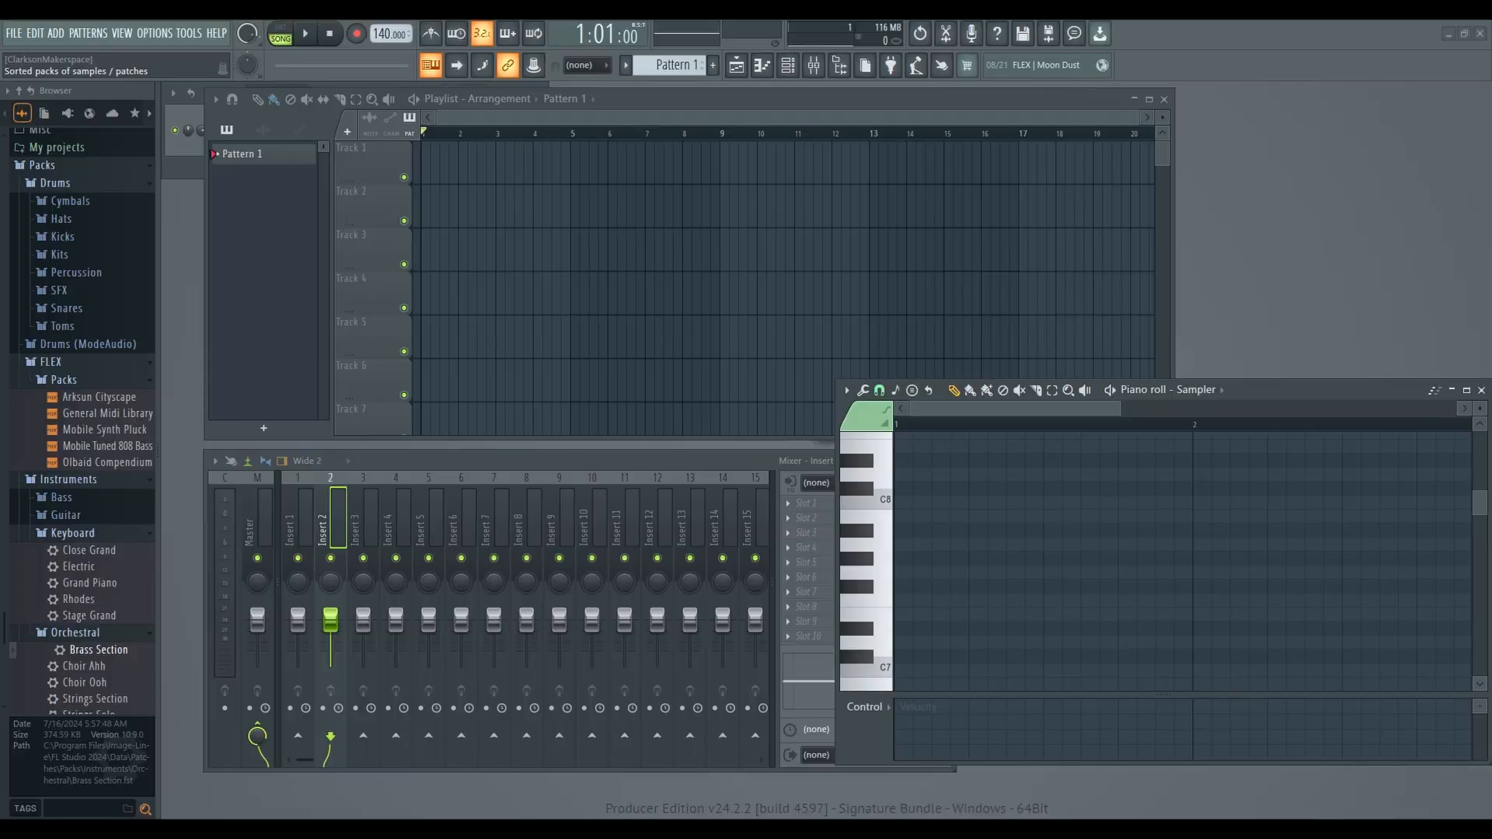
# Step: Open the audio settings and choose FL Studio ASIO as the input/output device
pyautogui.click(155, 35)
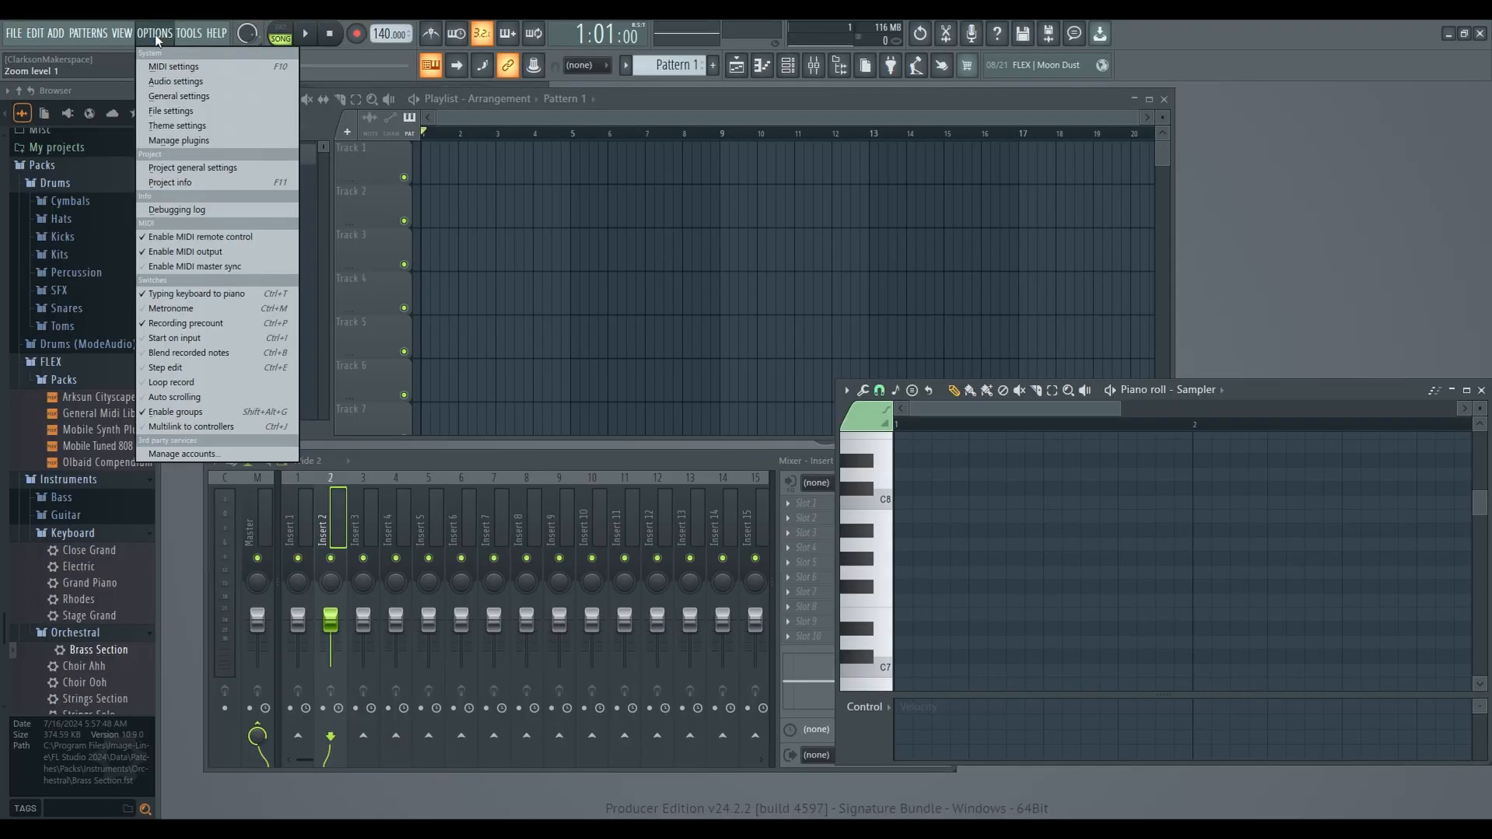
pyautogui.click(175, 82)
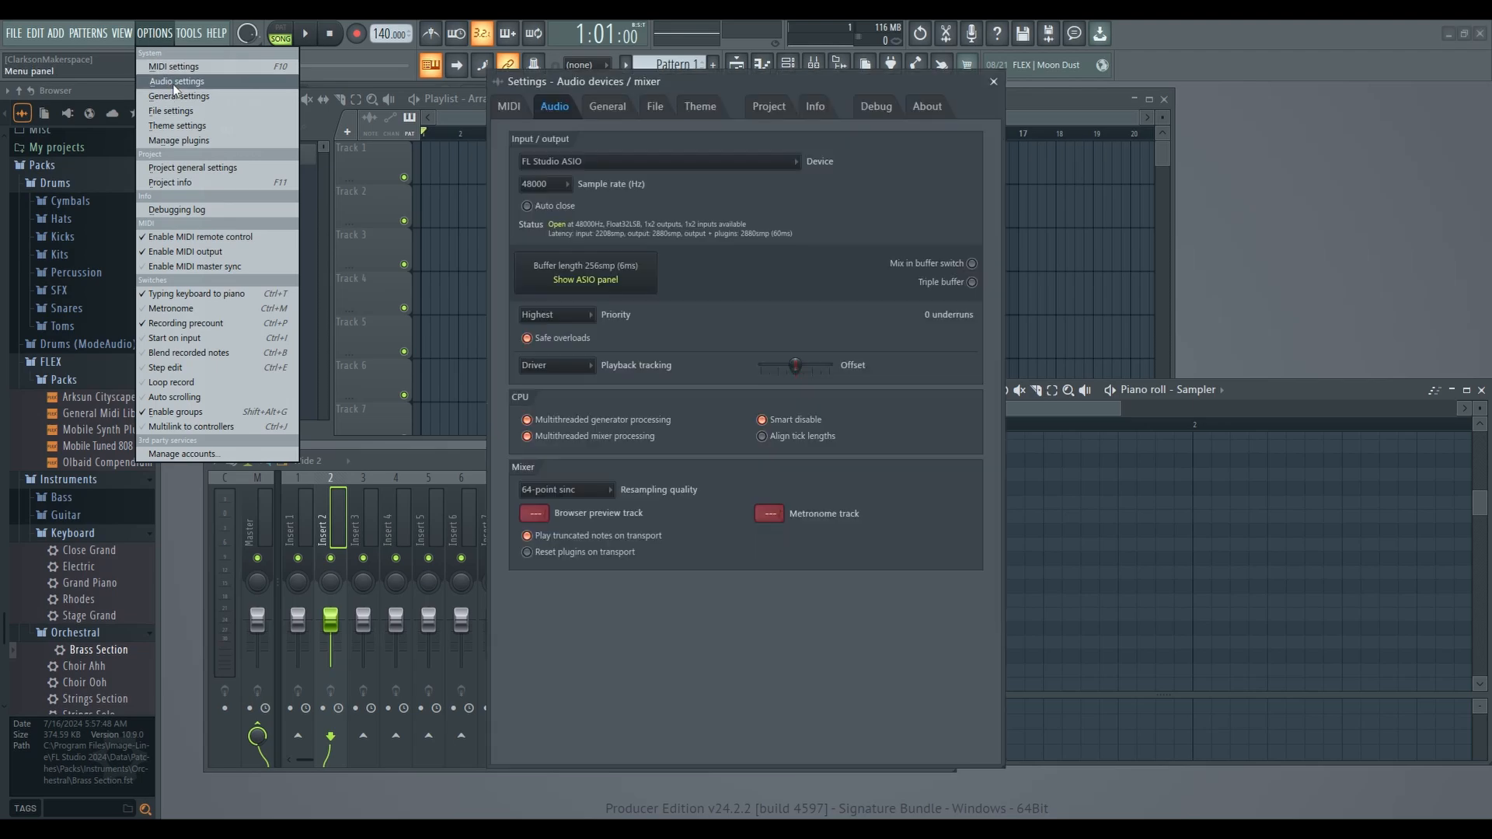
pyautogui.click(538, 161)
pyautogui.click(583, 276)
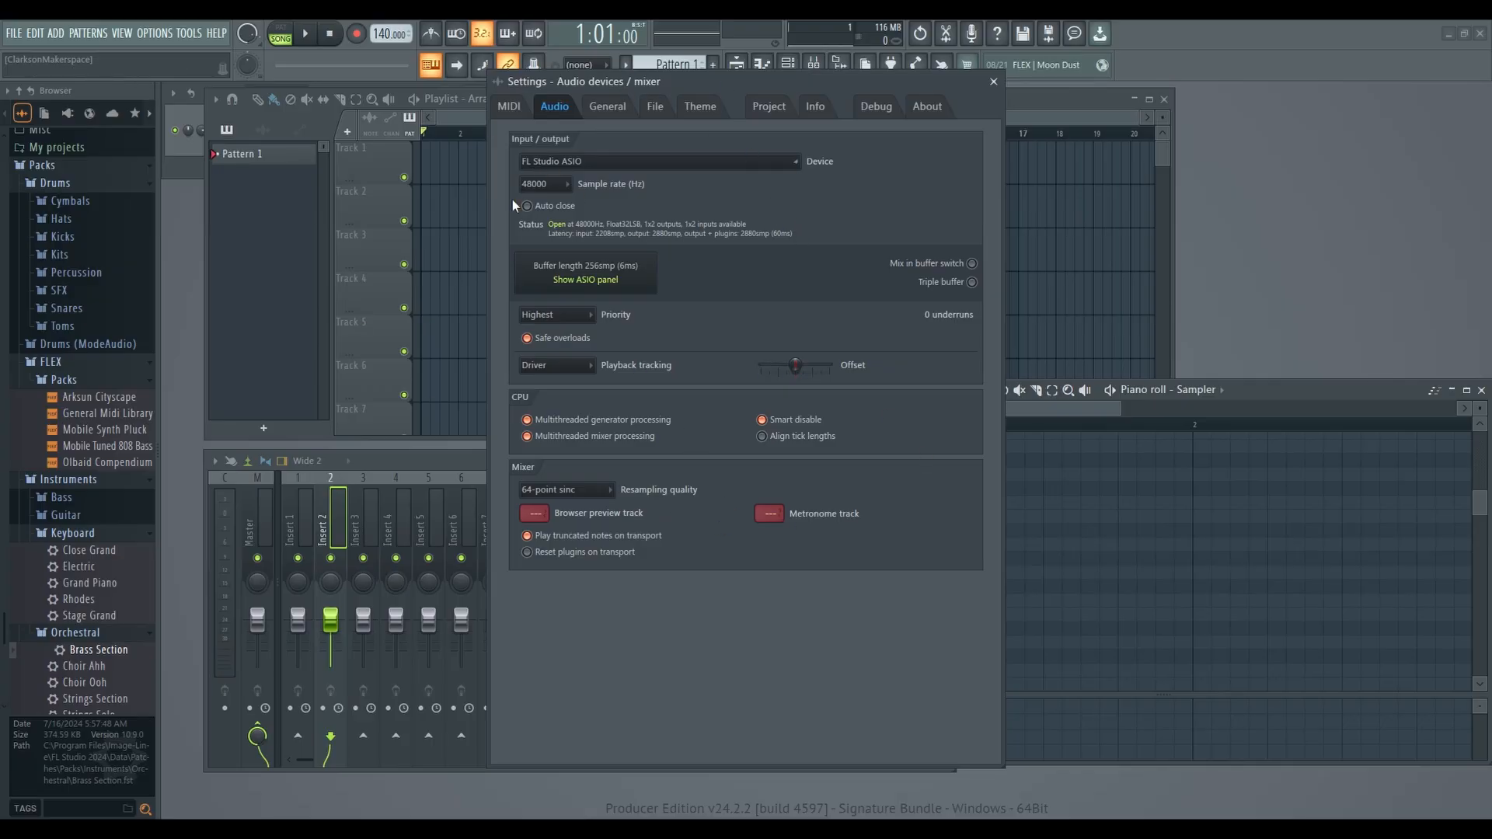
# Step: Switch to the MIDI settings and select KOMPLETE KONTROL A25 MIDI as the output device
pyautogui.click(519, 106)
pyautogui.click(585, 193)
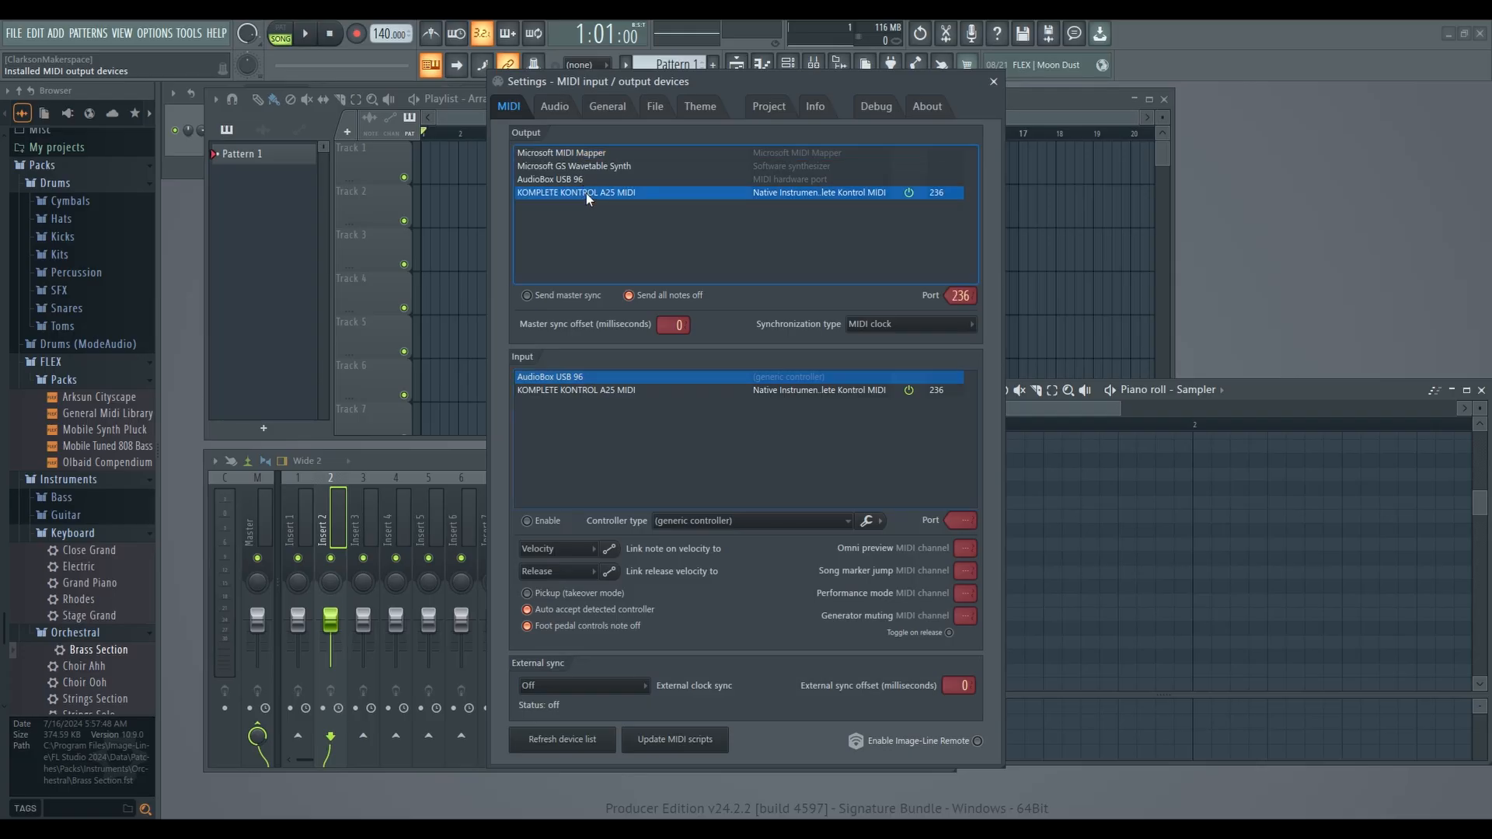
# Step: Select KOMPLETE KONTROL A25 MIDI as the input device, keep controller type Native Instruments Komplete Kontrol MIDI, and close the settings
pyautogui.click(564, 391)
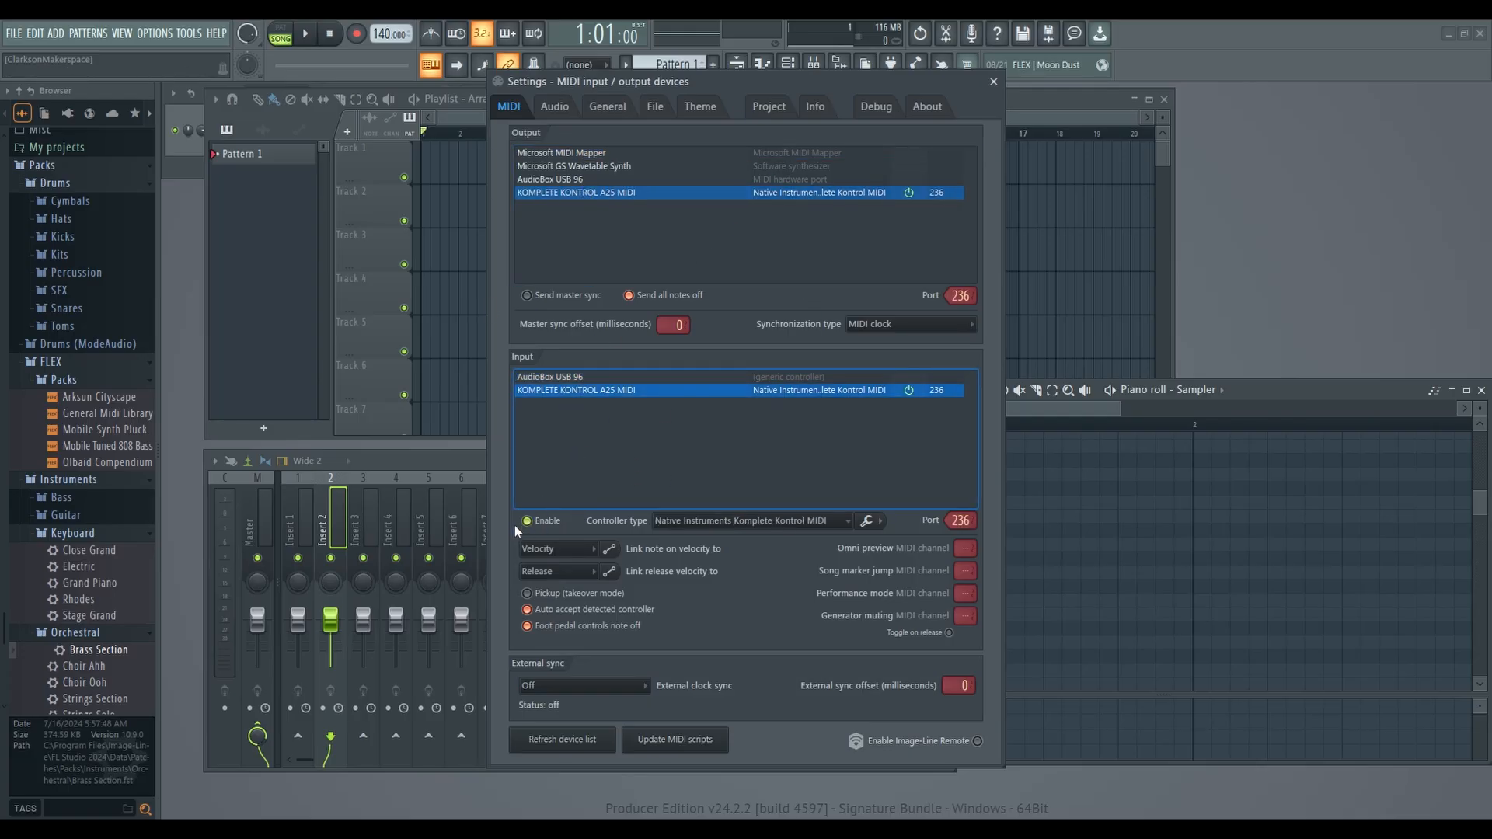
pyautogui.click(705, 520)
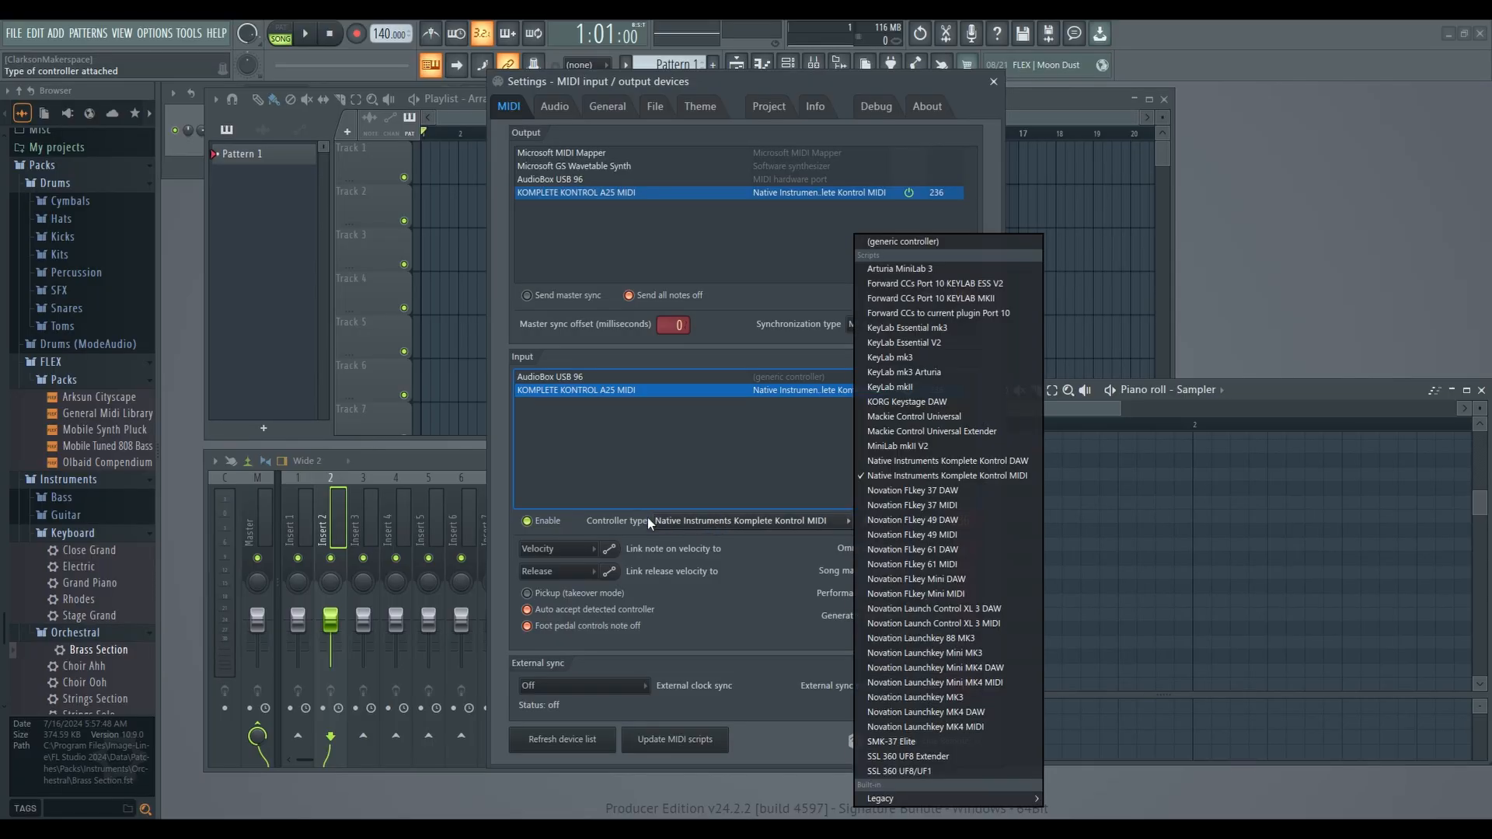
pyautogui.click(744, 521)
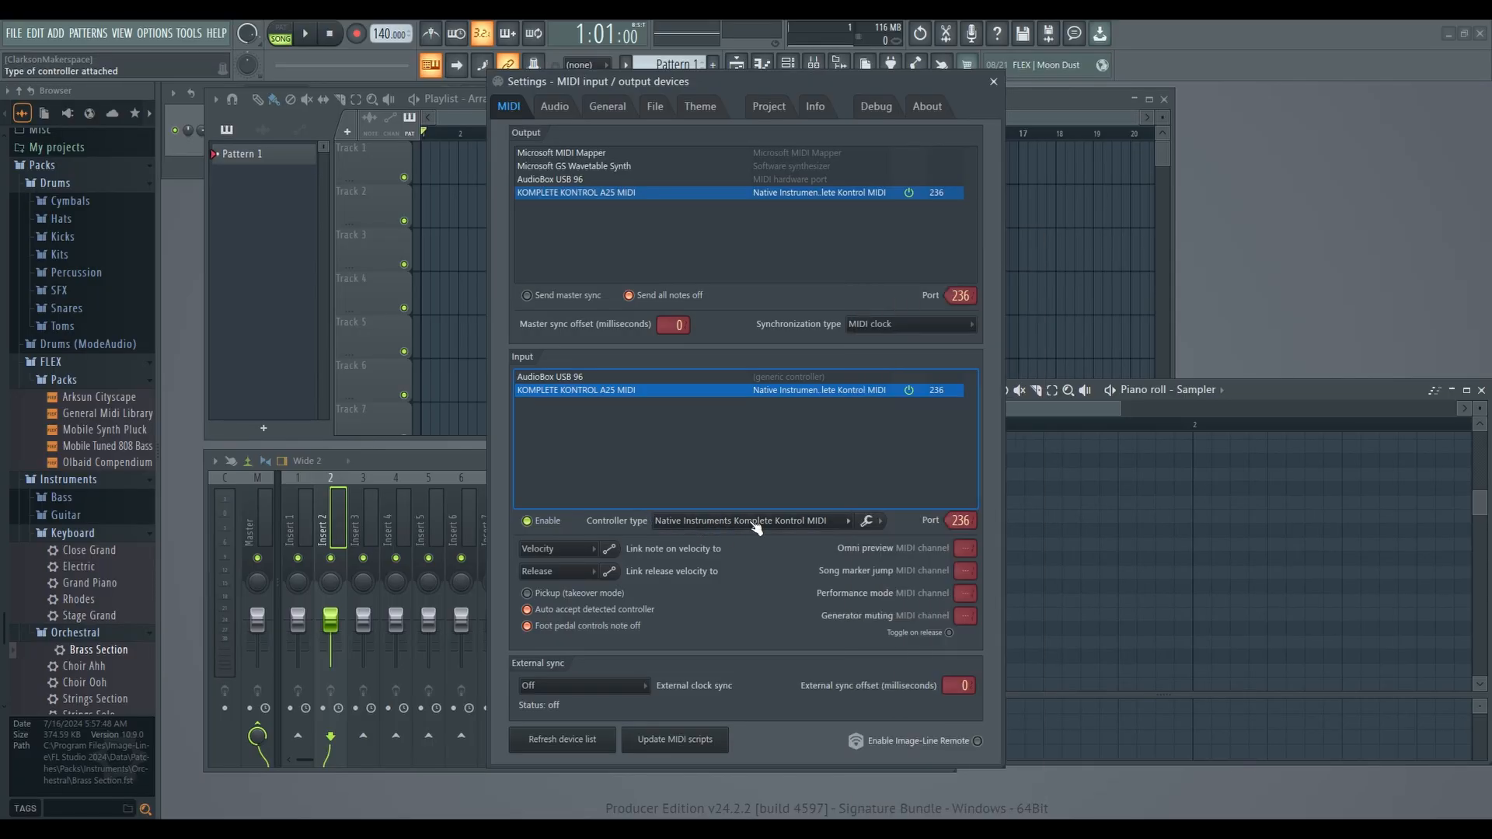
pyautogui.click(993, 82)
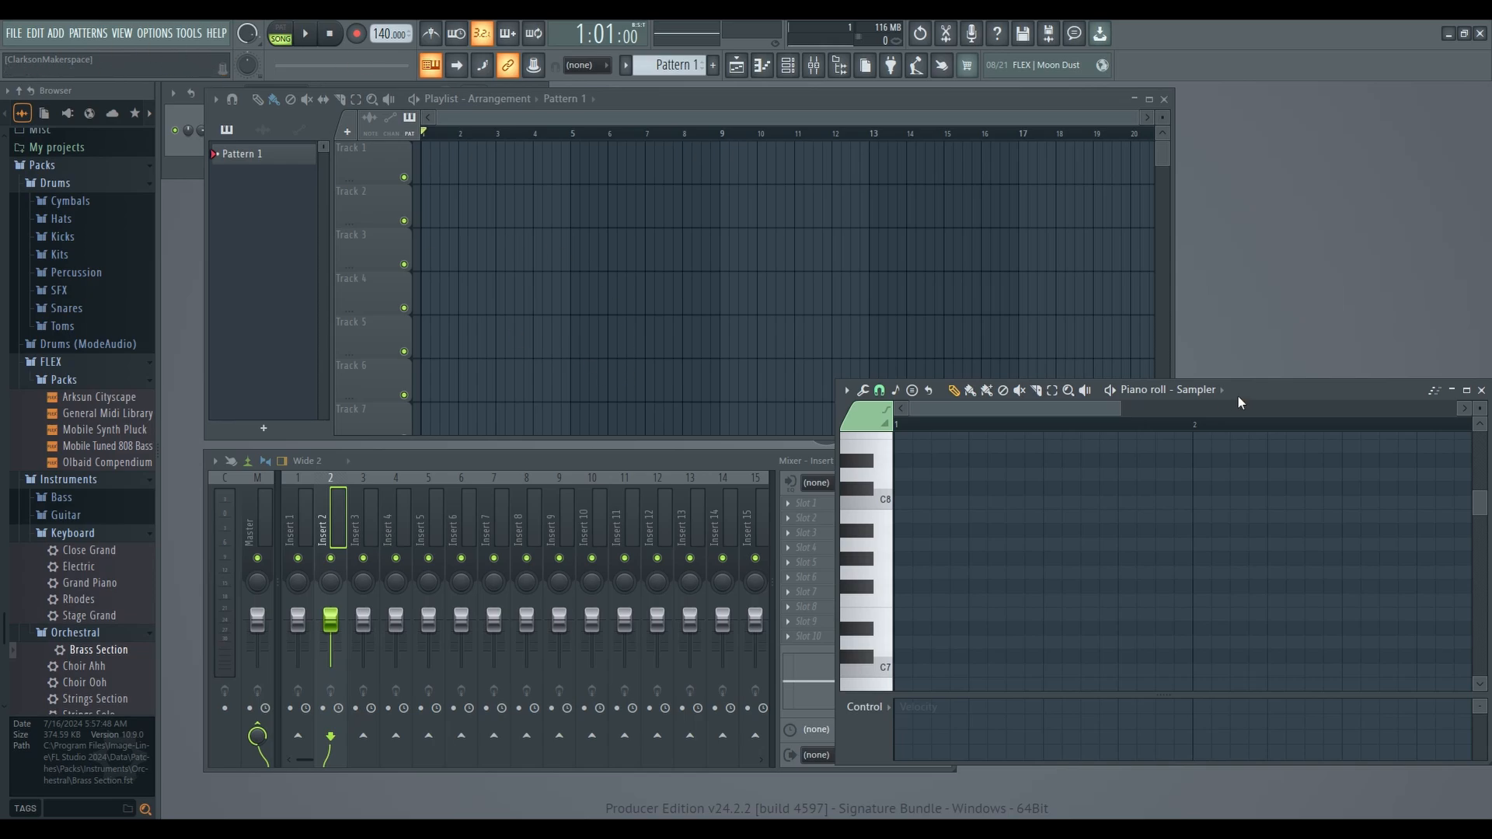
# Step: Select Insert 1, move the Mixer up over the Playlist's lower edge, and set the track's audio input to mono In 1
pyautogui.click(300, 491)
pyautogui.moveTo(442, 460); pyautogui.dragTo(449, 418)
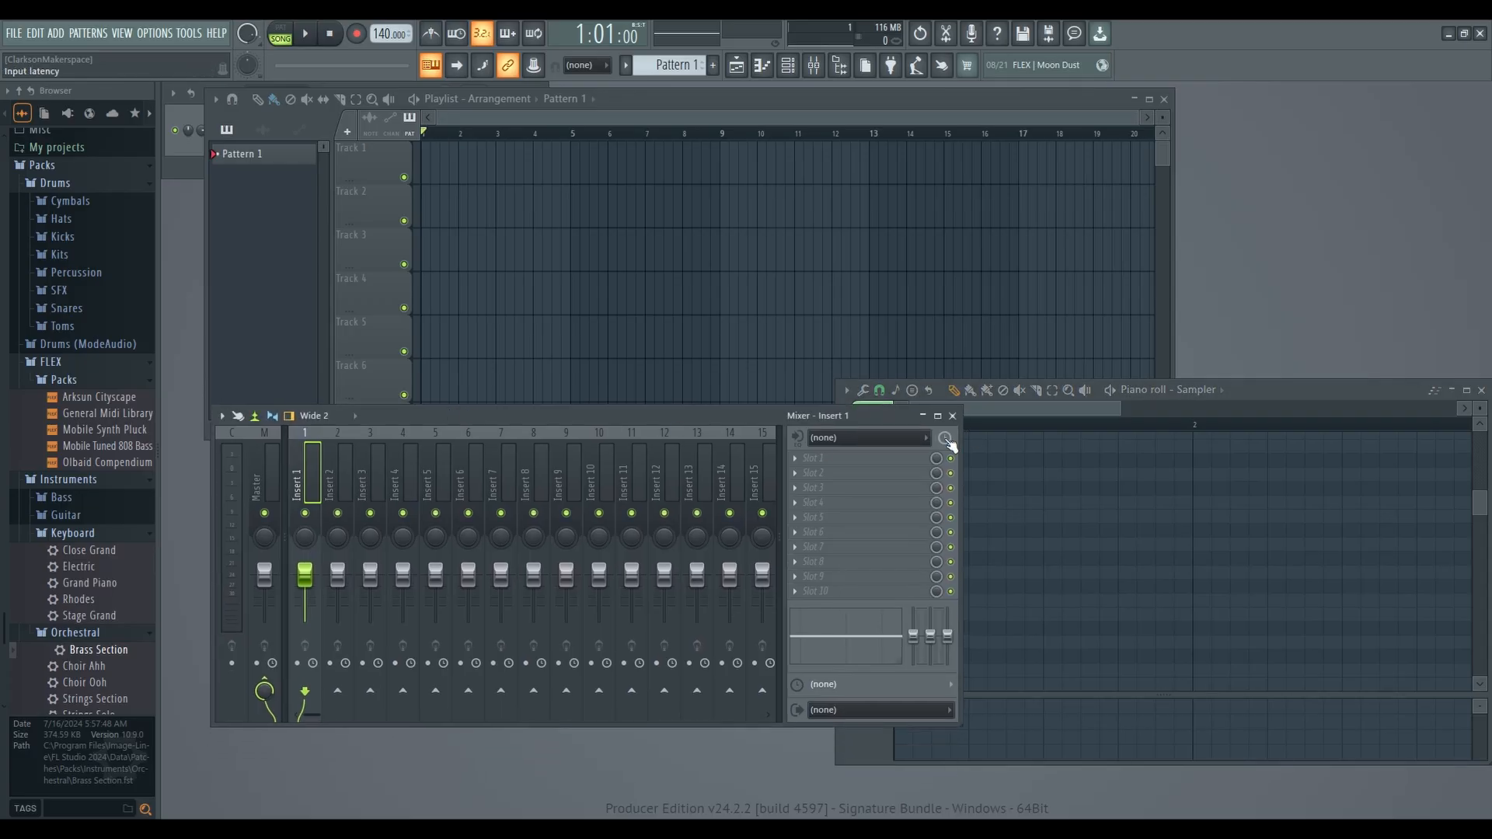
pyautogui.click(822, 438)
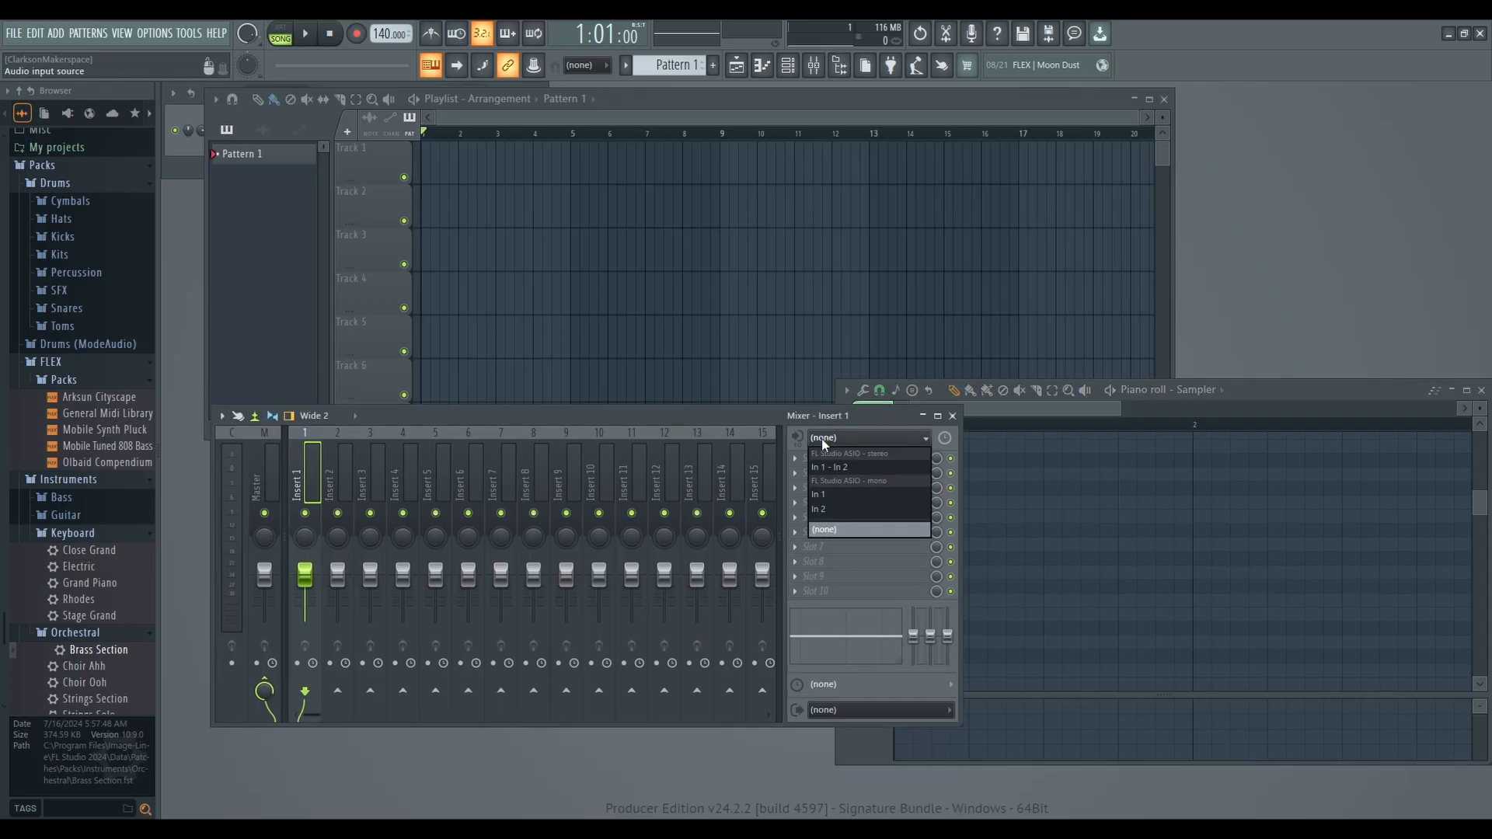
pyautogui.click(838, 495)
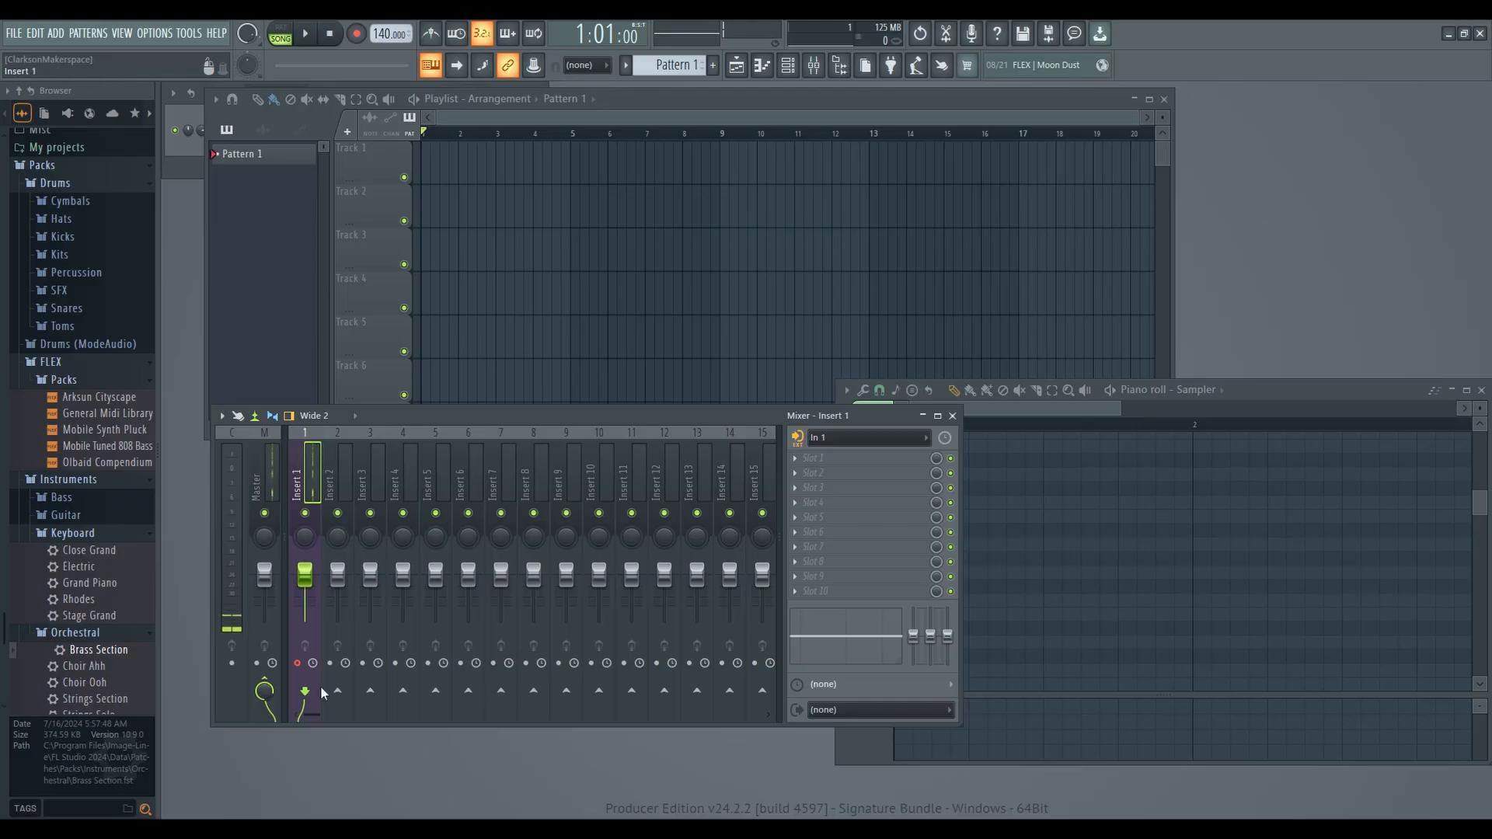
pyautogui.click(797, 439)
pyautogui.click(462, 416)
pyautogui.doubleClick(463, 416)
# Step: Switch to the Chrome browser, search Google for "Youtube" and open the YouTube site
pyautogui.moveTo(0, 210); pyautogui.dragTo(564, 22)
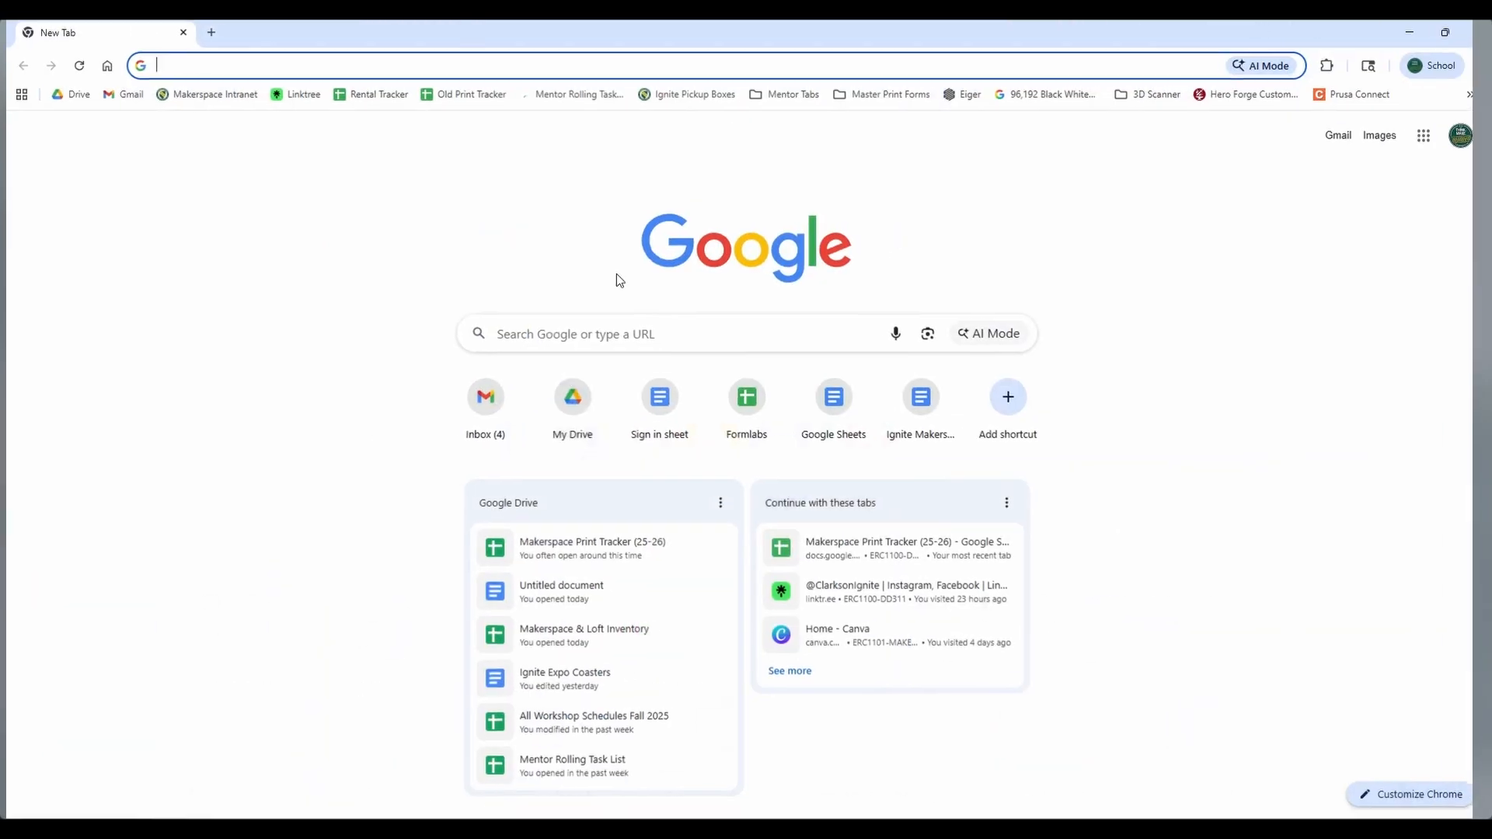
pyautogui.click(186, 66)
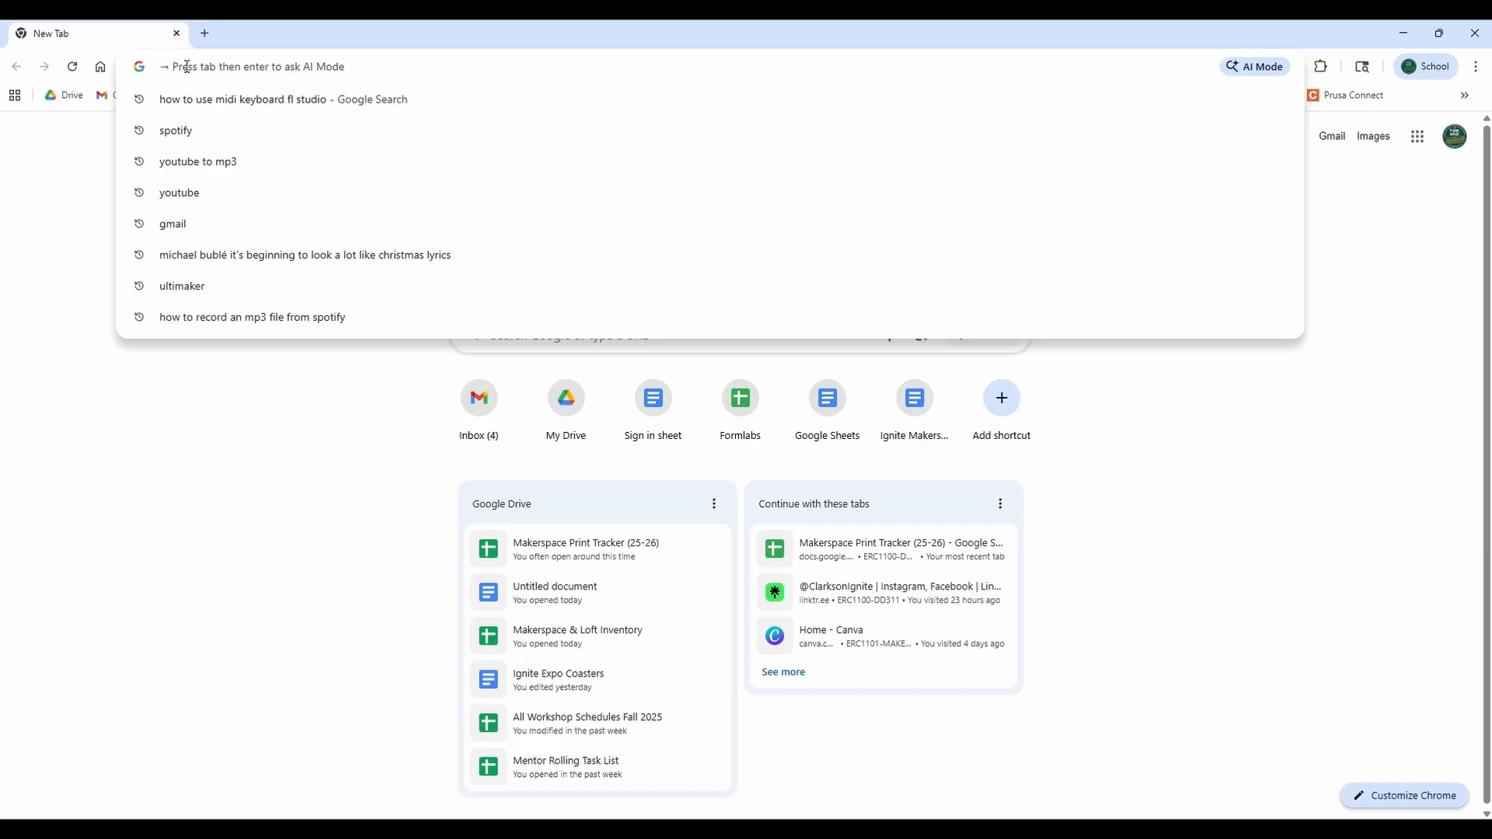
pyautogui.click(561, 343)
pyautogui.write('Youtube')
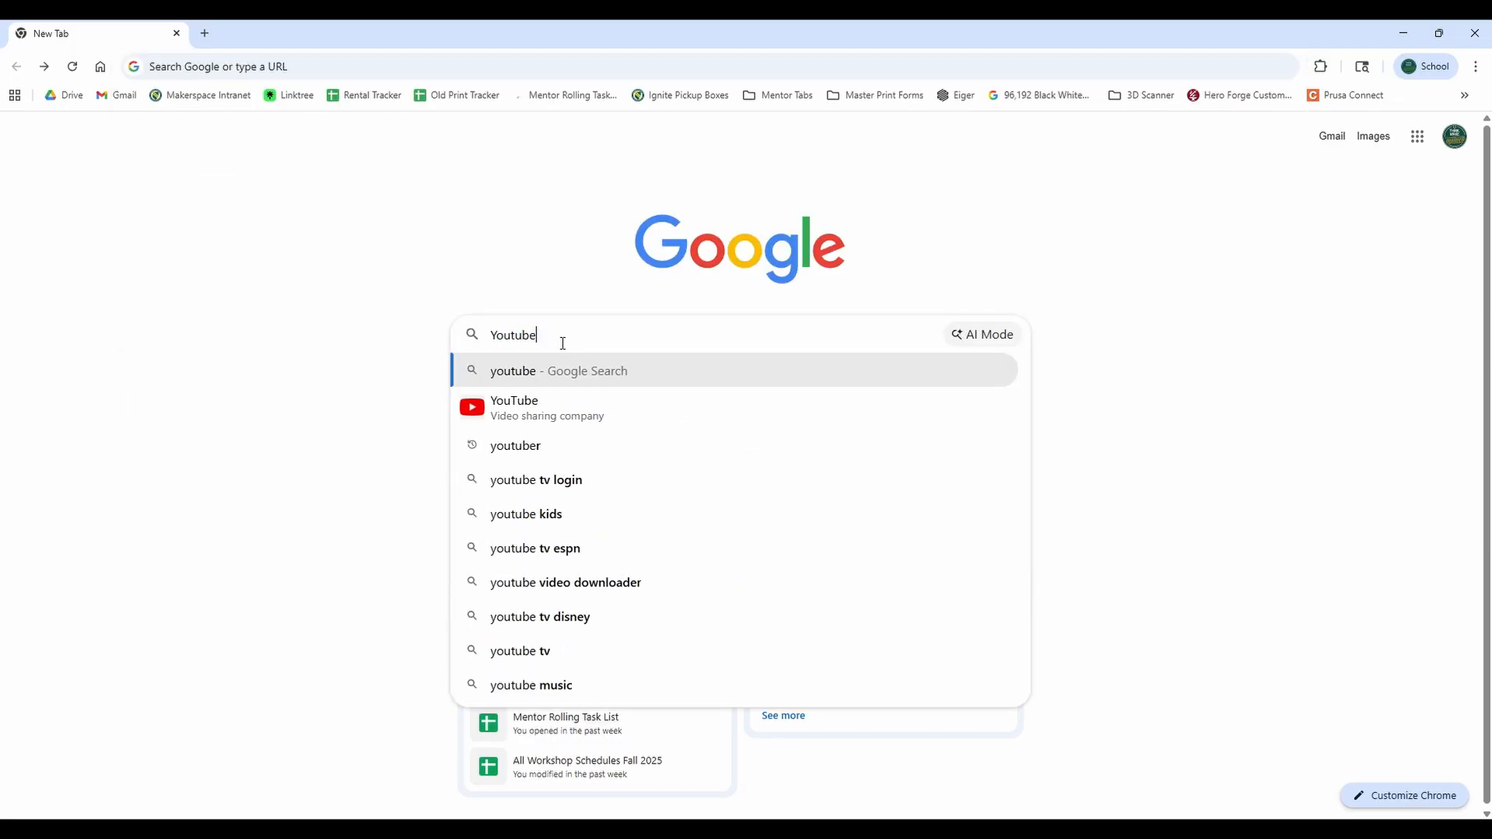
pyautogui.press('Return')
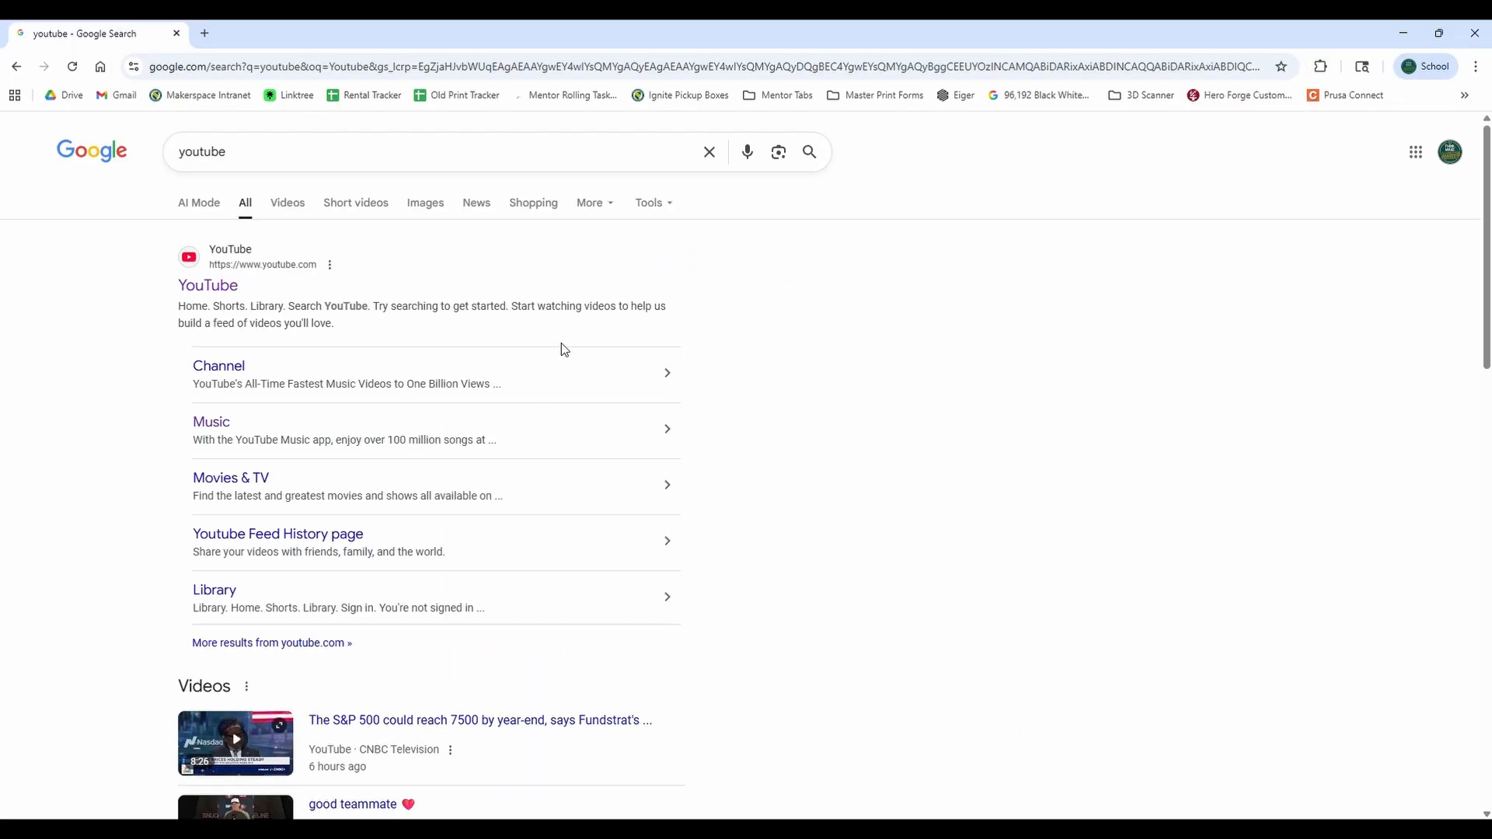
pyautogui.click(180, 286)
# Step: Search YouTube for "its beginning to look alot like christmas" and open the Michael Bublé official HD audio video
pyautogui.write('It')
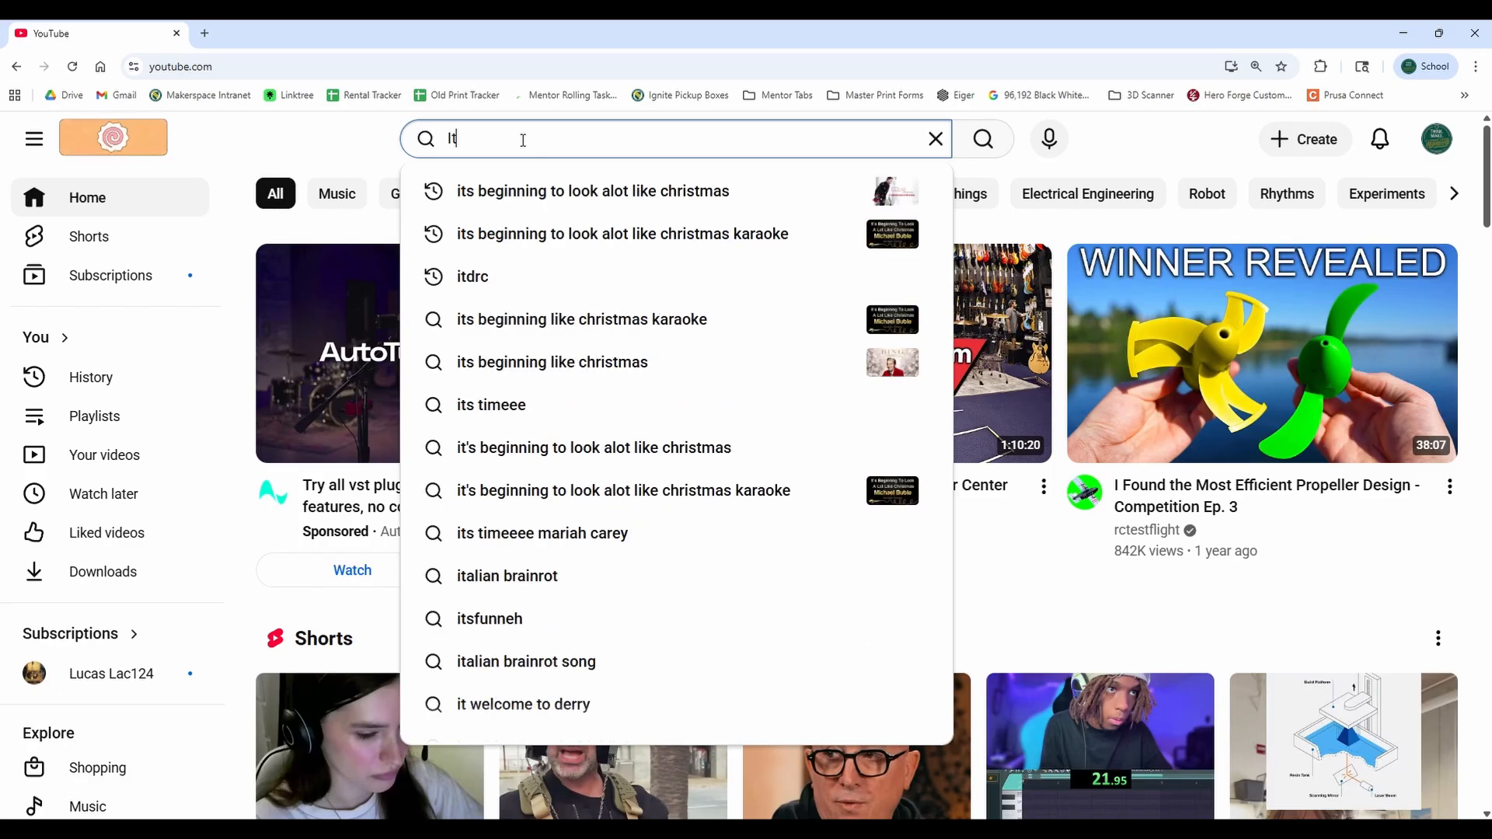
pyautogui.write('s begging to look a lot like')
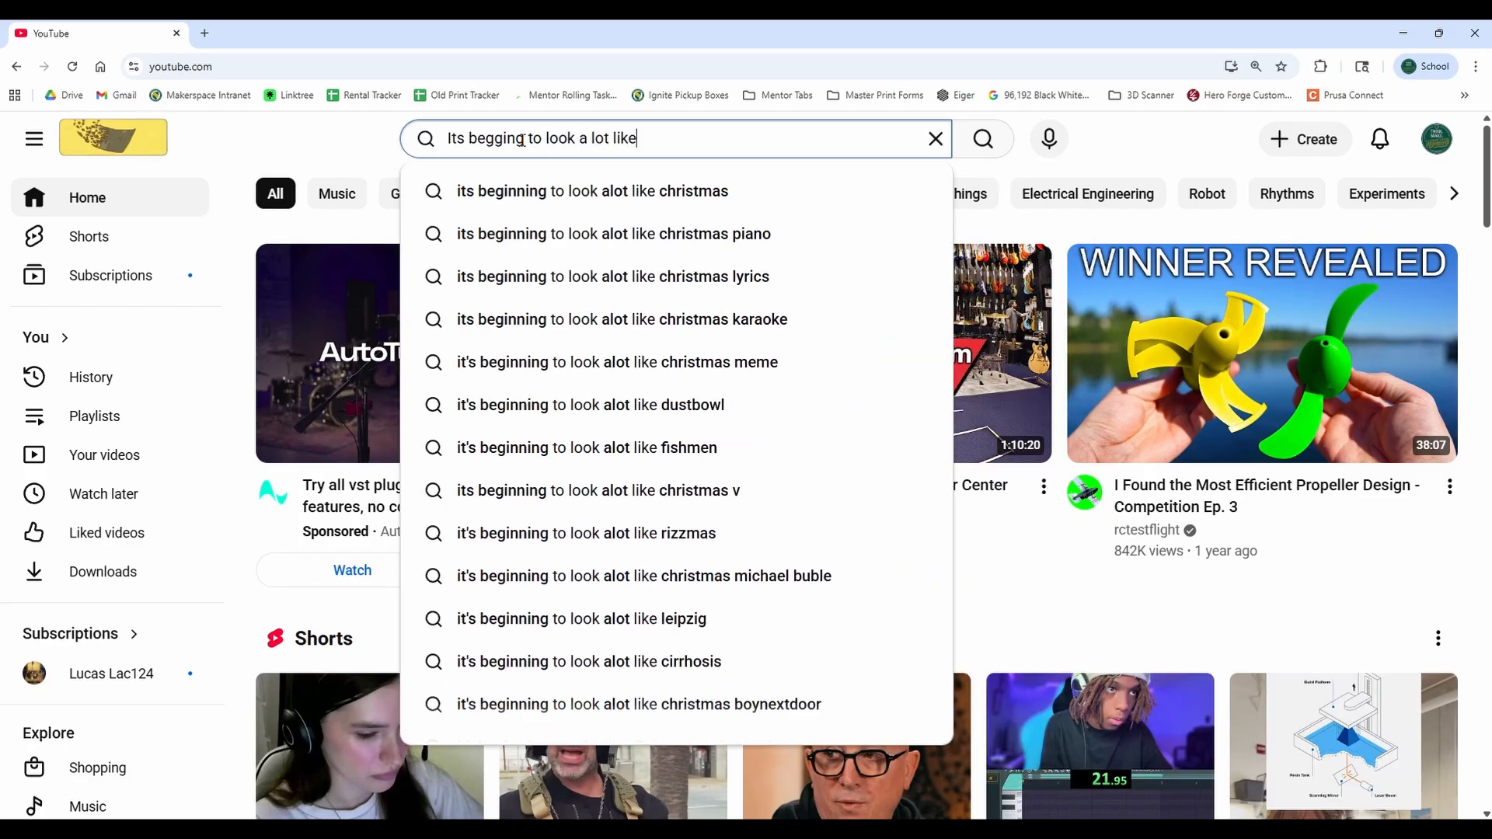
pyautogui.click(631, 190)
pyautogui.scroll(-2, 651, 368)
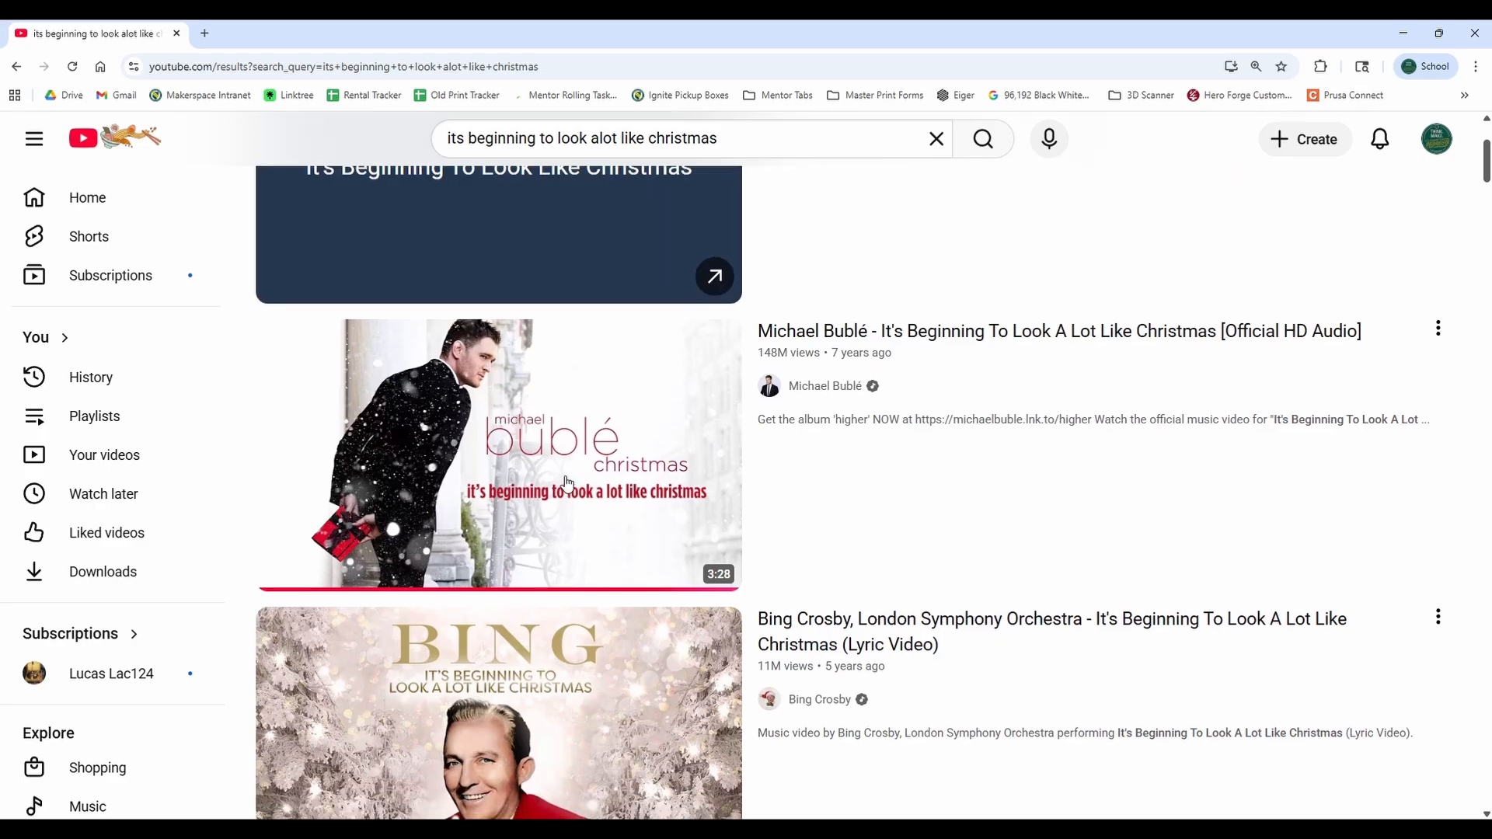
pyautogui.click(651, 368)
# Step: Open the sharing options for the Michael Bublé video and copy its link
pyautogui.scroll(-2, 598, 529)
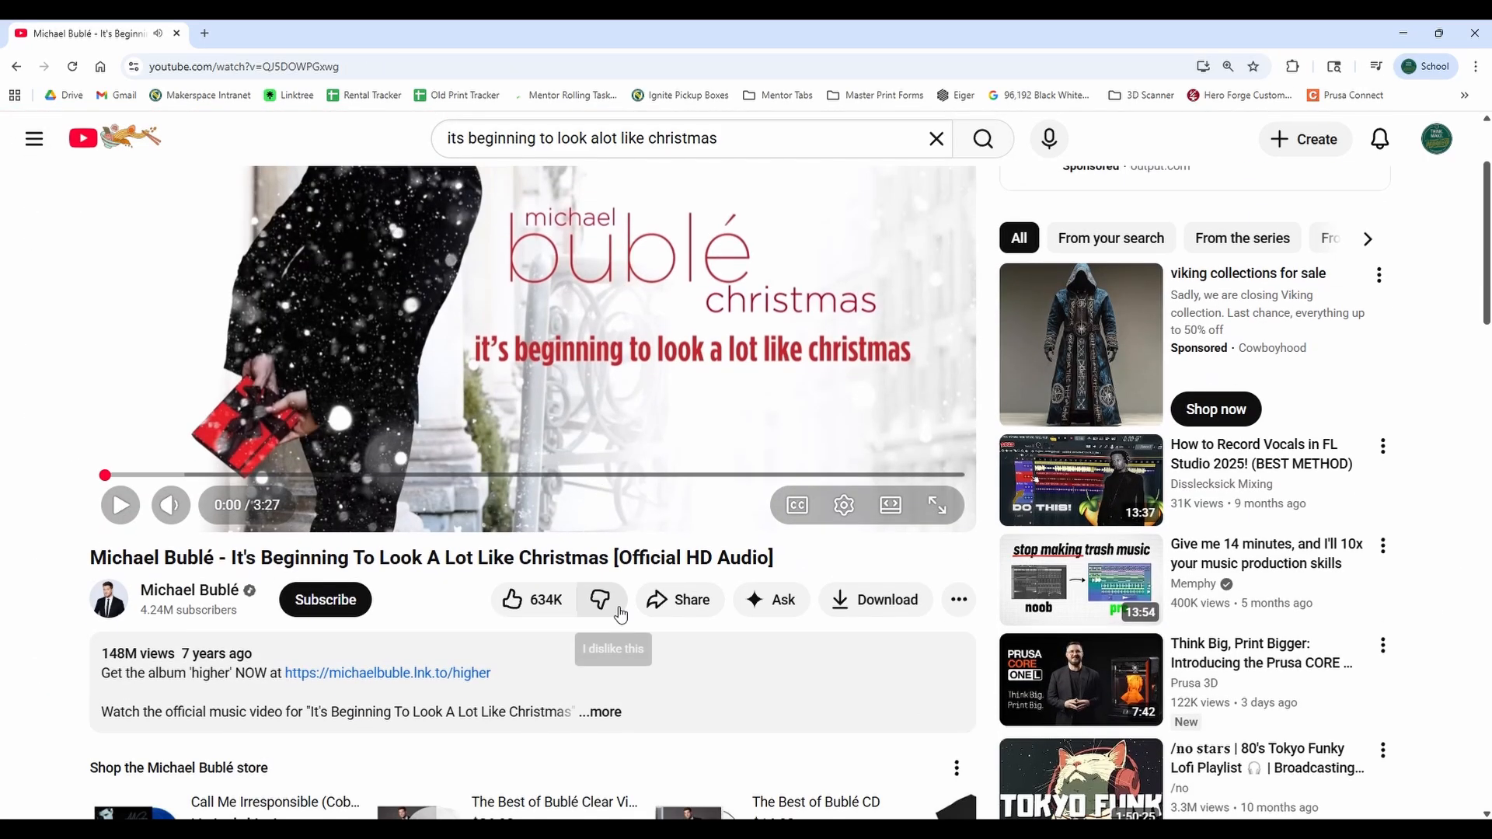
pyautogui.click(670, 601)
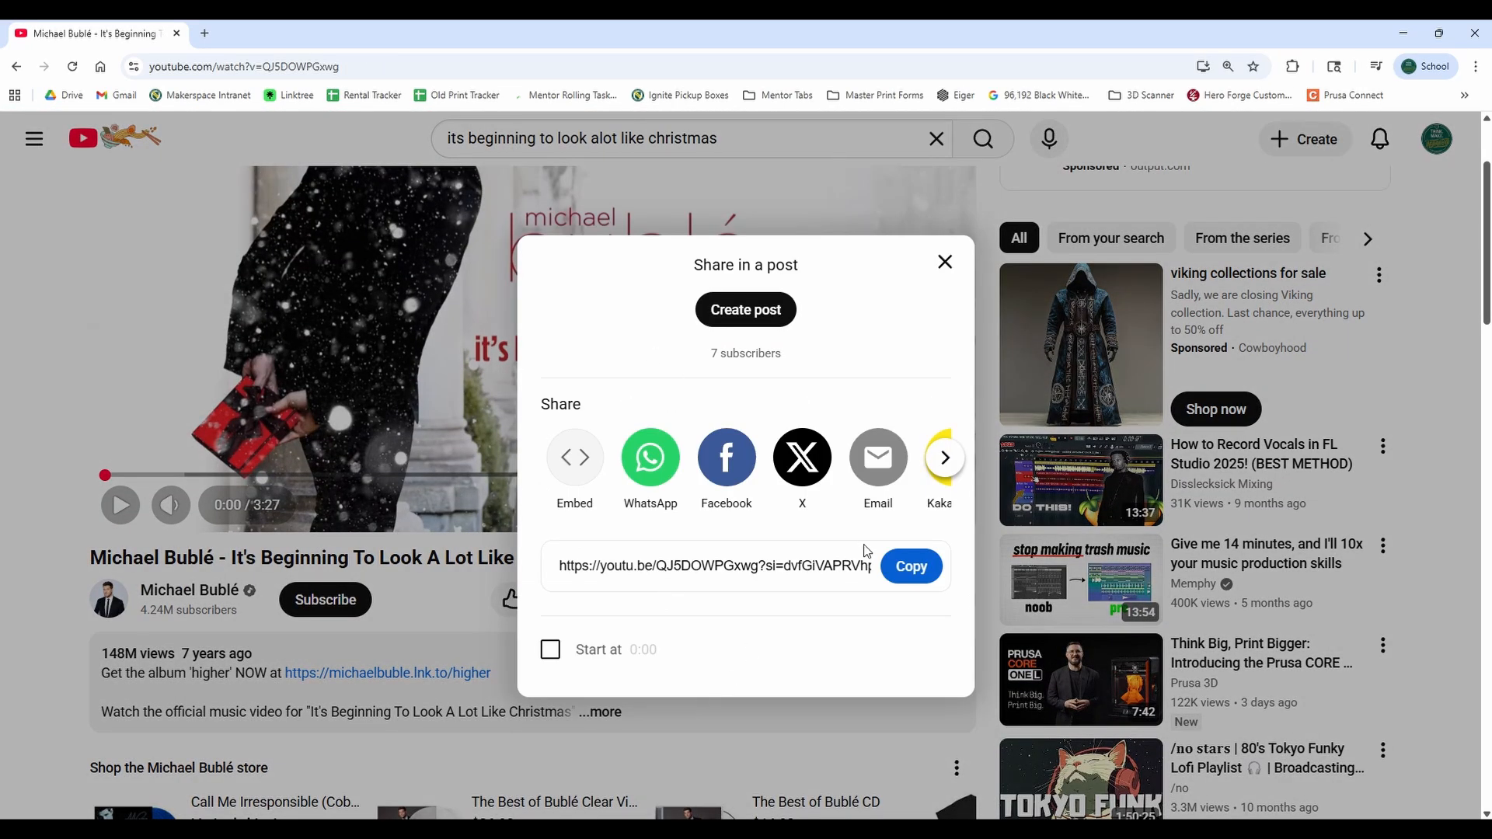
pyautogui.click(902, 567)
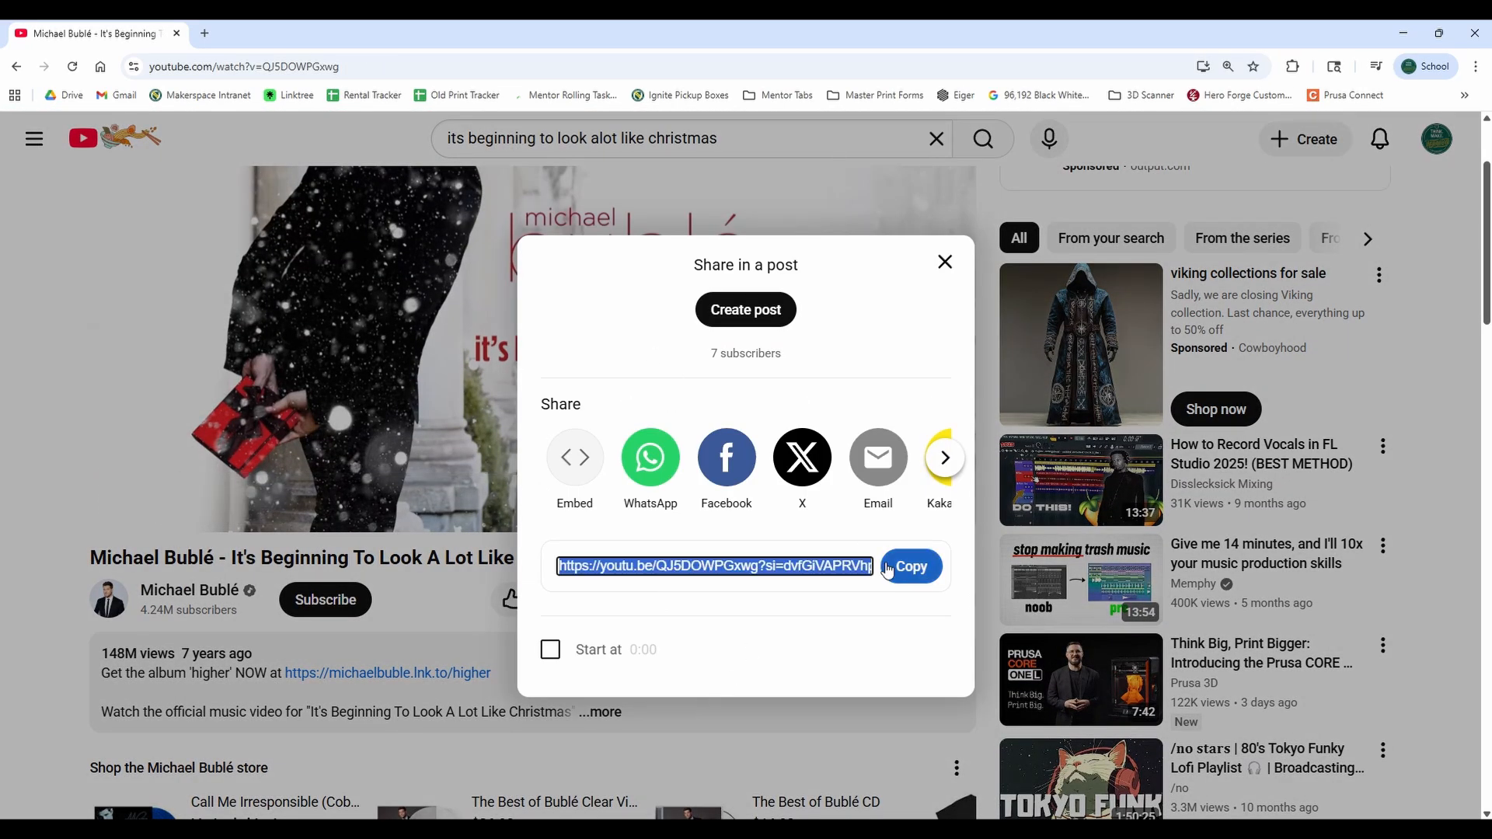
# Step: Search for "Youtube to mp3" in a new browser tab and open the Y2Mate converter
pyautogui.click(204, 34)
pyautogui.write('Youtub')
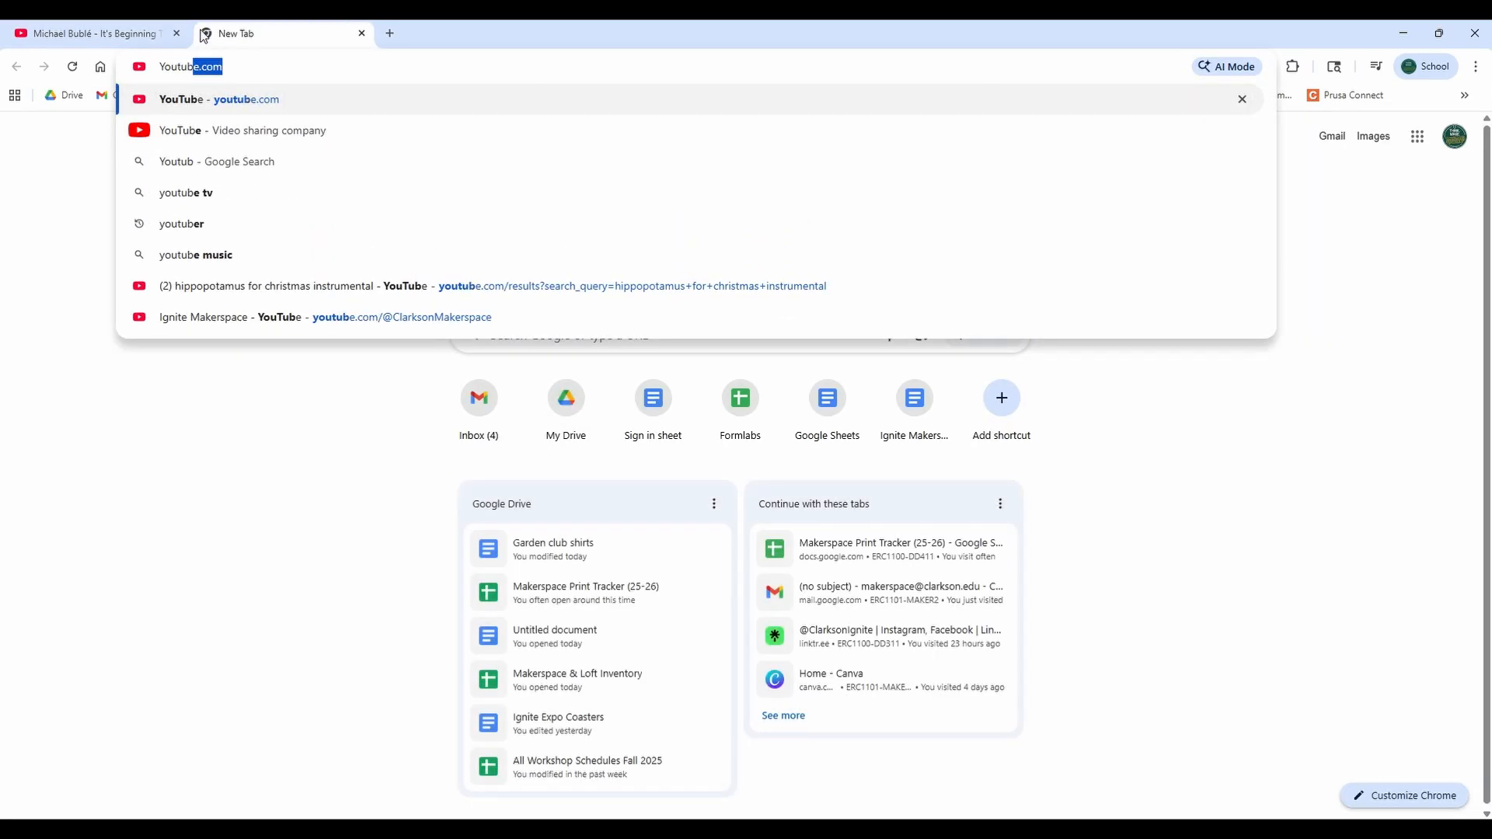
pyautogui.write('e to mp3')
pyautogui.press('Return')
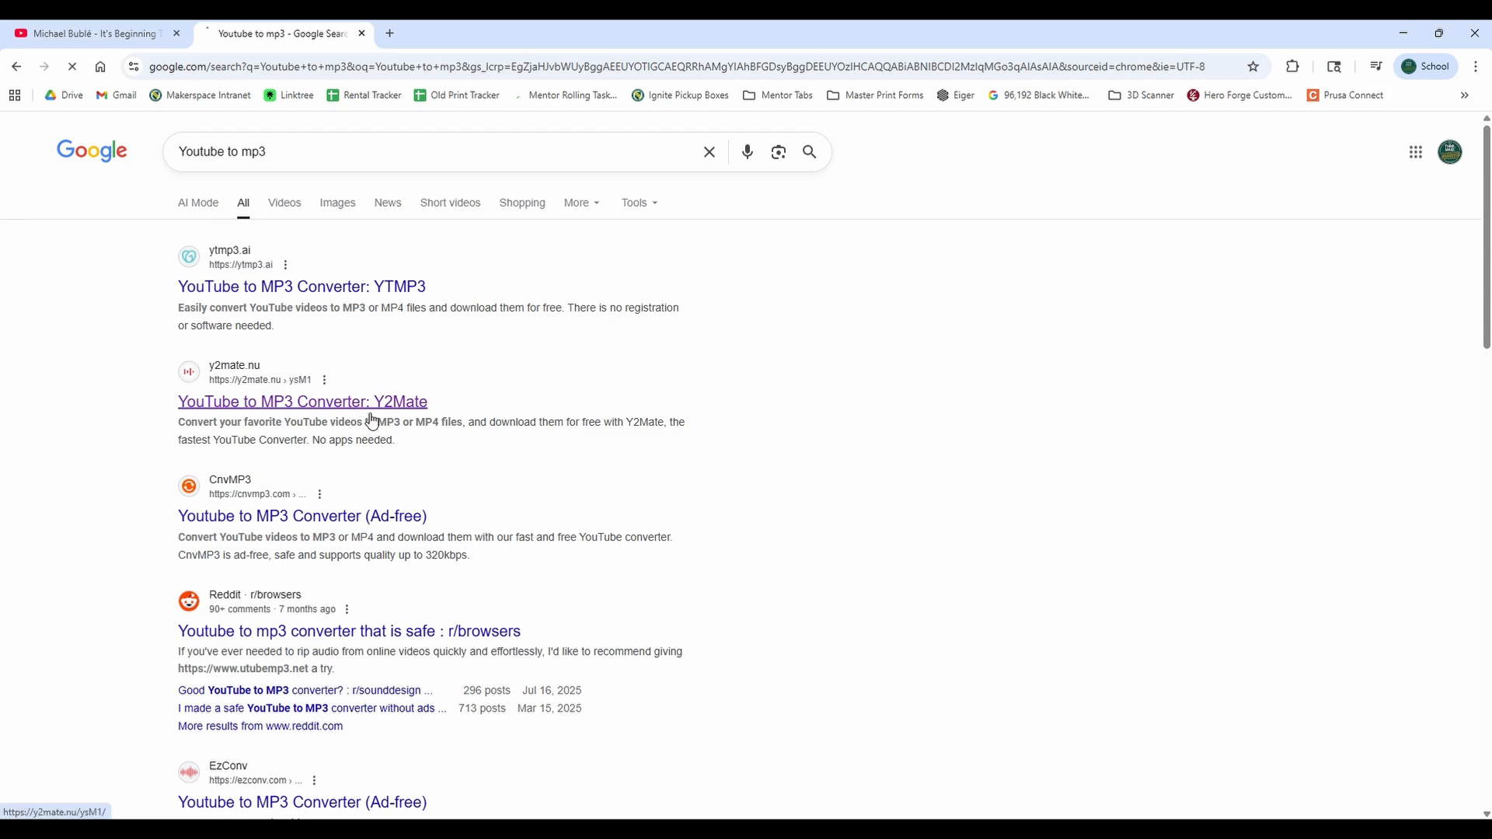
pyautogui.click(370, 410)
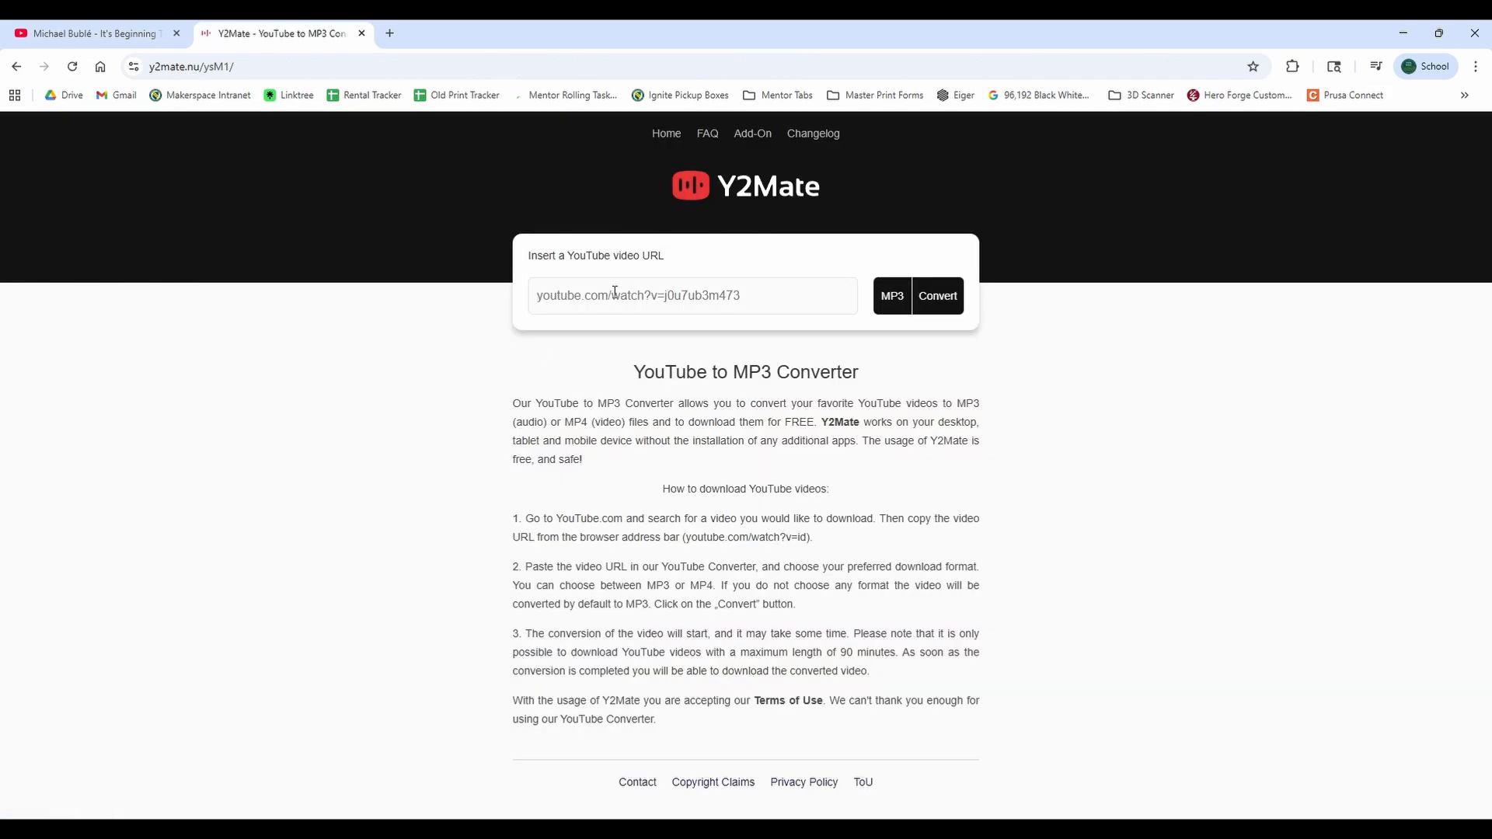
# Step: Convert the copied video link to MP3, download the file, and close the advertising tab that opens
pyautogui.hotkey('ctrl', 'v')
pyautogui.press('Return')
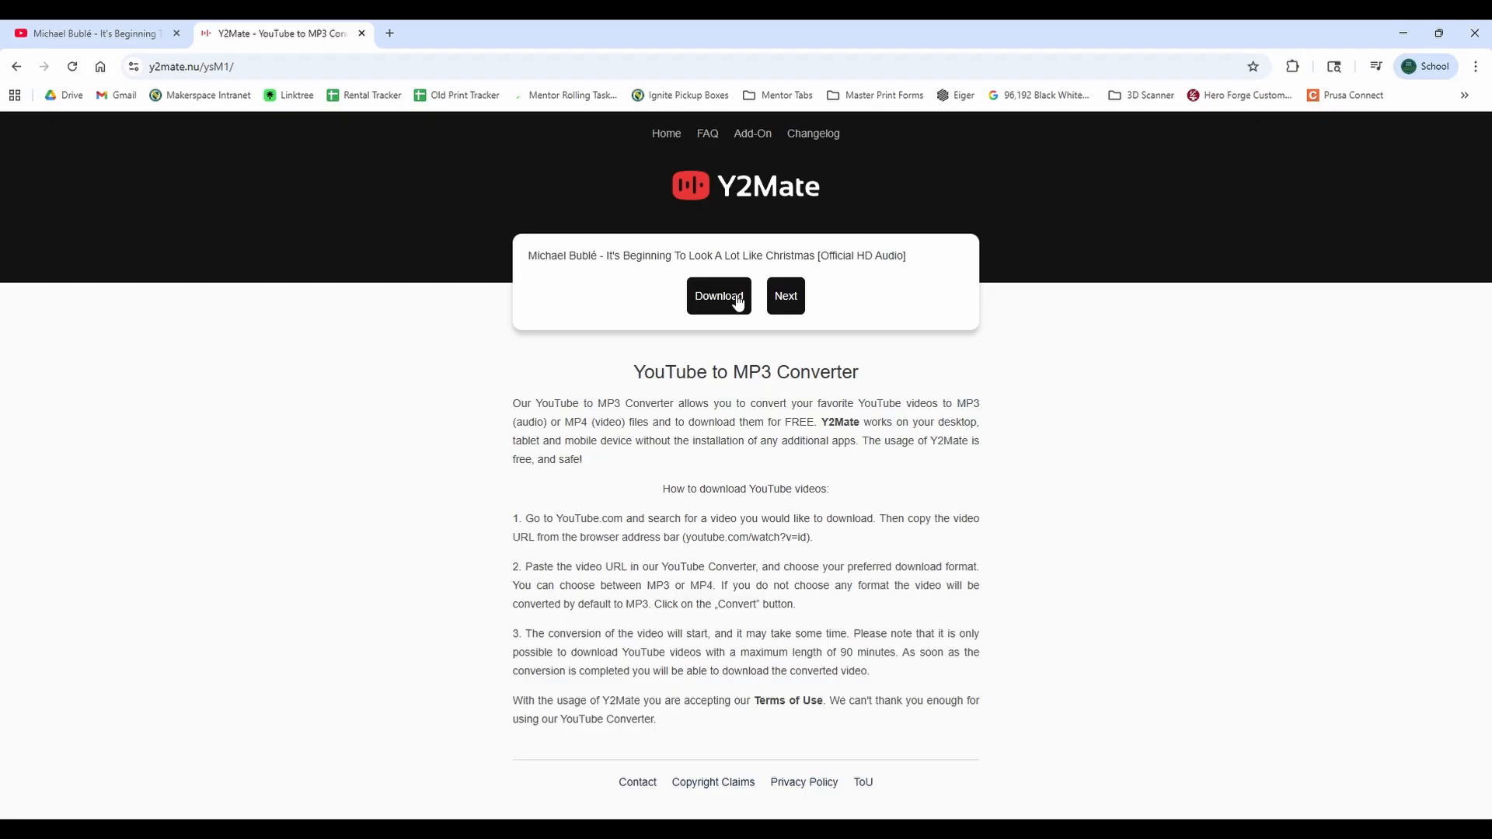
pyautogui.click(735, 299)
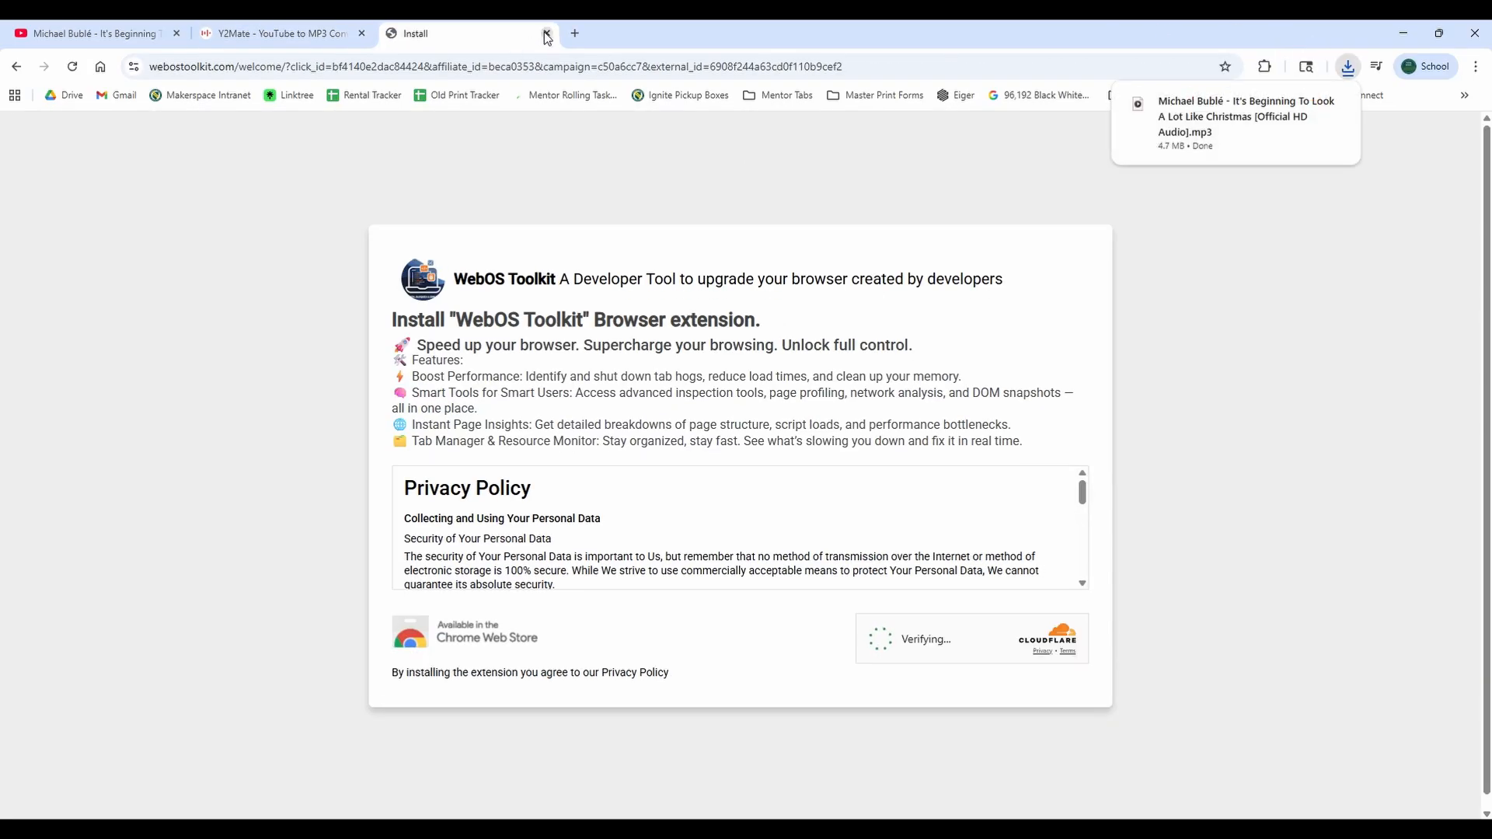
pyautogui.click(547, 33)
# Step: Bring the downloaded Michael Bublé MP3 from the browser's recent downloads into FL Studio, at the start of Playlist Track 1
pyautogui.click(1348, 66)
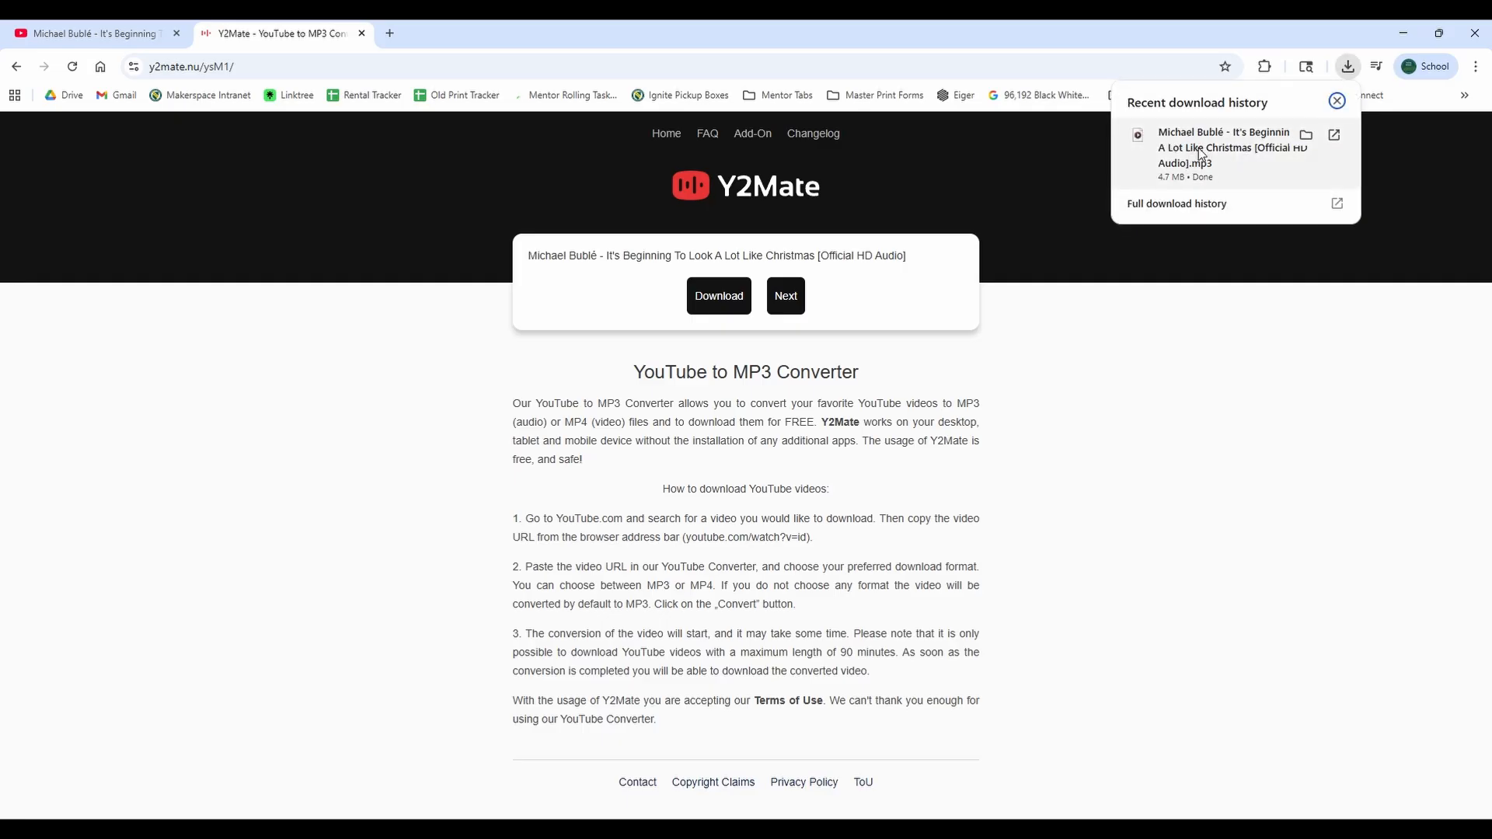
pyautogui.moveTo(230, 829)
pyautogui.click(230, 769)
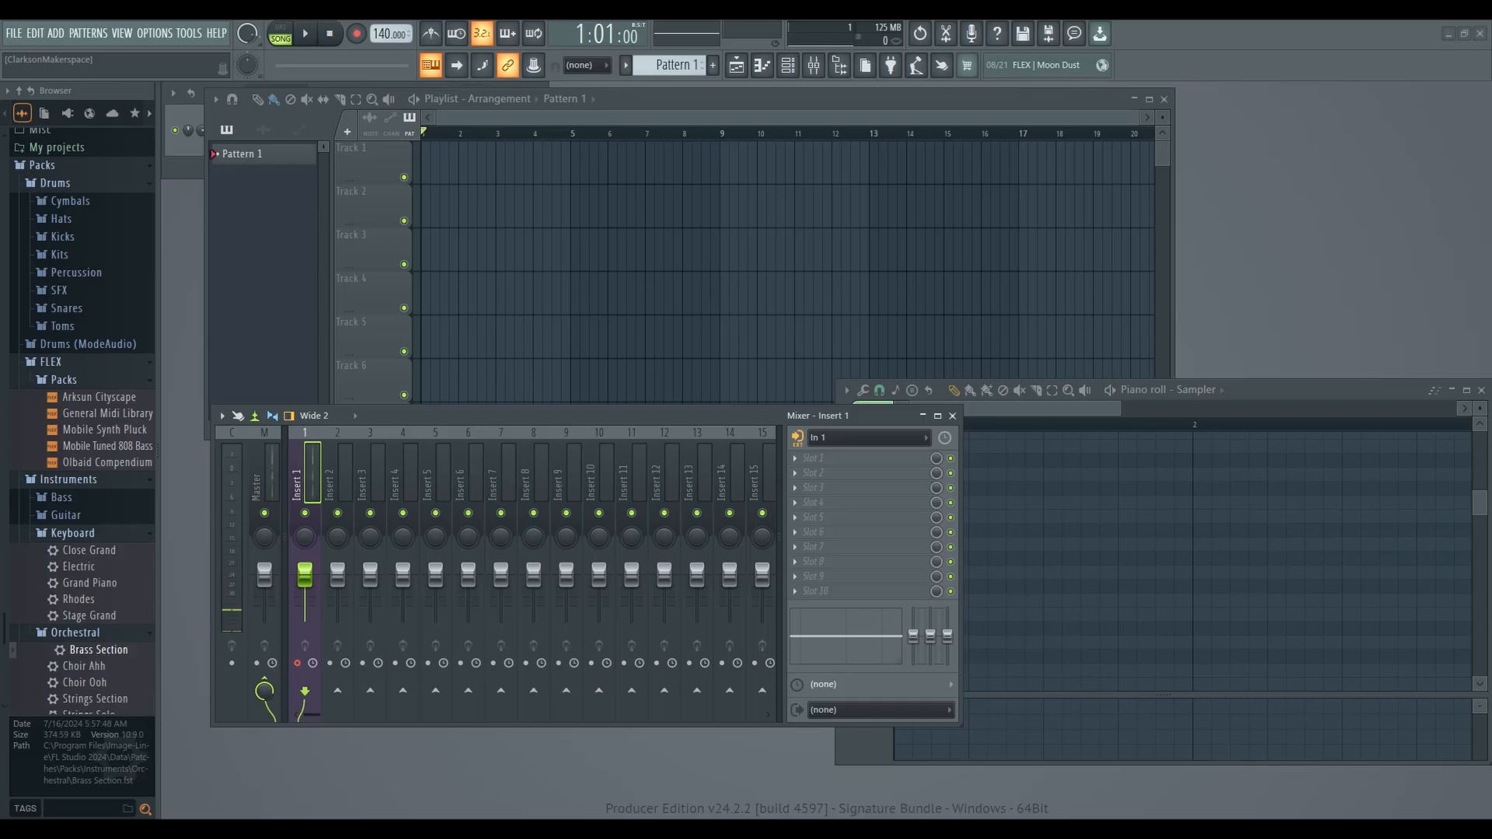
pyautogui.moveTo(149, 171); pyautogui.dragTo(485, 183)
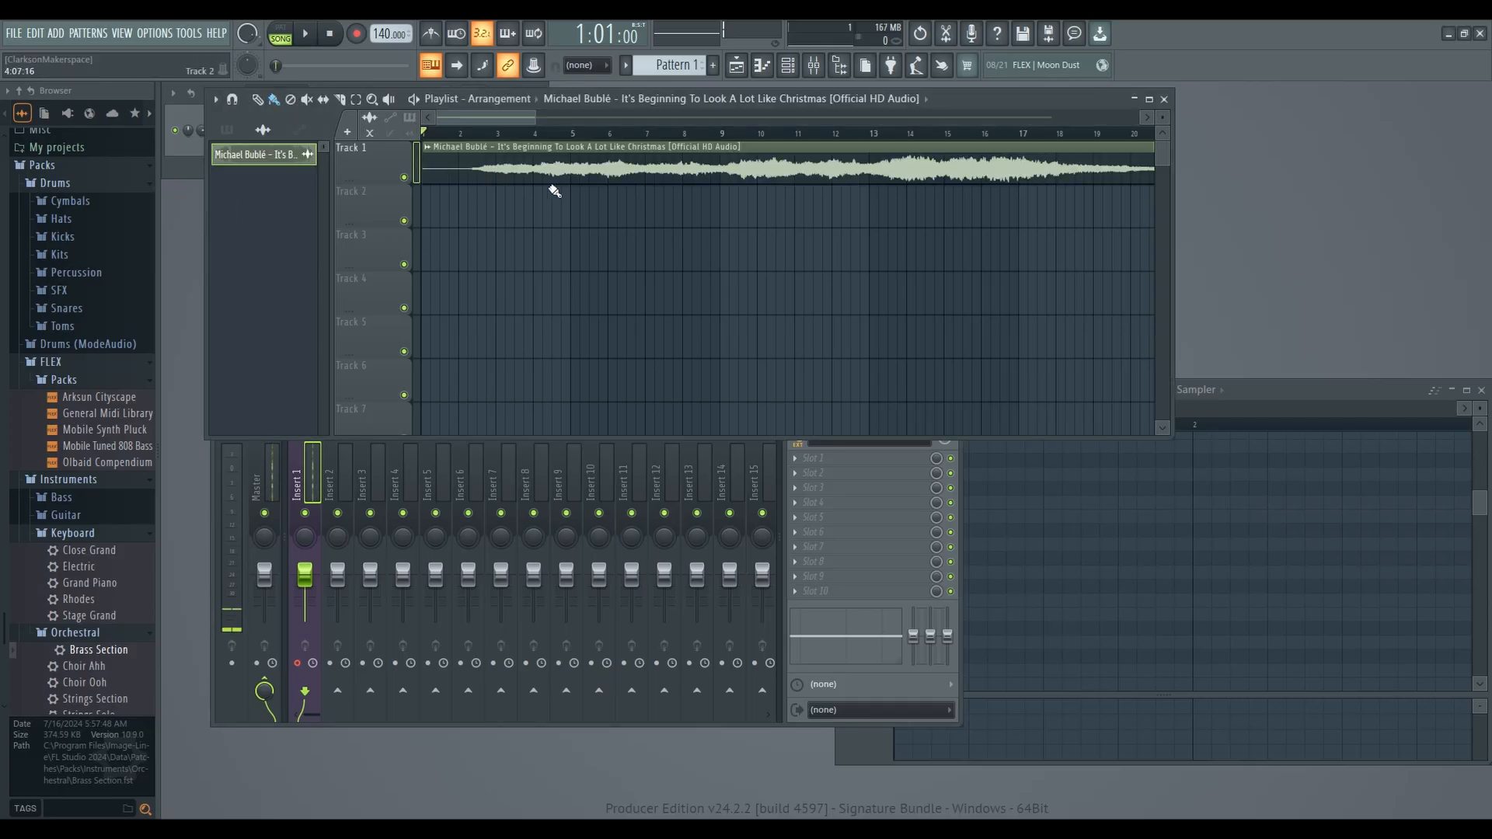
# Step: Play the beginning of the imported song, try lowering the clip's volume to -4.2 dB, and undo the volume change
pyautogui.press('space')
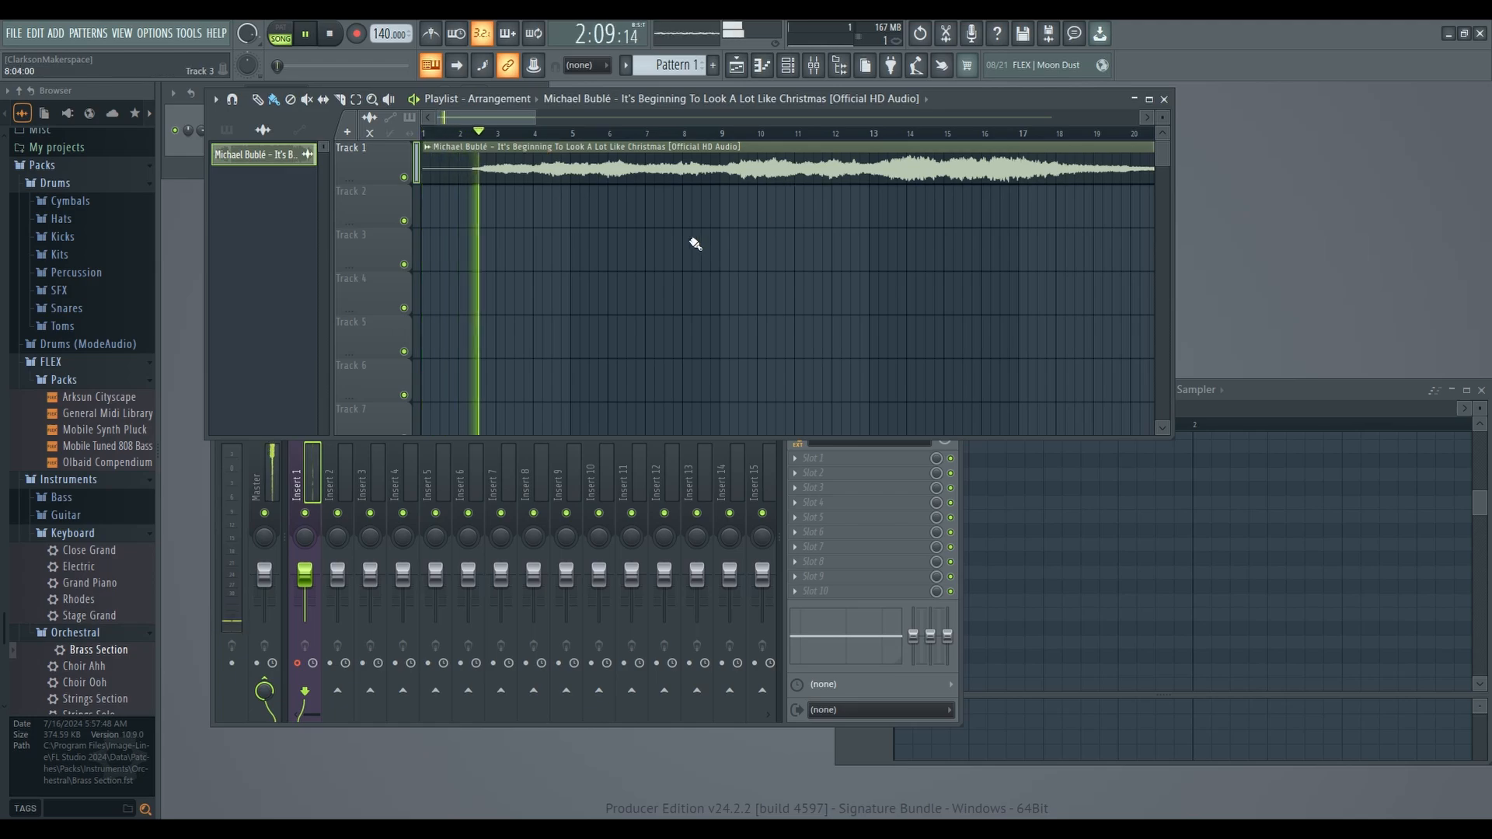
pyautogui.press('space')
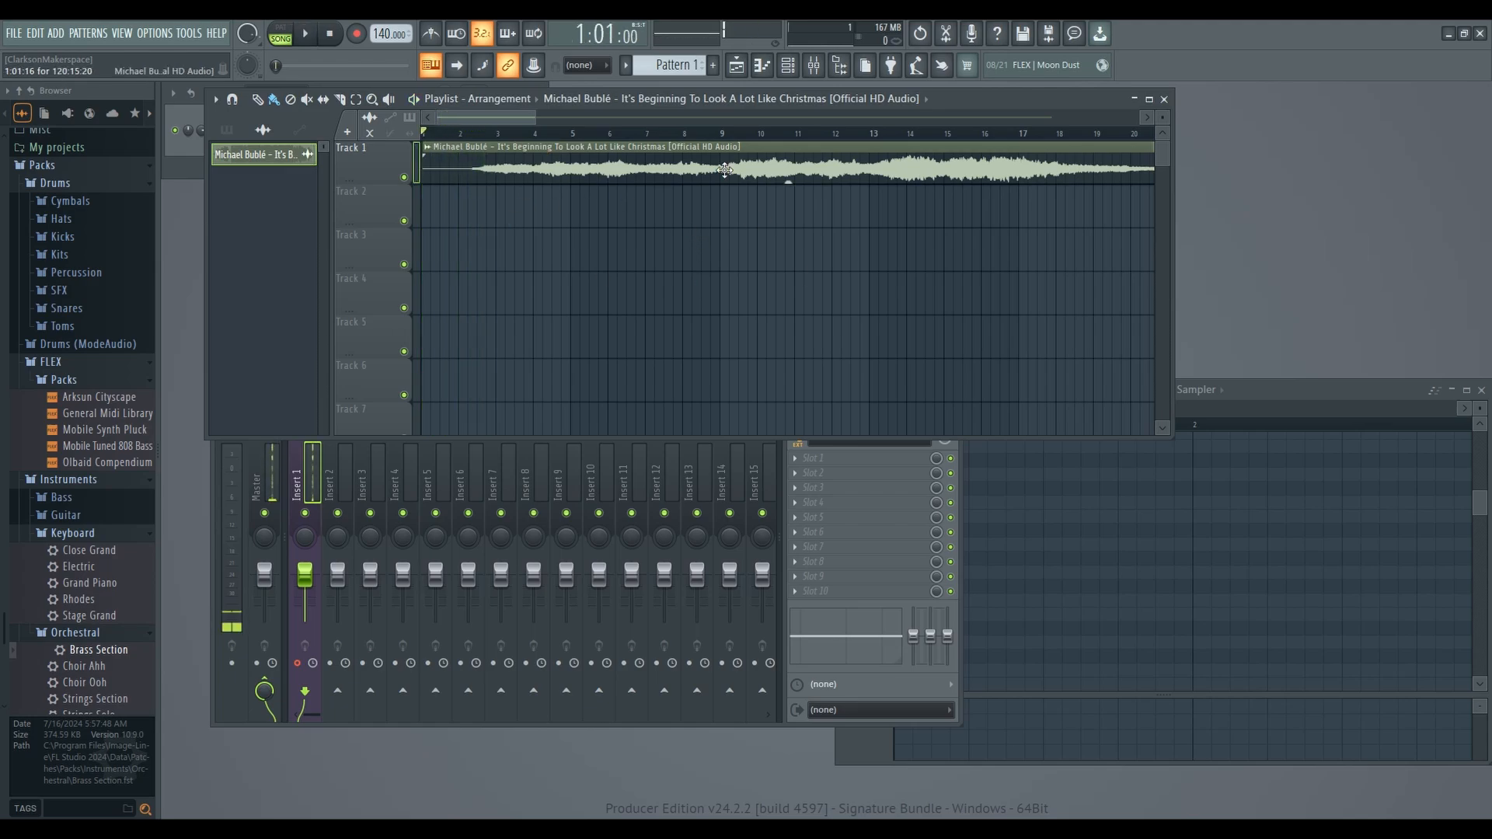
pyautogui.moveTo(788, 185)
pyautogui.mouseDown()
pyautogui.moveTo(788, 210)
pyautogui.moveTo(787, 190)
pyautogui.mouseUp()
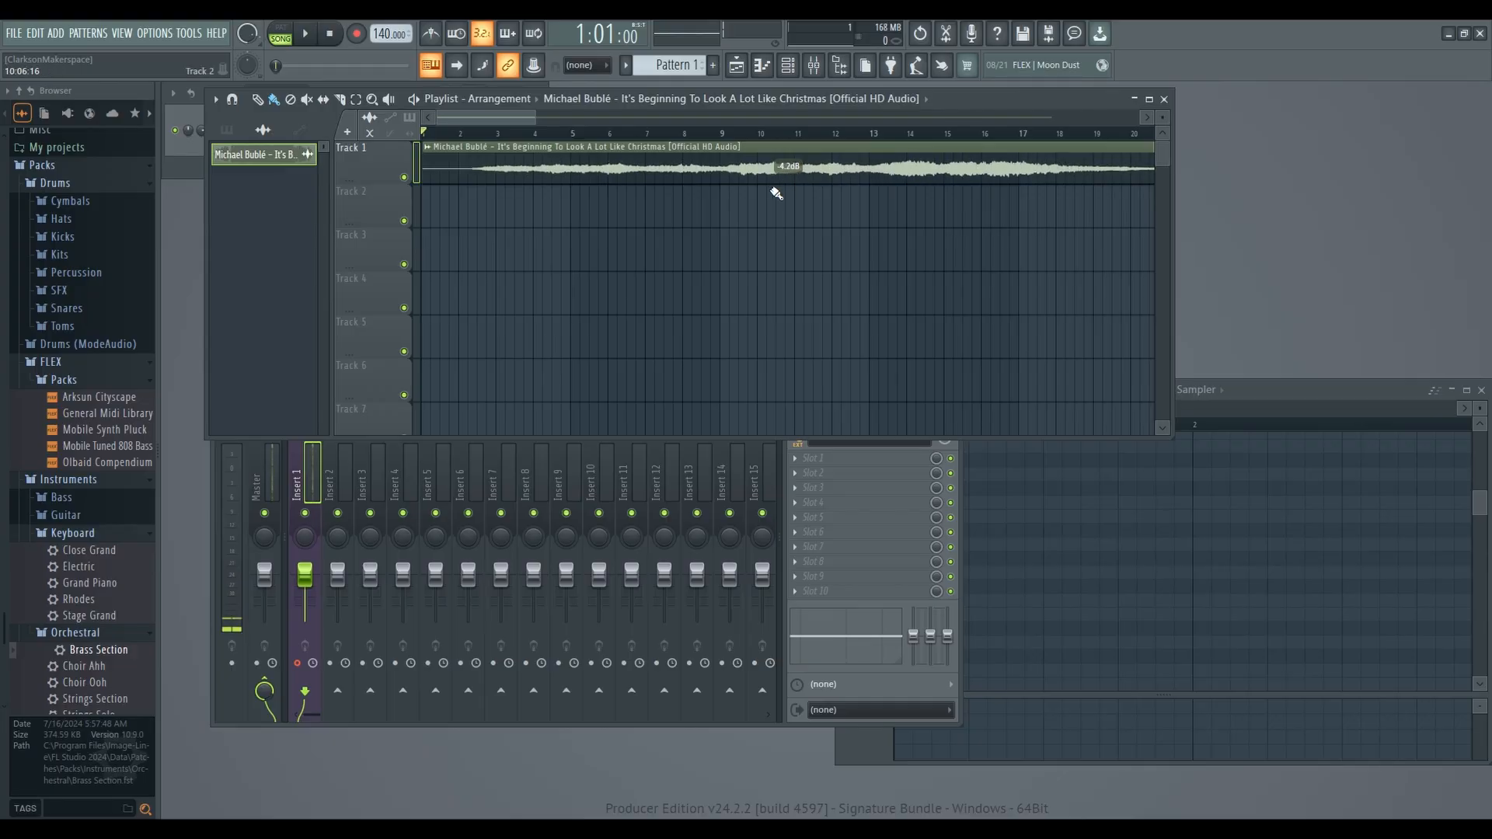
pyautogui.hotkey('ctrl', 'z')
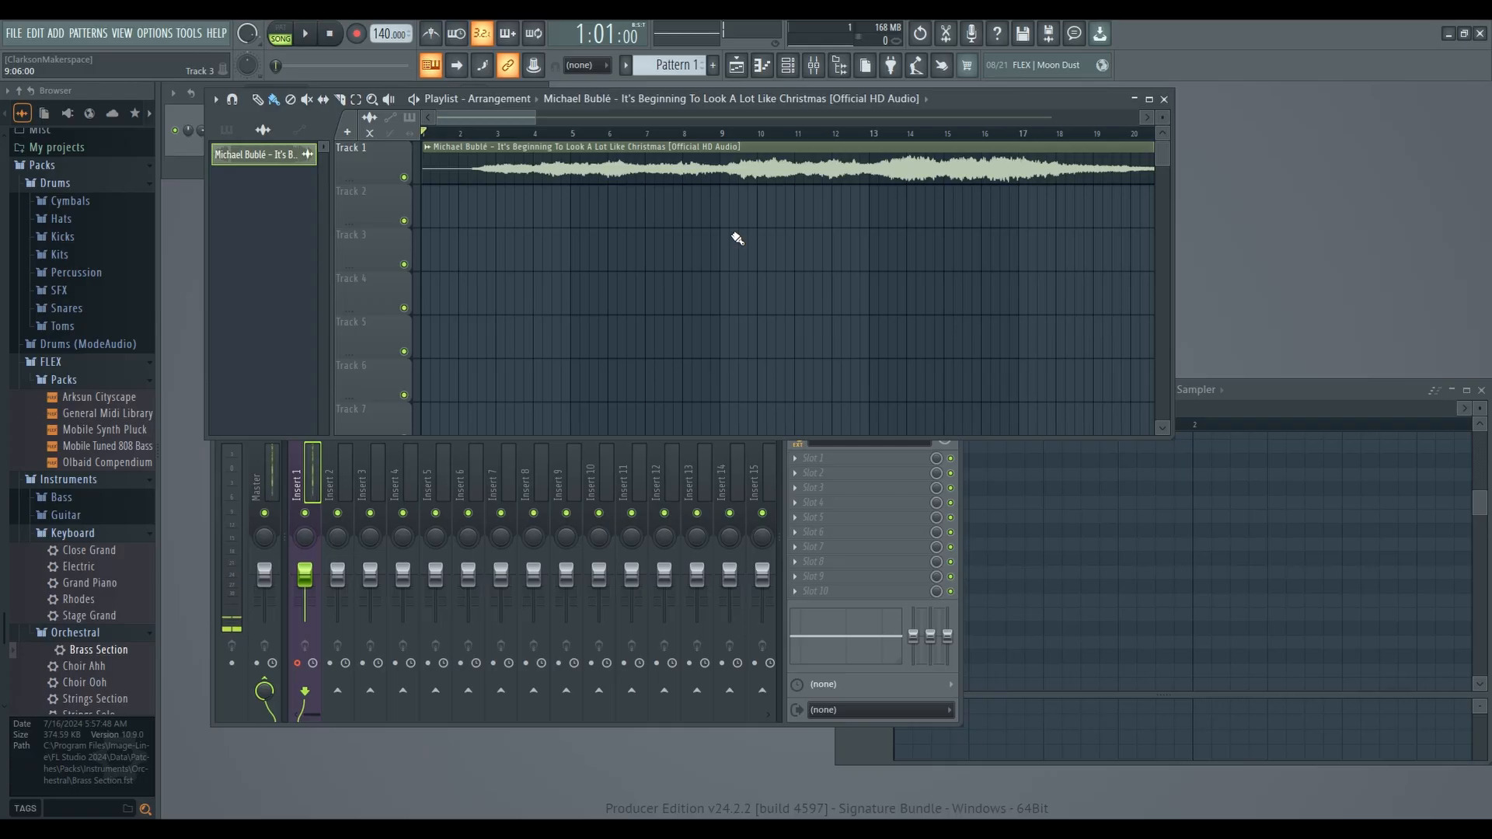
# Step: Extract drums, bass, instruments and vocals stems from the Track 1 song clip, with Do nothing set for when done
pyautogui.click(428, 149)
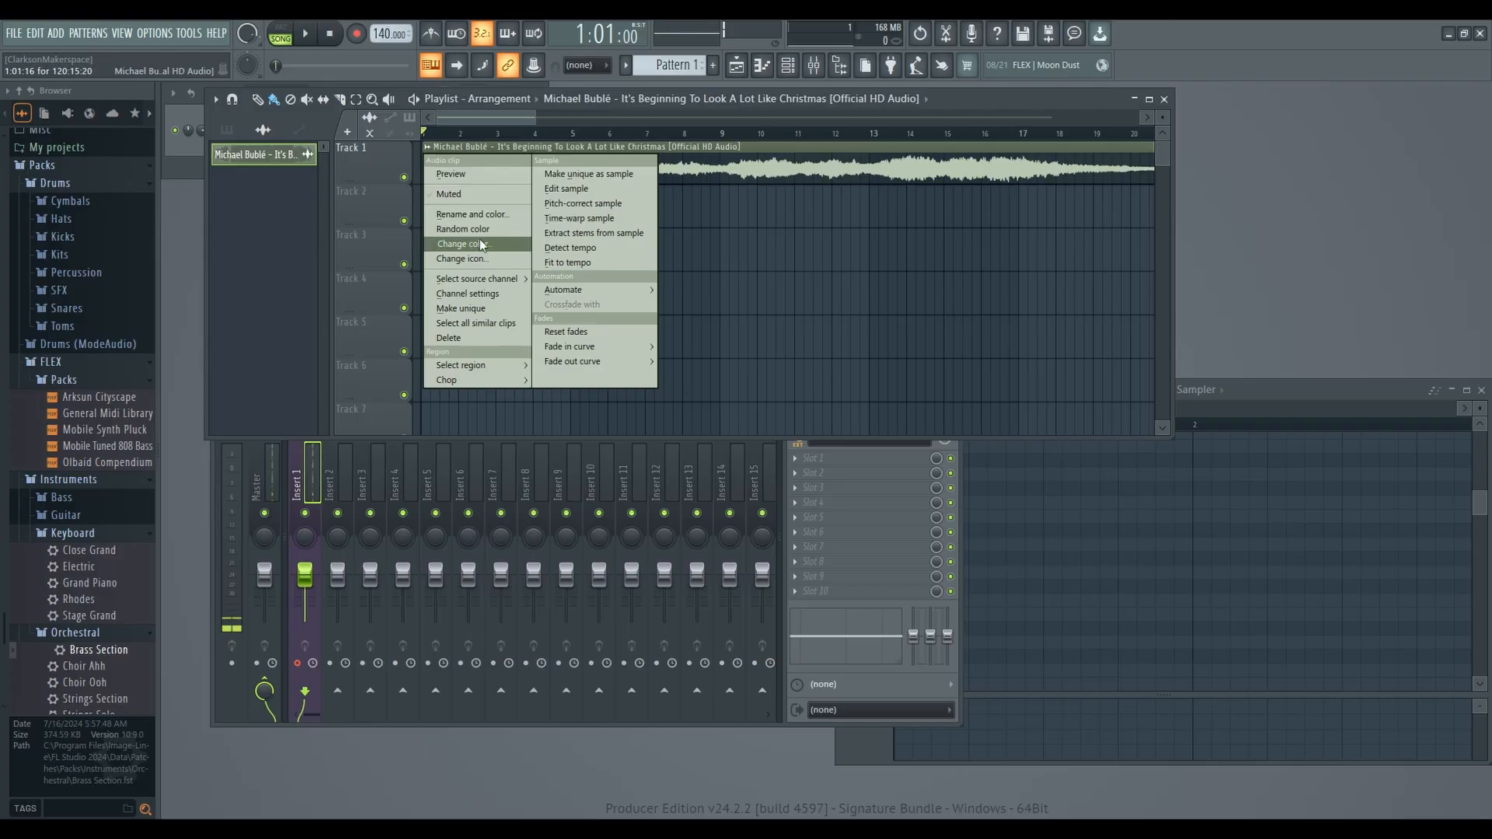
pyautogui.click(575, 235)
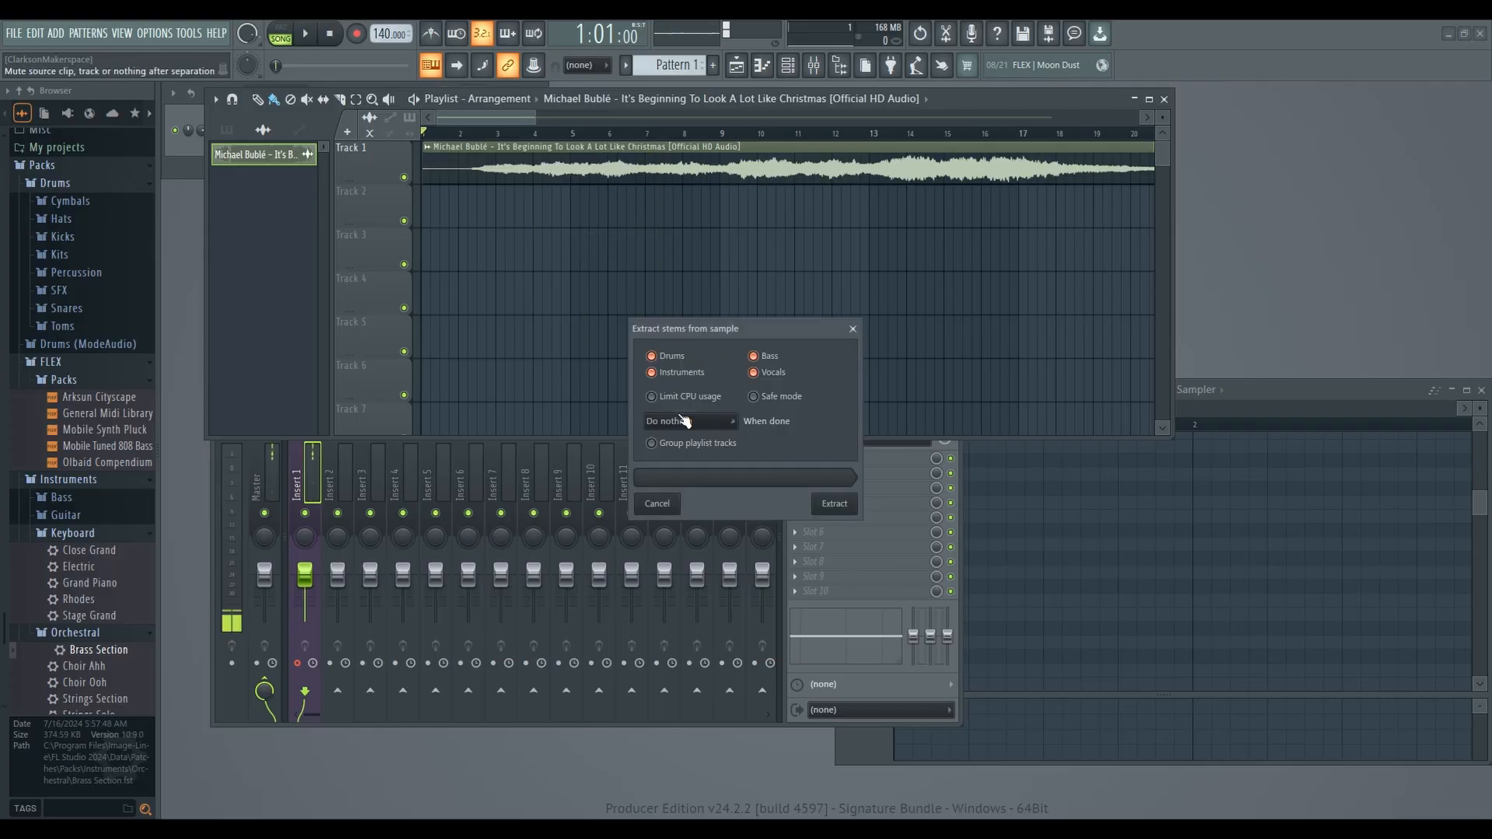
pyautogui.click(753, 372)
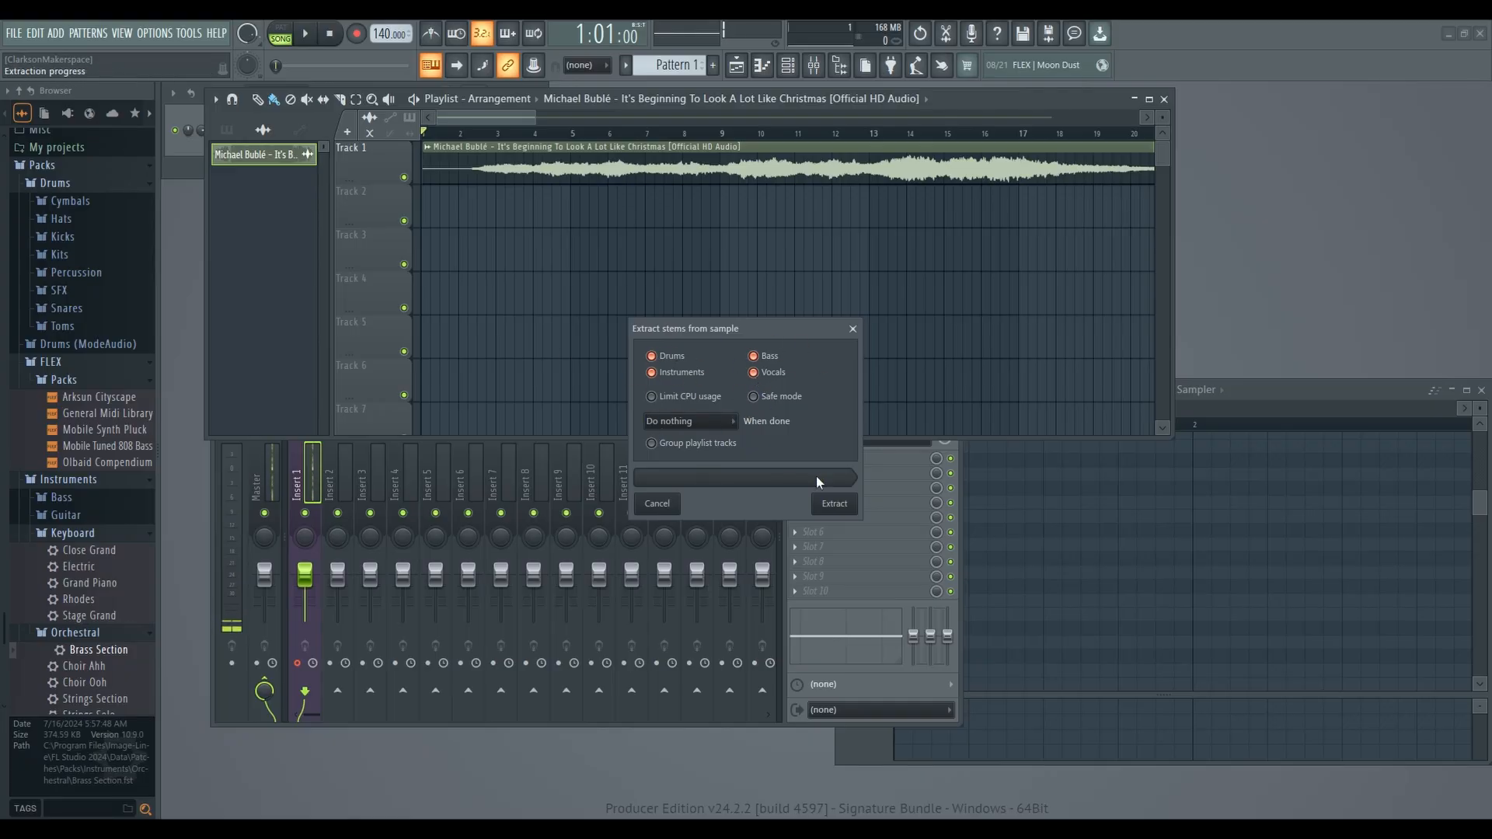
pyautogui.click(831, 503)
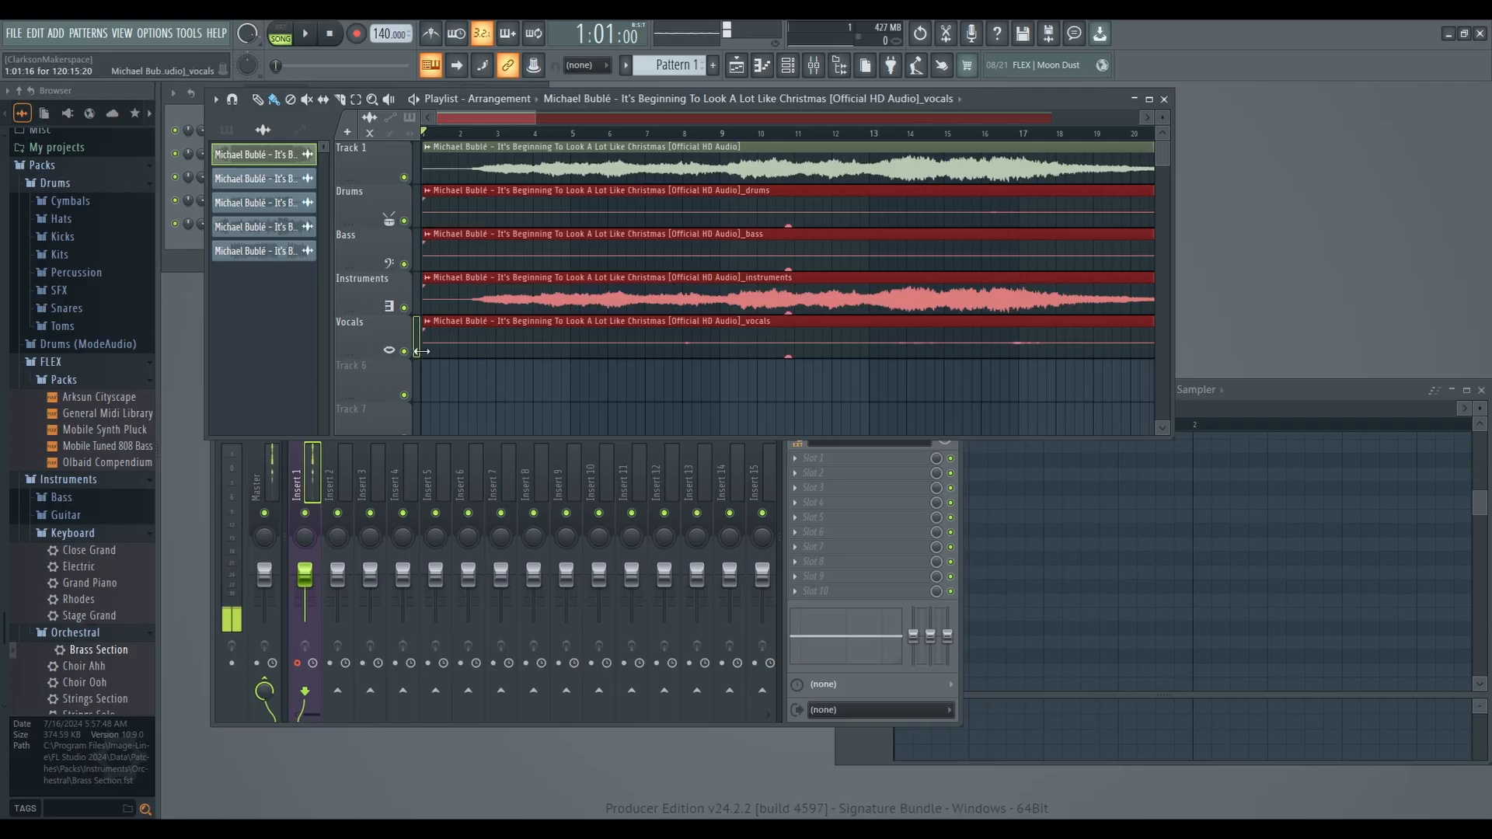
# Step: Examine the waveforms of the extracted stems further along the Playlist, particularly where the vocals come in
pyautogui.click(831, 335)
pyautogui.hscroll(8, 831, 334)
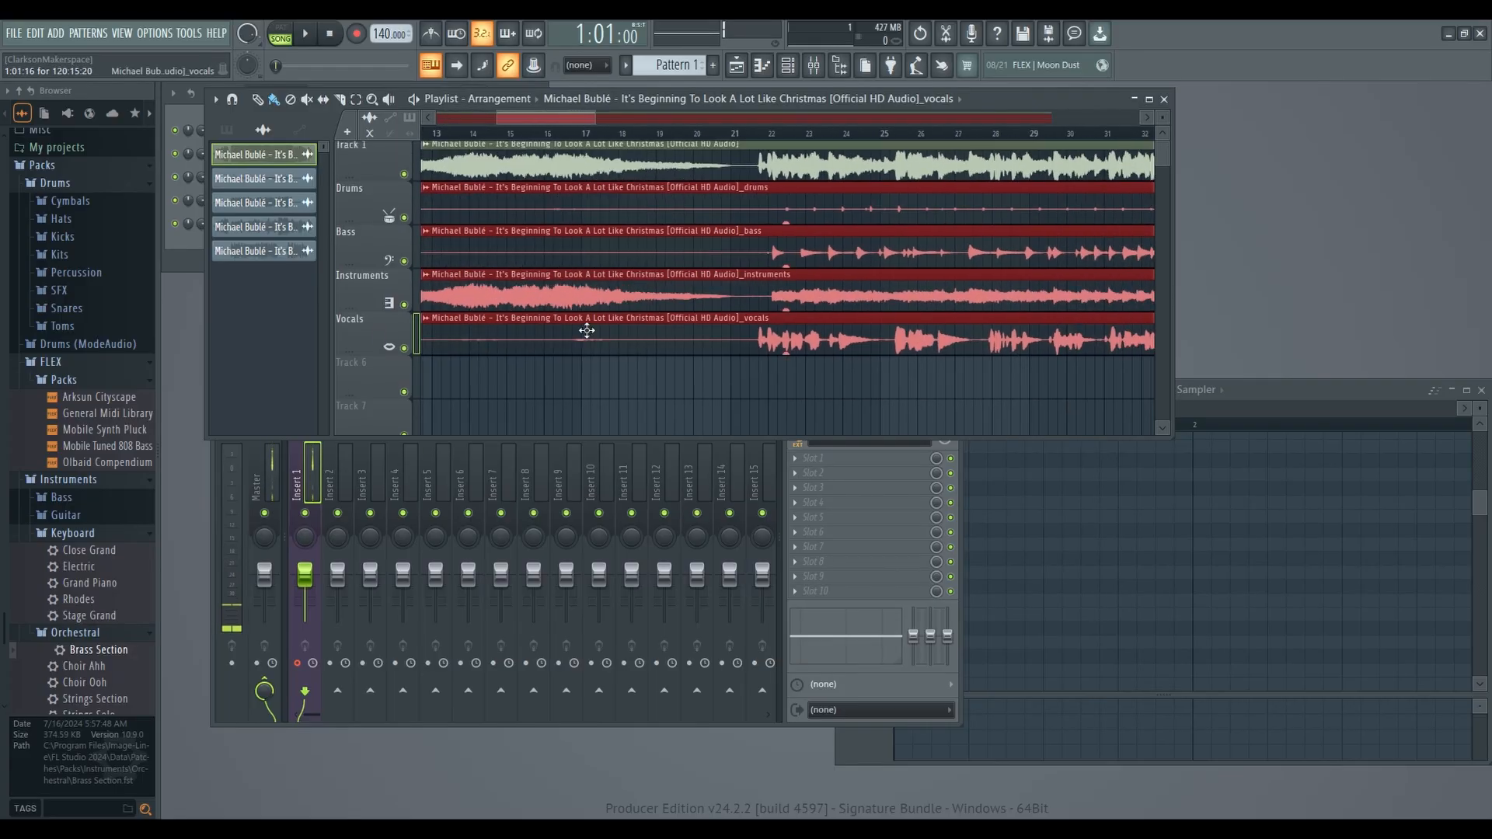
pyautogui.moveTo(827, 332); pyautogui.dragTo(796, 375)
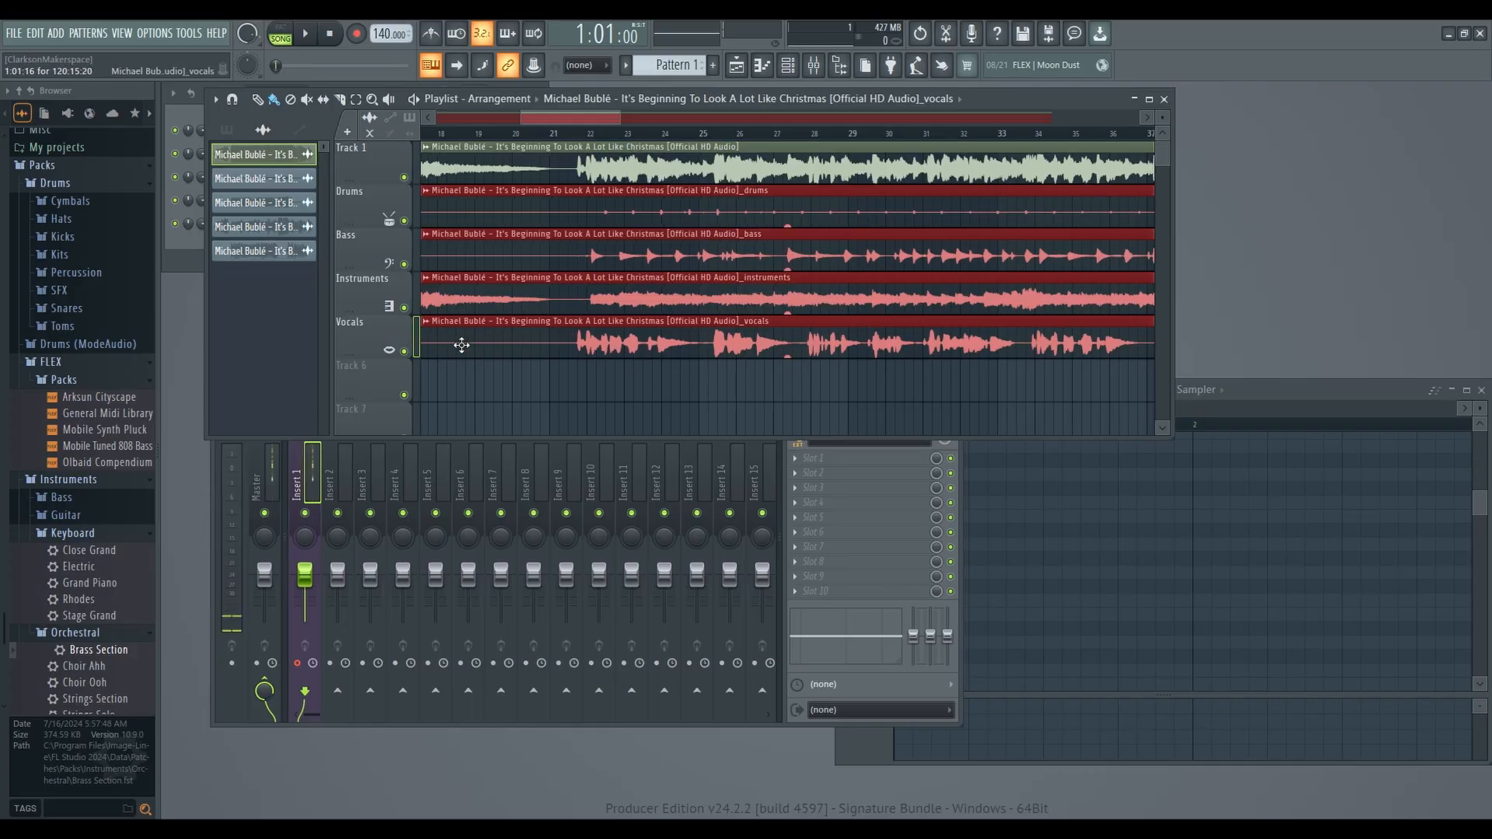
# Step: Link the Vocals track to mixer insert 3 as an audio track and lower the Insert 1 mixer volume to 0%
pyautogui.rightClick(362, 316)
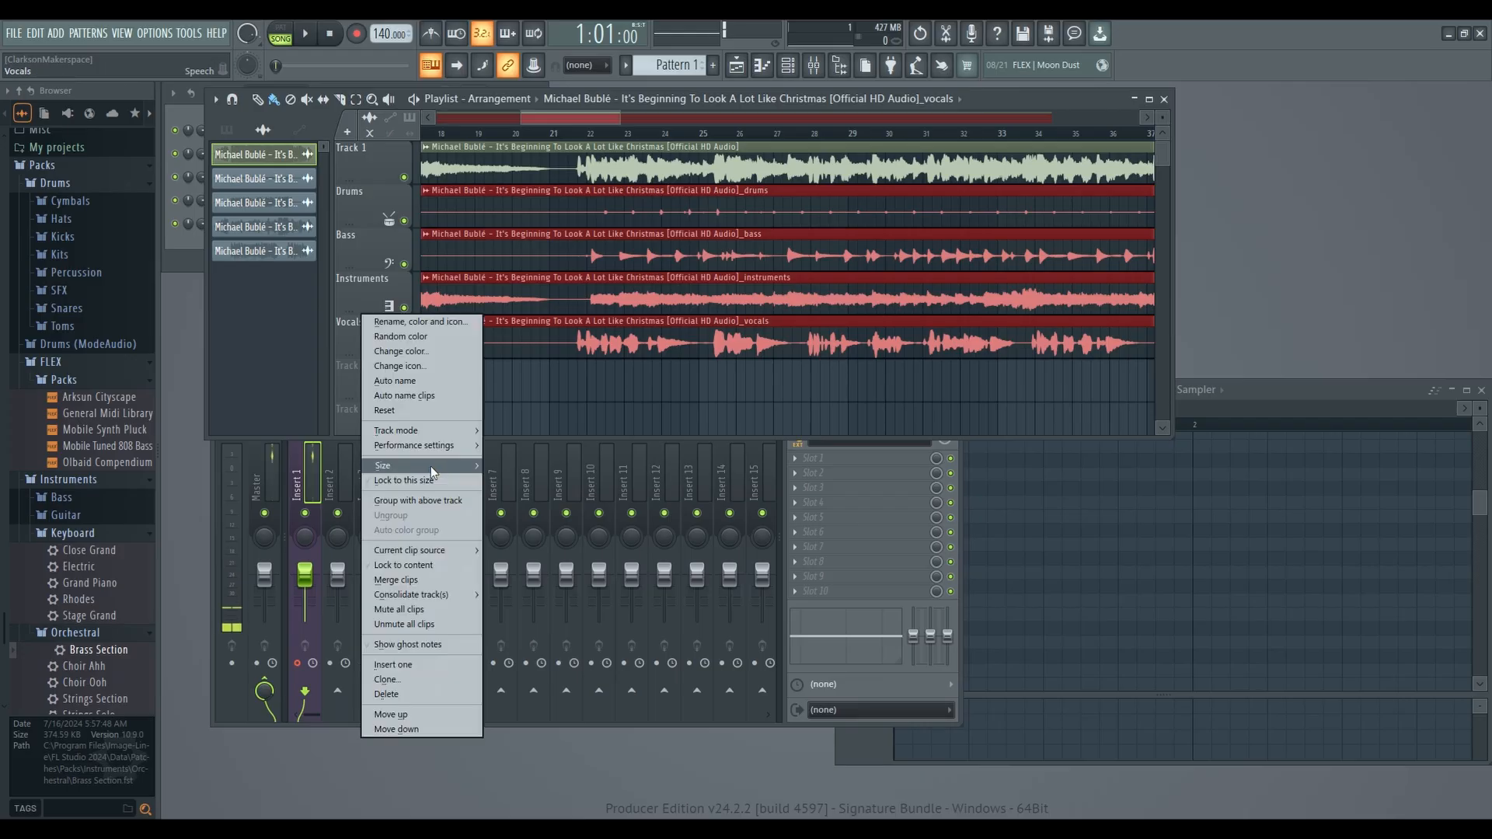
pyautogui.moveTo(420, 431)
pyautogui.click(520, 435)
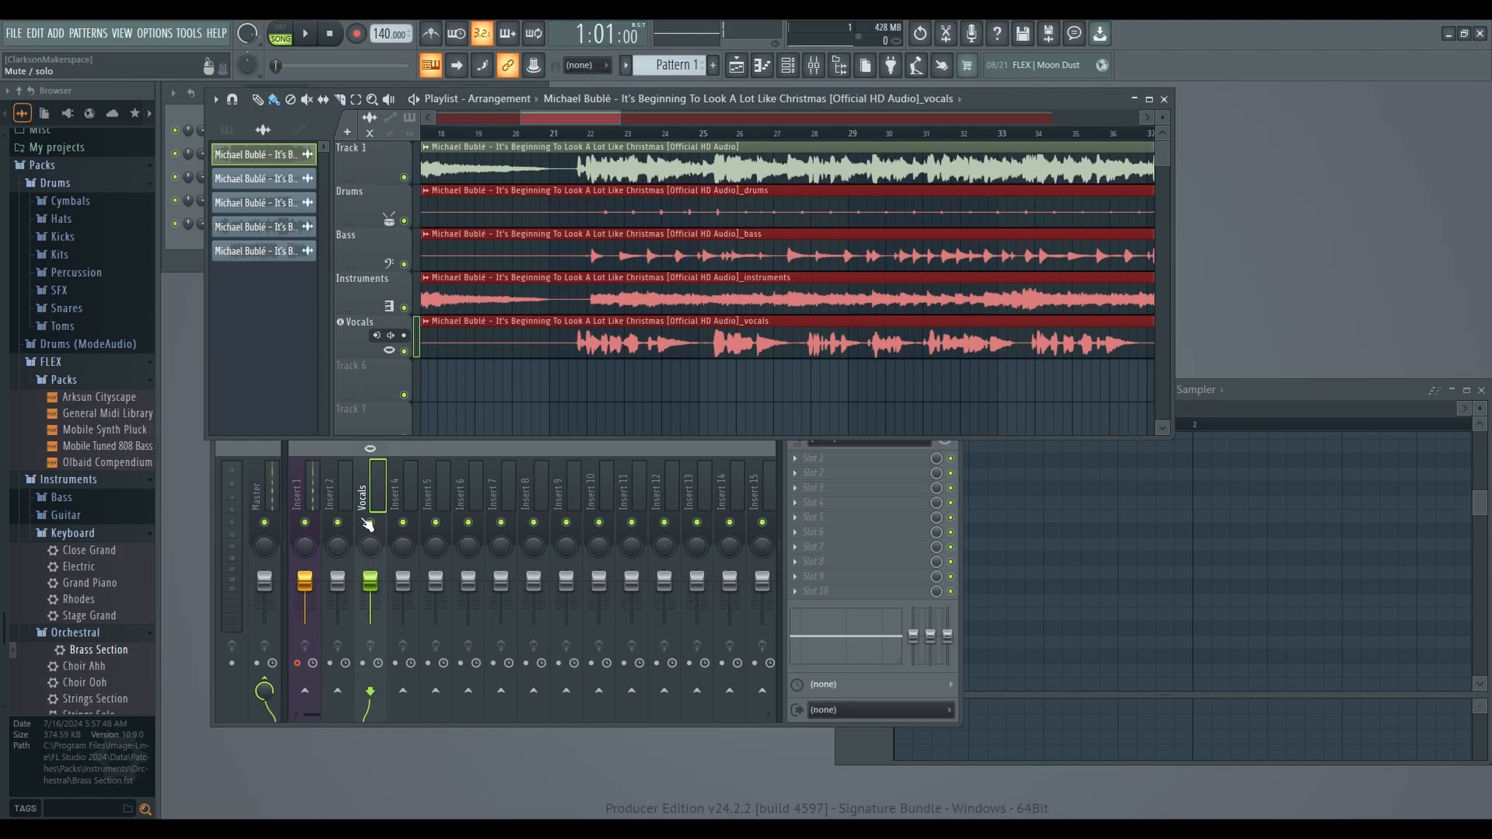
pyautogui.moveTo(306, 587); pyautogui.dragTo(308, 624)
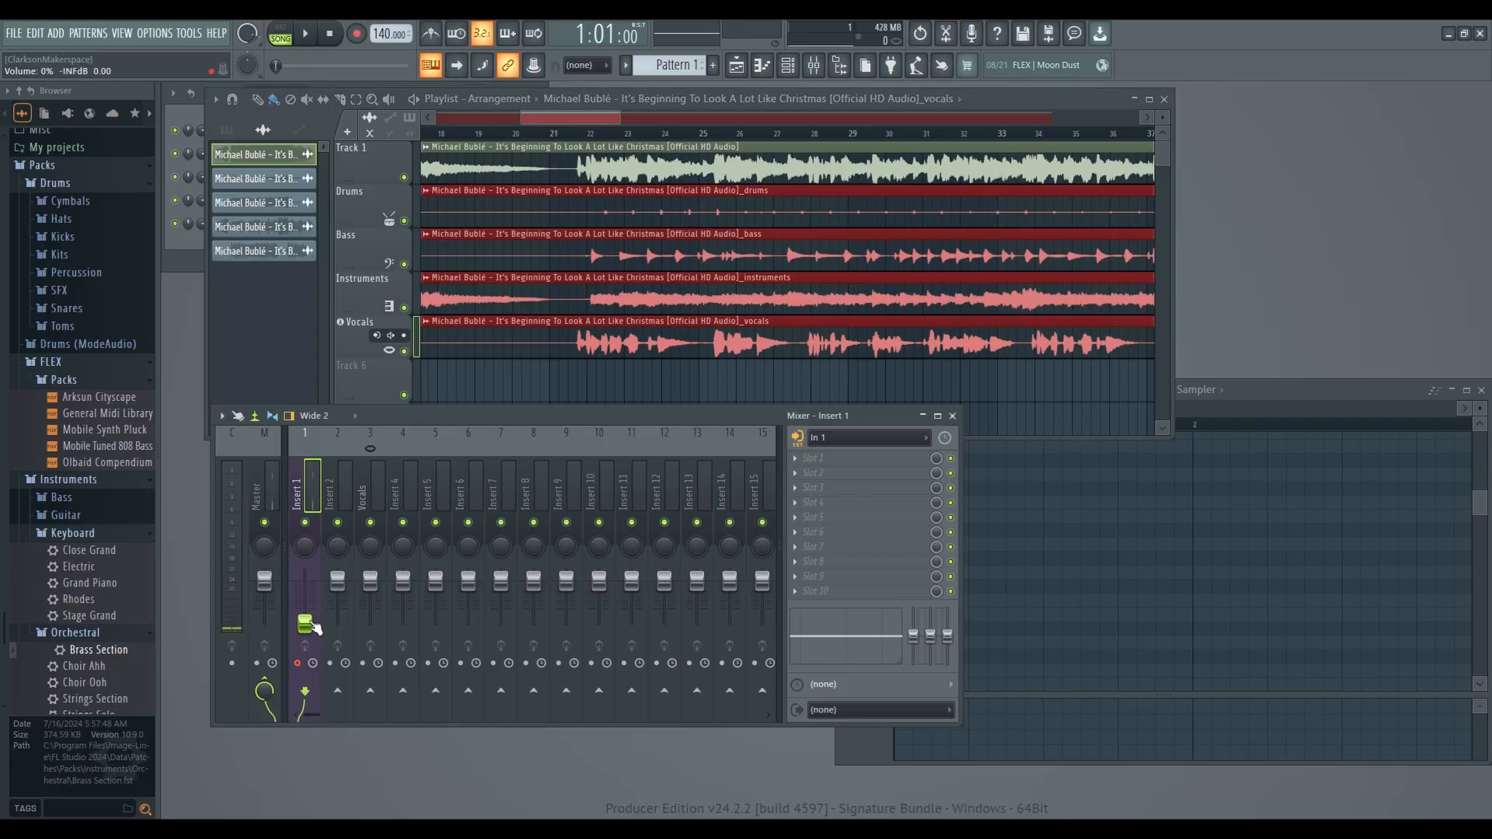
# Step: Mute Track 1, Drums, Bass and Instruments, and play the vocals alone from bar 21
pyautogui.press('space')
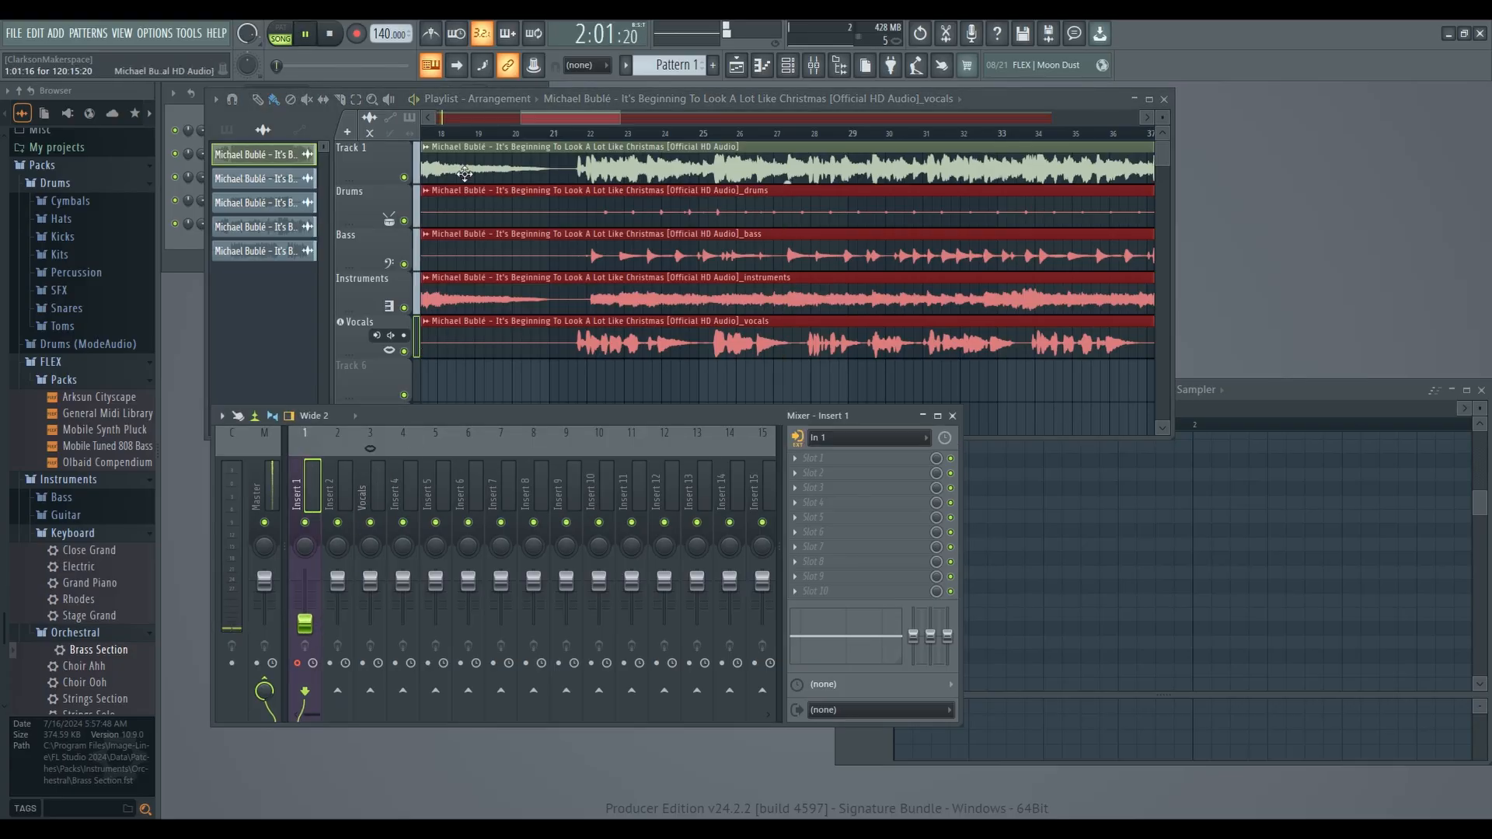
pyautogui.click(404, 177)
pyautogui.click(404, 220)
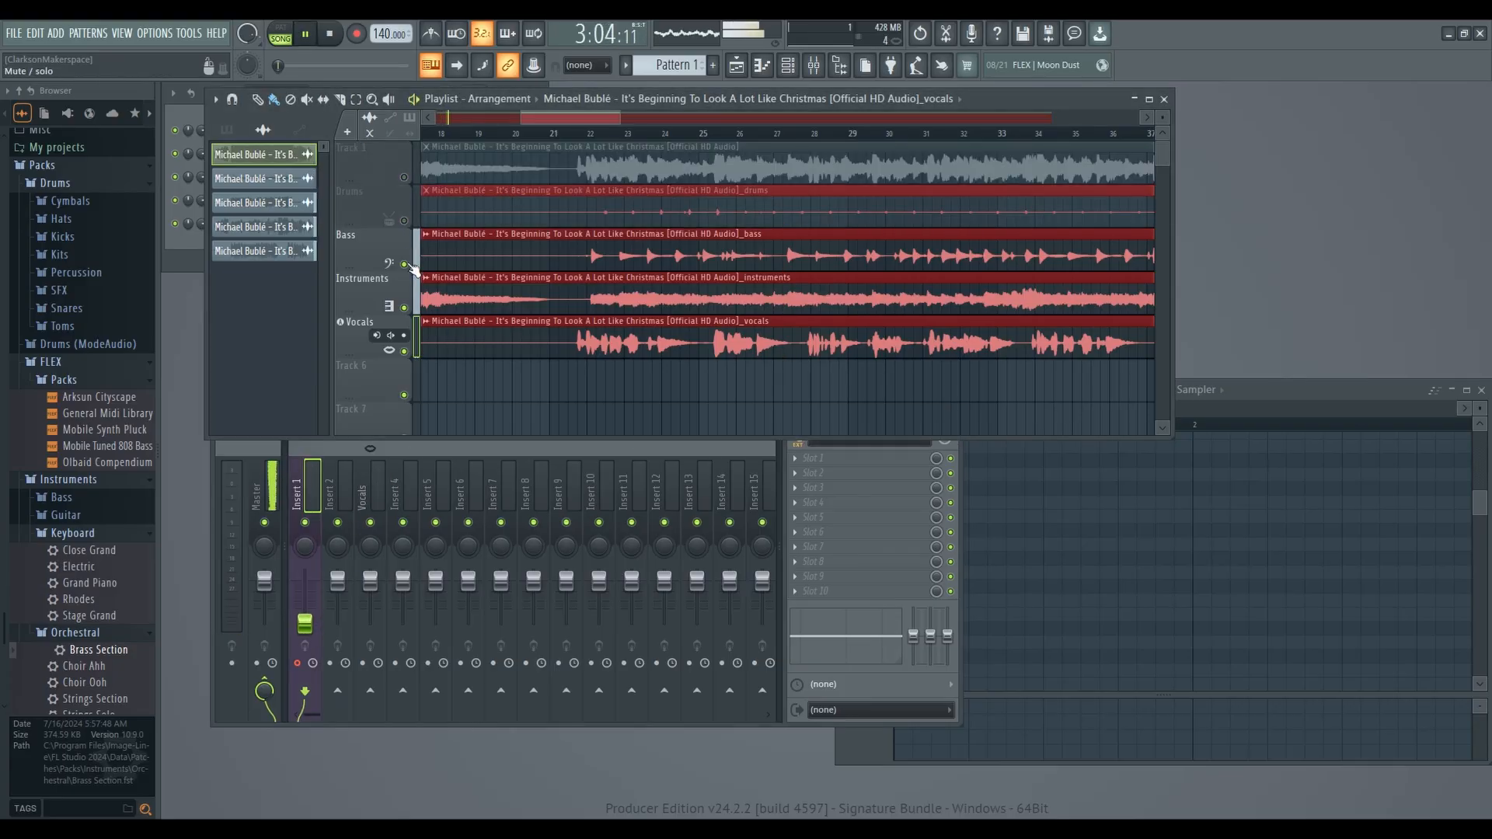
pyautogui.click(404, 264)
pyautogui.click(404, 308)
pyautogui.click(556, 128)
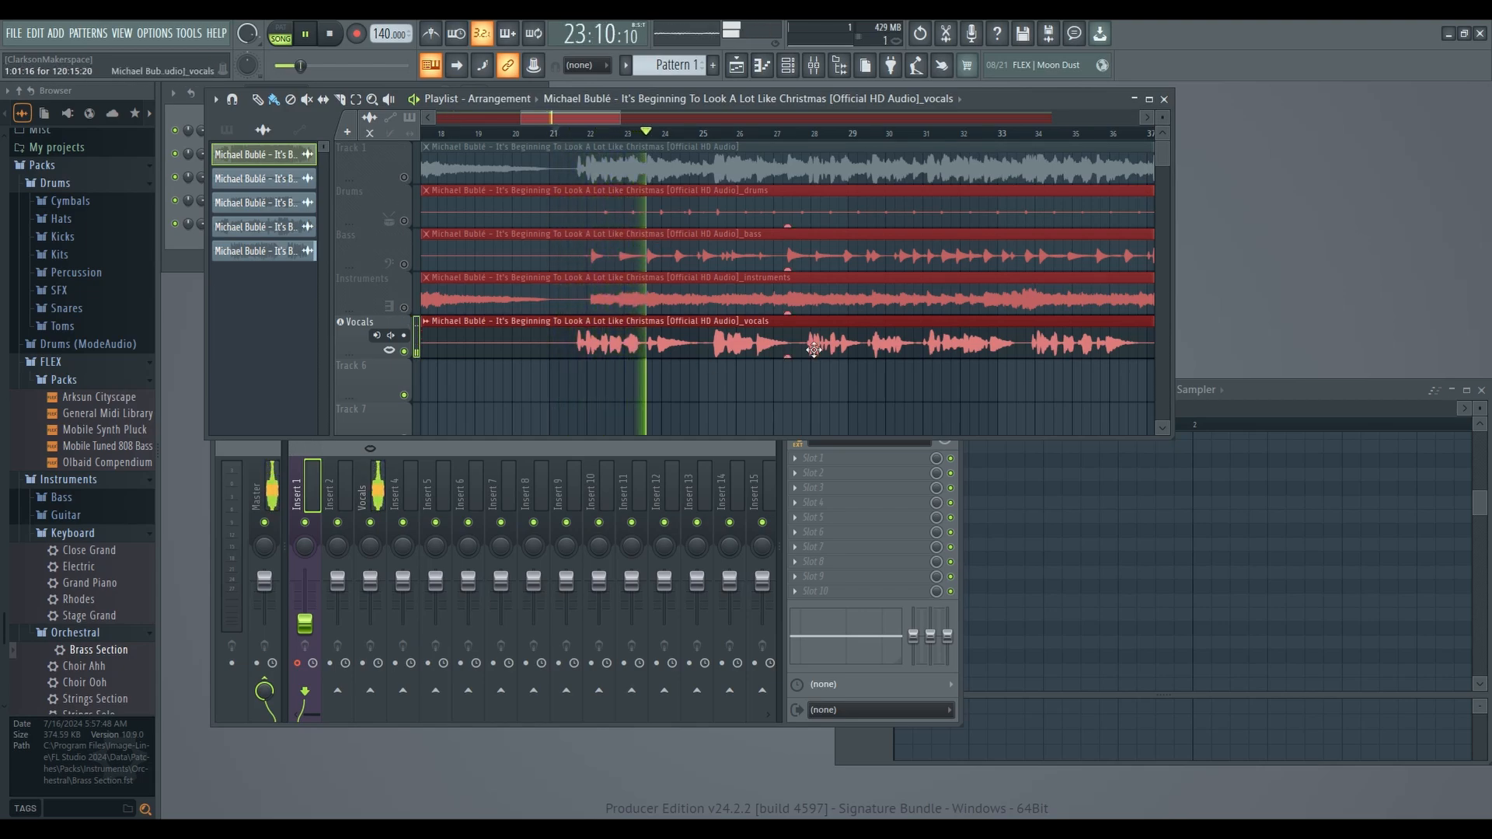
pyautogui.press('space')
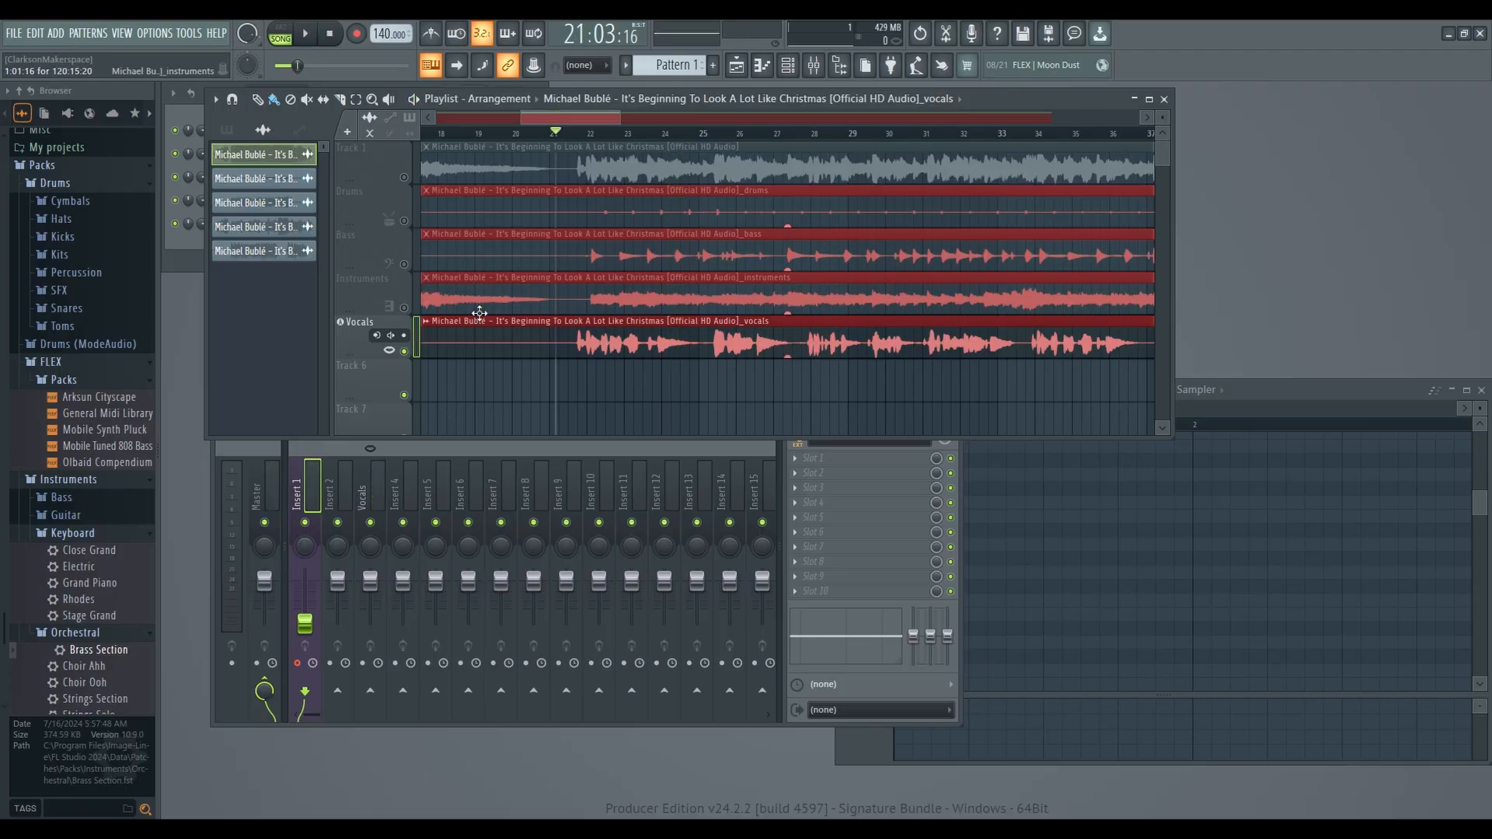
# Step: Unmute the Instruments, Bass, Drums and original song tracks in the Playlist
pyautogui.click(404, 307)
pyautogui.click(404, 264)
pyautogui.click(403, 220)
pyautogui.click(404, 177)
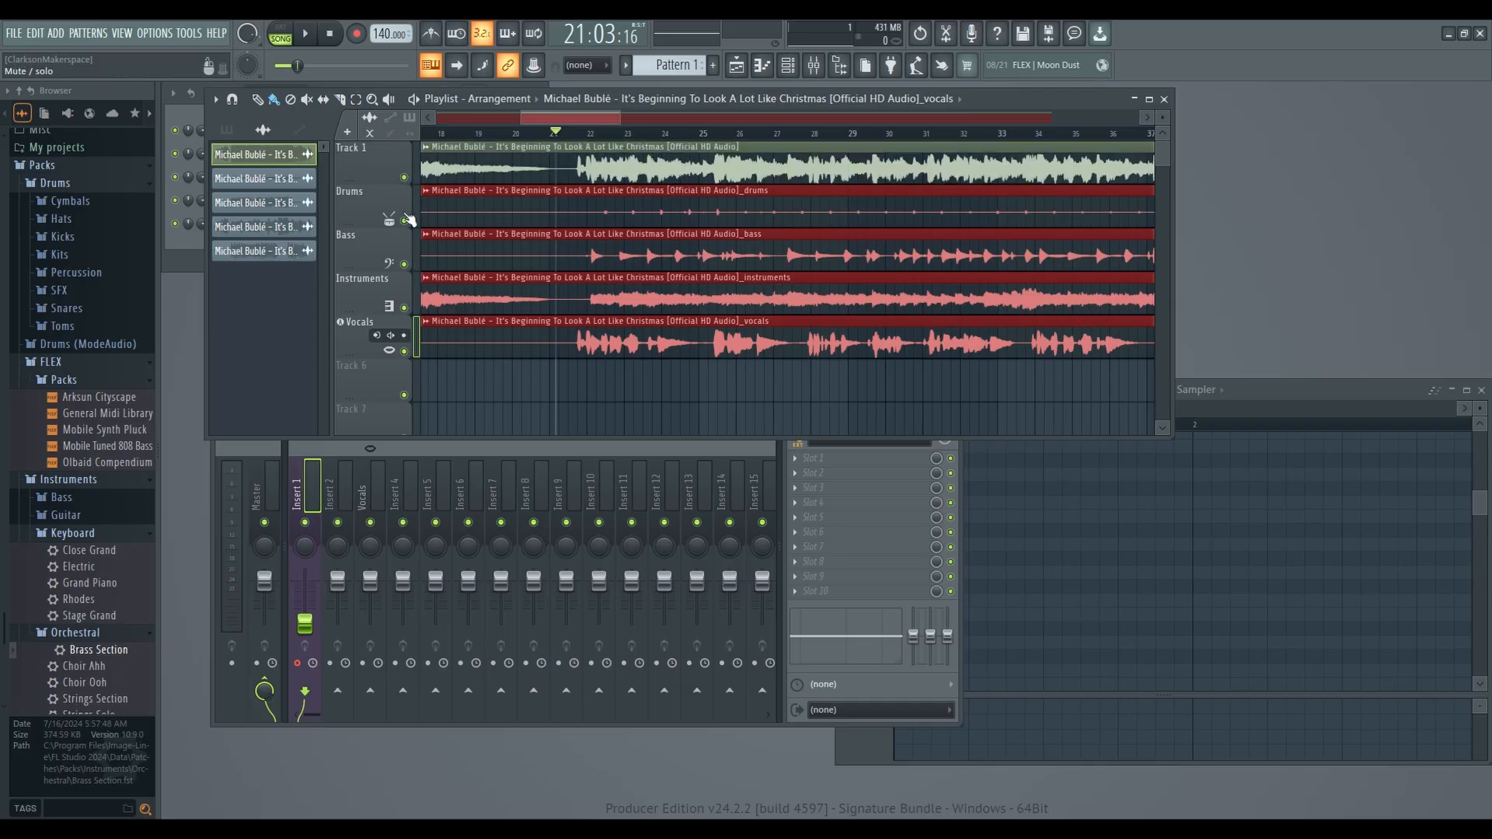
# Step: Make Track 1 an audio track linked to mixer Insert 1
pyautogui.moveTo(778, 336); pyautogui.dragTo(1383, 279)
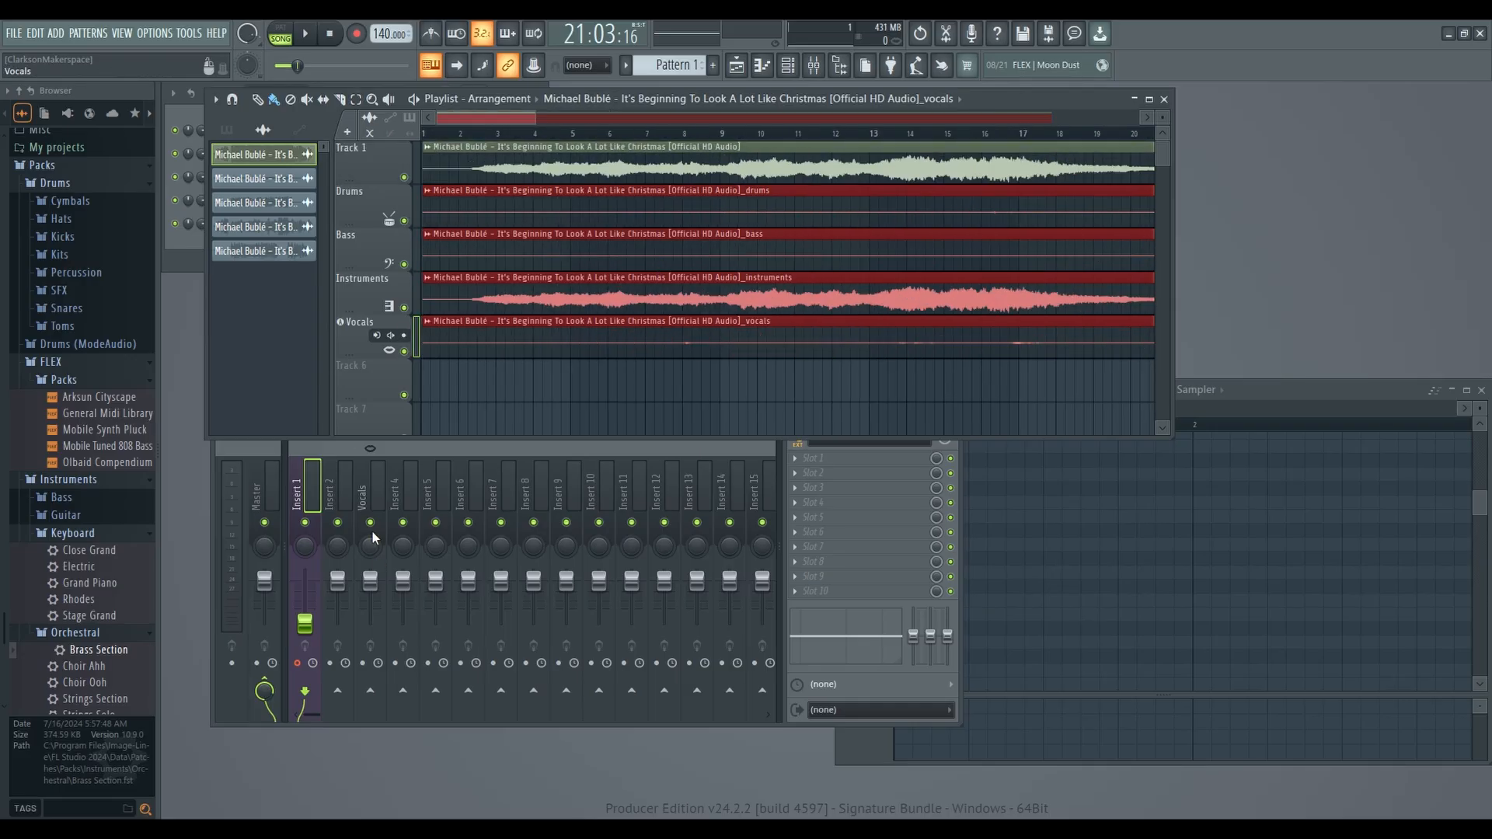
pyautogui.rightClick(393, 175)
pyautogui.rightClick(354, 166)
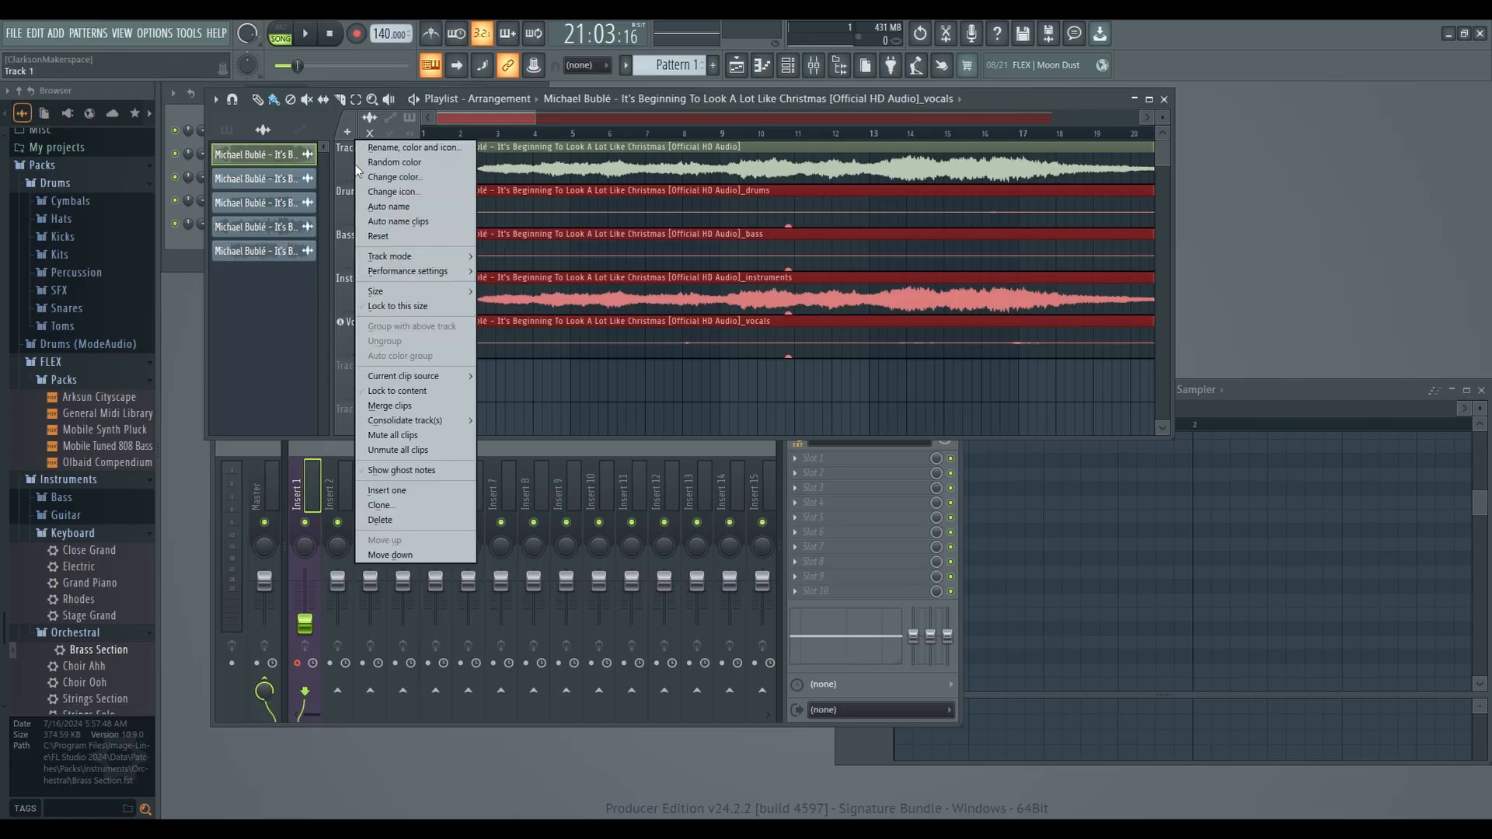
pyautogui.moveTo(411, 259)
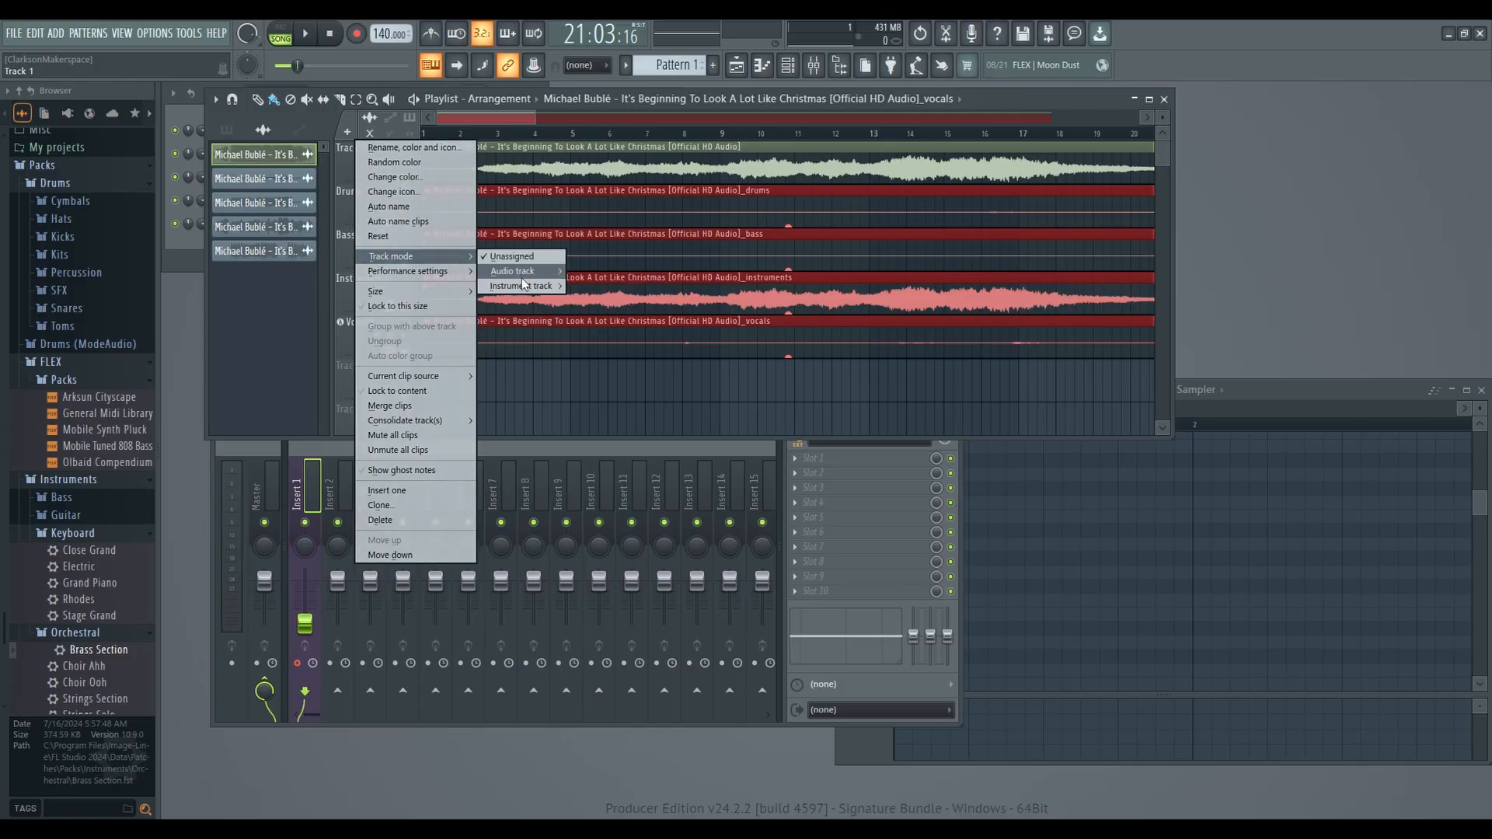
pyautogui.moveTo(527, 284)
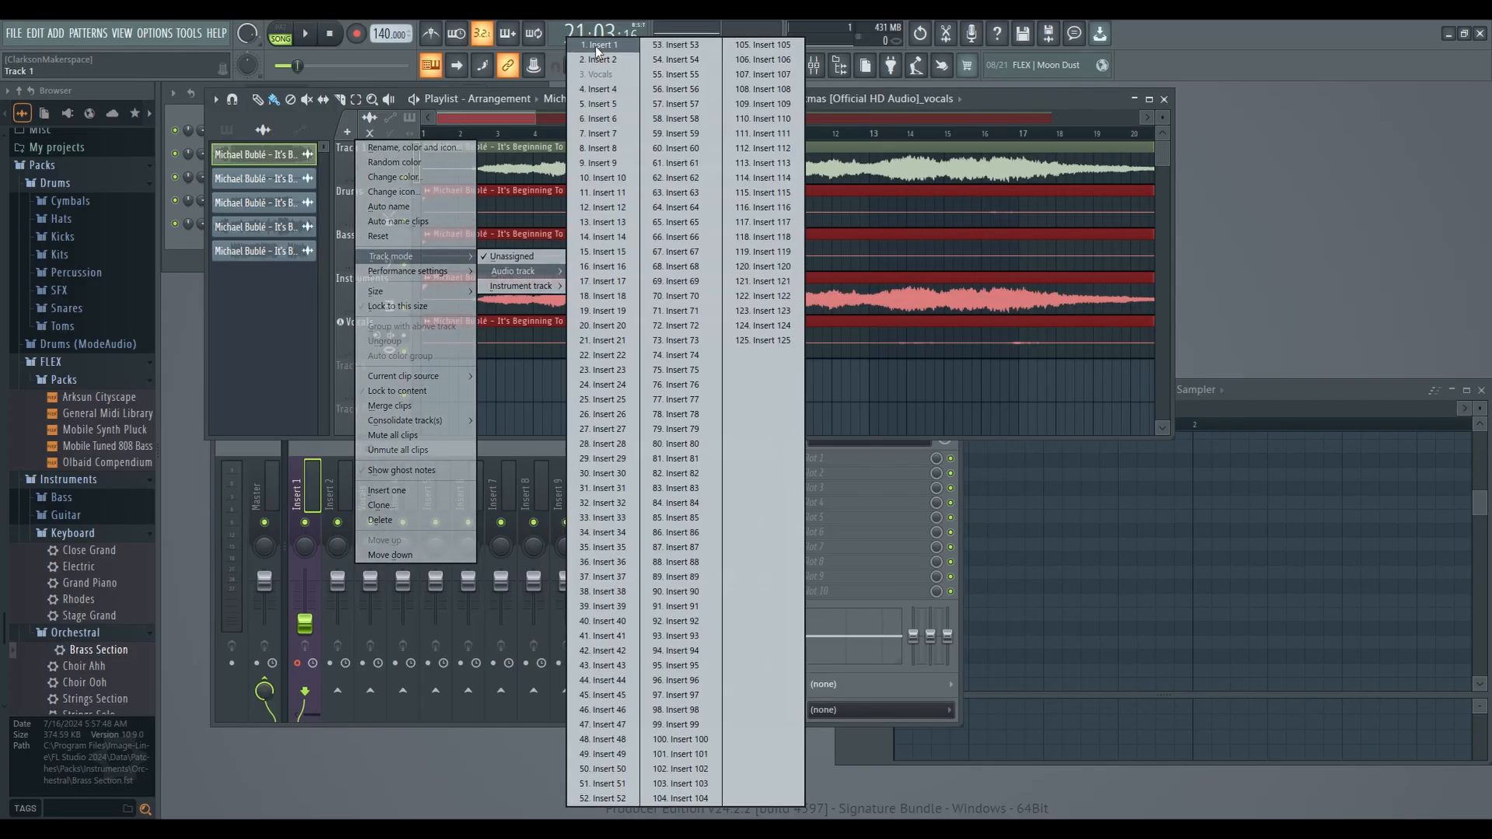
pyautogui.click(595, 45)
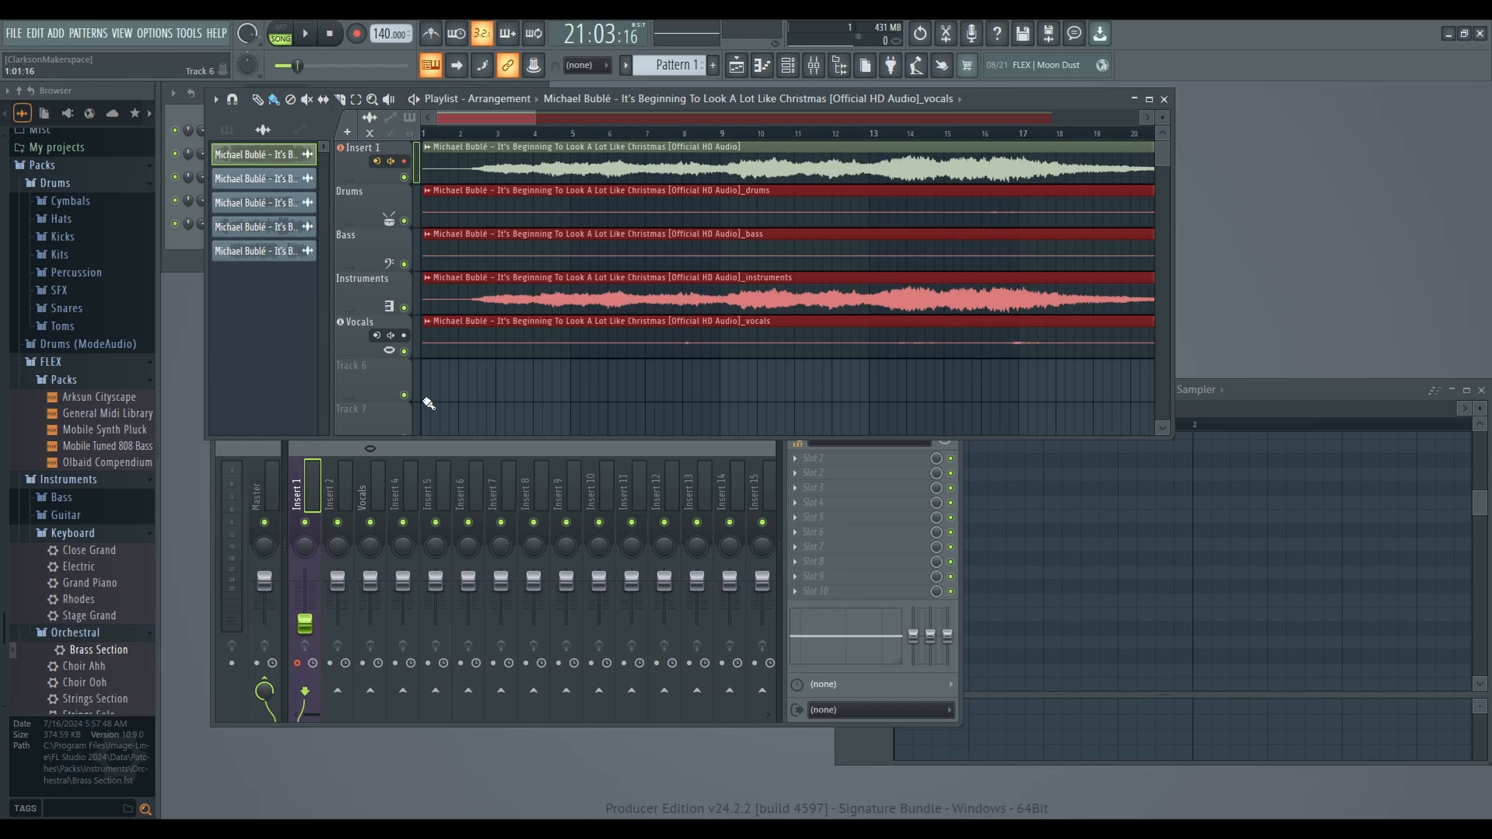
# Step: Make the Drums track an audio track linked to mixer Insert 2
pyautogui.rightClick(388, 196)
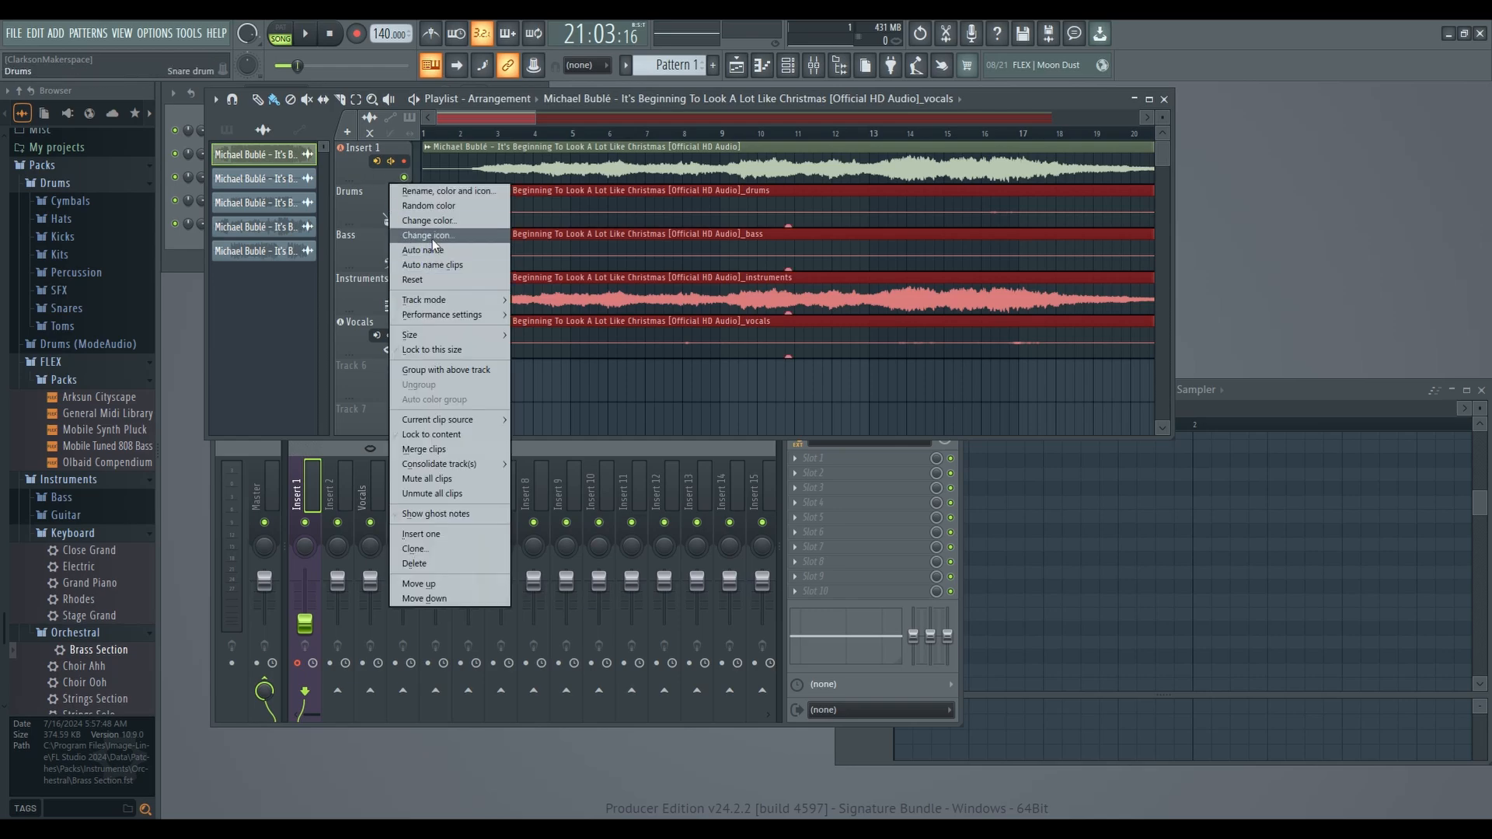
pyautogui.moveTo(457, 305)
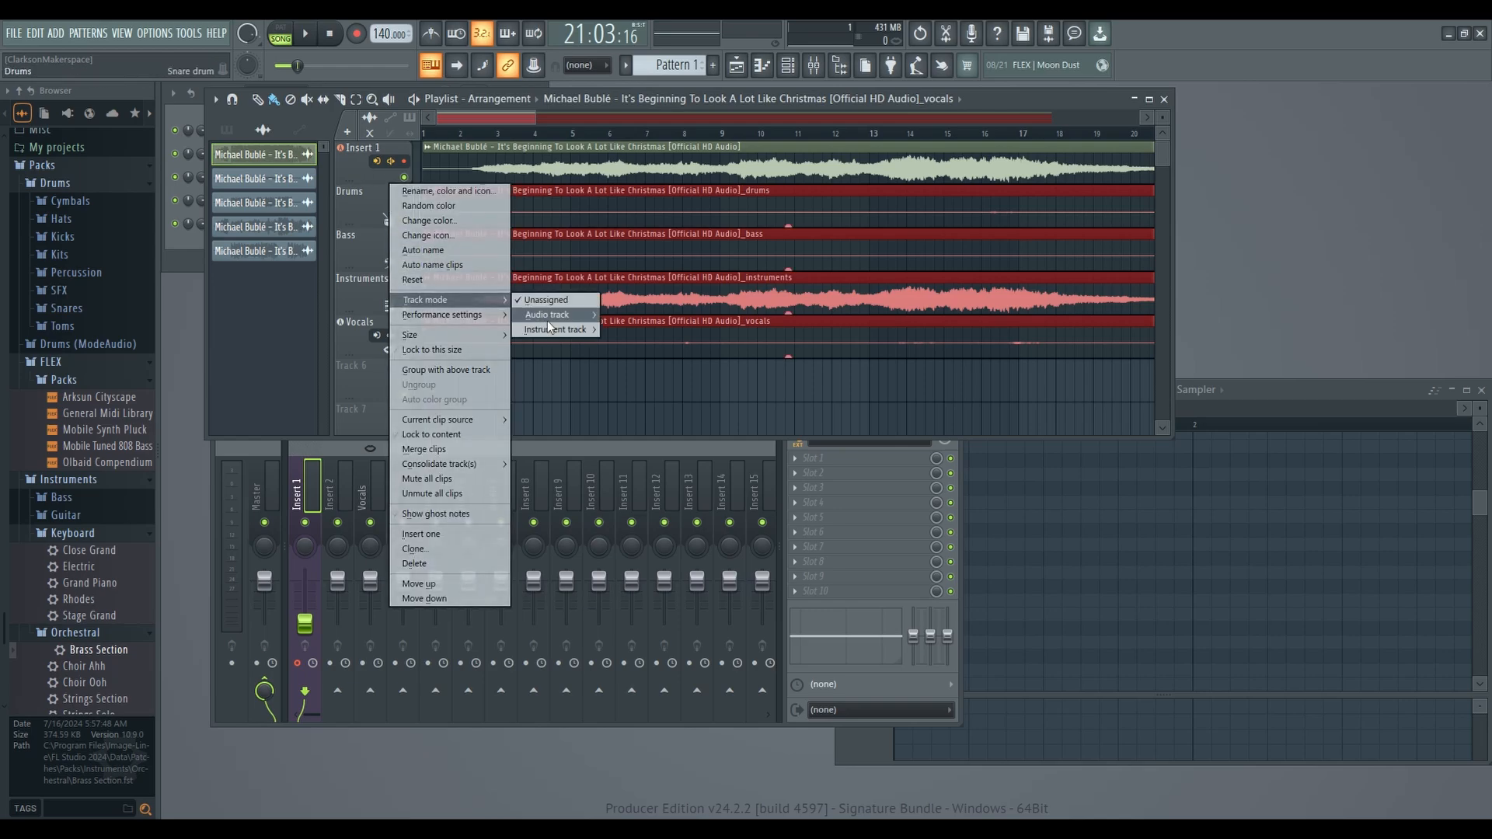
pyautogui.moveTo(547, 319)
pyautogui.click(647, 62)
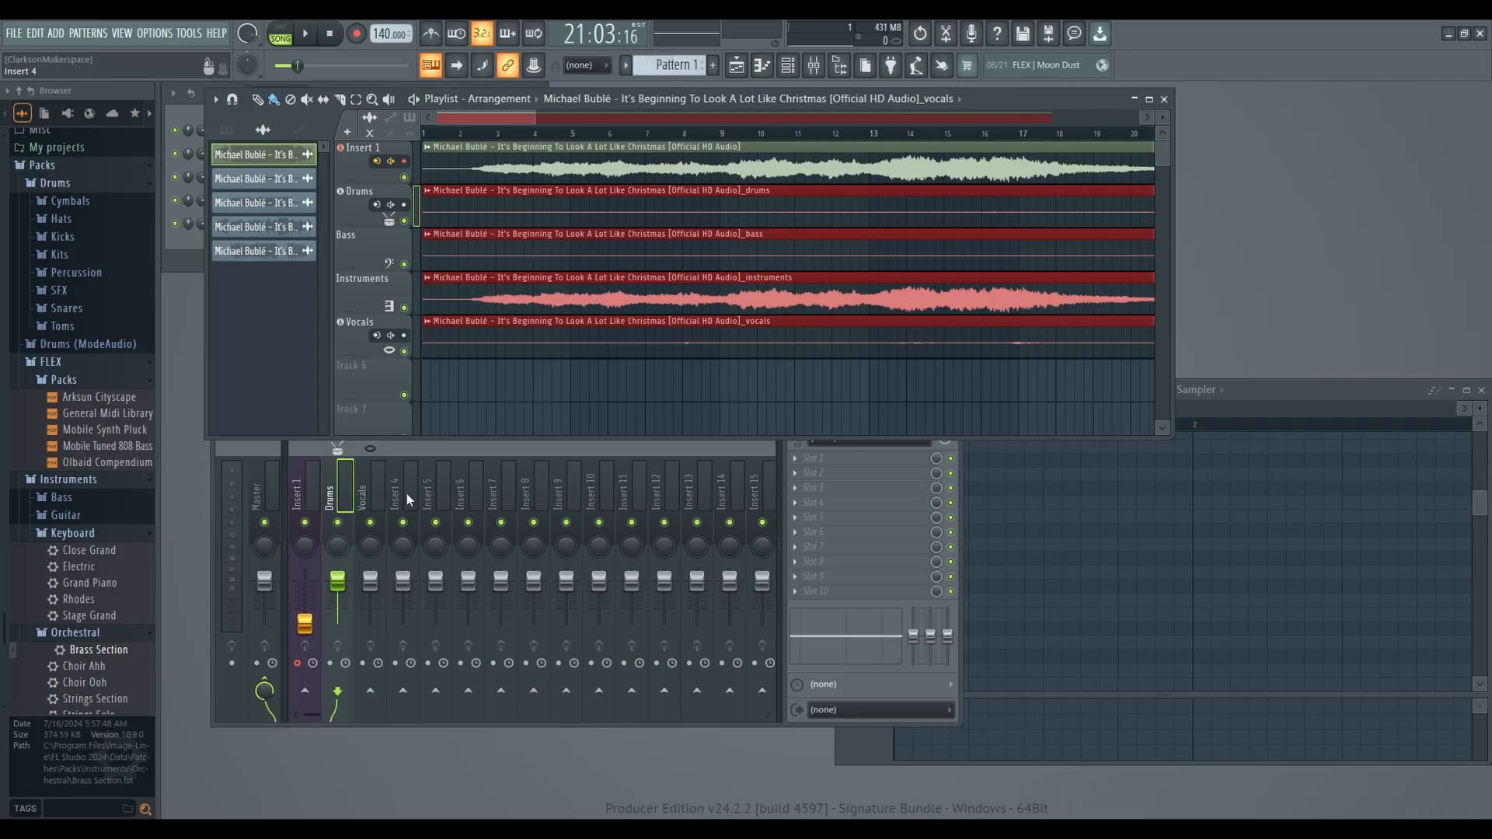
# Step: Make Bass and Instruments audio tracks, linking Bass to mixer Insert 4 and Instruments to Insert 5
pyautogui.rightClick(363, 254)
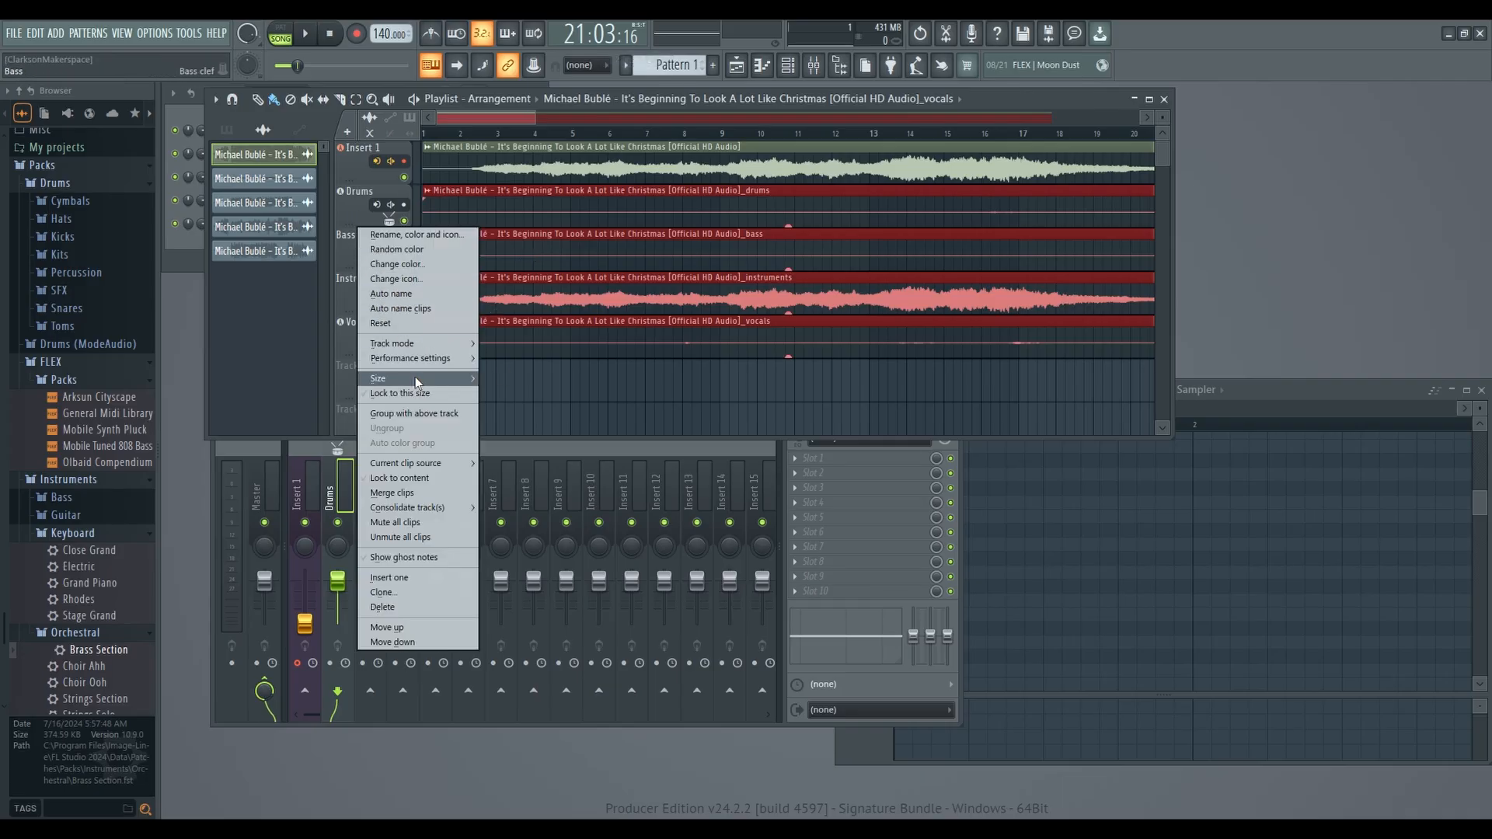
pyautogui.moveTo(408, 343)
pyautogui.moveTo(504, 363)
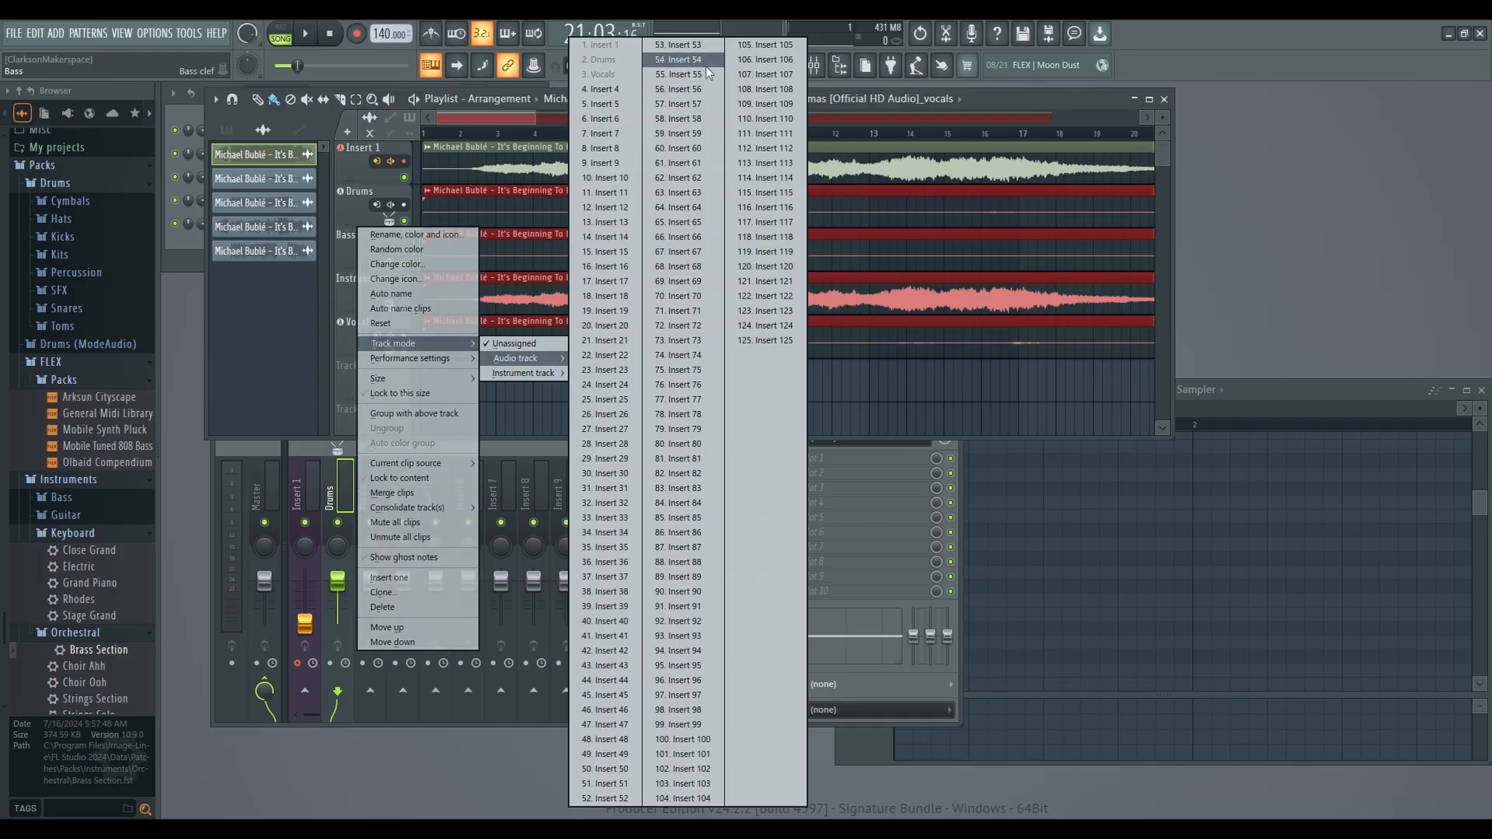
pyautogui.click(609, 89)
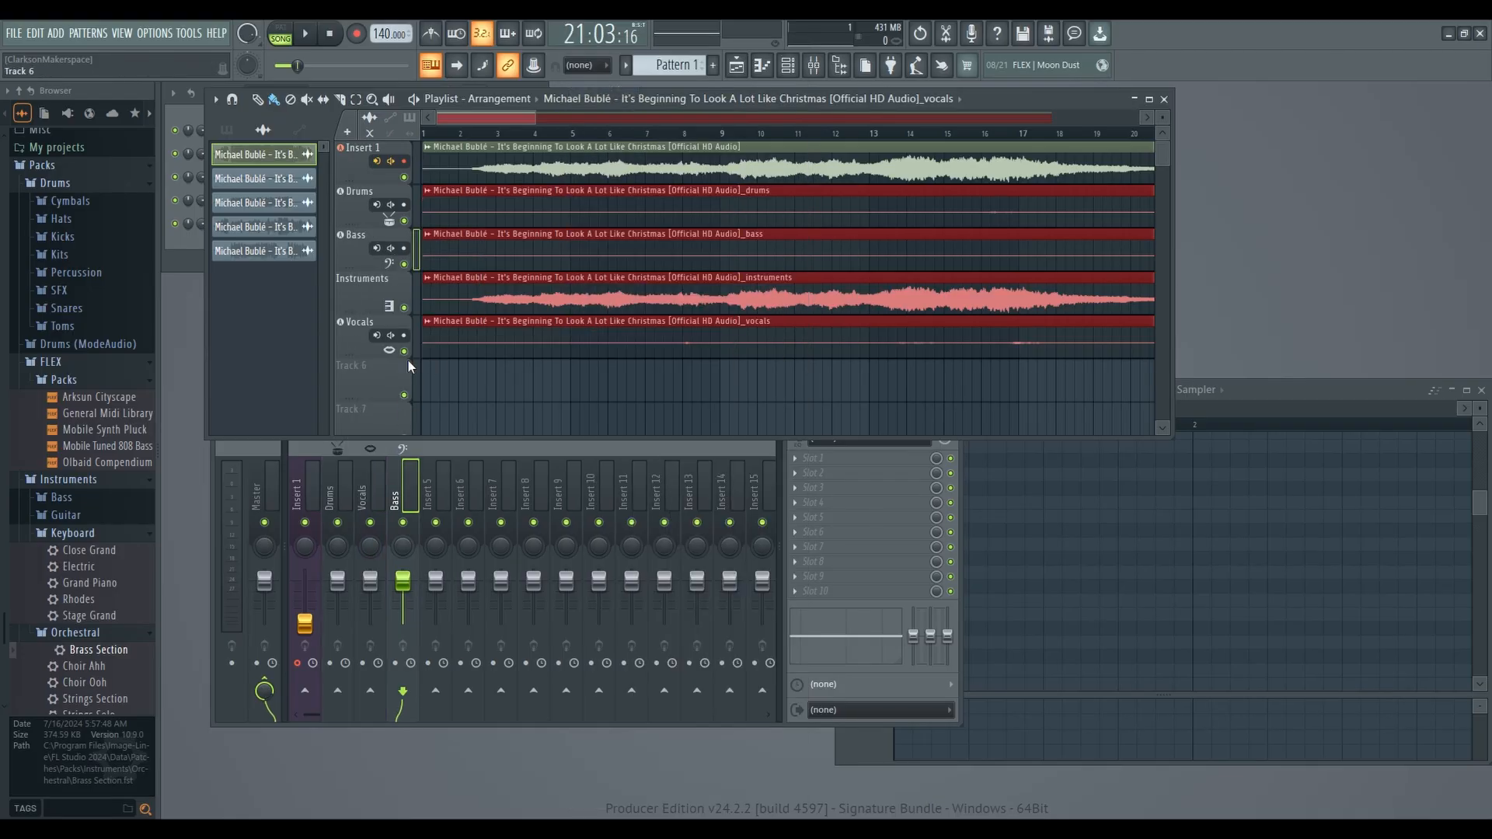
pyautogui.rightClick(366, 301)
pyautogui.click(614, 109)
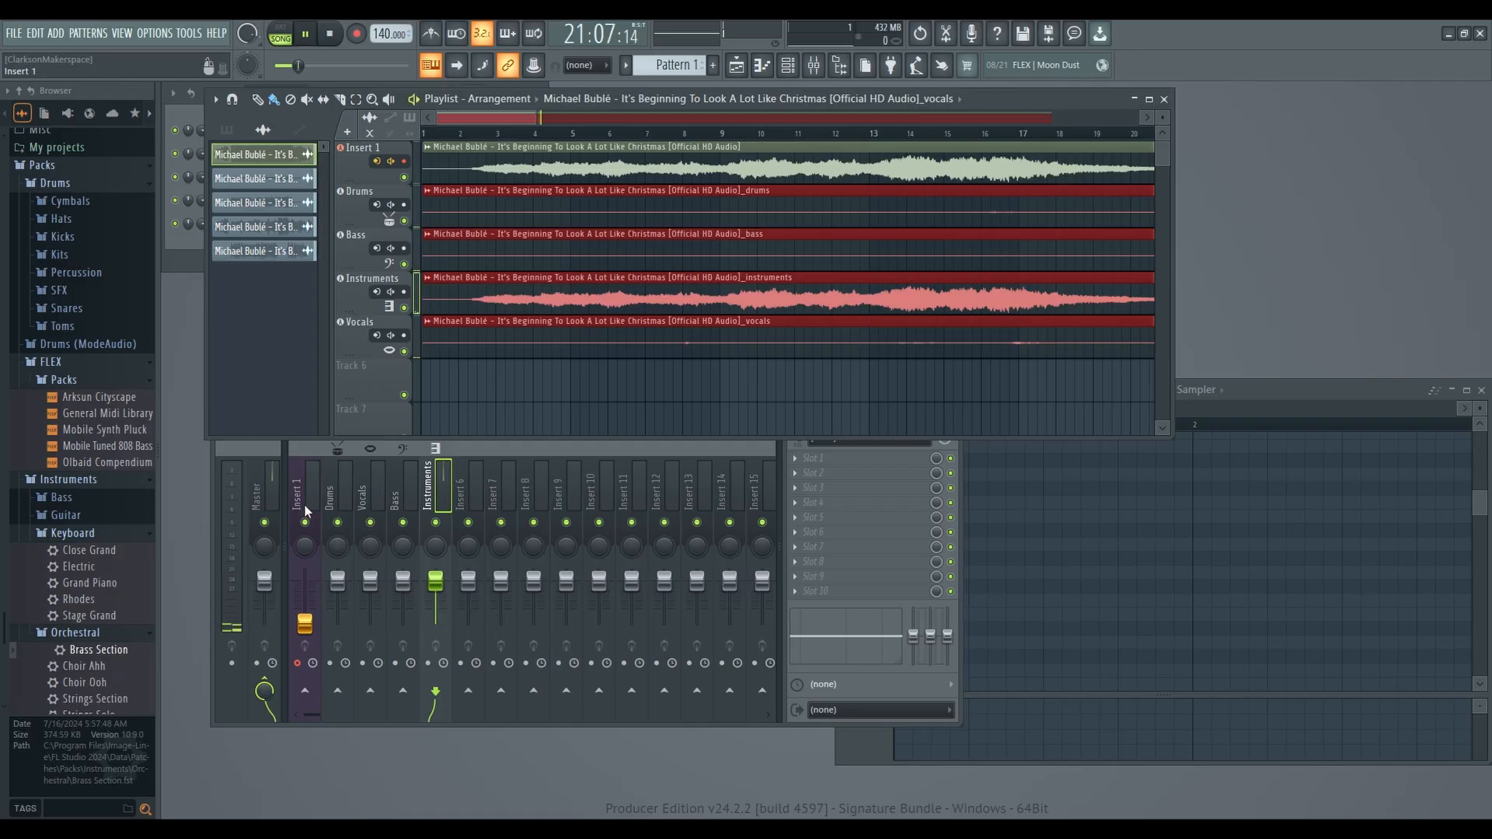
# Step: Lower the Master mixer volume below its default and replay the song from bar 21
pyautogui.moveTo(264, 579)
pyautogui.mouseDown()
pyautogui.moveTo(264, 621)
pyautogui.moveTo(264, 604)
pyautogui.mouseUp()
pyautogui.press('space')
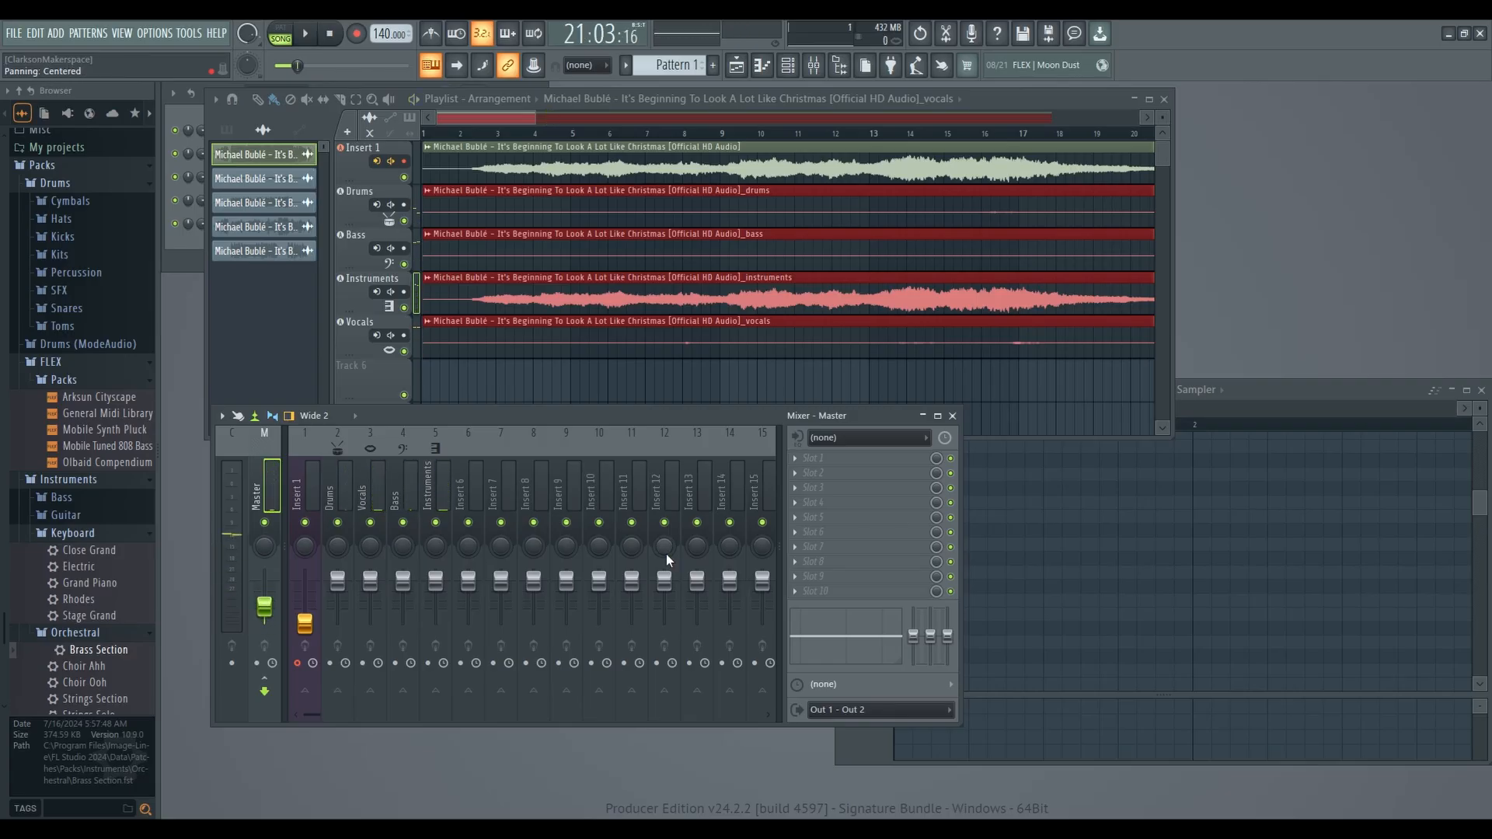
pyautogui.press('space')
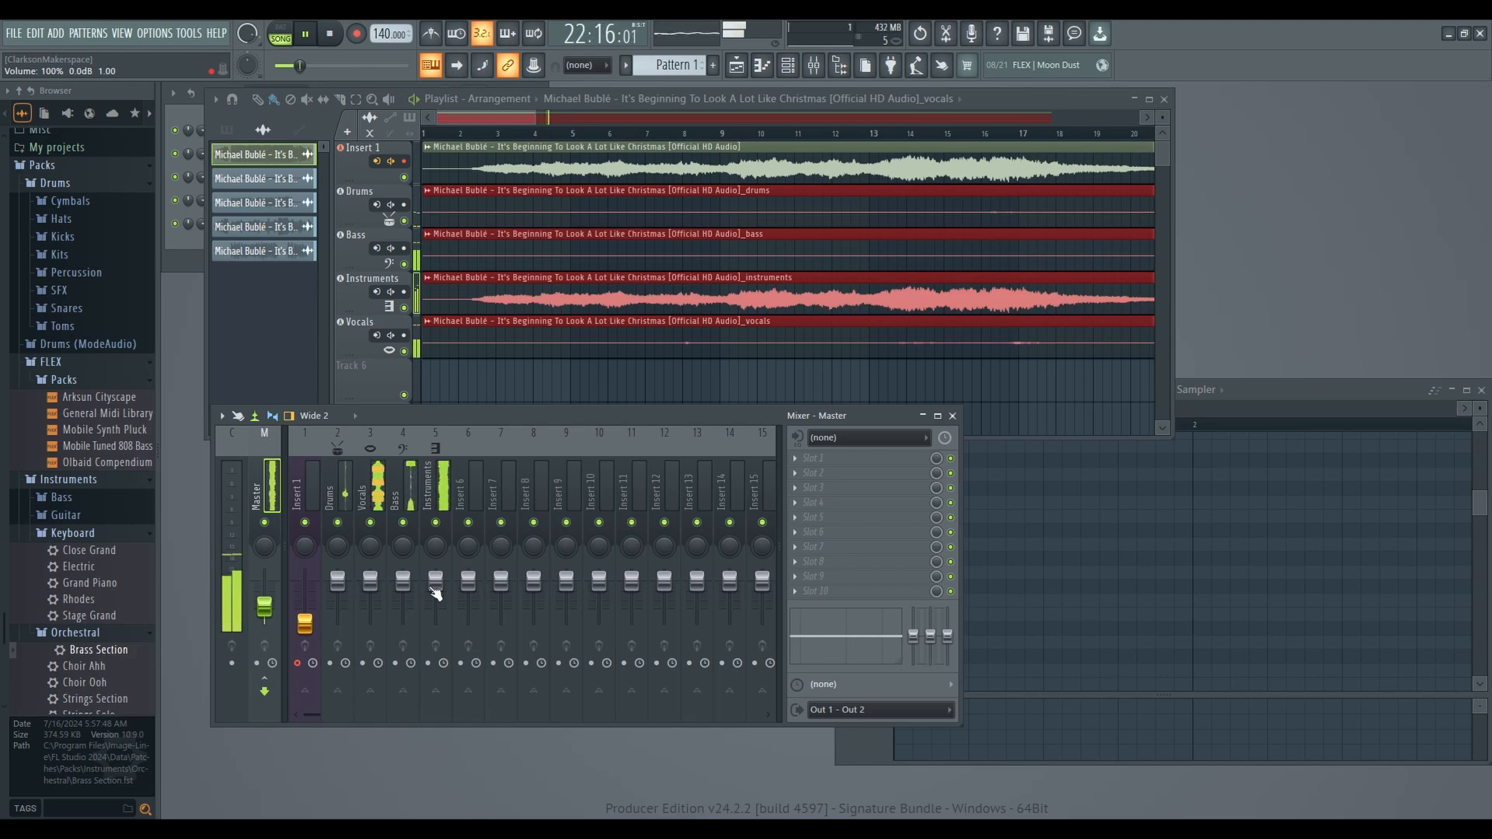
# Step: Try the Vocals mixer volume at 19% (-24.6 dB) during playback, stop, and raise it back near full level
pyautogui.moveTo(370, 579); pyautogui.dragTo(370, 614)
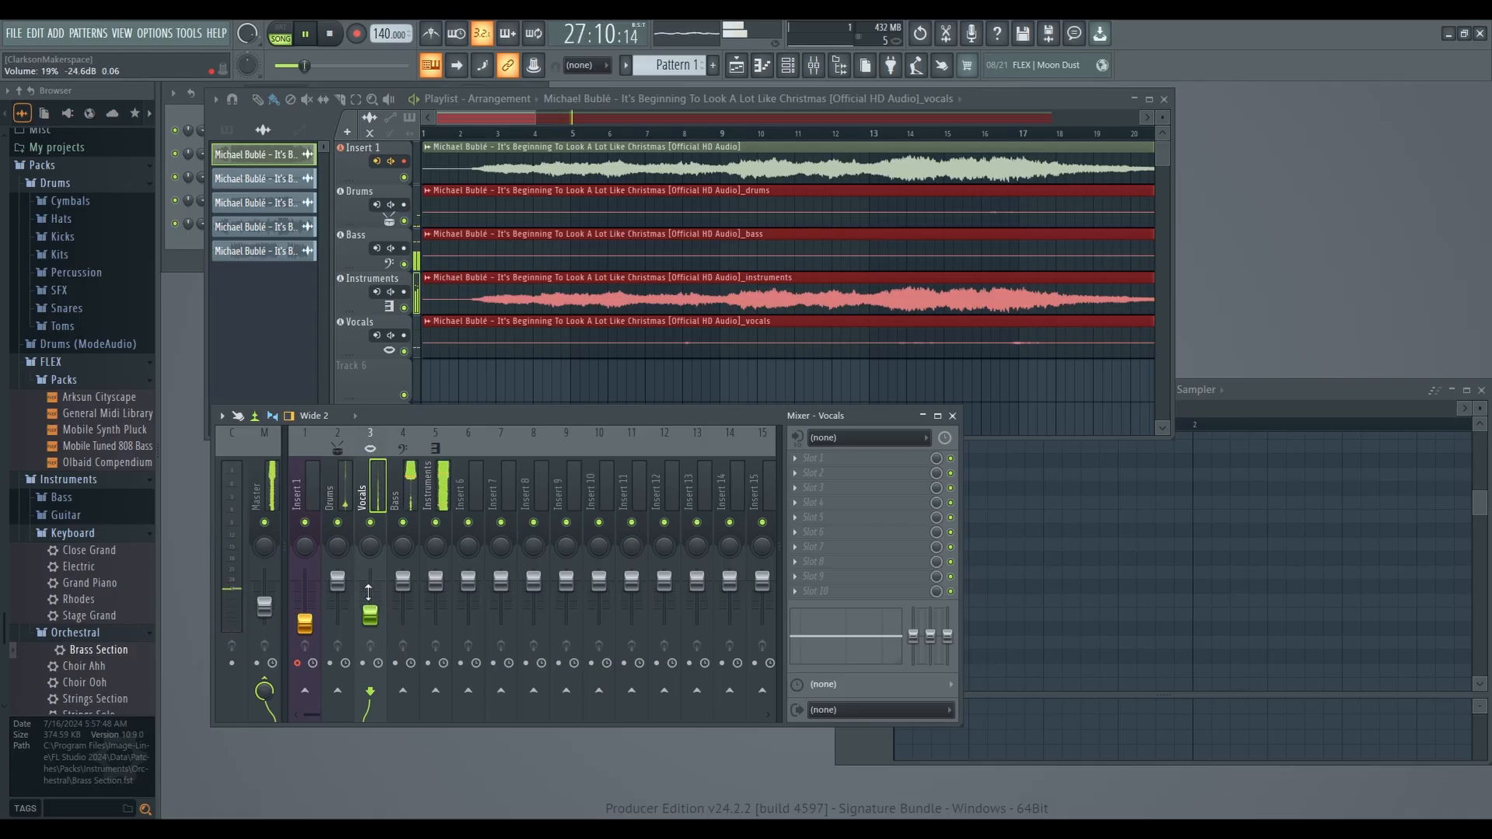
pyautogui.press('space')
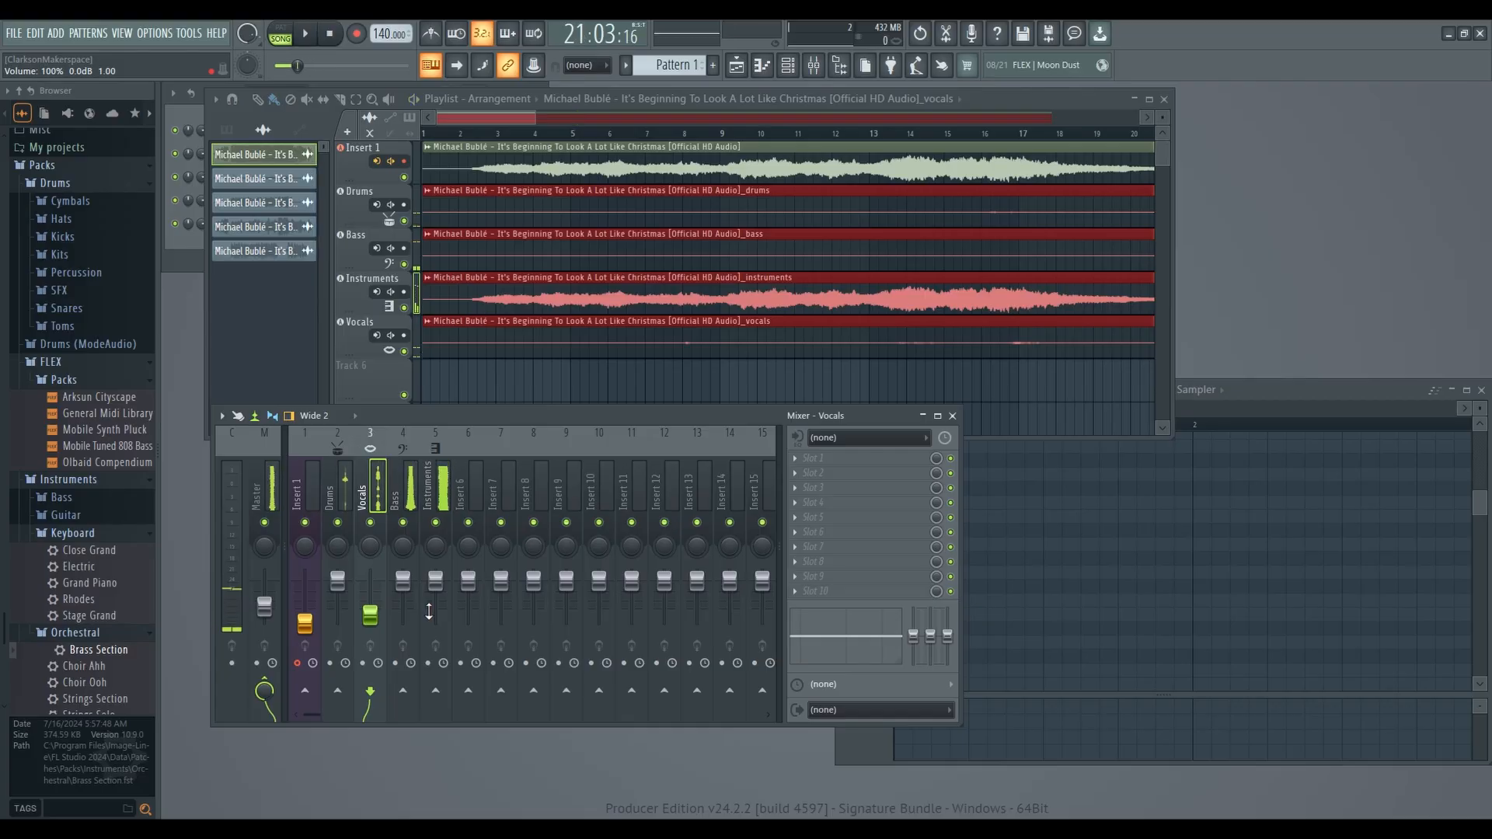
pyautogui.moveTo(371, 615); pyautogui.dragTo(376, 590)
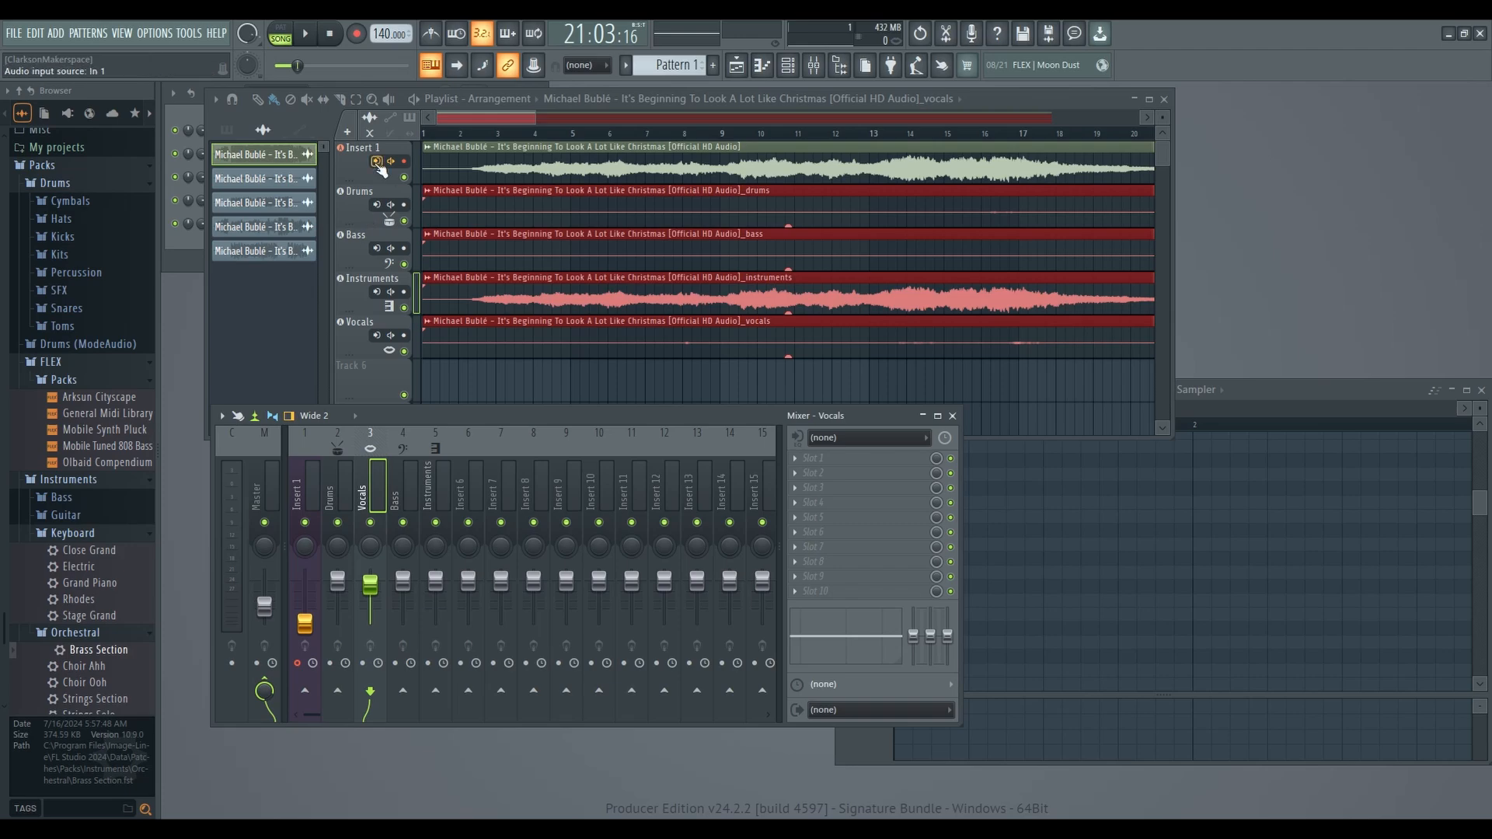
# Step: Add a new audio track below Vocals, make it taller, and set its mixer input to the mono source In 1
pyautogui.click(348, 134)
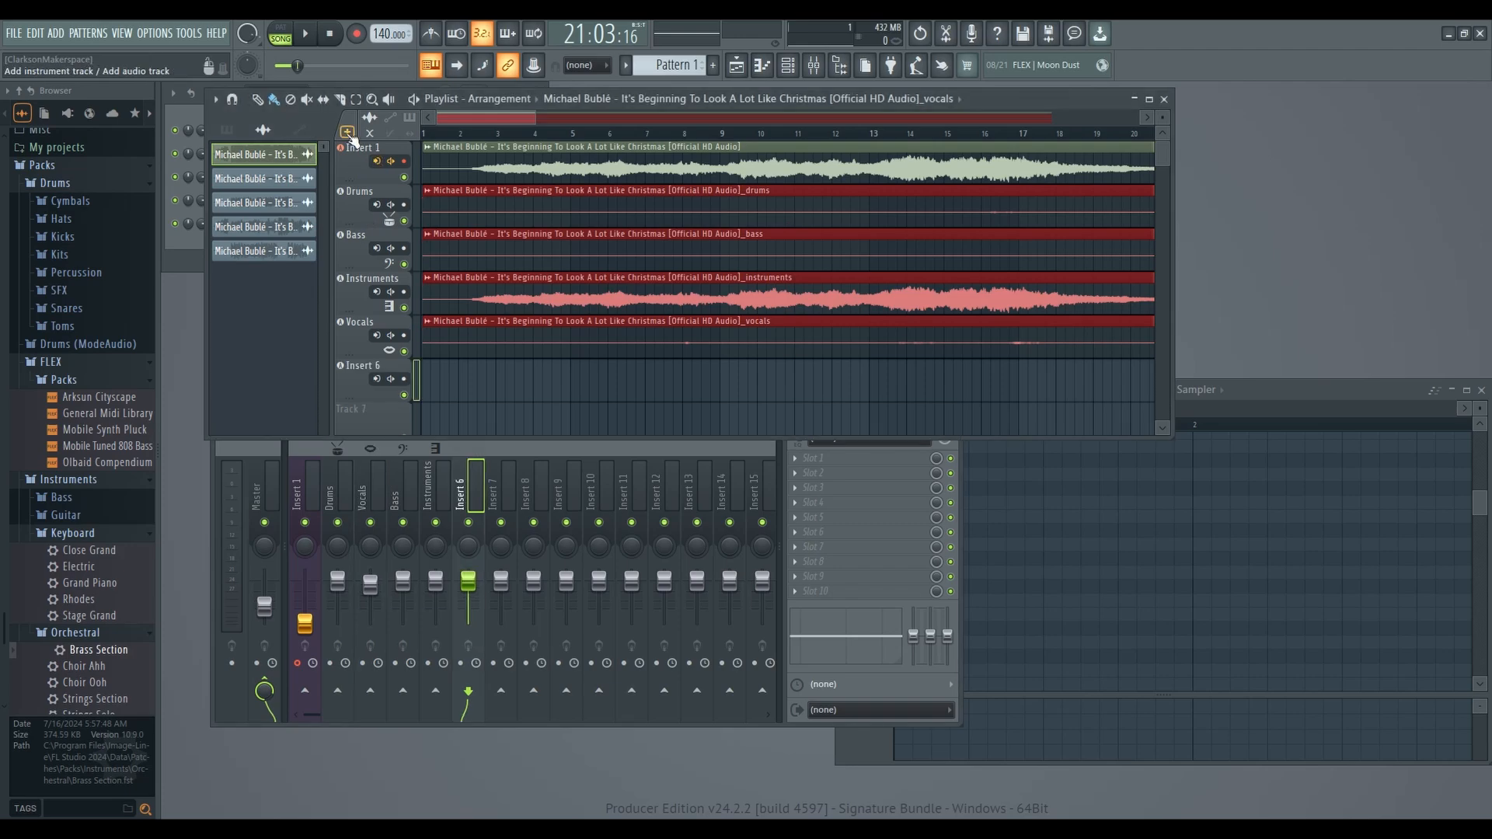
pyautogui.moveTo(368, 398); pyautogui.dragTo(368, 420)
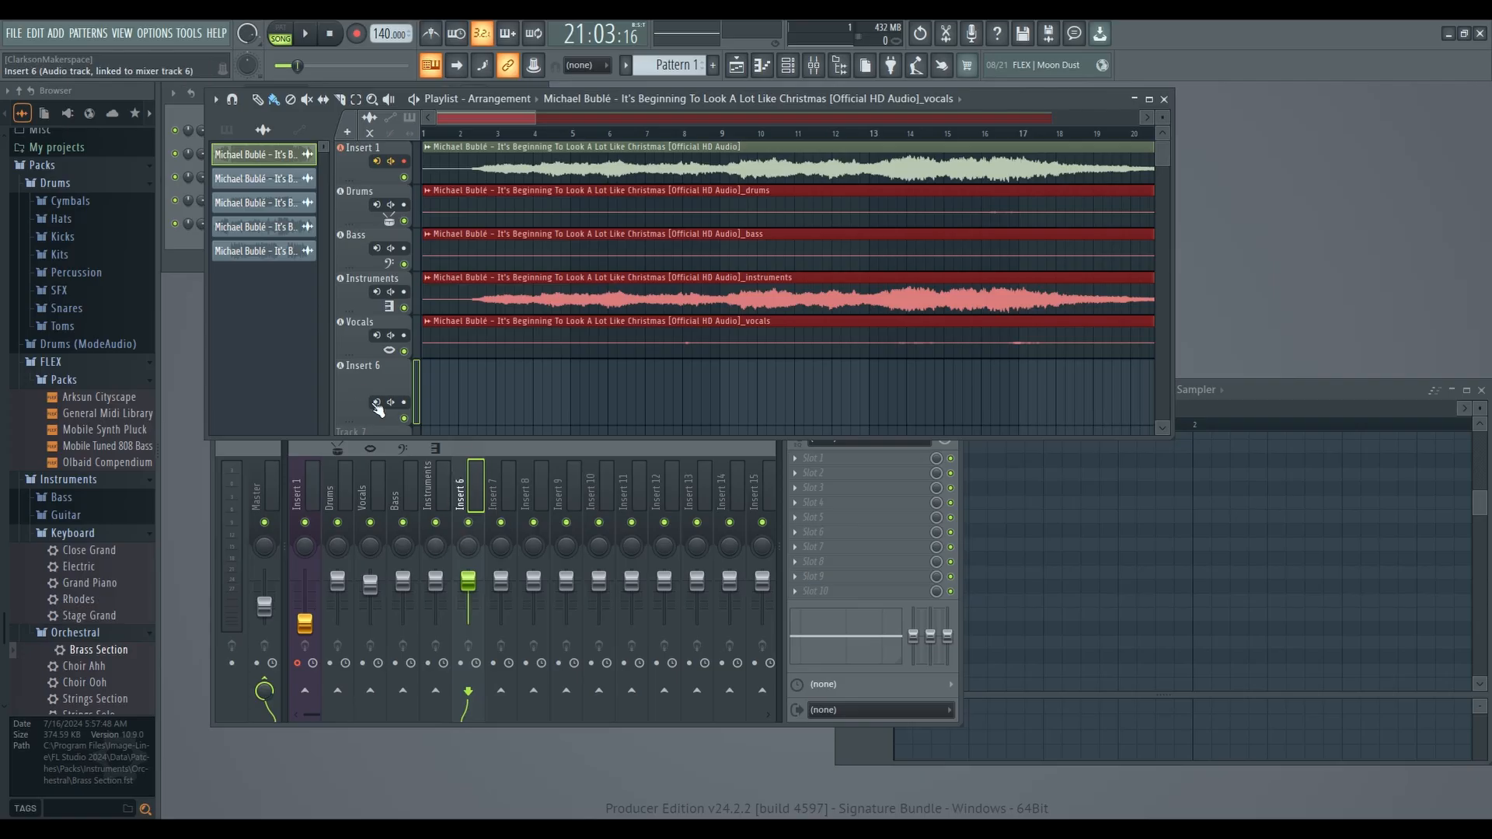
pyautogui.click(843, 438)
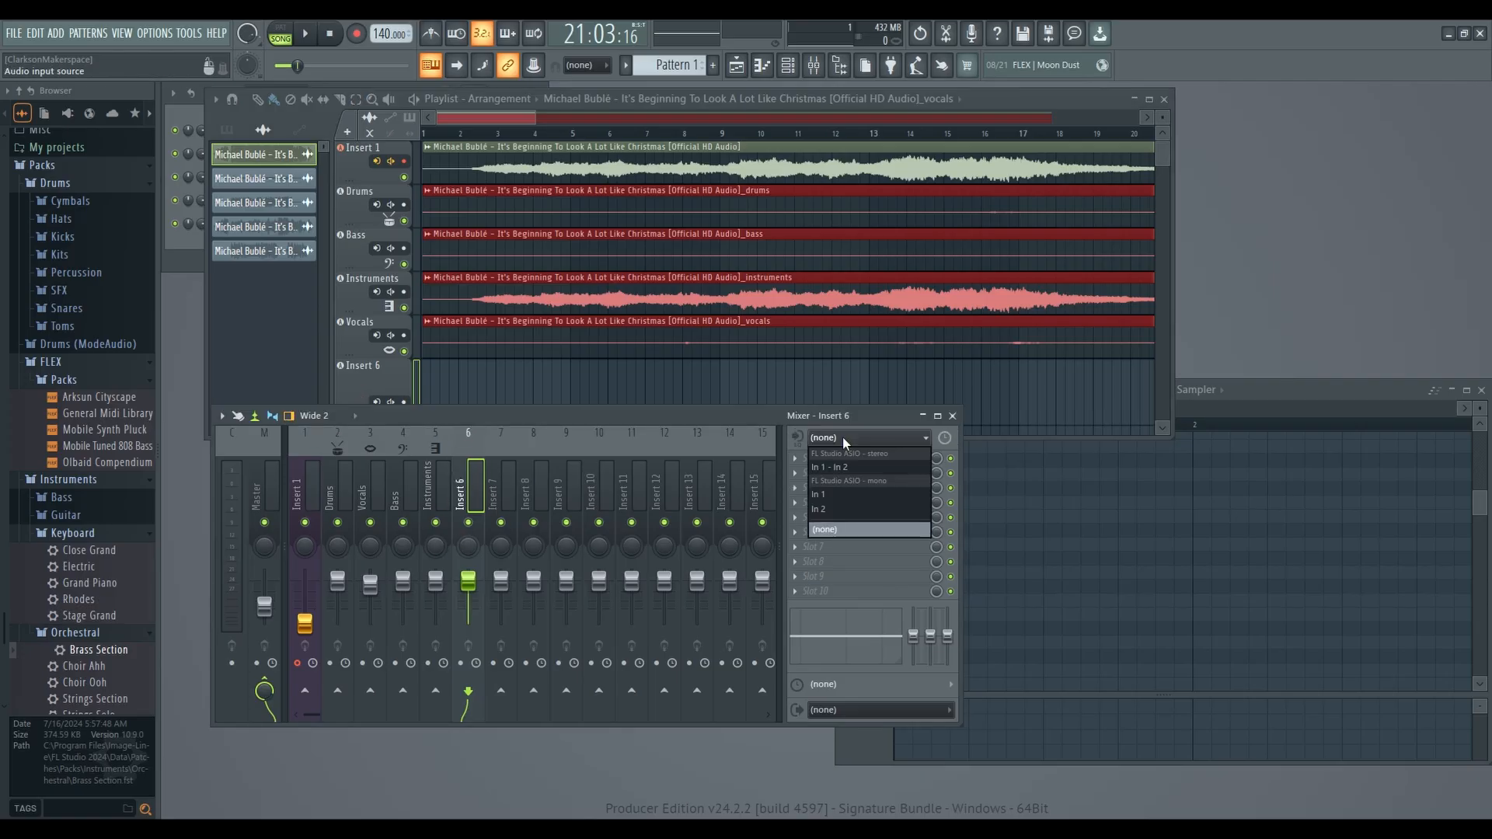
pyautogui.click(827, 495)
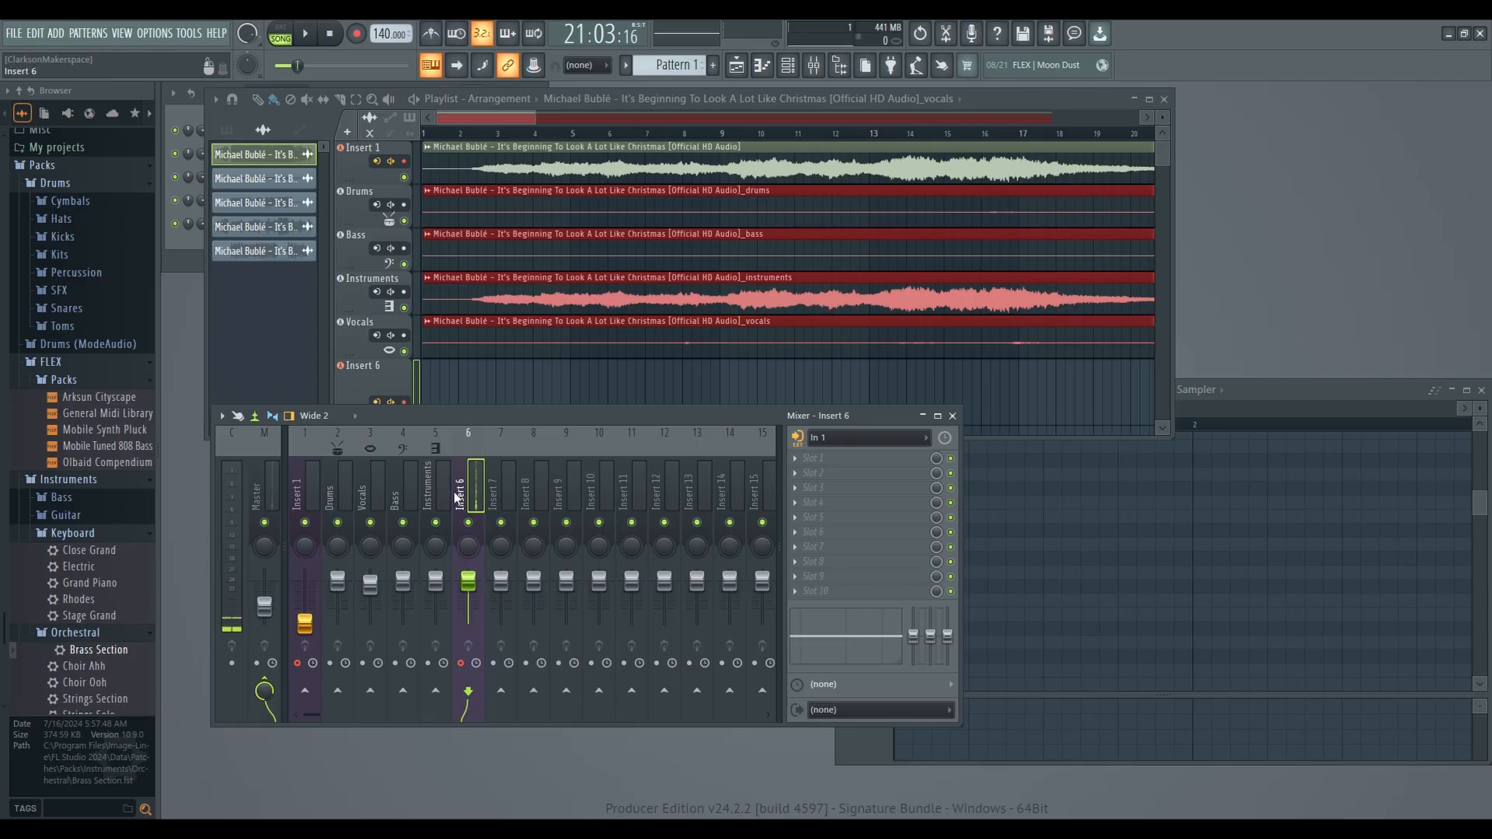
# Step: Disarm Insert 1 and leave only the new Insert 6 track armed for recording
pyautogui.click(297, 663)
pyautogui.scroll(-2, 440, 379)
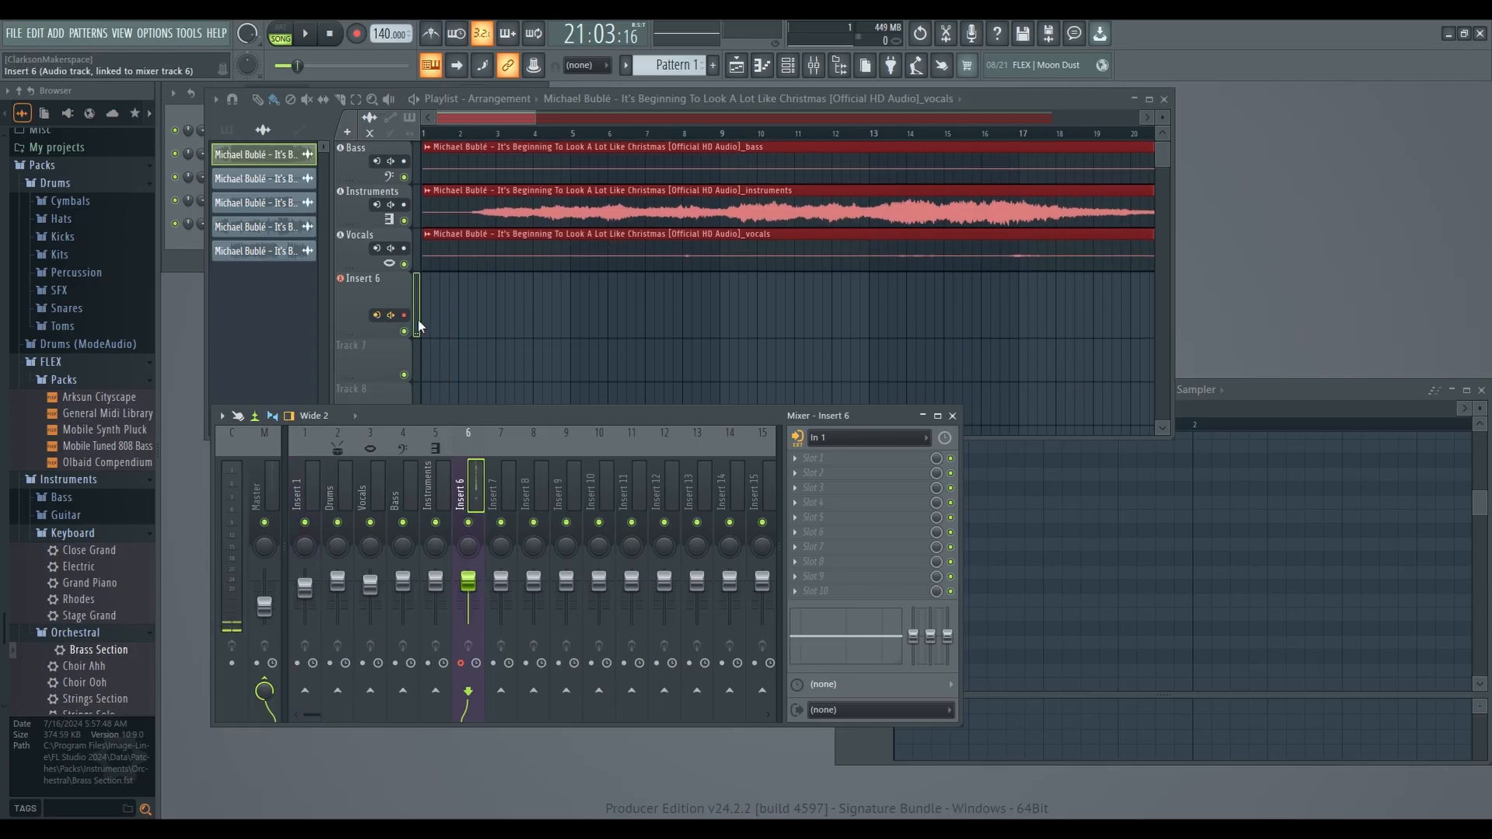
pyautogui.click(404, 315)
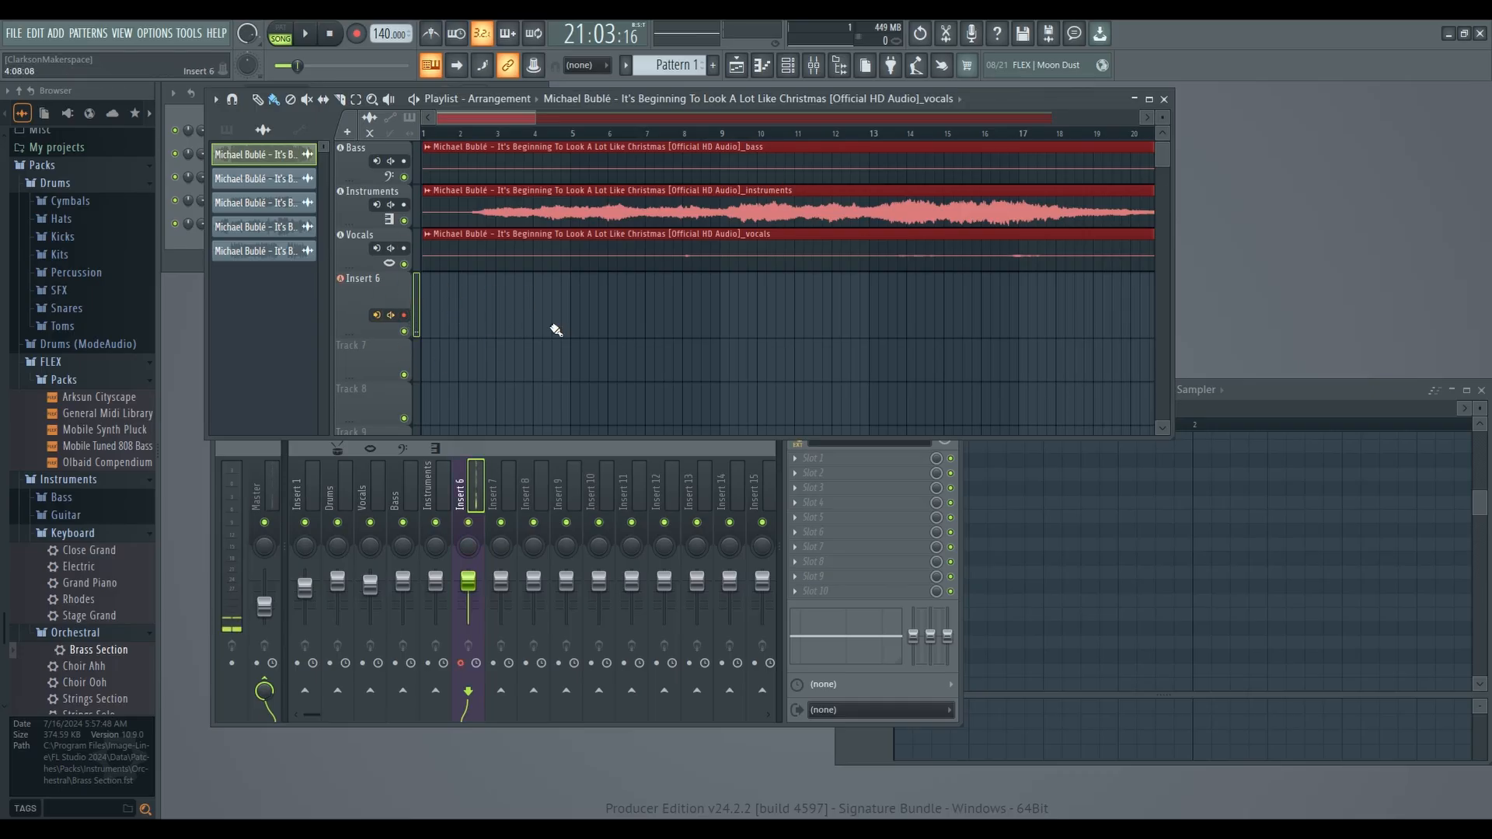
# Step: Record a live audio take on the Insert 6 track from the start of the song, and stop the recording
pyautogui.rightClick(358, 36)
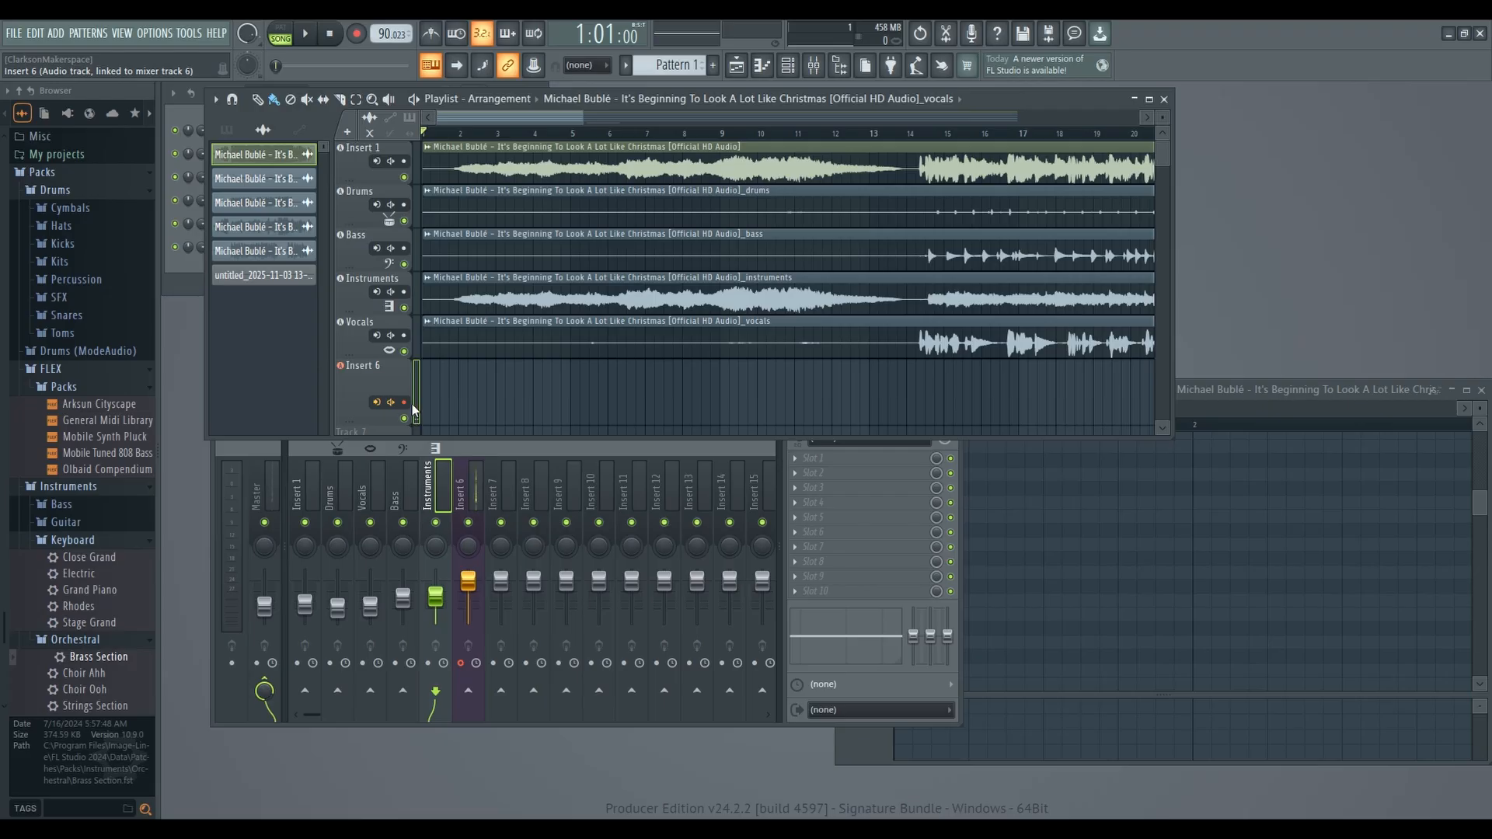
pyautogui.rightClick(366, 35)
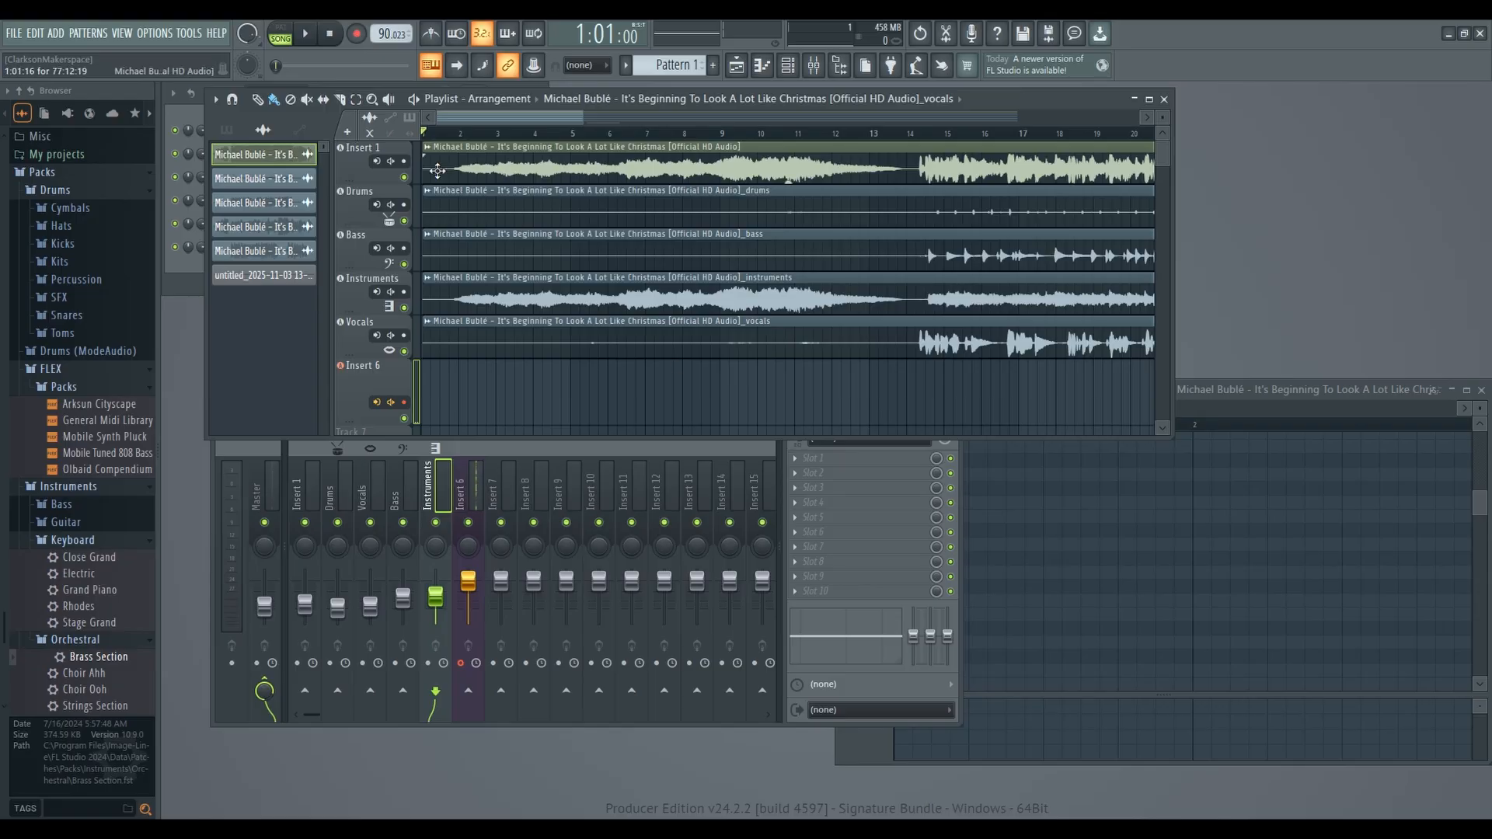
pyautogui.moveTo(433, 132); pyautogui.dragTo(363, 137)
pyautogui.click(358, 34)
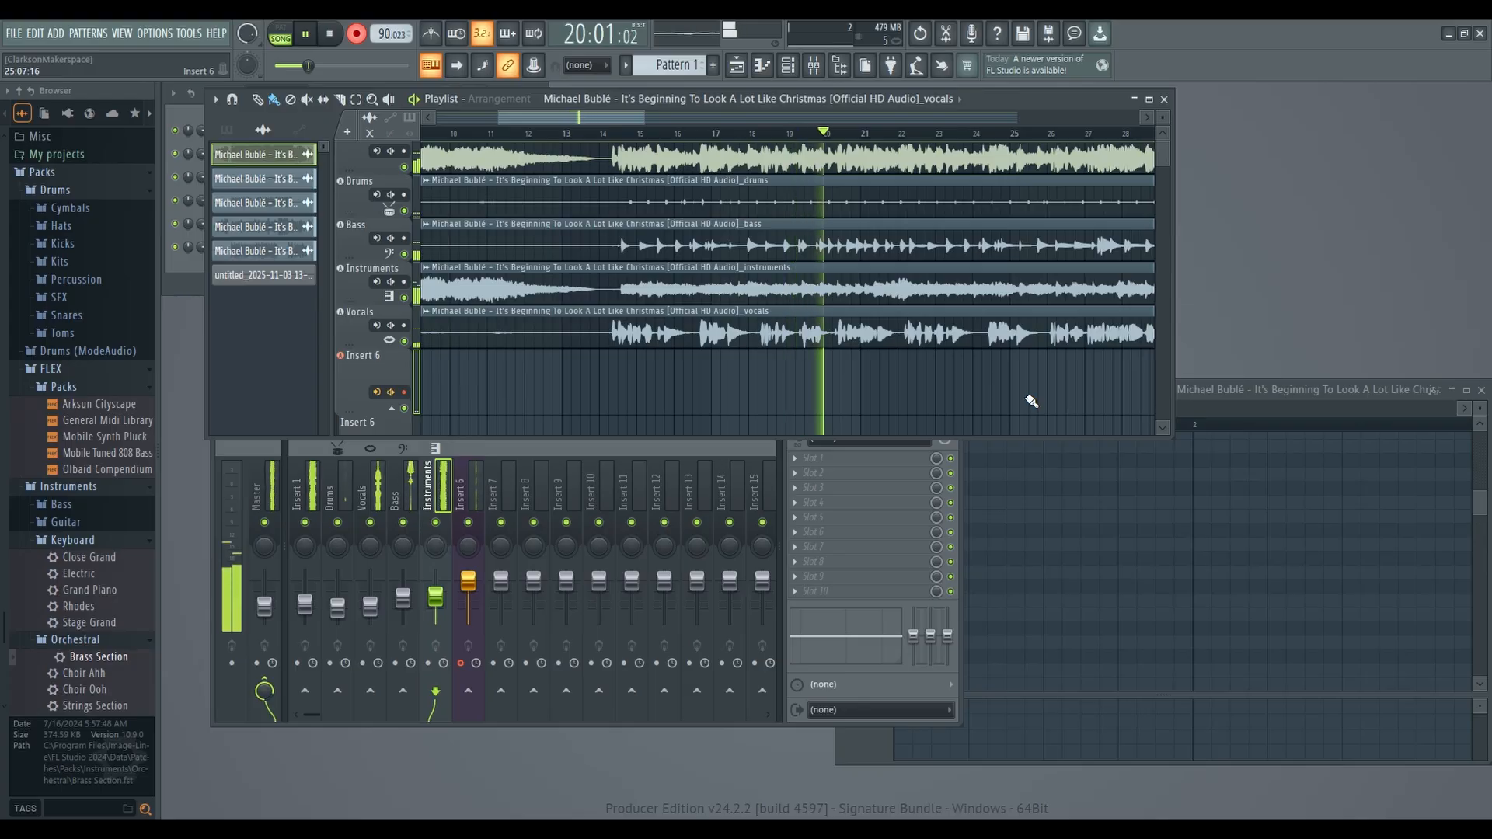
pyautogui.press('space')
pyautogui.scroll(-3, 628, 366)
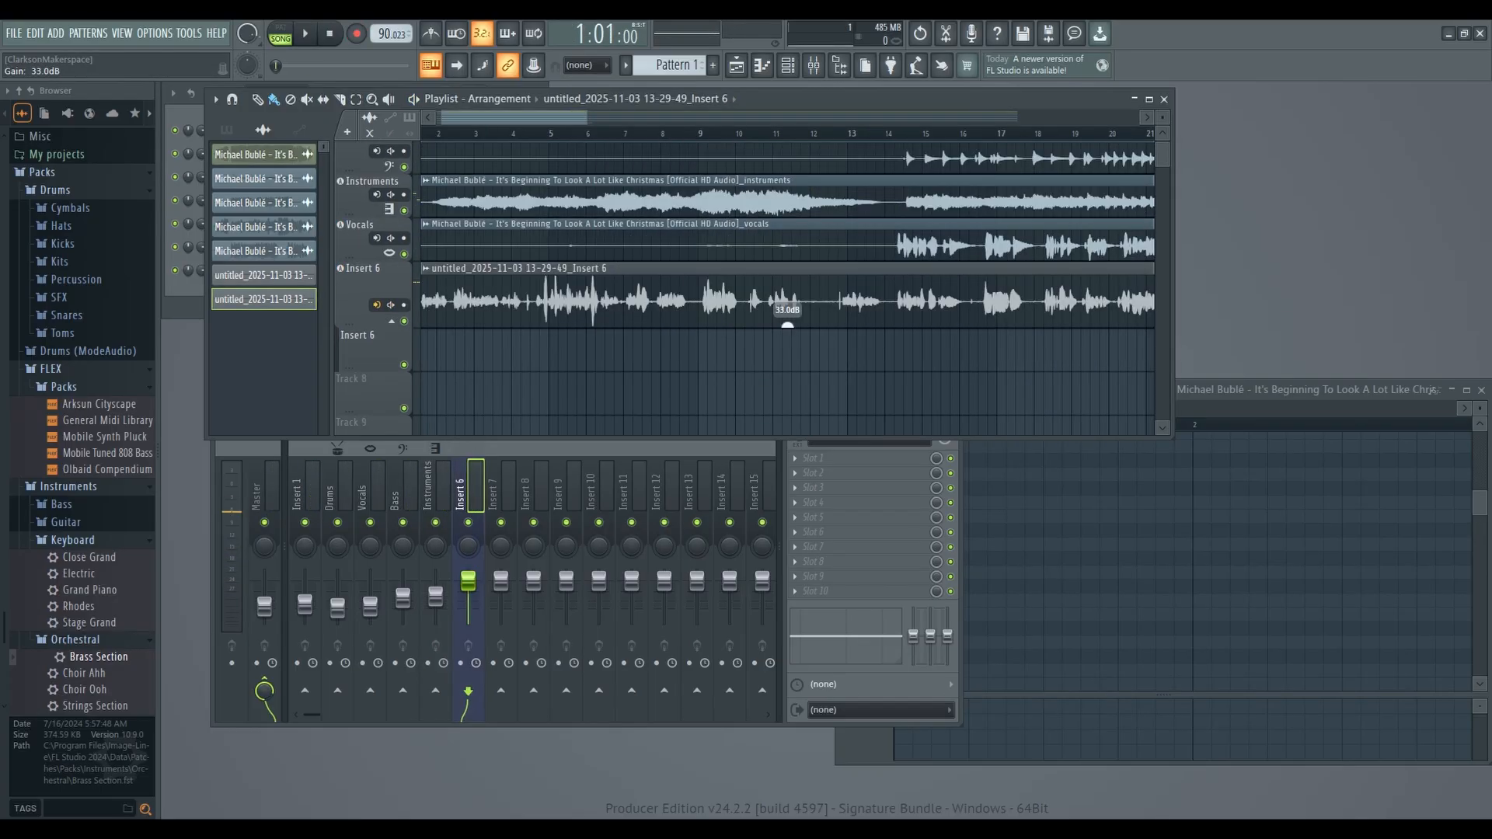
# Step: Set the recorded Insert 6 clip's gain to 31.2 dB and play the song, skipping ahead to just before bar 14
pyautogui.moveTo(787, 327); pyautogui.dragTo(787, 339)
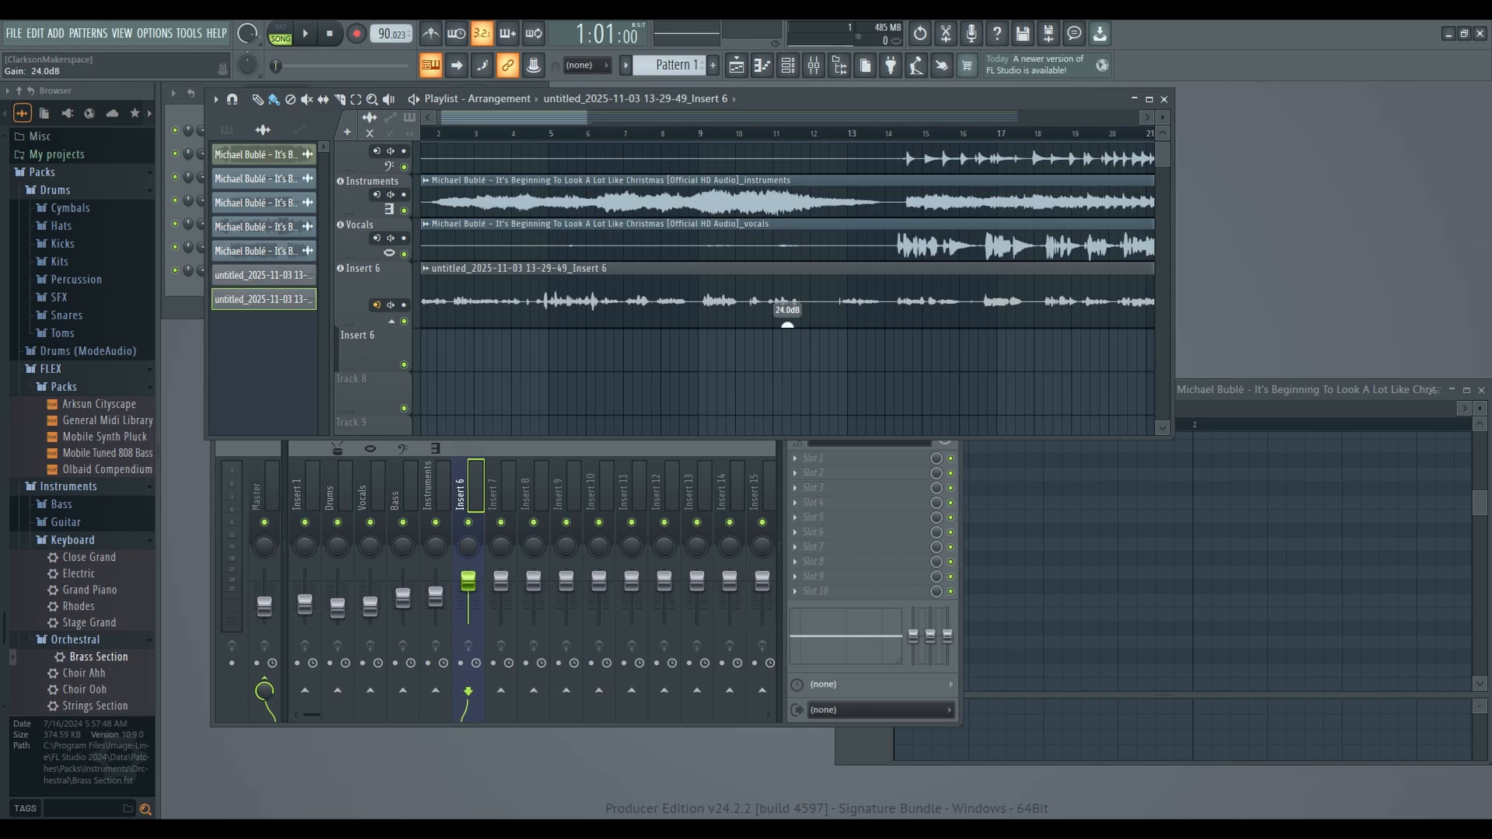
pyautogui.moveTo(787, 326)
pyautogui.mouseDown()
pyautogui.moveTo(787, 338)
pyautogui.moveTo(787, 315)
pyautogui.mouseUp()
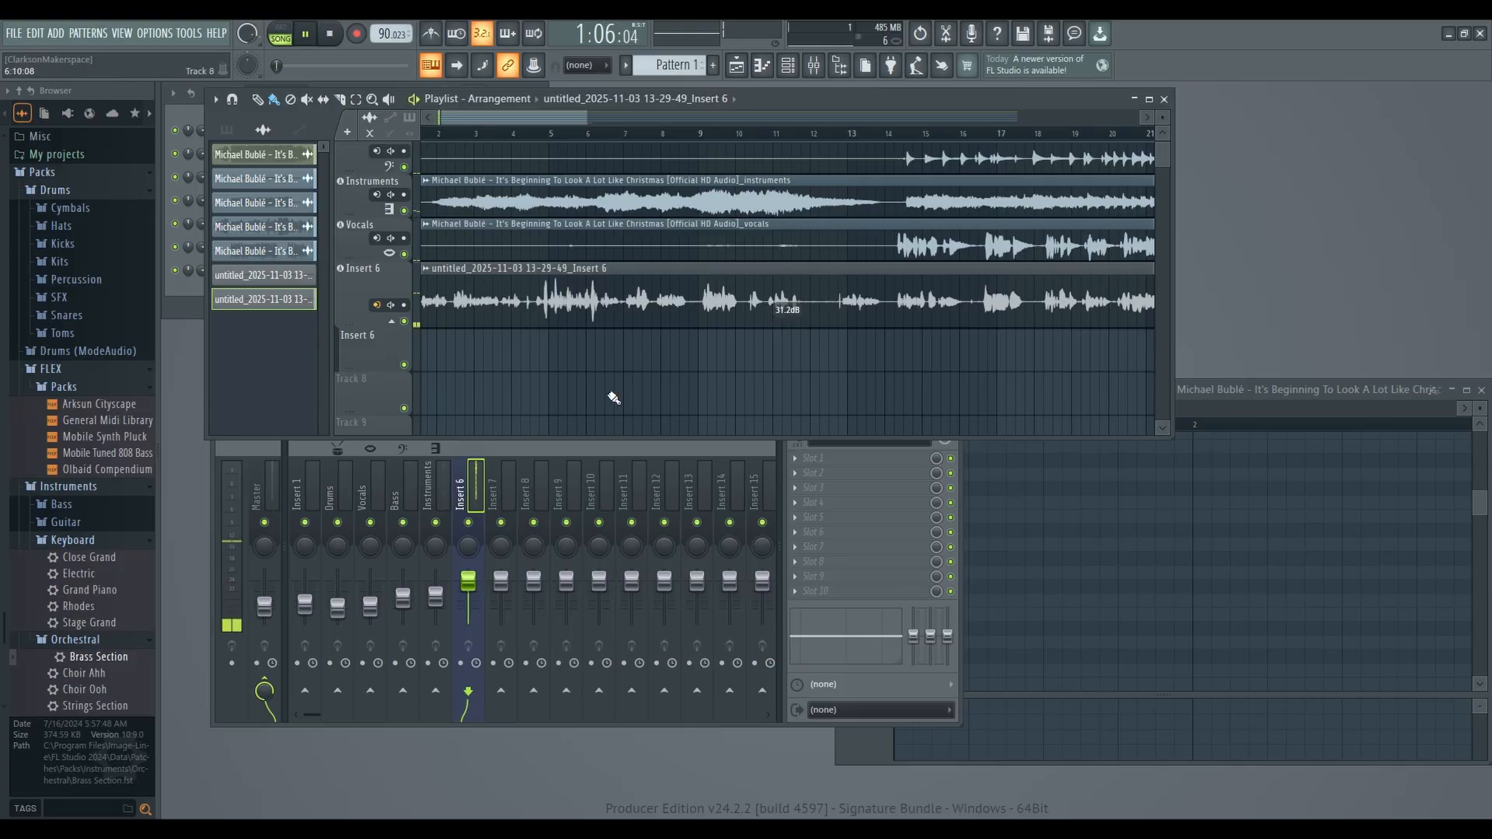
pyautogui.scroll(-2, 505, 142)
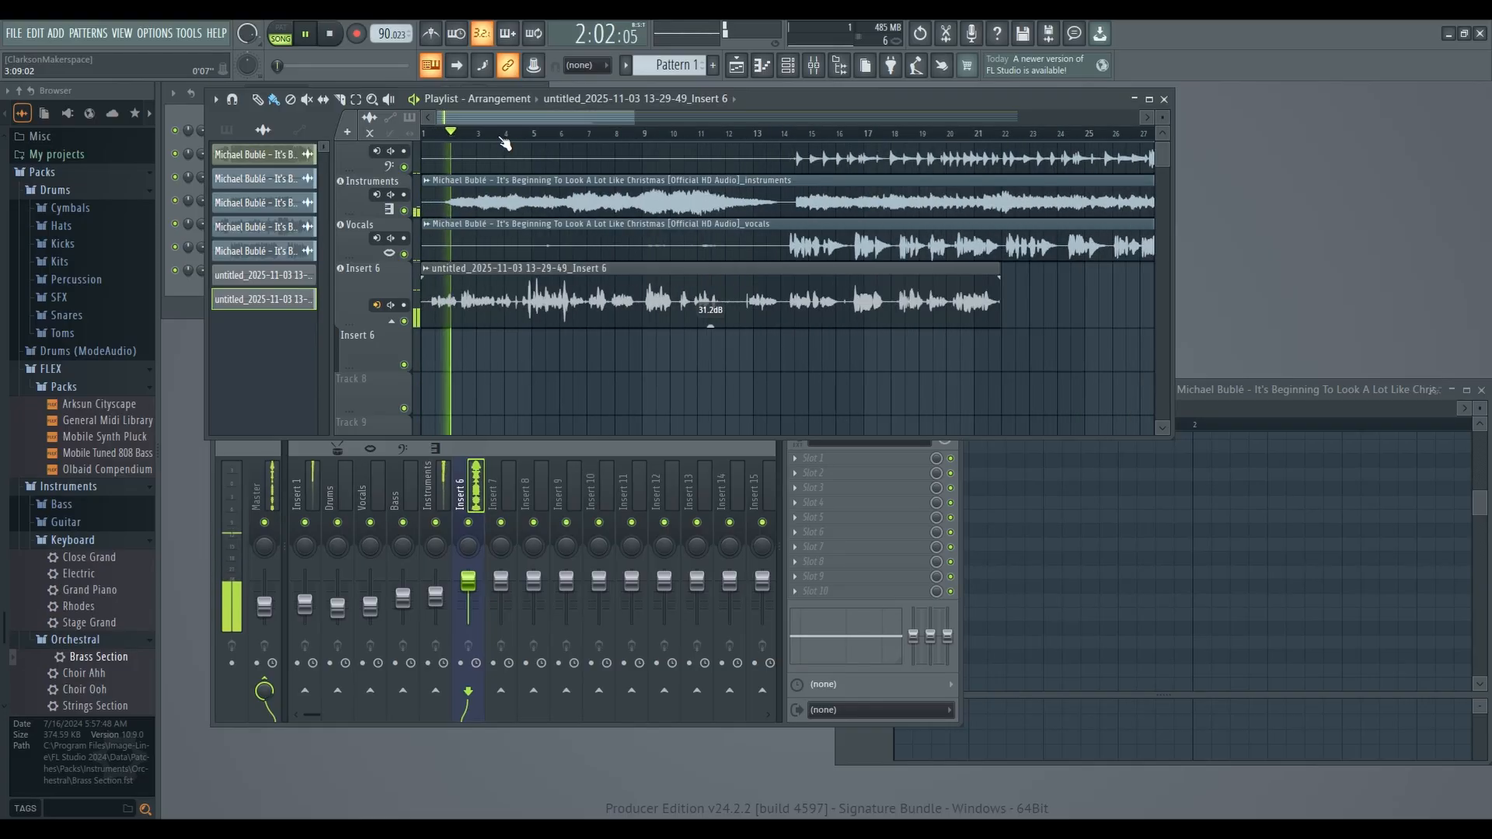
pyautogui.moveTo(505, 136); pyautogui.dragTo(777, 158)
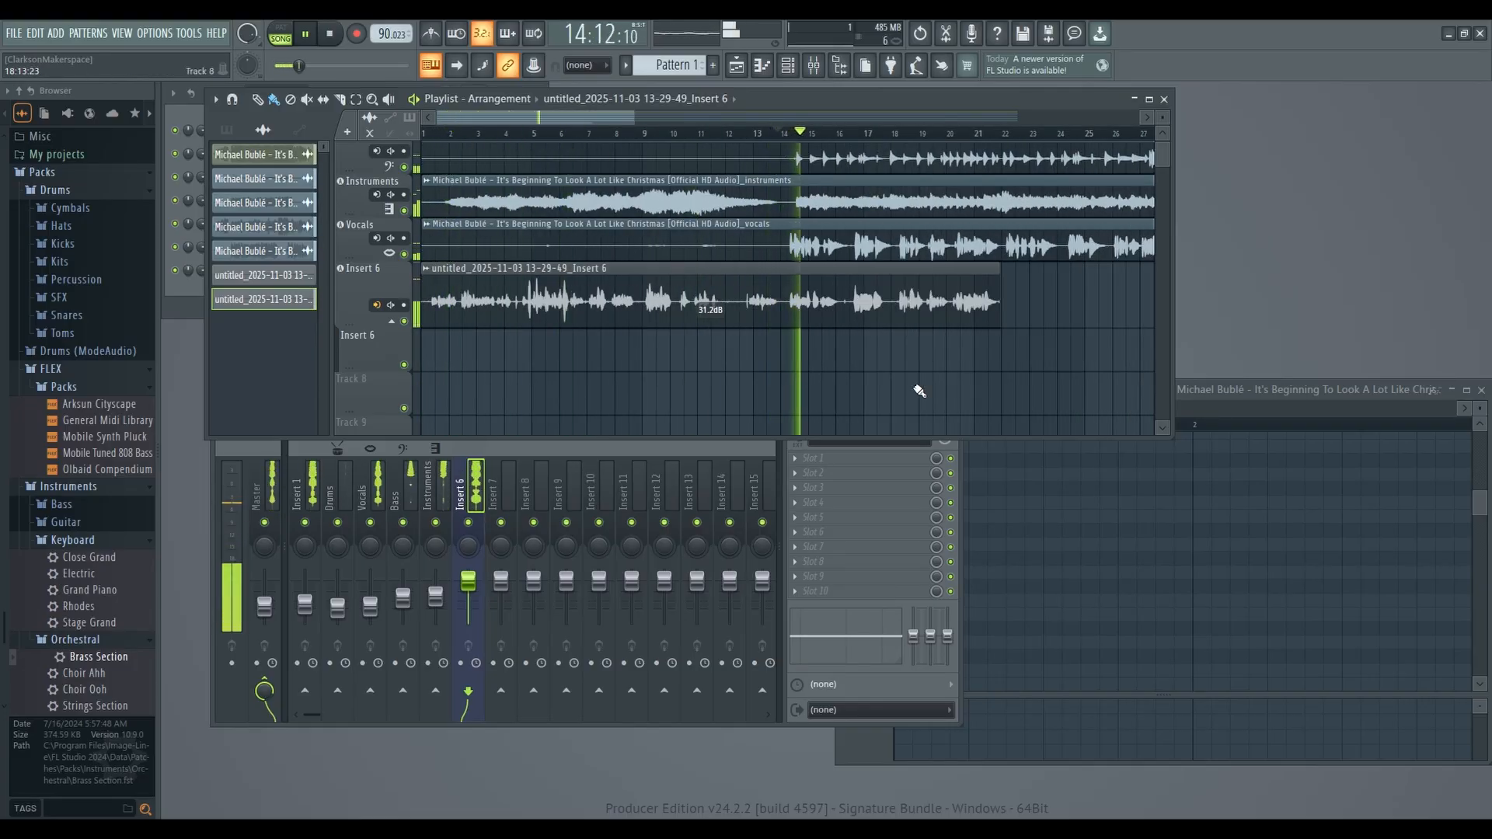
# Step: Mute the Vocals track and the original full song on Insert 1 while the song plays
pyautogui.click(404, 255)
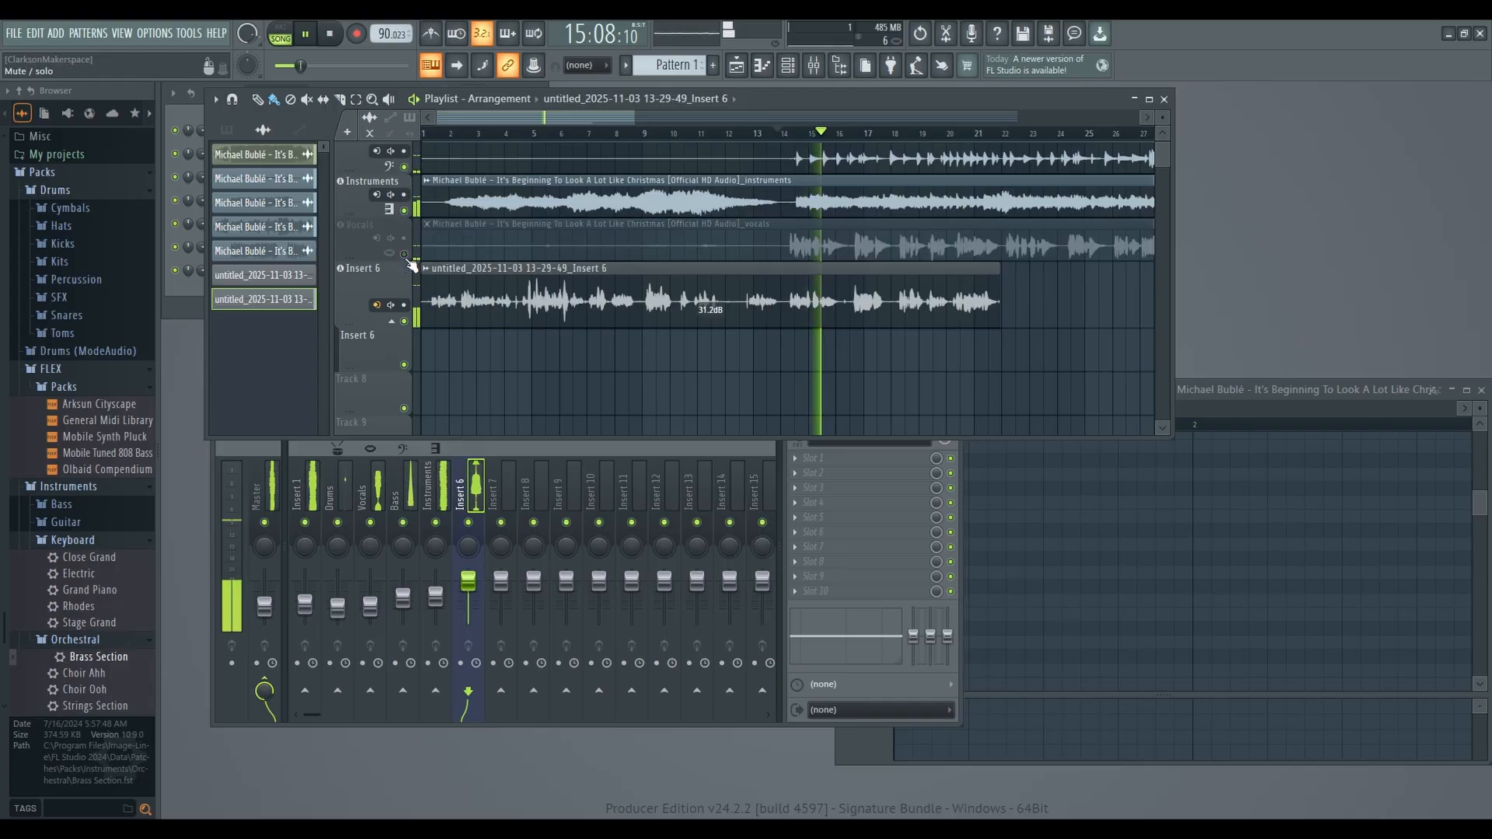
pyautogui.scroll(3, 703, 327)
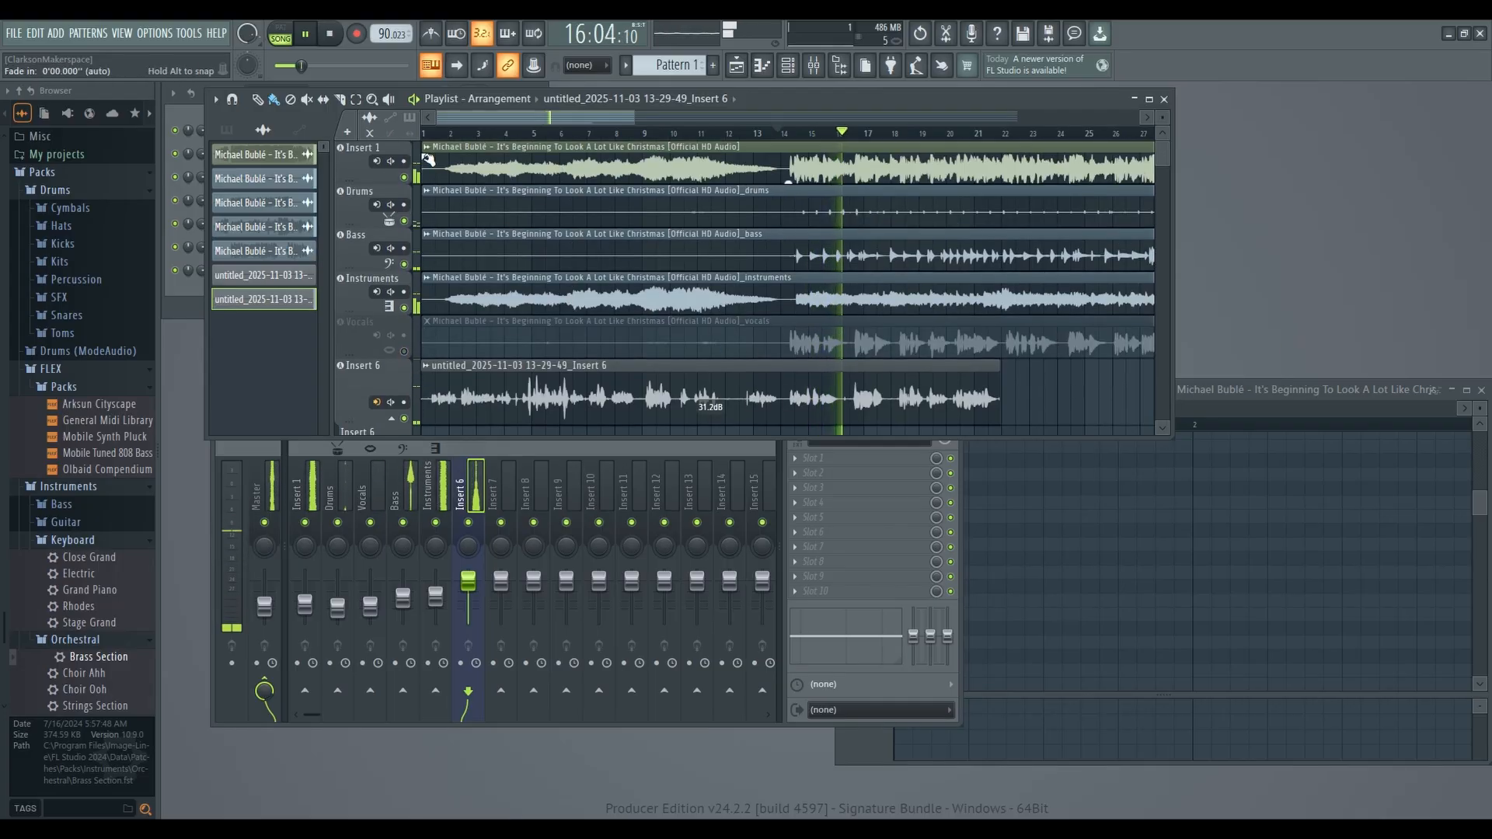
pyautogui.click(404, 177)
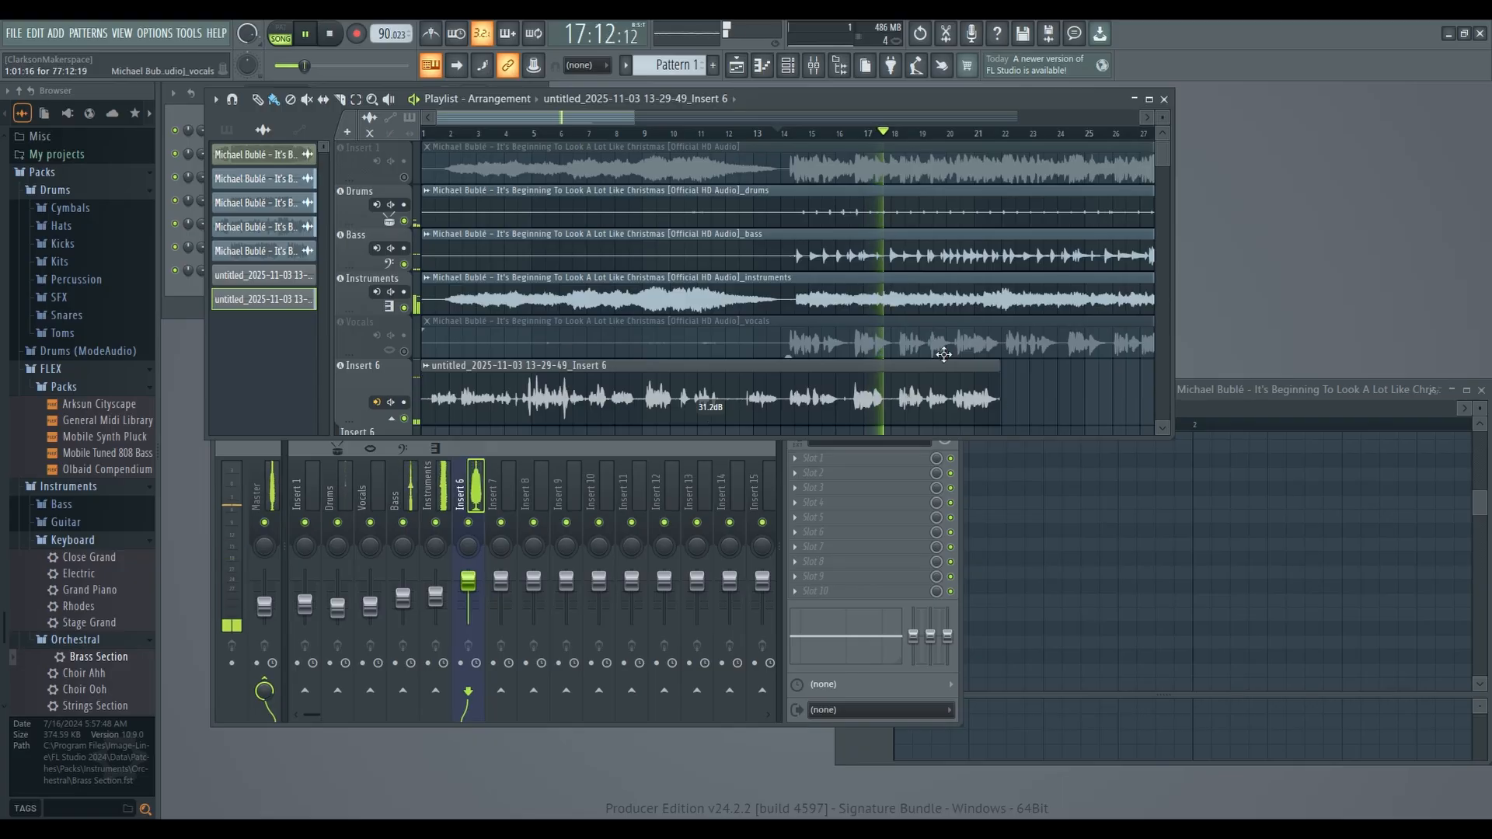
pyautogui.scroll(-2, 943, 354)
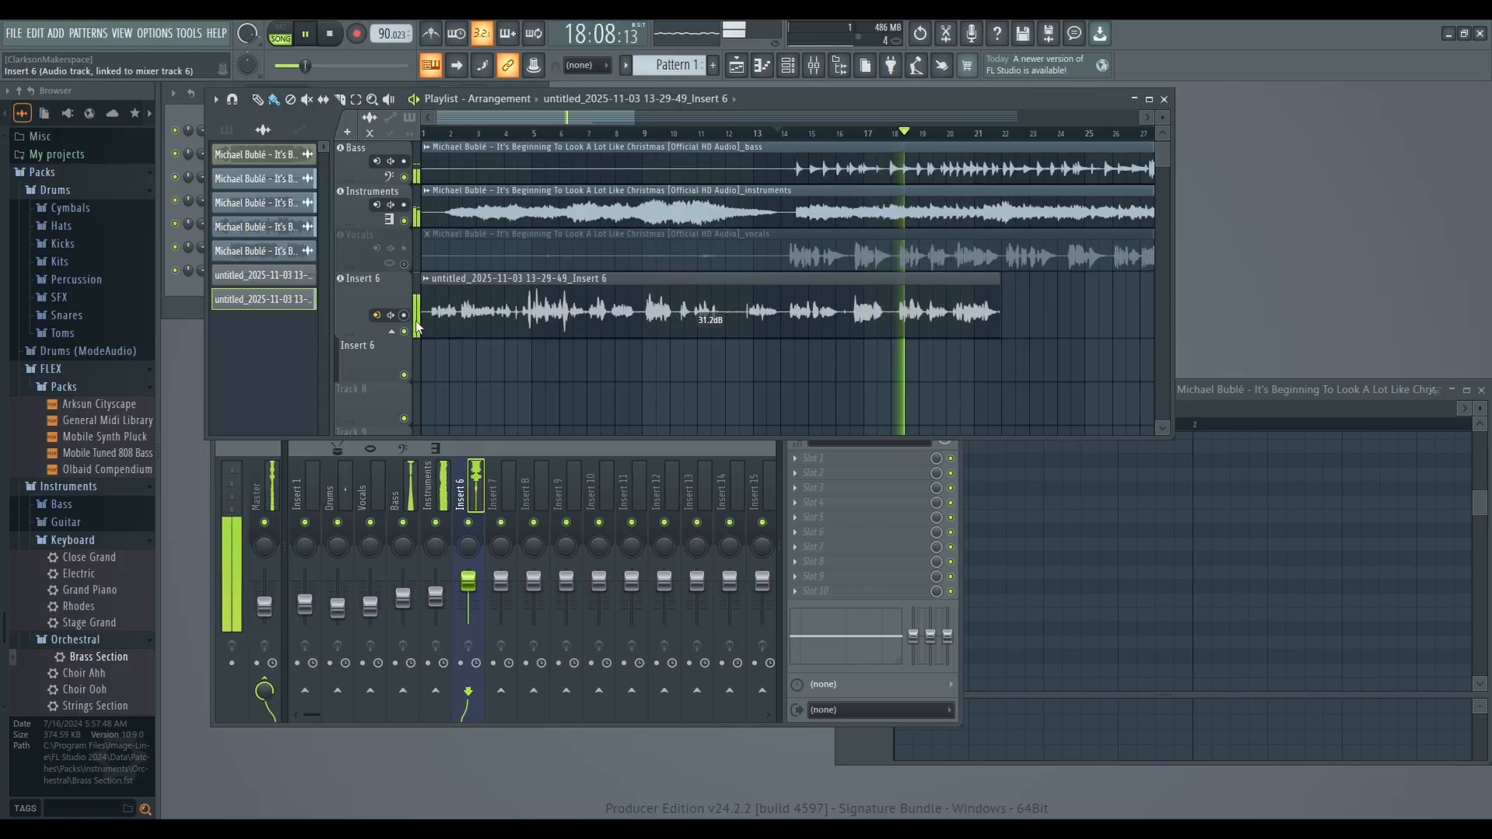
# Step: Stop playback, slice the Insert 6 clip just before bar 14, and delete the part before the cut
pyautogui.press('space')
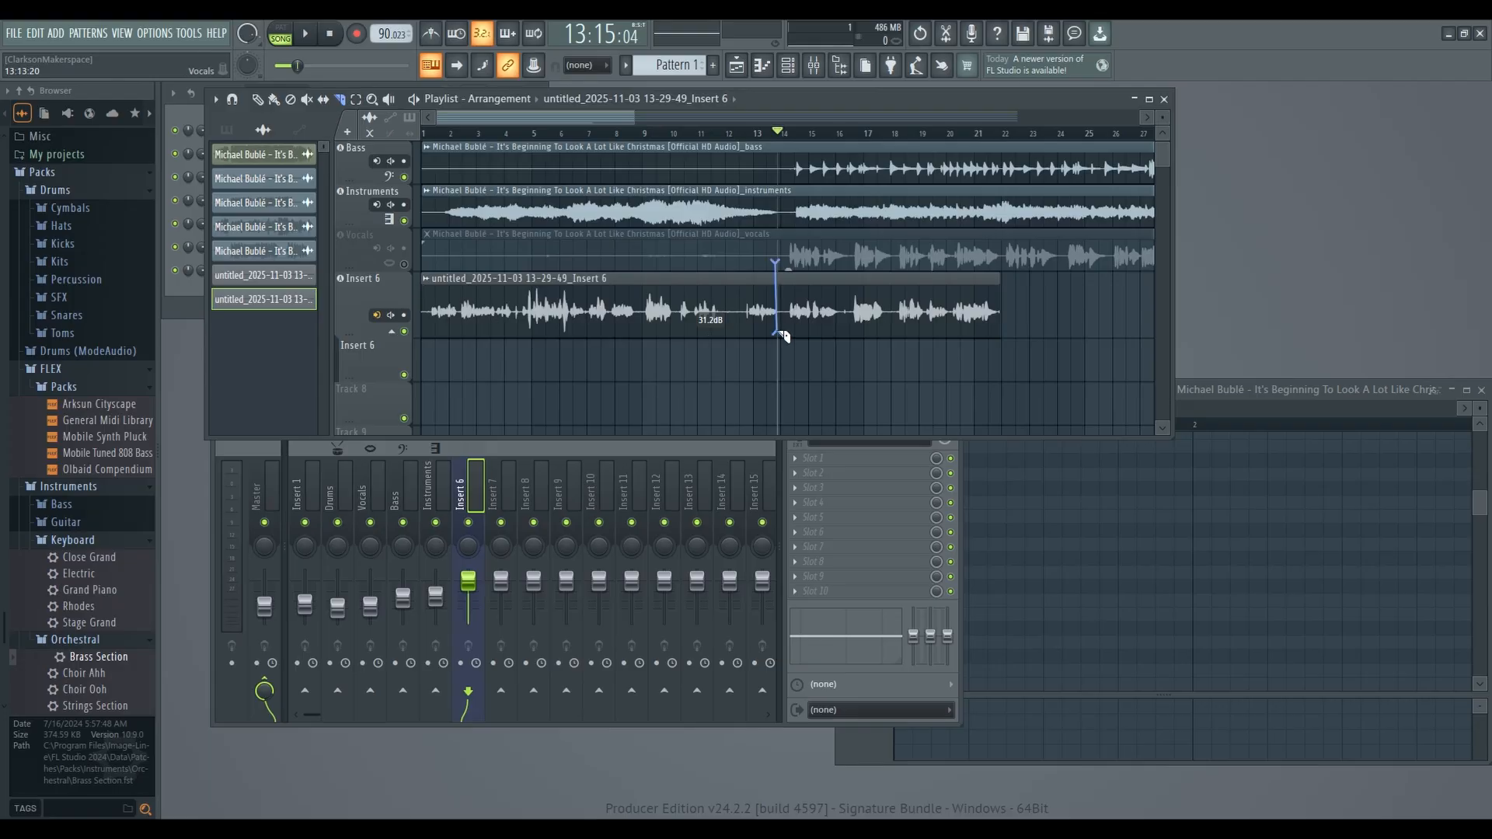
pyautogui.moveTo(782, 385); pyautogui.dragTo(782, 385)
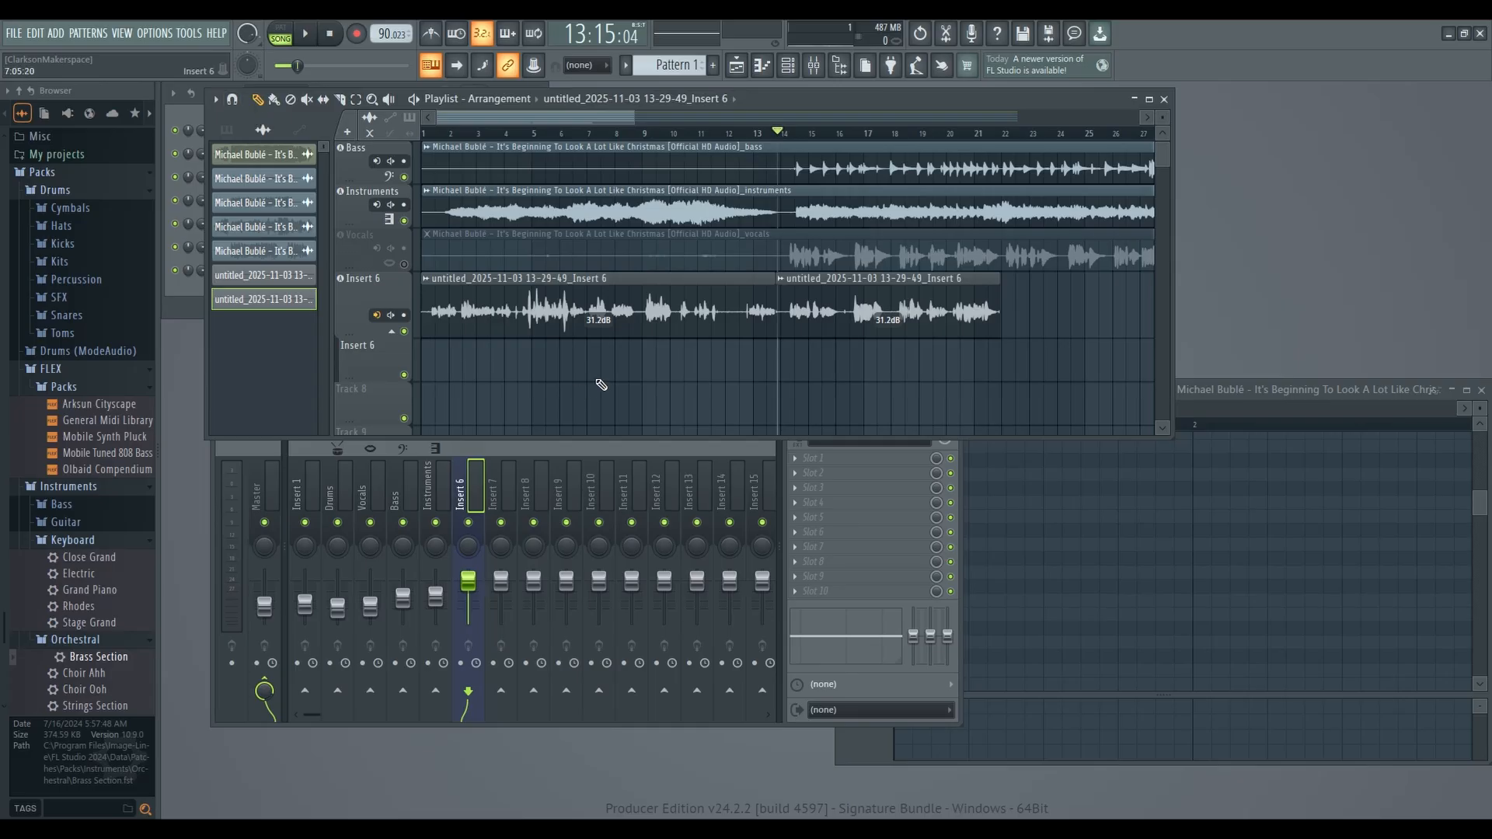
pyautogui.rightClick(723, 332)
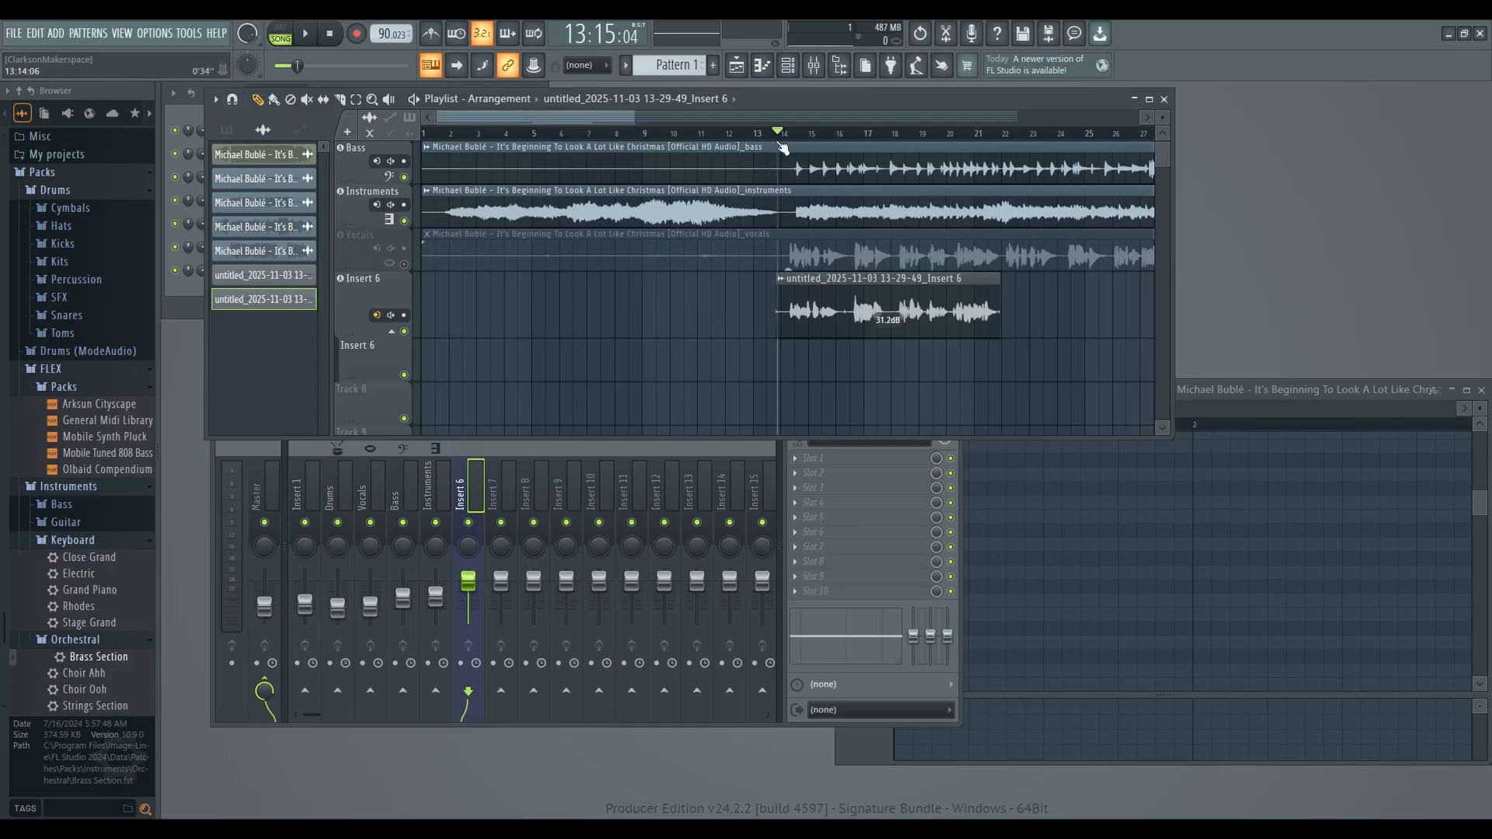
# Step: Trim the start of the remaining Insert 6 clip slightly and play the arrangement from bar 13 to check it
pyautogui.moveTo(777, 133); pyautogui.dragTo(755, 135)
pyautogui.moveTo(778, 321); pyautogui.dragTo(783, 326)
pyautogui.press('space')
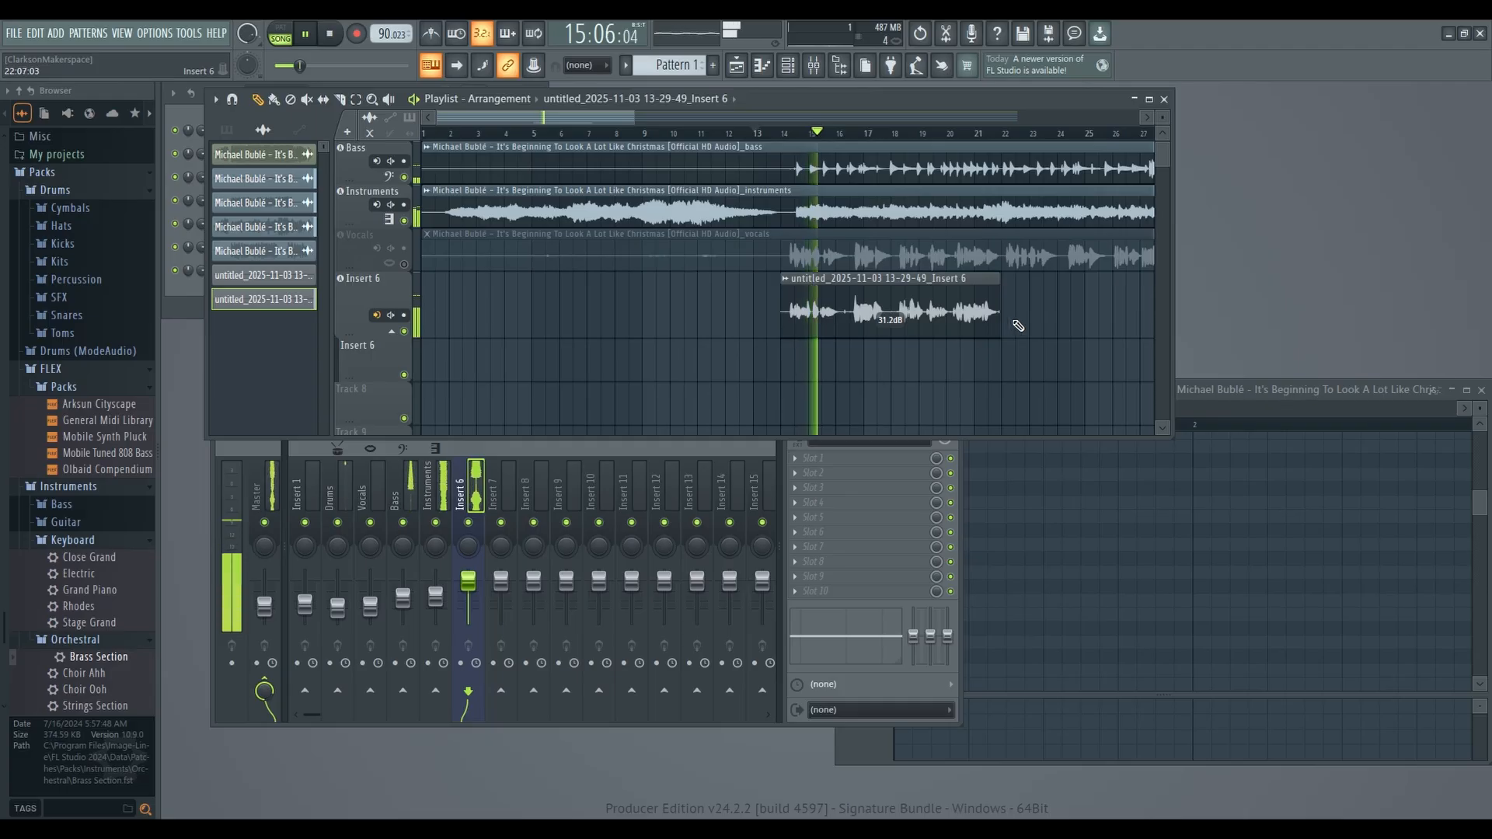
pyautogui.press('space')
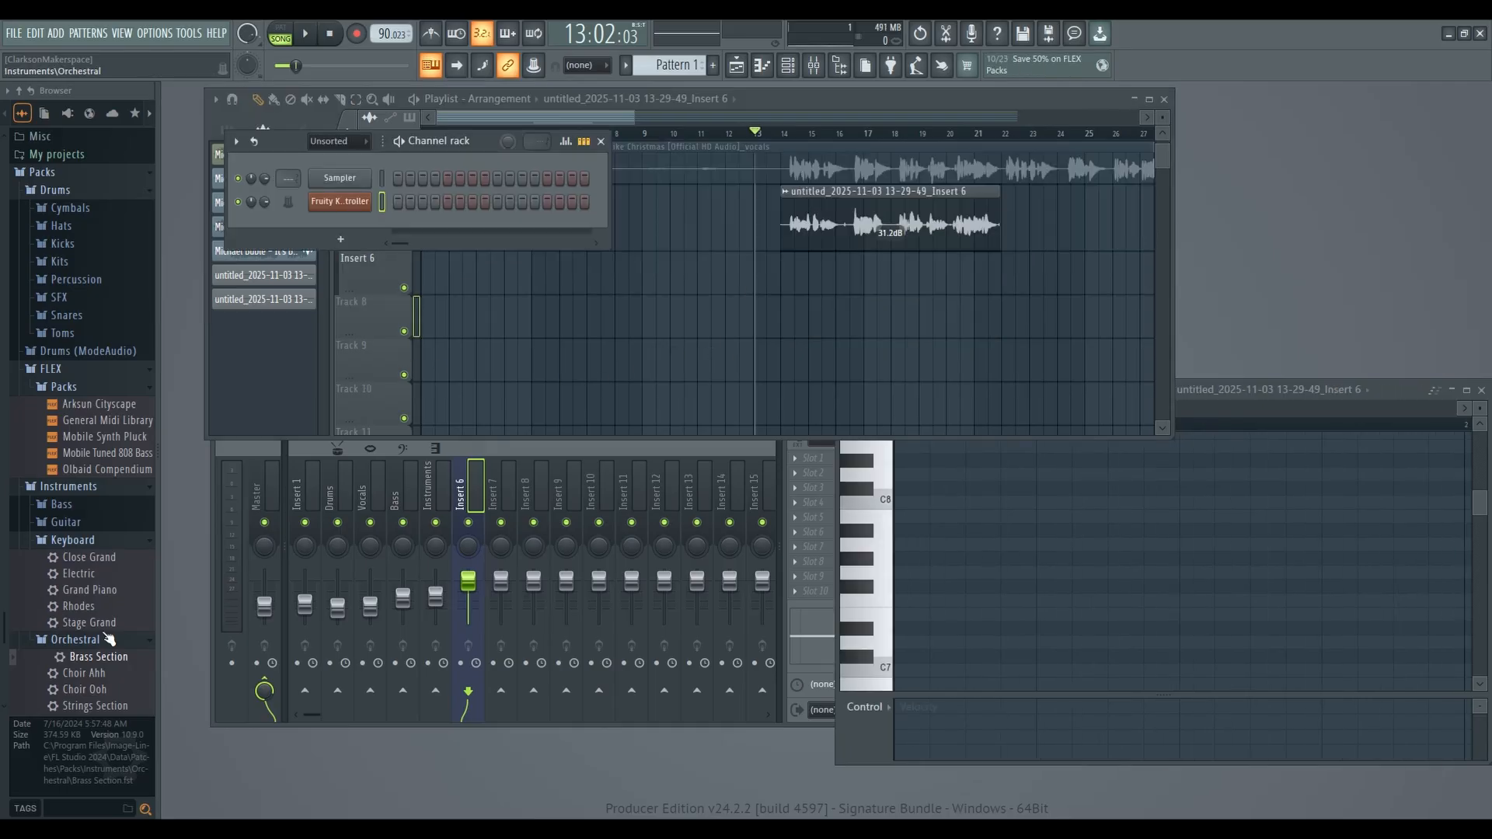
# Step: Replace the second channel's instrument with Grand Piano and open its piano roll in the middle of the workspace
pyautogui.moveTo(97, 589); pyautogui.dragTo(350, 204)
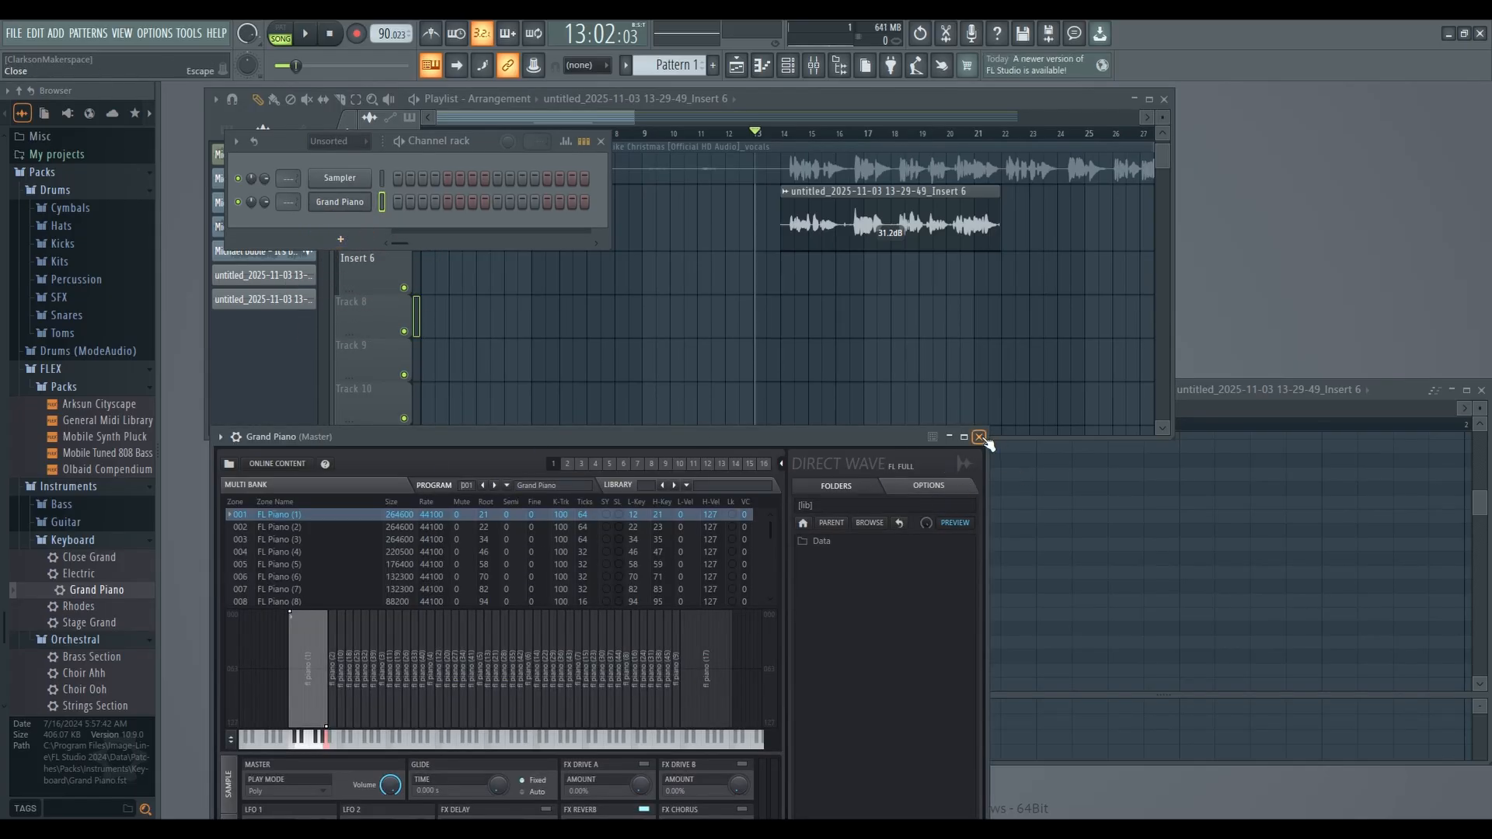
pyautogui.click(980, 437)
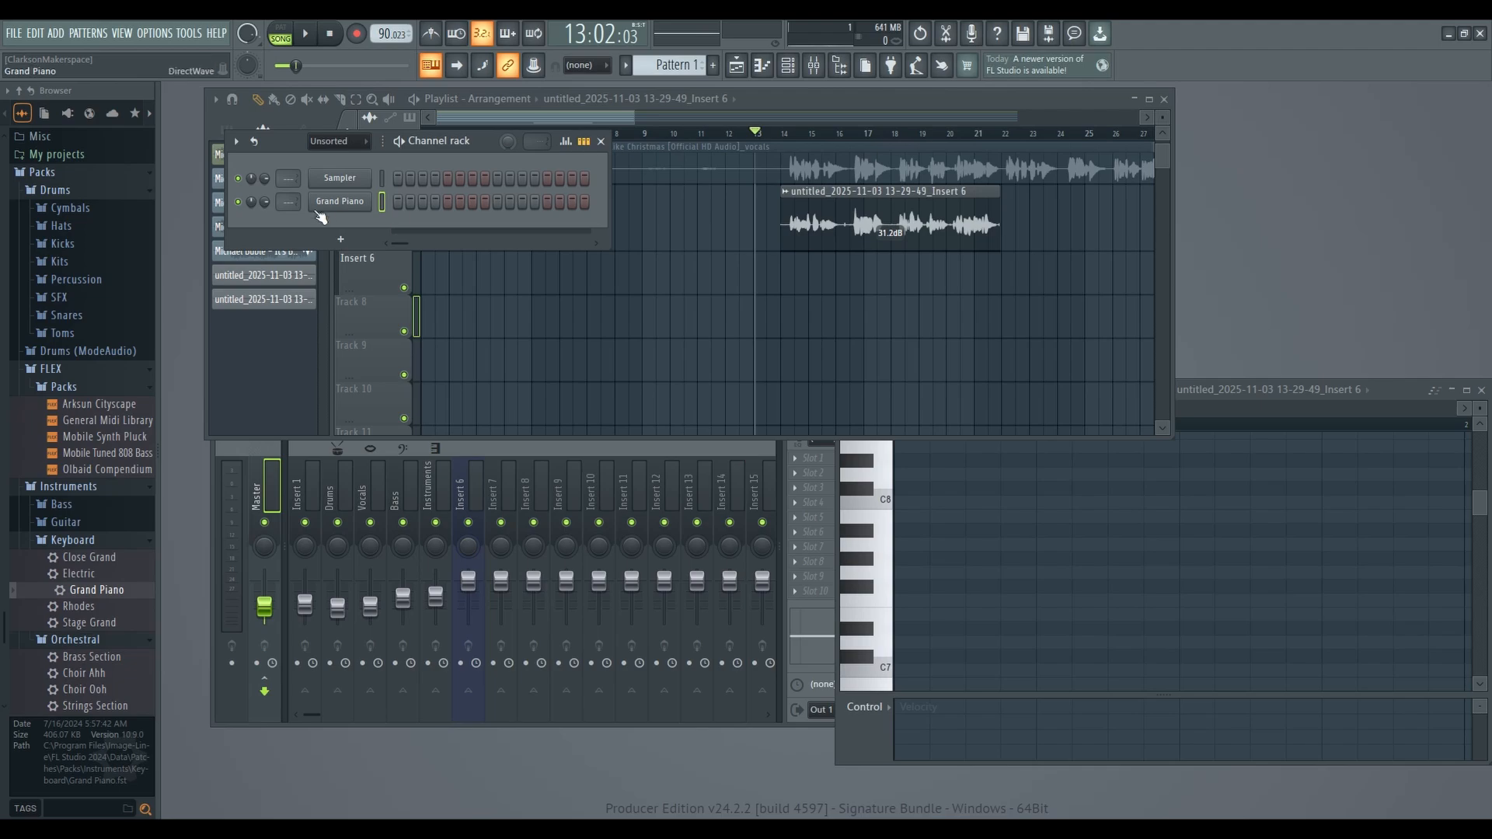
pyautogui.rightClick(345, 208)
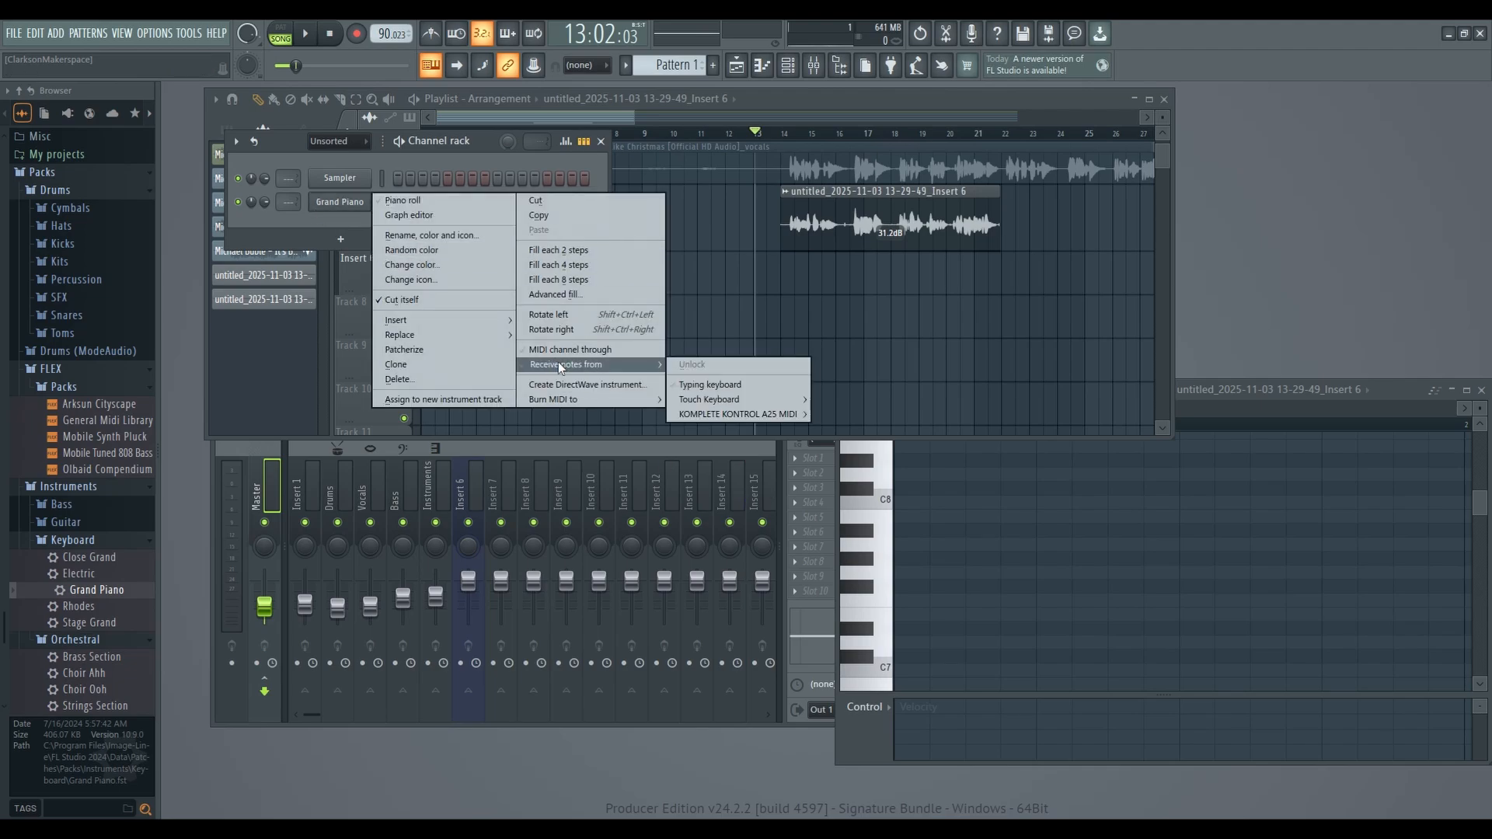
pyautogui.click(407, 201)
pyautogui.moveTo(1268, 398); pyautogui.dragTo(960, 255)
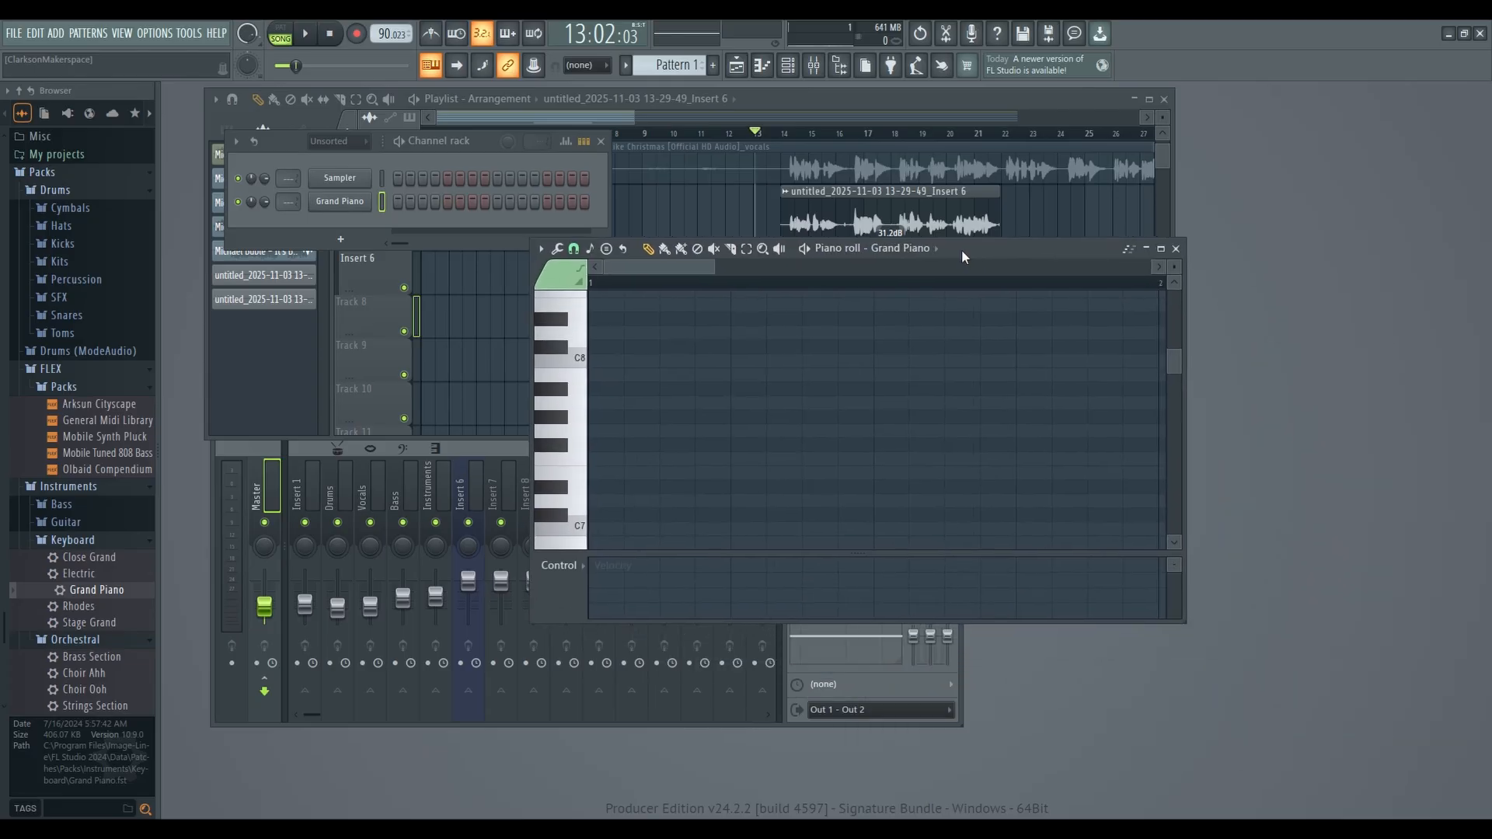
# Step: Set the recording filter to capture notes and turn off audio recording
pyautogui.rightClick(359, 36)
pyautogui.click(380, 70)
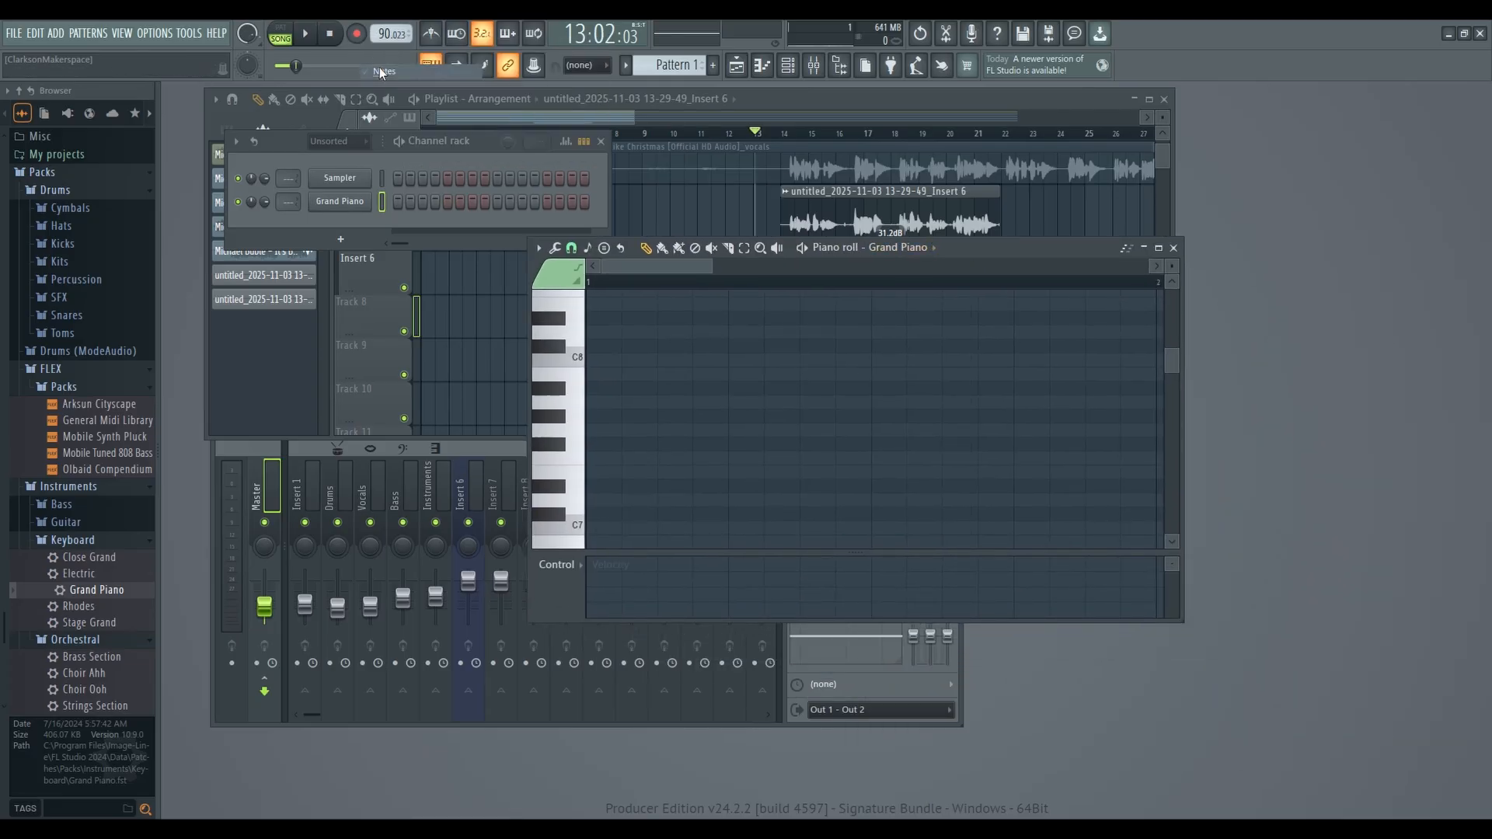
pyautogui.rightClick(362, 40)
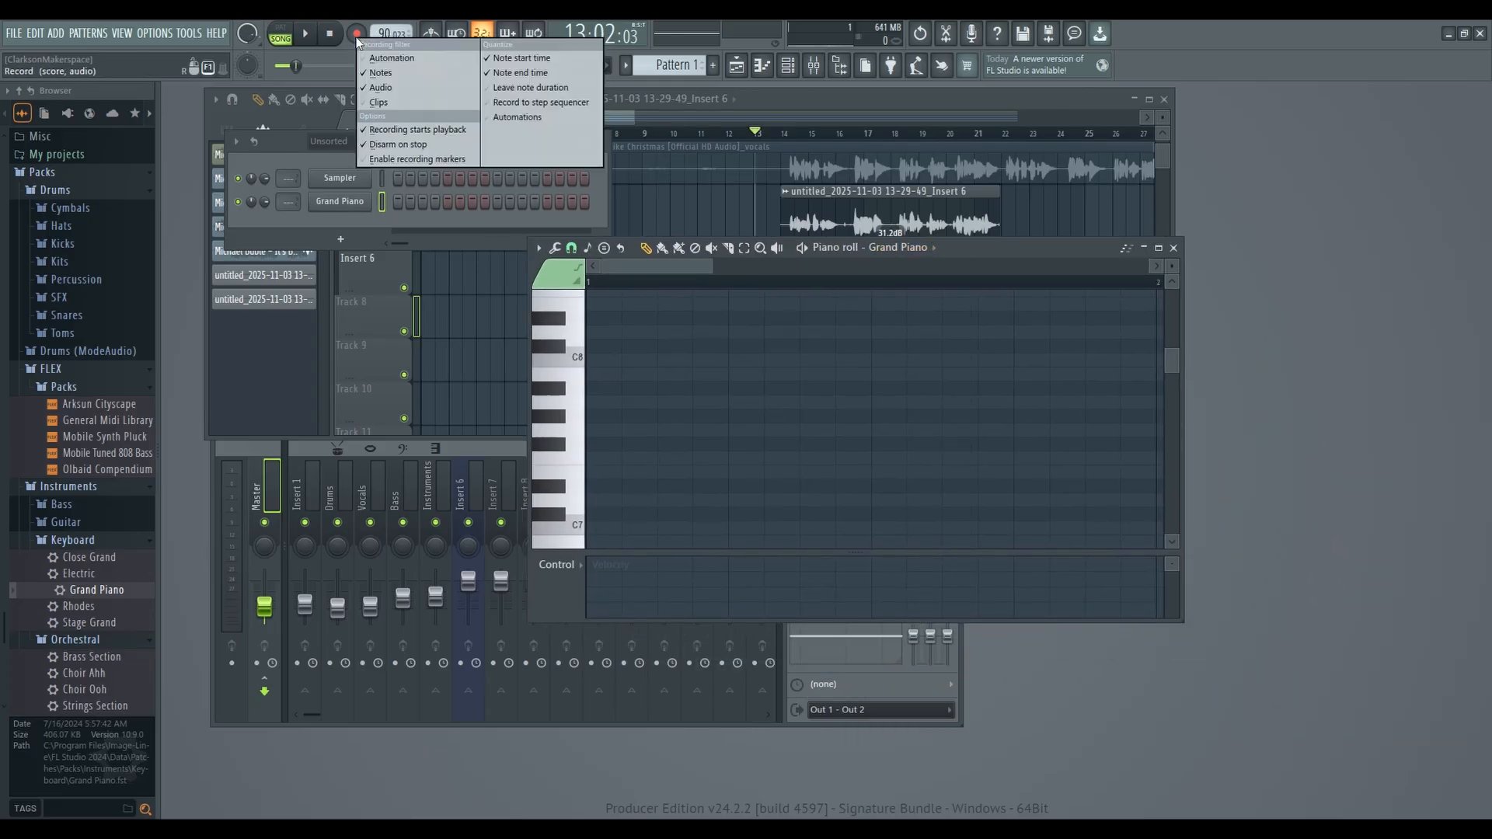
pyautogui.click(382, 88)
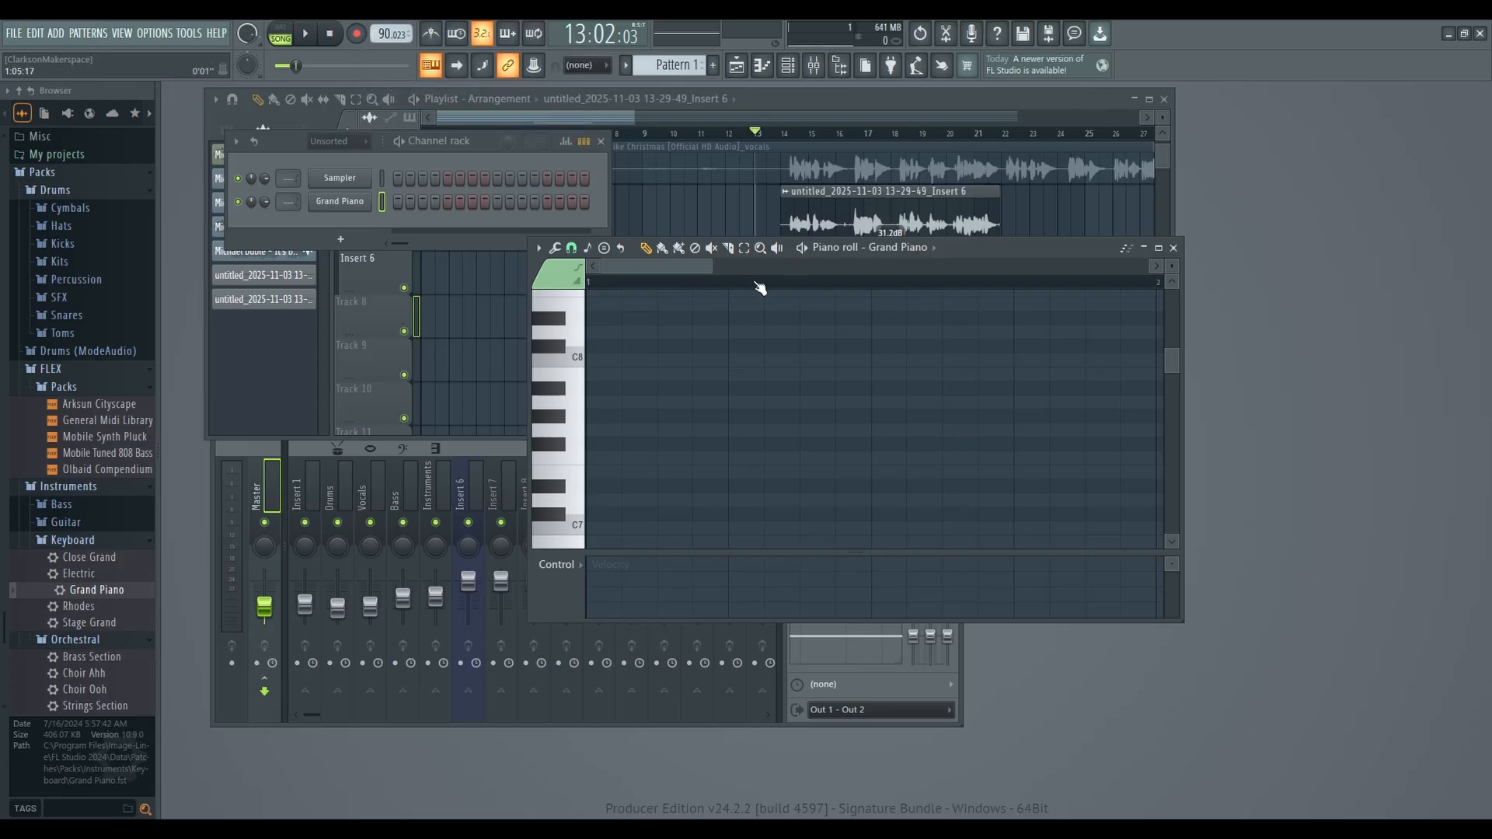
# Step: Record a live Grand Piano performance into Pattern 1 from bar 13 of the song
pyautogui.scroll(-4, 692, 377)
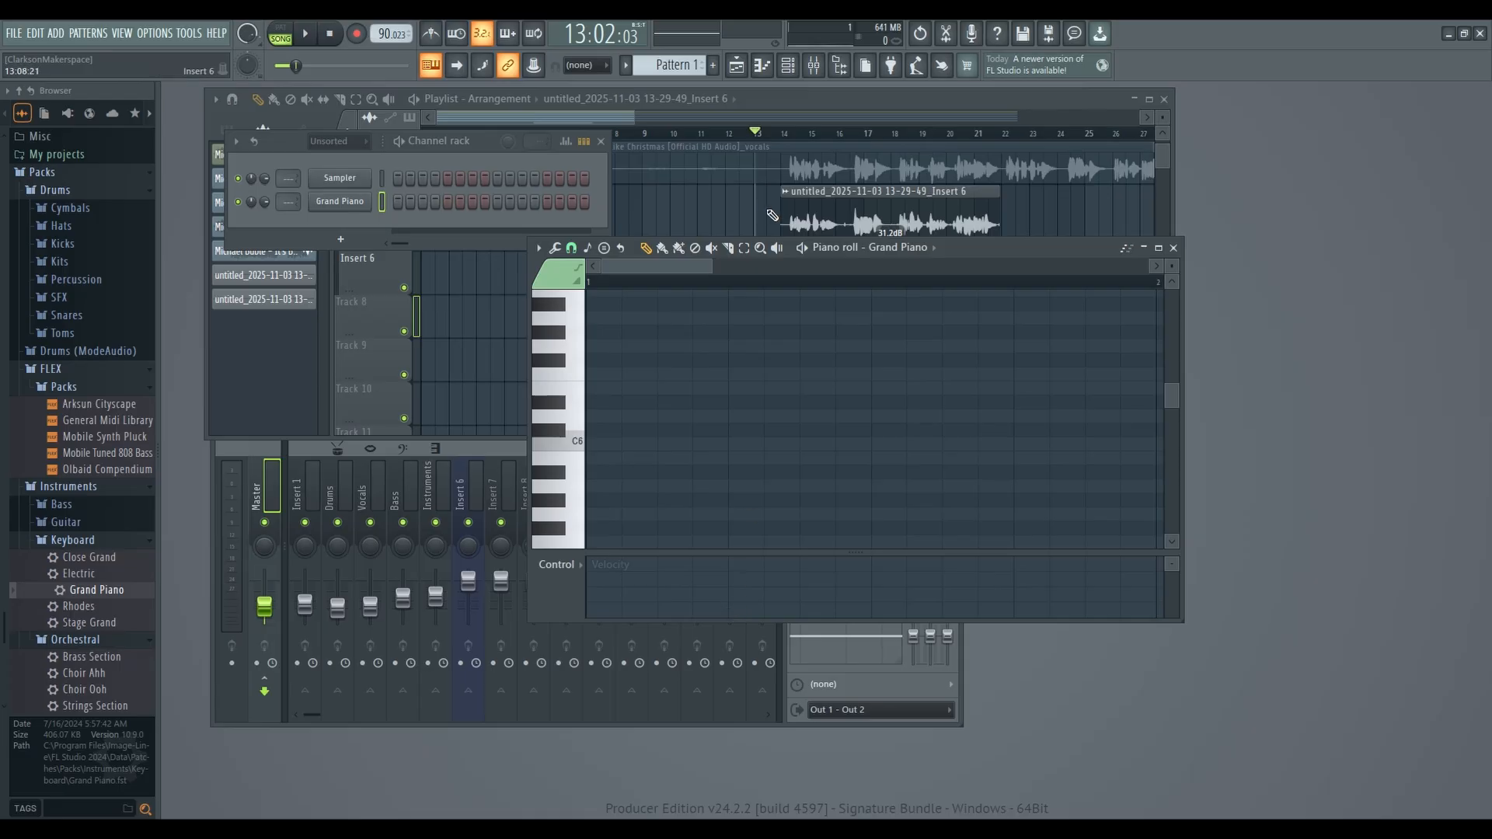
pyautogui.moveTo(774, 236); pyautogui.dragTo(775, 83)
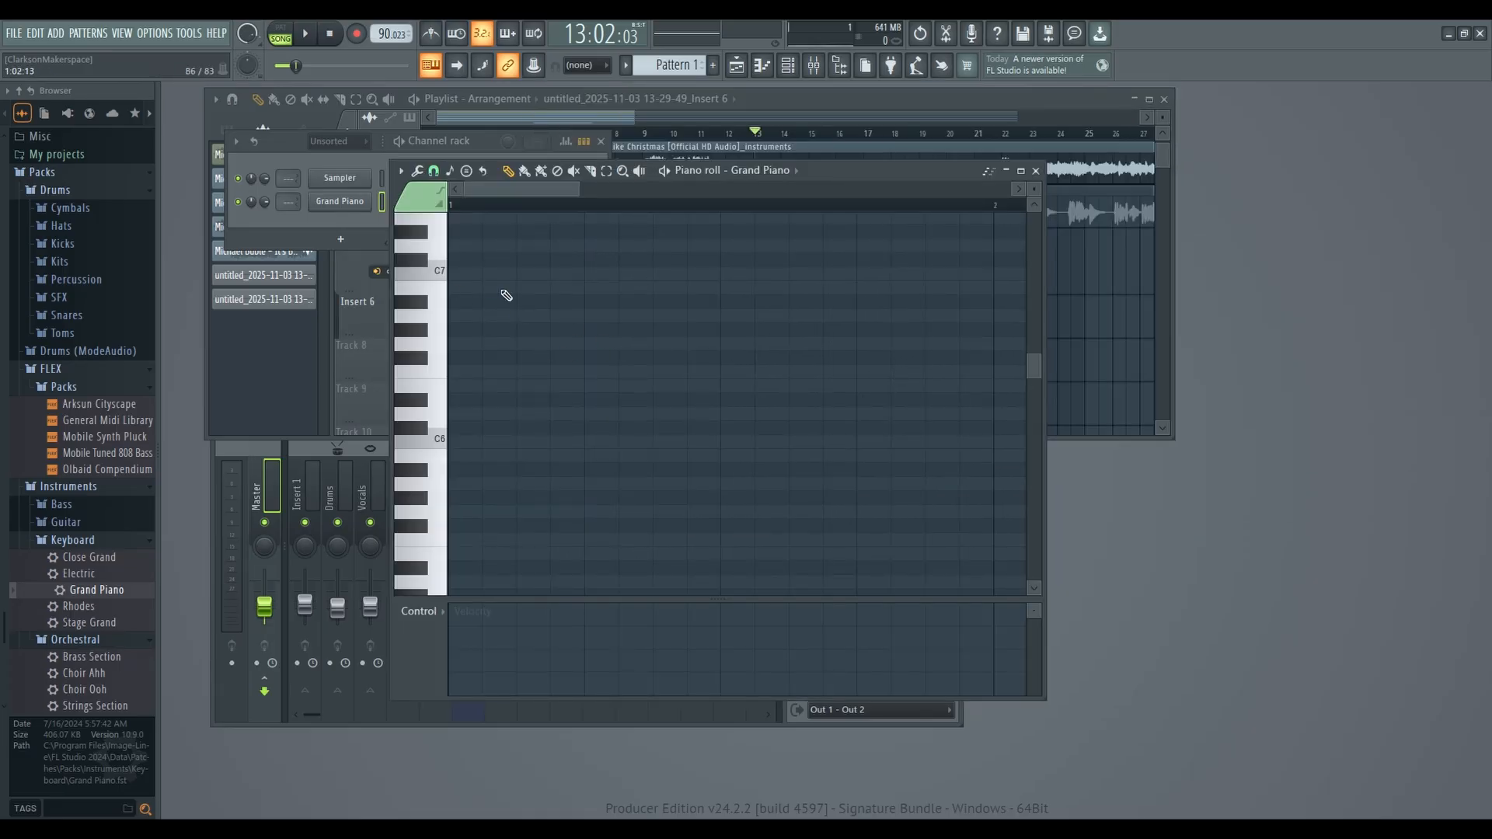
pyautogui.press('space')
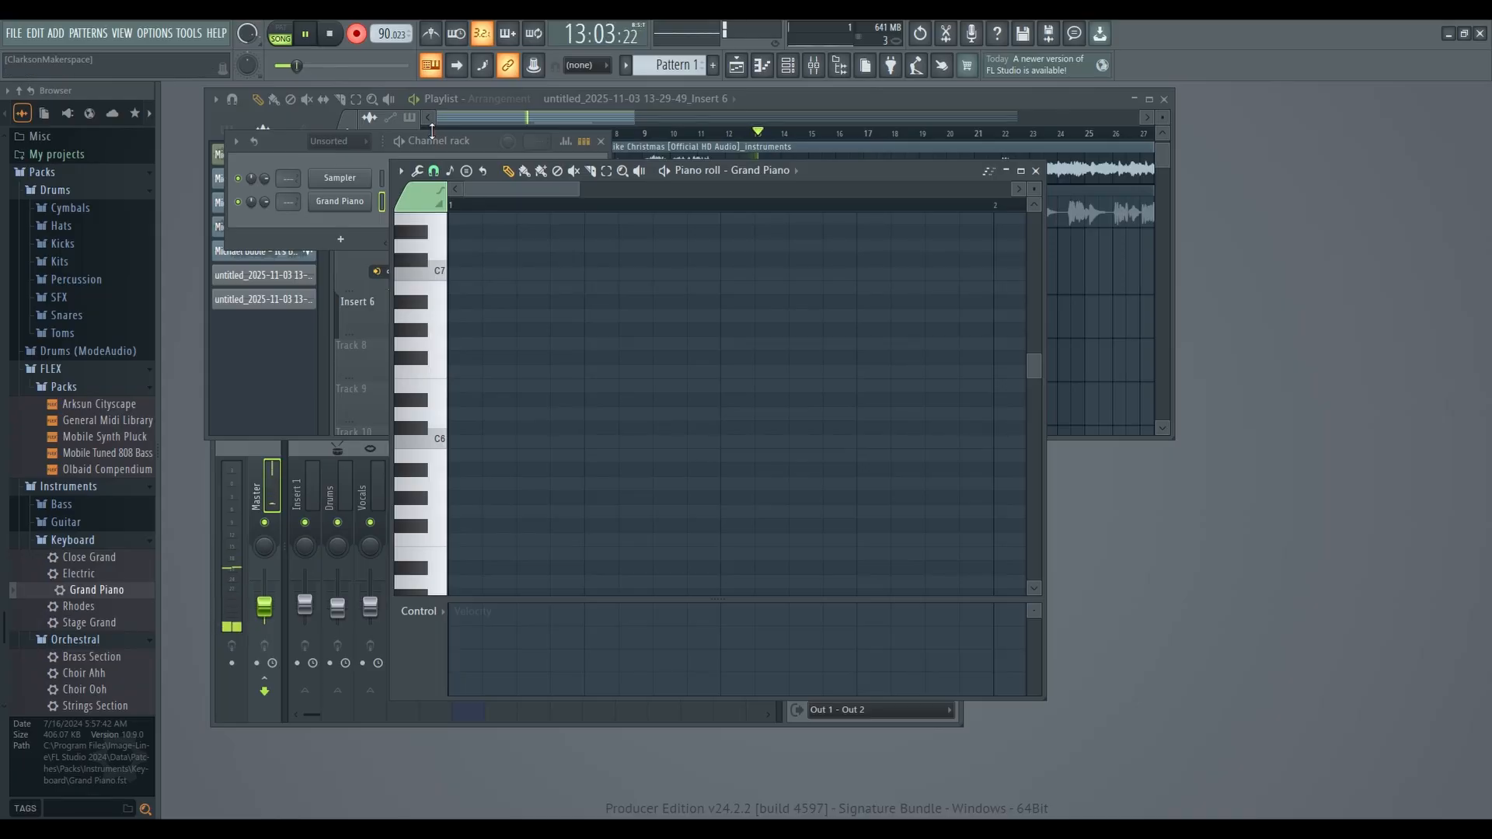
pyautogui.press('m')
pyautogui.press('n')
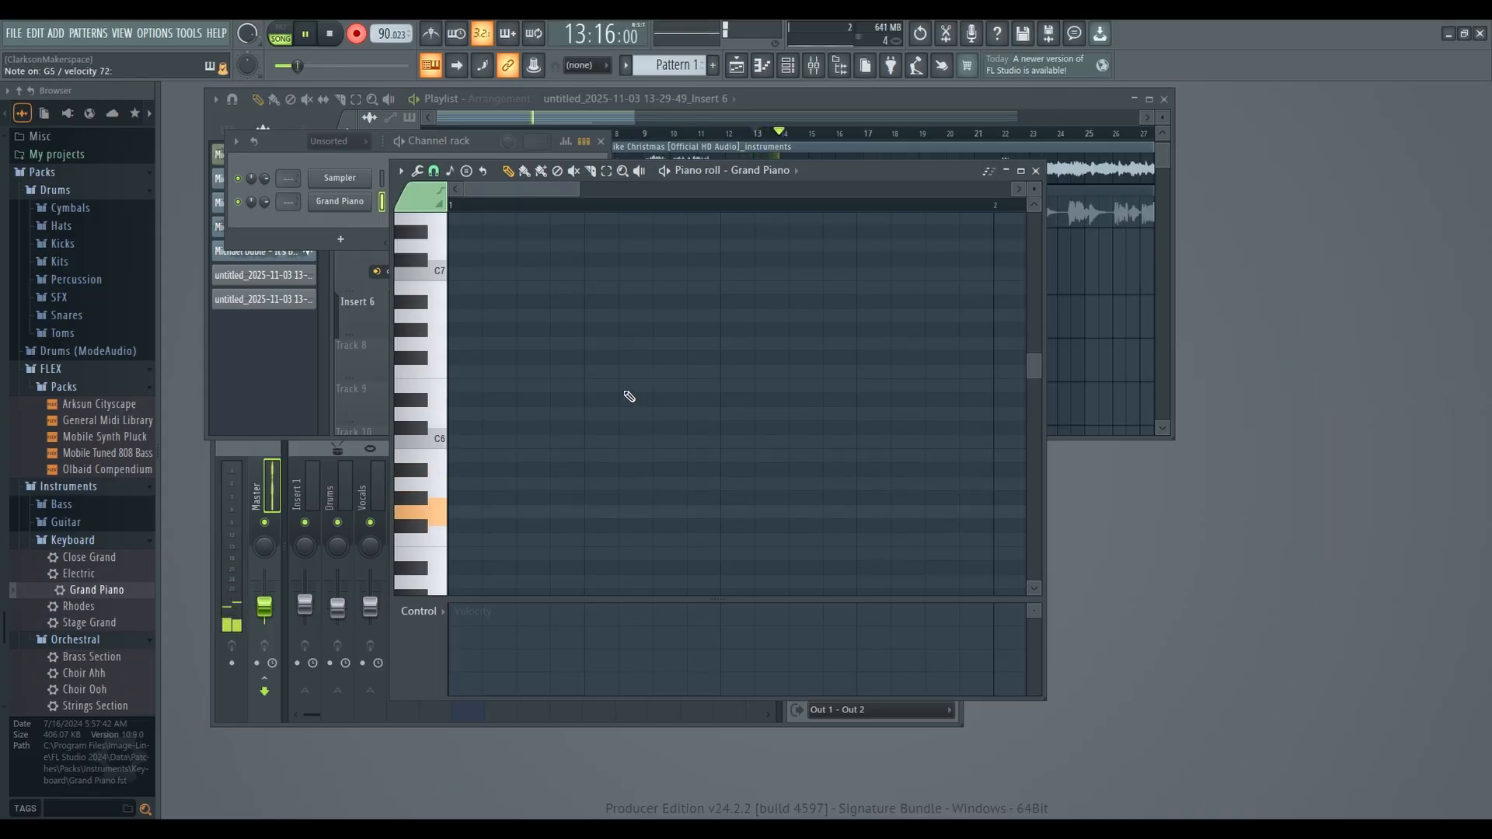
pyautogui.scroll(-3, 566, 426)
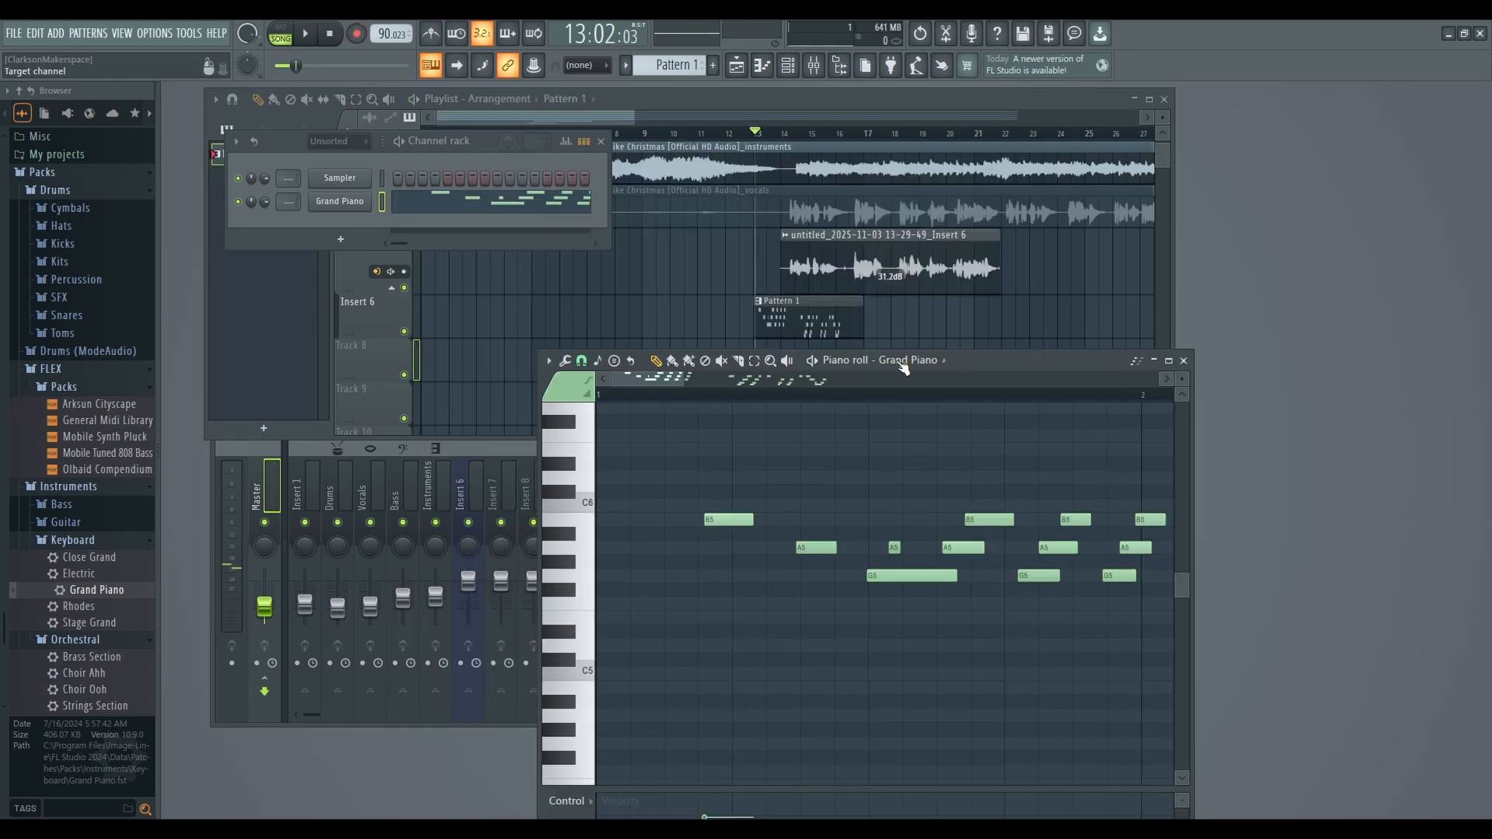
# Step: Play back the recorded piano part, look through its notes in the piano roll, and stop playback
pyautogui.click(902, 362)
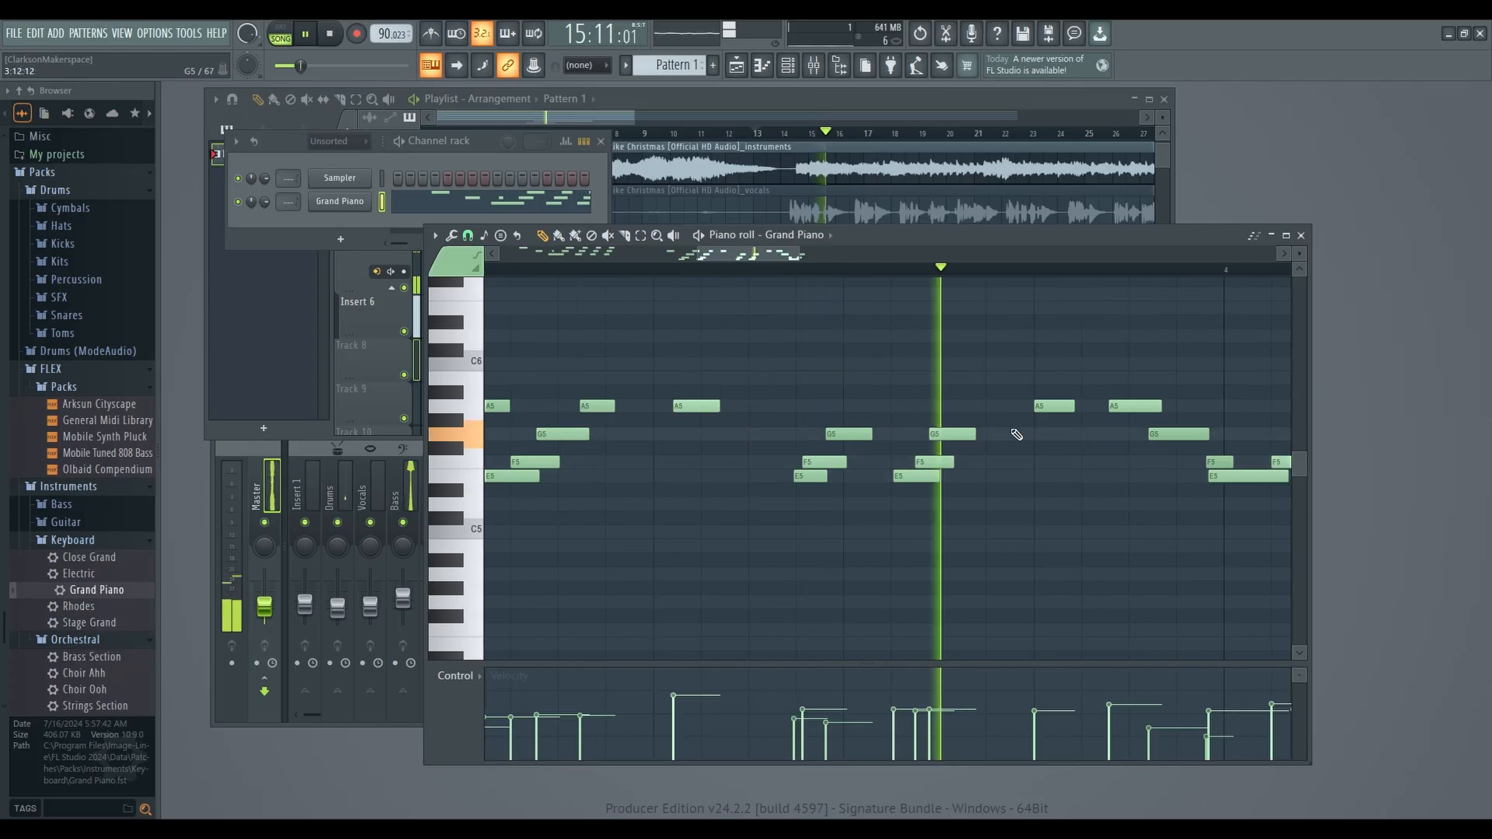
pyautogui.moveTo(707, 427); pyautogui.dragTo(690, 428)
pyautogui.moveTo(786, 459); pyautogui.dragTo(1316, 502)
pyautogui.moveTo(897, 476); pyautogui.dragTo(1476, 384)
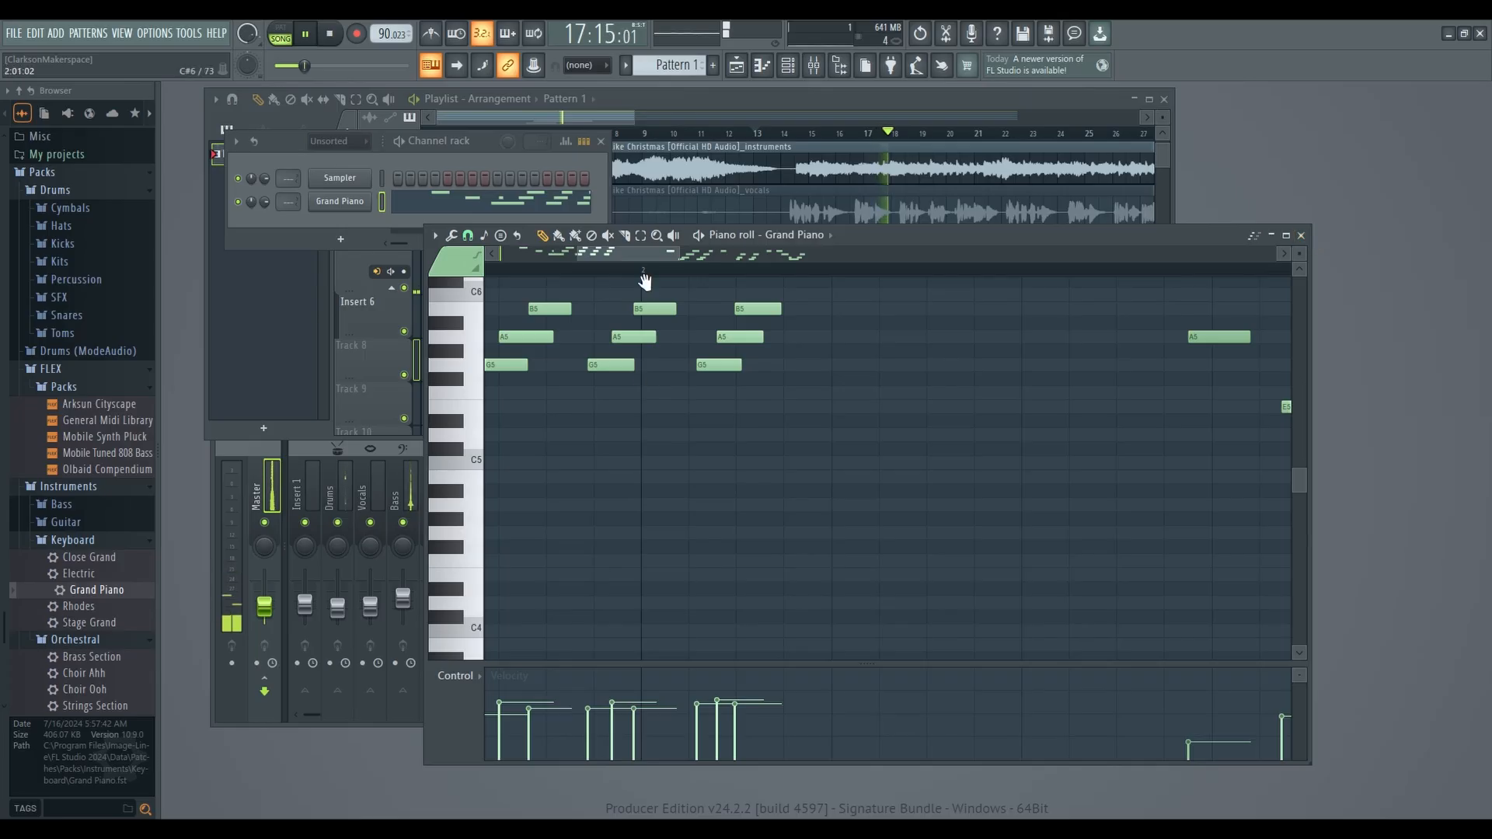
pyautogui.moveTo(653, 296); pyautogui.dragTo(796, 503)
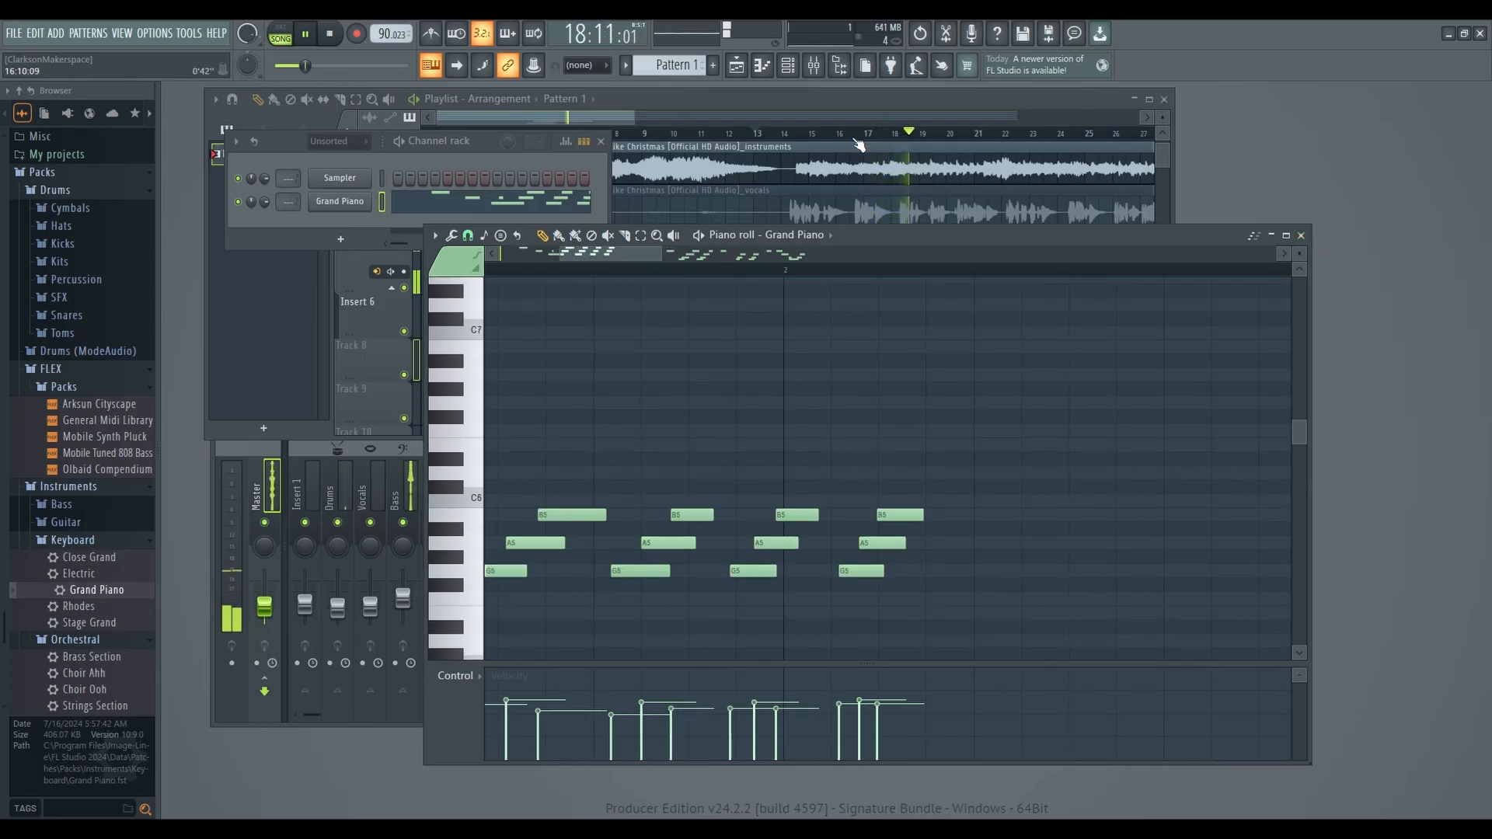
pyautogui.press('space')
# Step: Raise the B5 note late in bar 1 to E6, add two E6 notes and one each of C#6, A5 and G#5 in bar 2, and audition them
pyautogui.moveTo(677, 512); pyautogui.dragTo(677, 445)
pyautogui.click(657, 270)
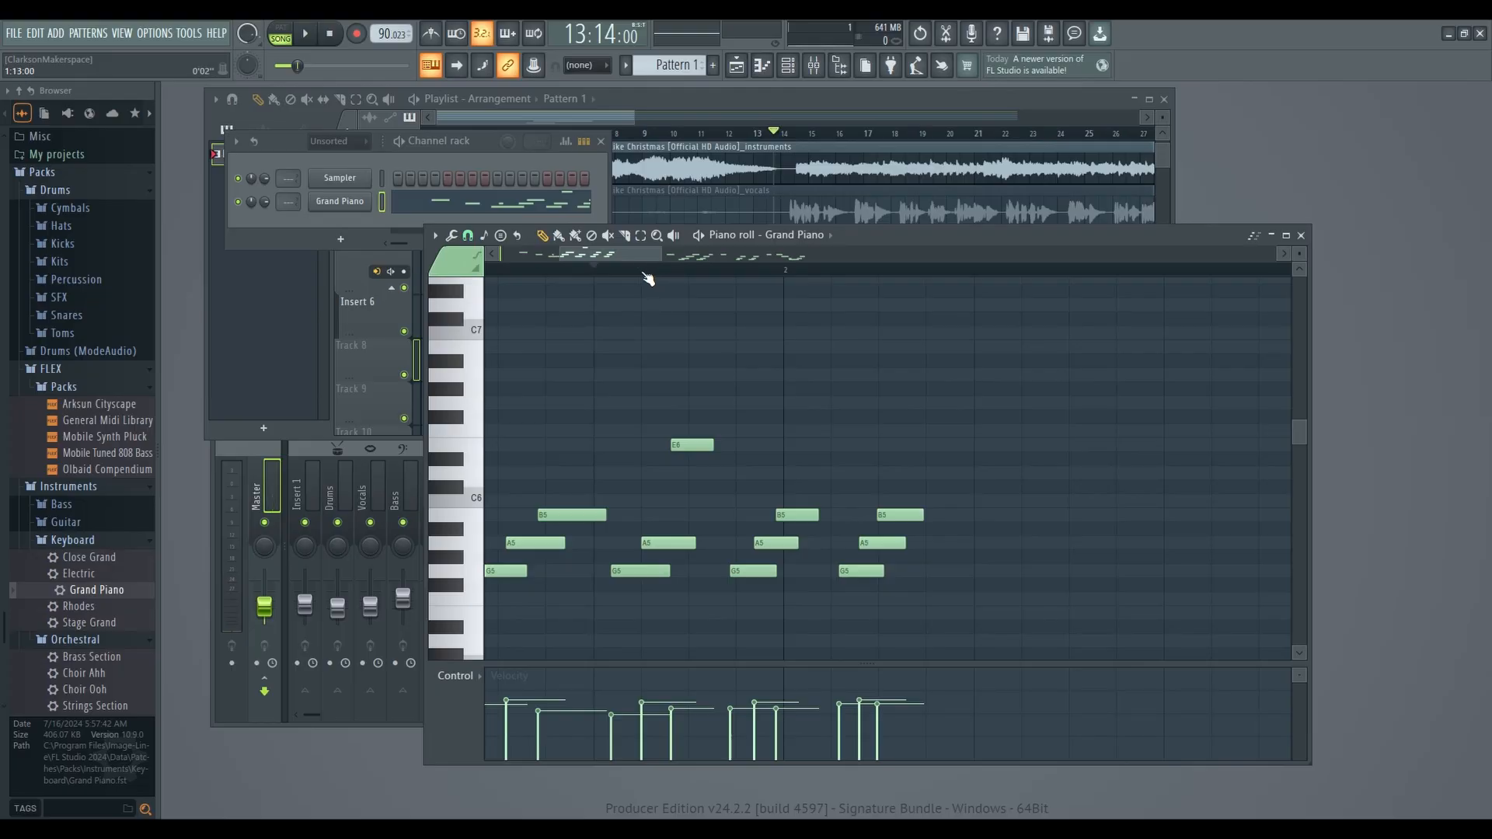
pyautogui.click(1088, 445)
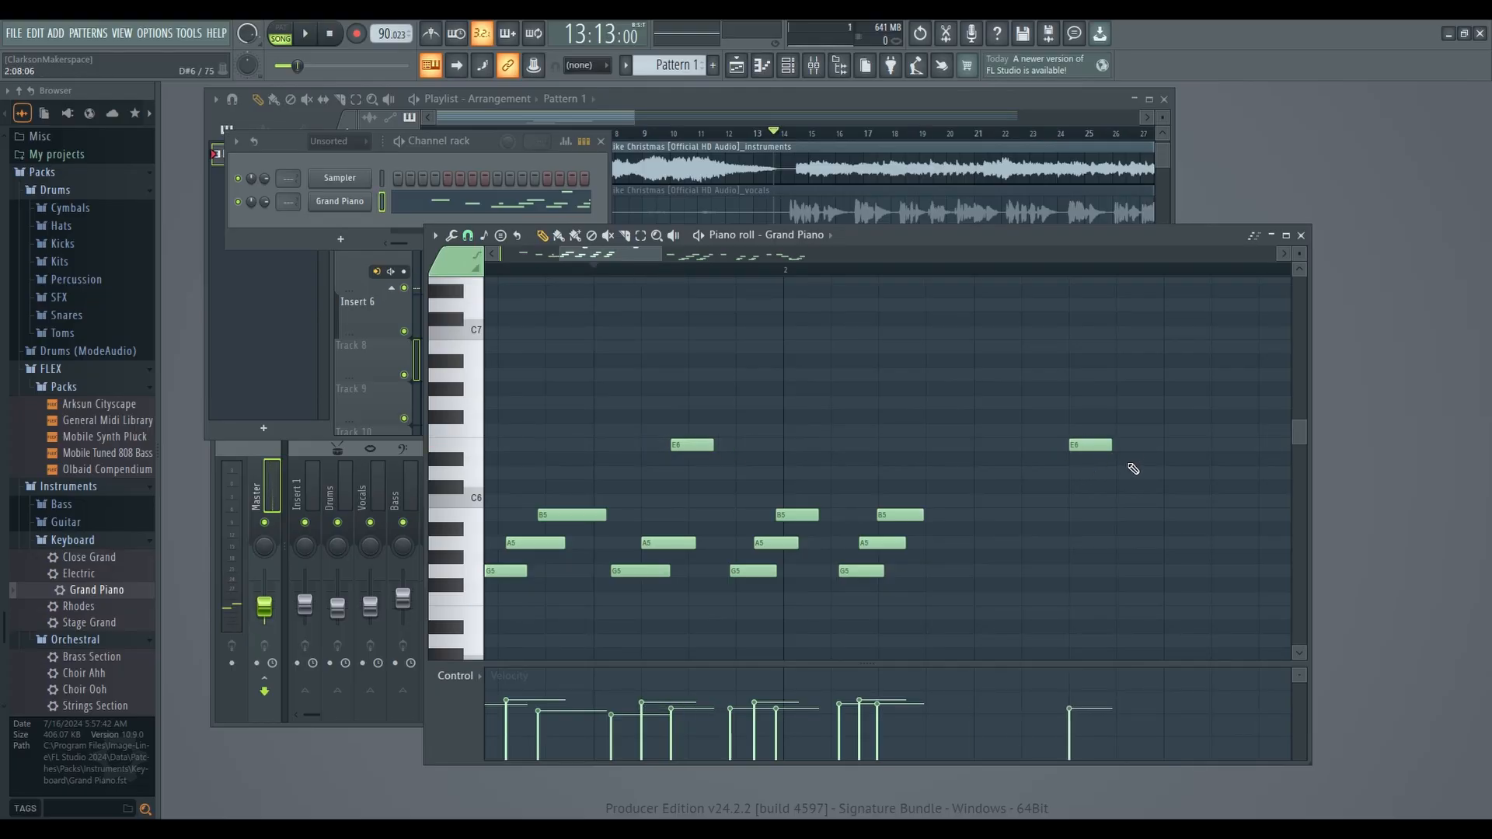
pyautogui.click(1226, 445)
pyautogui.click(1128, 487)
pyautogui.click(1126, 542)
pyautogui.click(1127, 556)
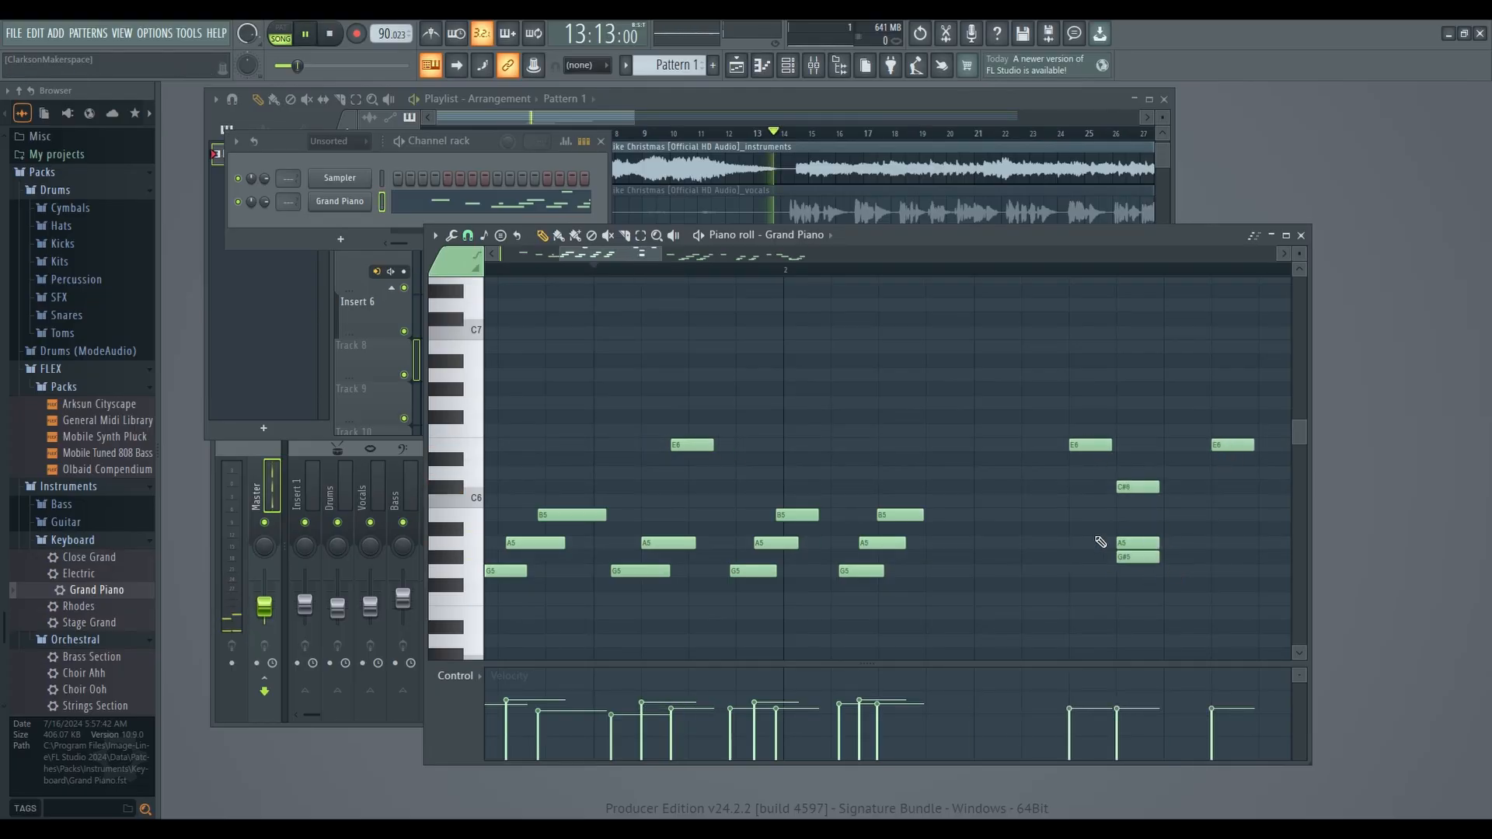
pyautogui.press('space')
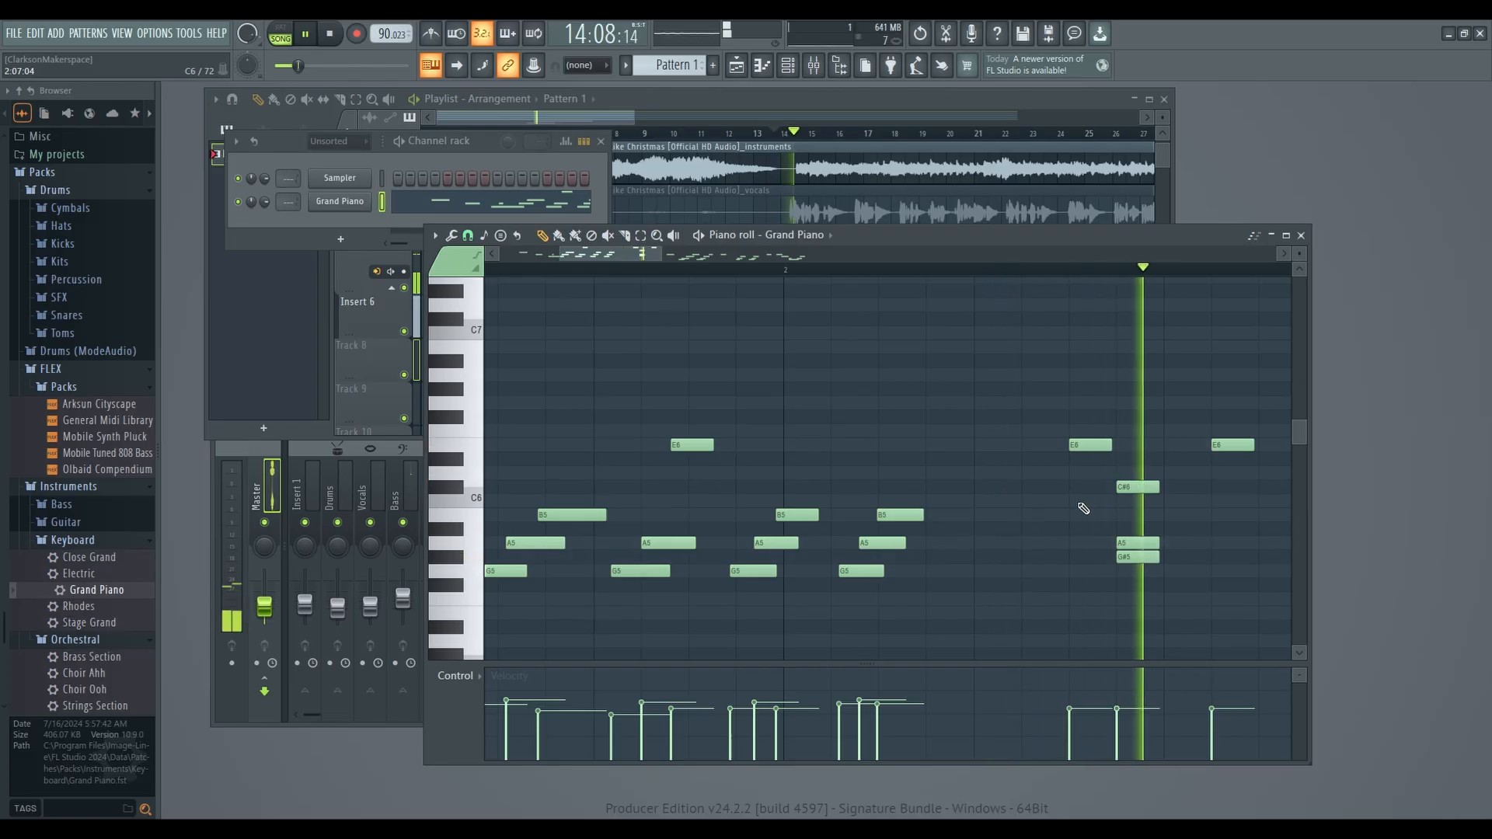
pyautogui.press('space')
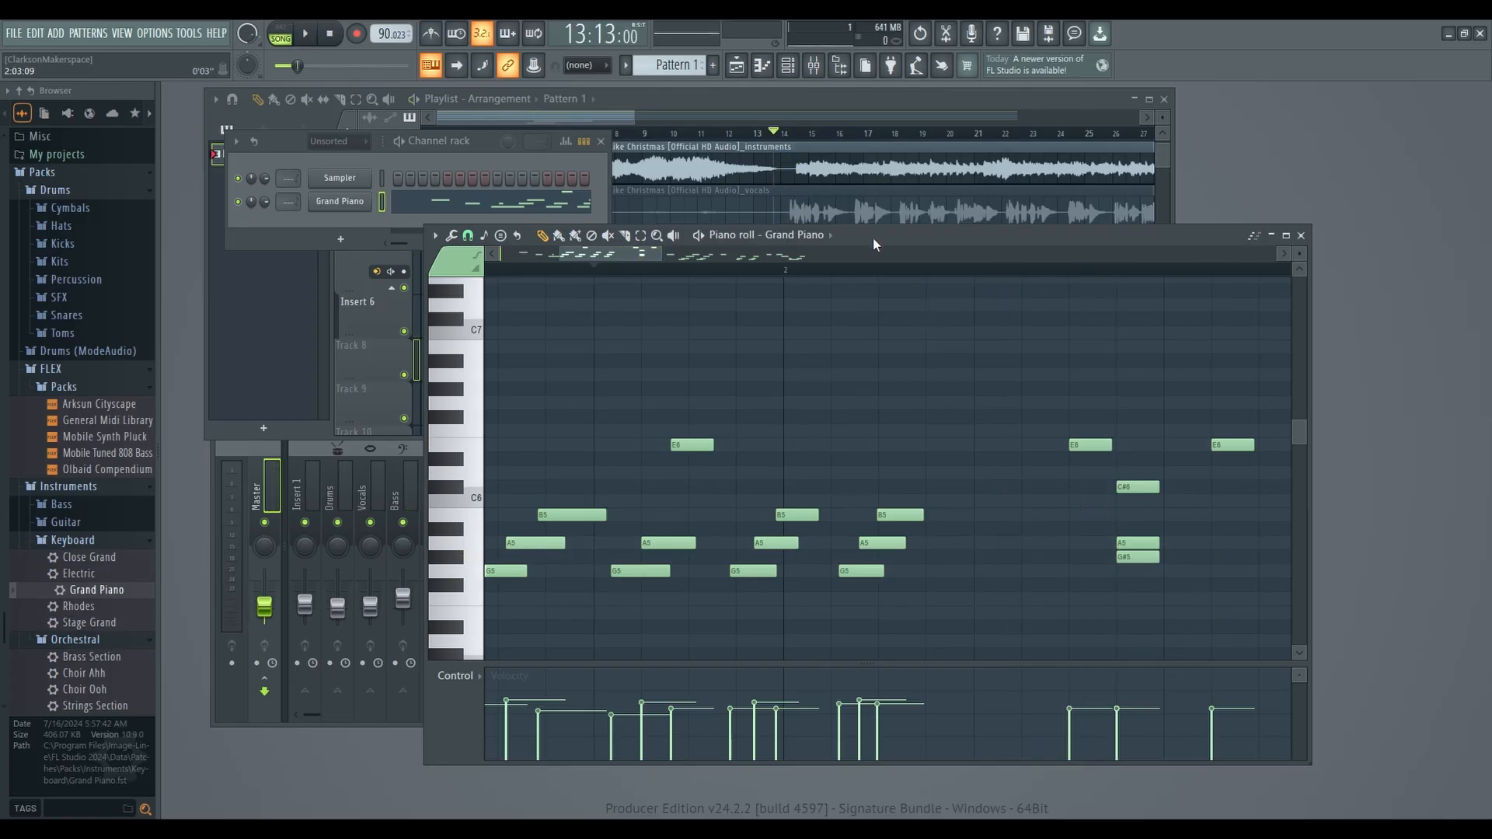
# Step: Delete all the Grand Piano notes in the visible passage across bars 1 and 2 of the piano roll
pyautogui.moveTo(881, 238); pyautogui.dragTo(892, 175)
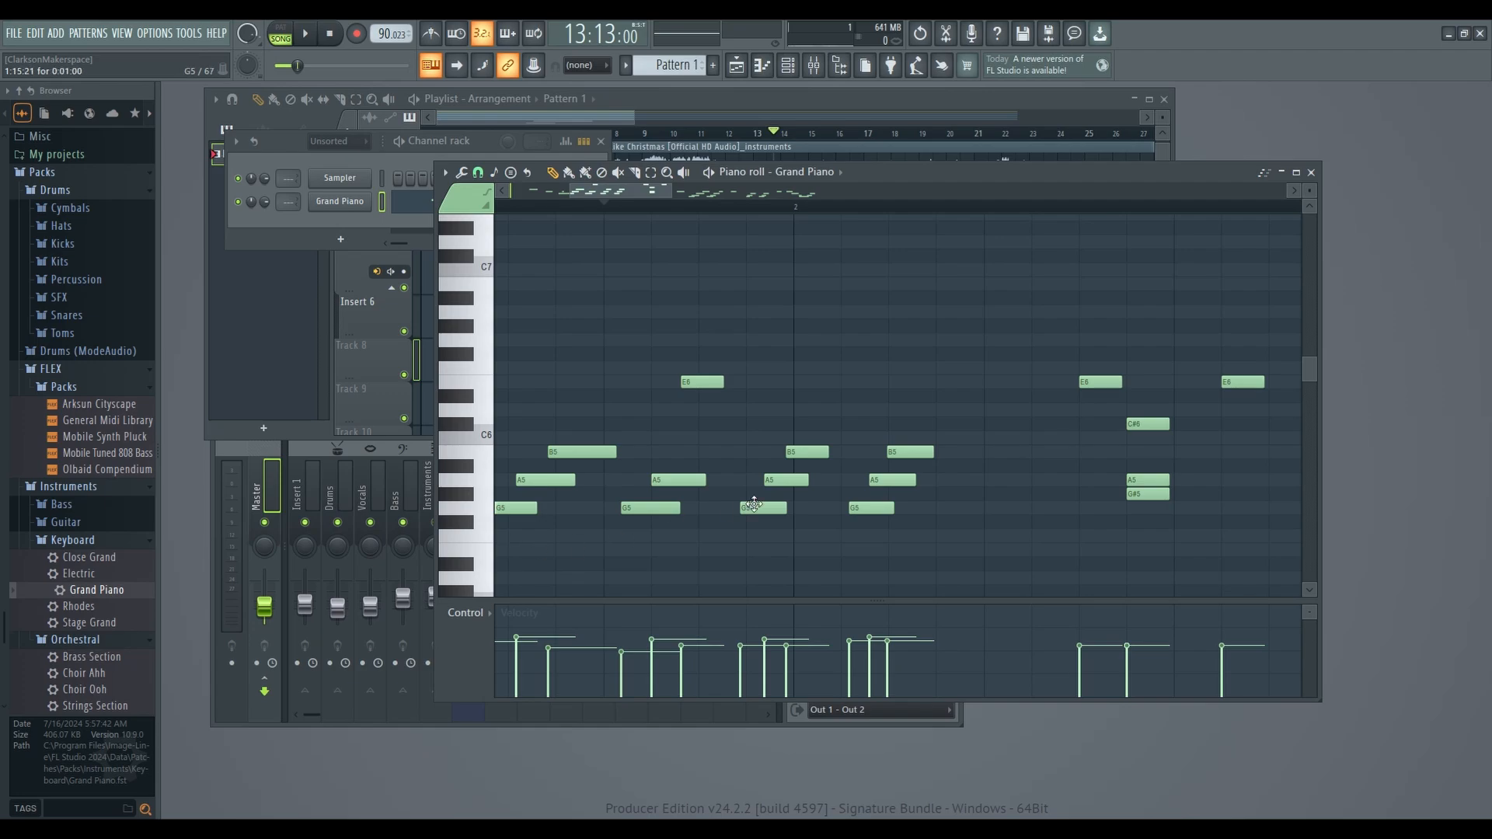
pyautogui.rightClick(872, 448)
pyautogui.rightClick(854, 475)
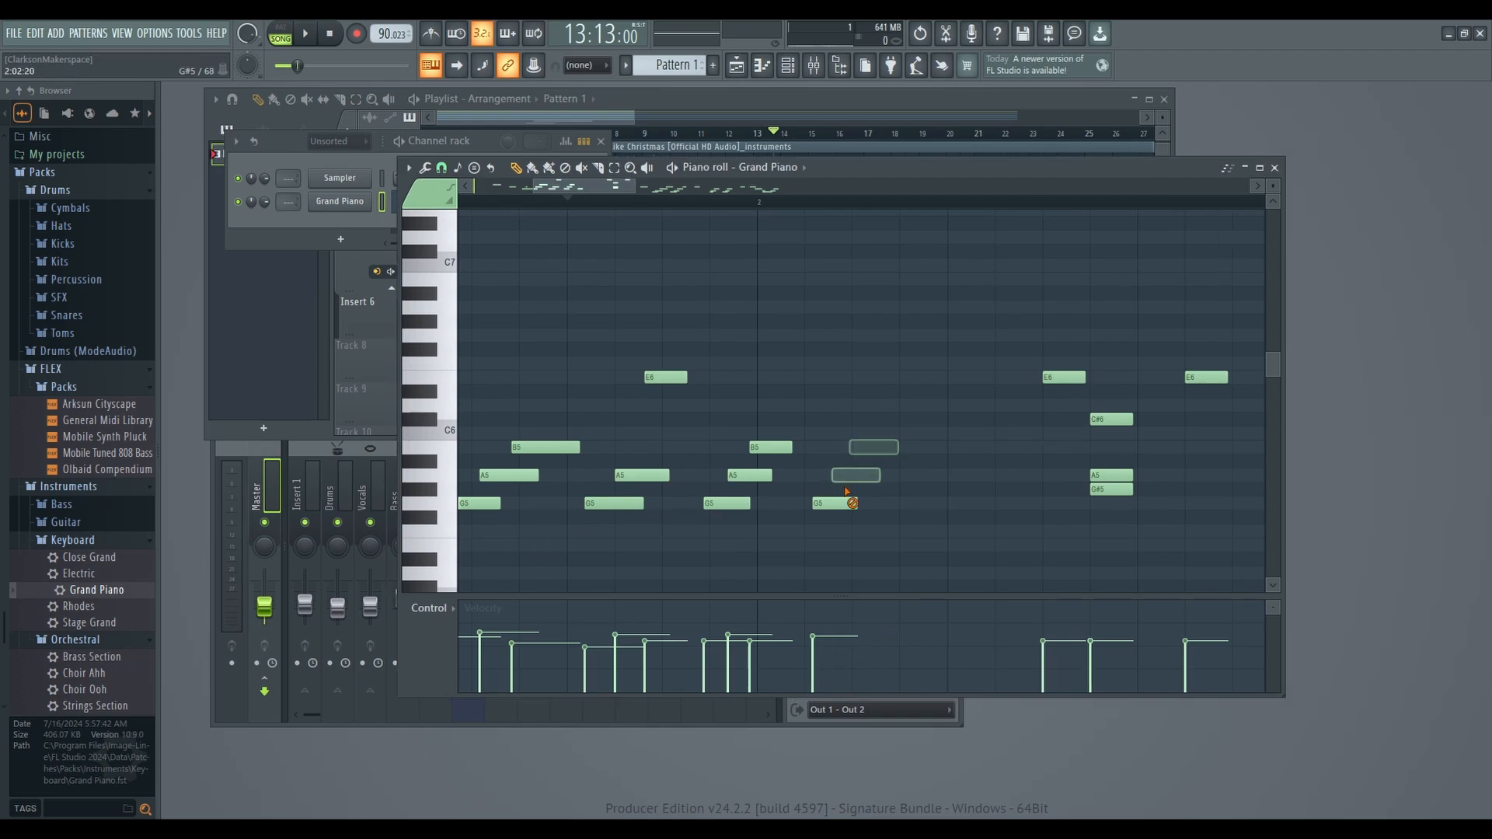
pyautogui.rightClick(850, 503)
pyautogui.rightClick(728, 503)
pyautogui.rightClick(748, 475)
pyautogui.rightClick(765, 448)
pyautogui.rightClick(631, 475)
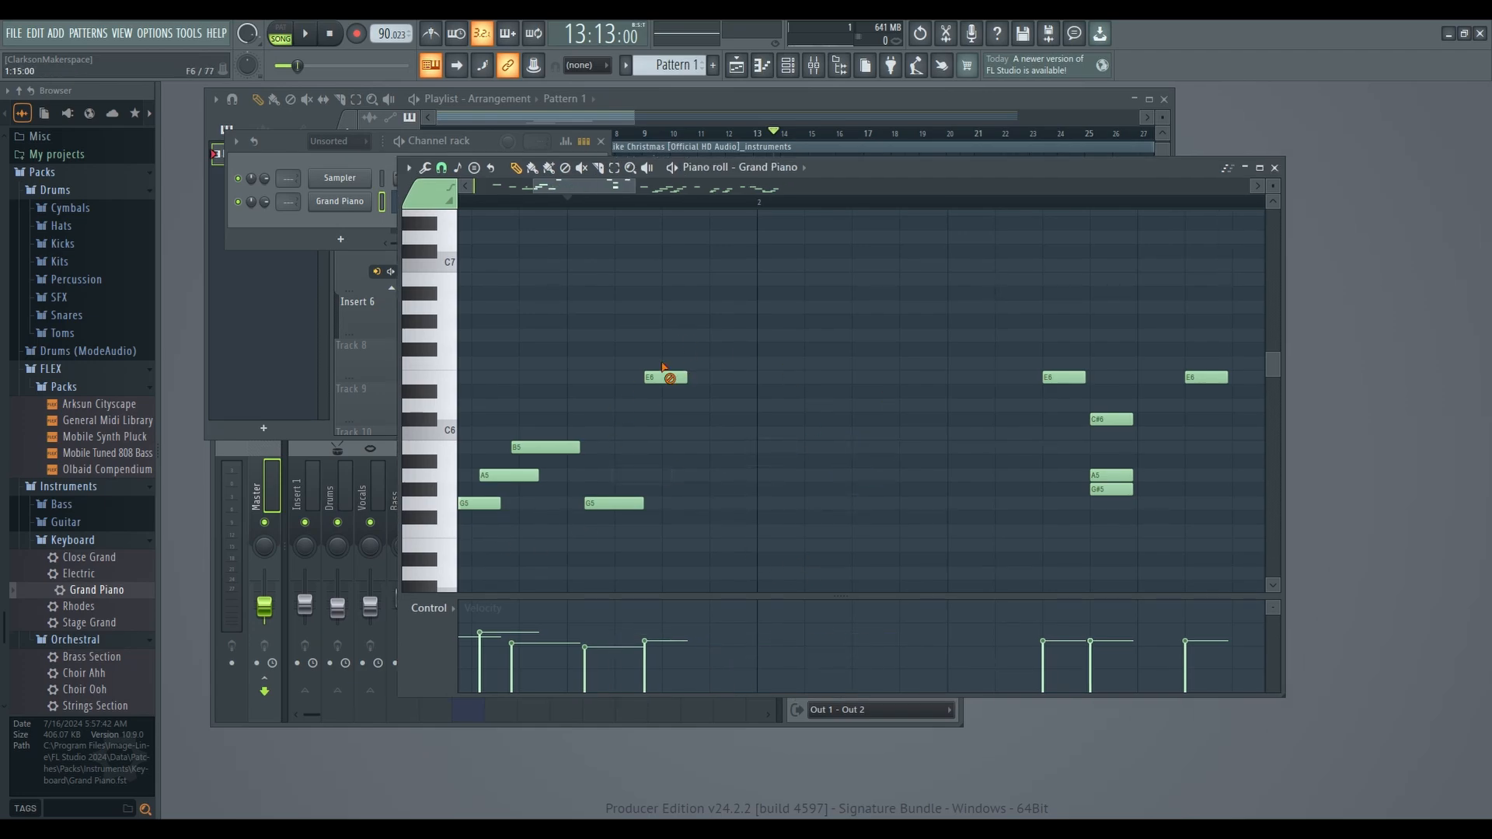
pyautogui.rightClick(665, 378)
pyautogui.rightClick(614, 503)
pyautogui.rightClick(545, 448)
pyautogui.rightClick(509, 474)
pyautogui.rightClick(489, 503)
pyautogui.rightClick(1064, 378)
pyautogui.rightClick(1111, 489)
pyautogui.rightClick(1111, 474)
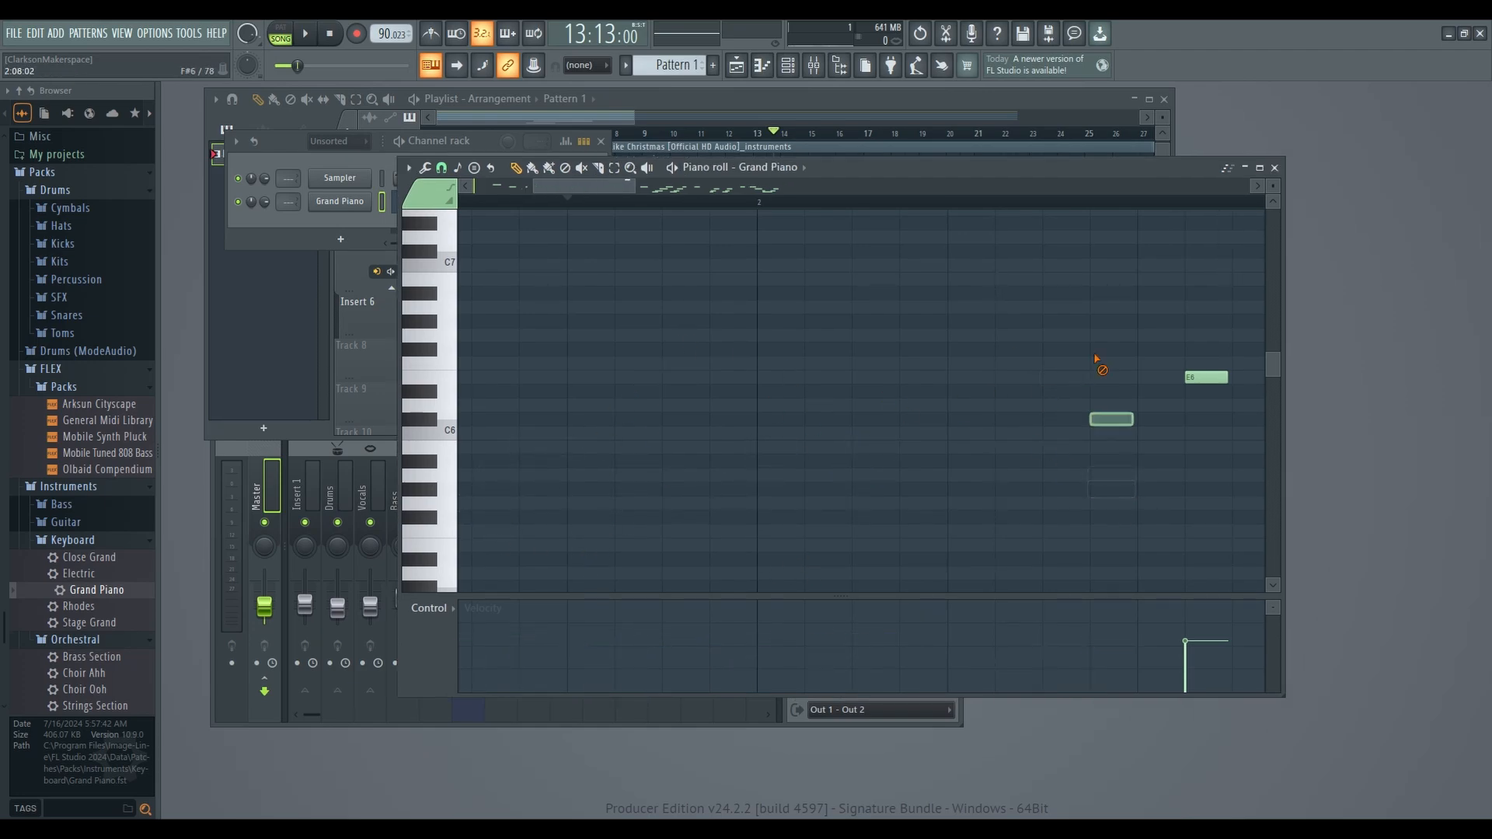
pyautogui.rightClick(1111, 420)
pyautogui.rightClick(1206, 378)
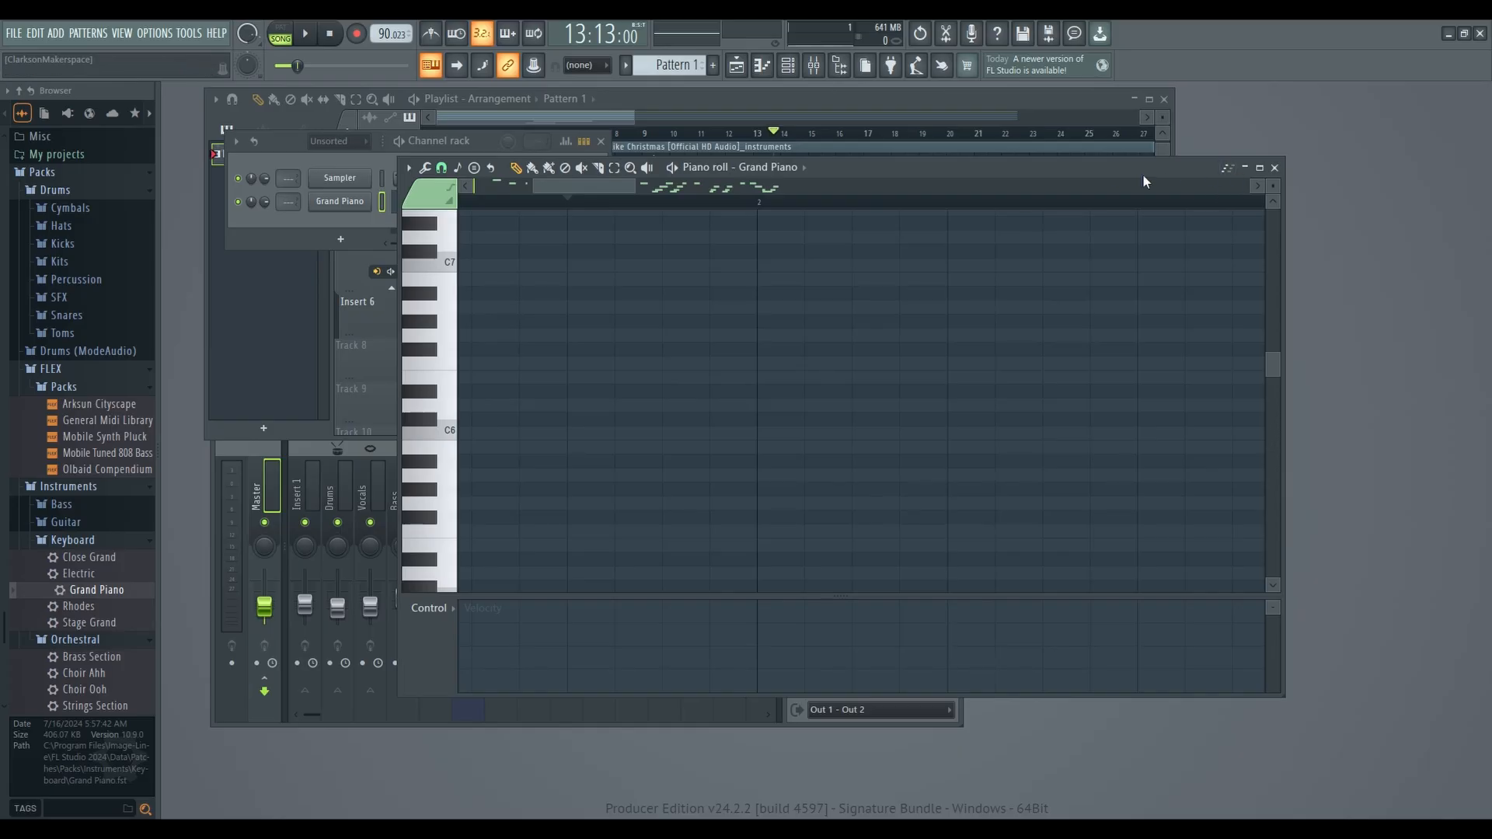
# Step: Close the piano roll and delete Track 8 from the playlist
pyautogui.moveTo(1142, 174); pyautogui.dragTo(1131, 319)
pyautogui.click(1262, 314)
pyautogui.rightClick(382, 365)
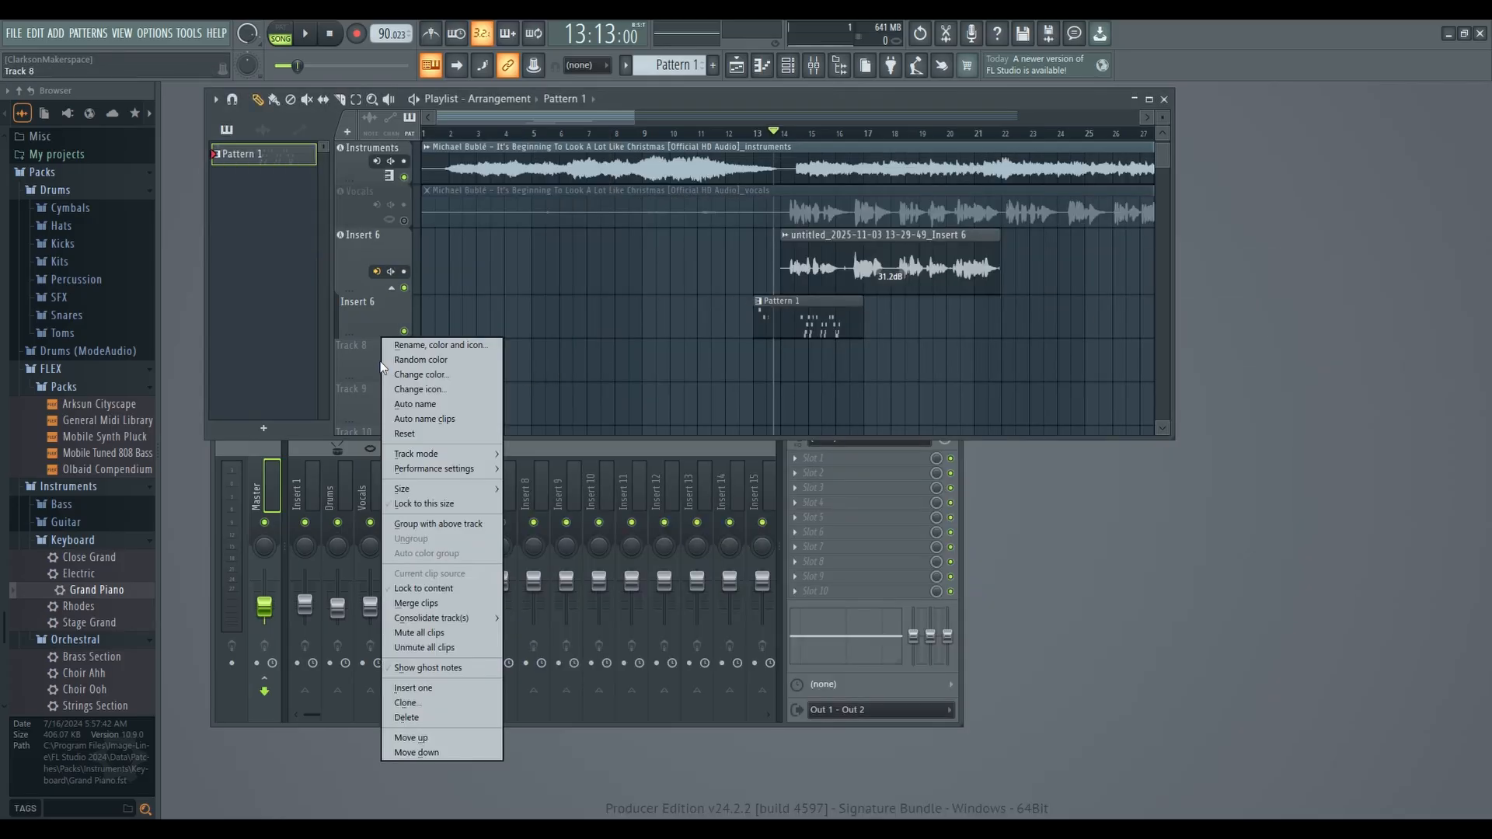
pyautogui.click(412, 718)
# Step: Remove the Pattern 1 clip from the playlist and play back the arrangement from bar 13
pyautogui.scroll(1, 763, 378)
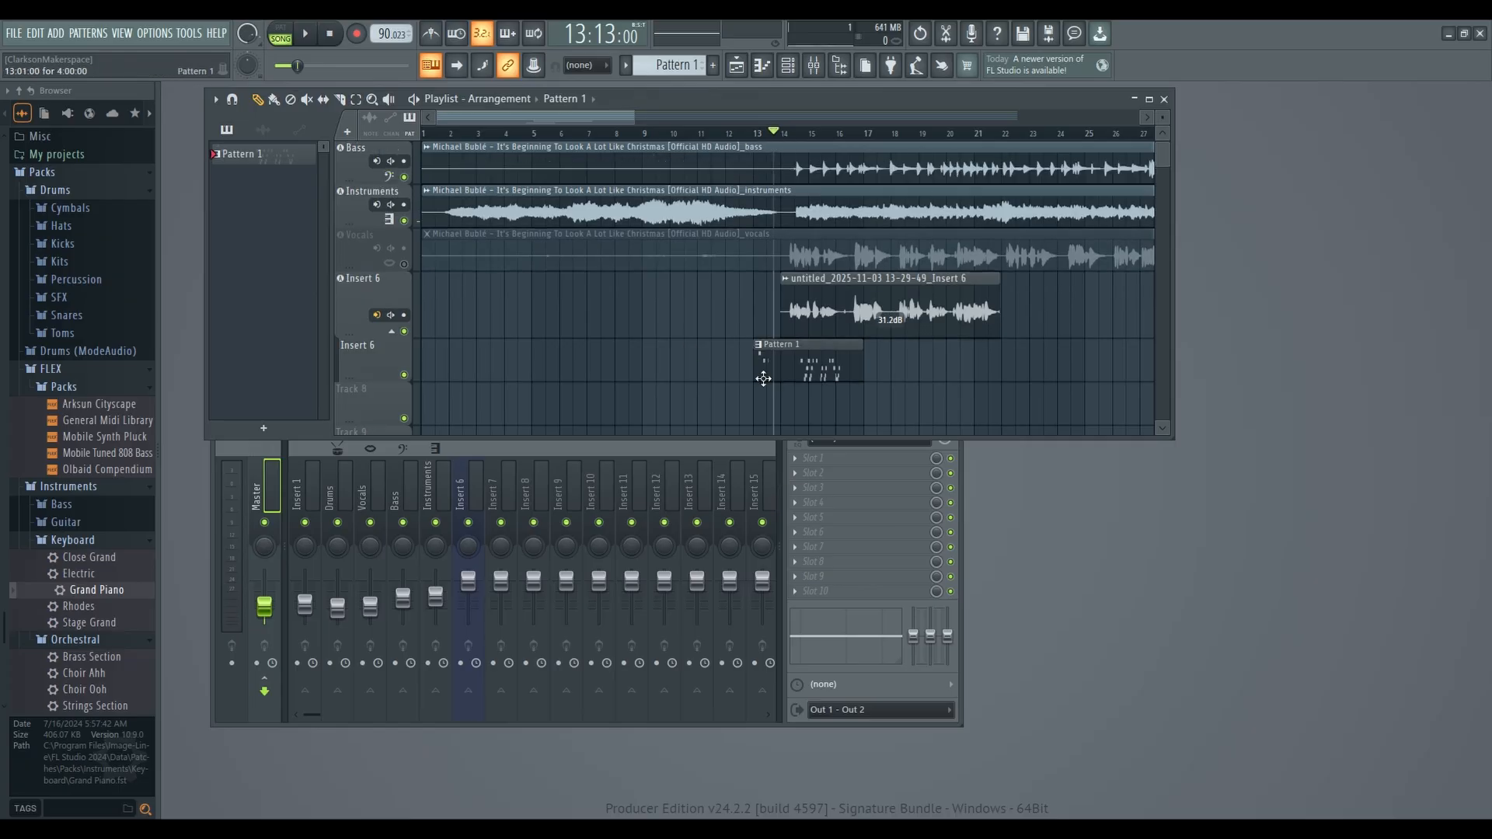
pyautogui.rightClick(752, 376)
pyautogui.press('space')
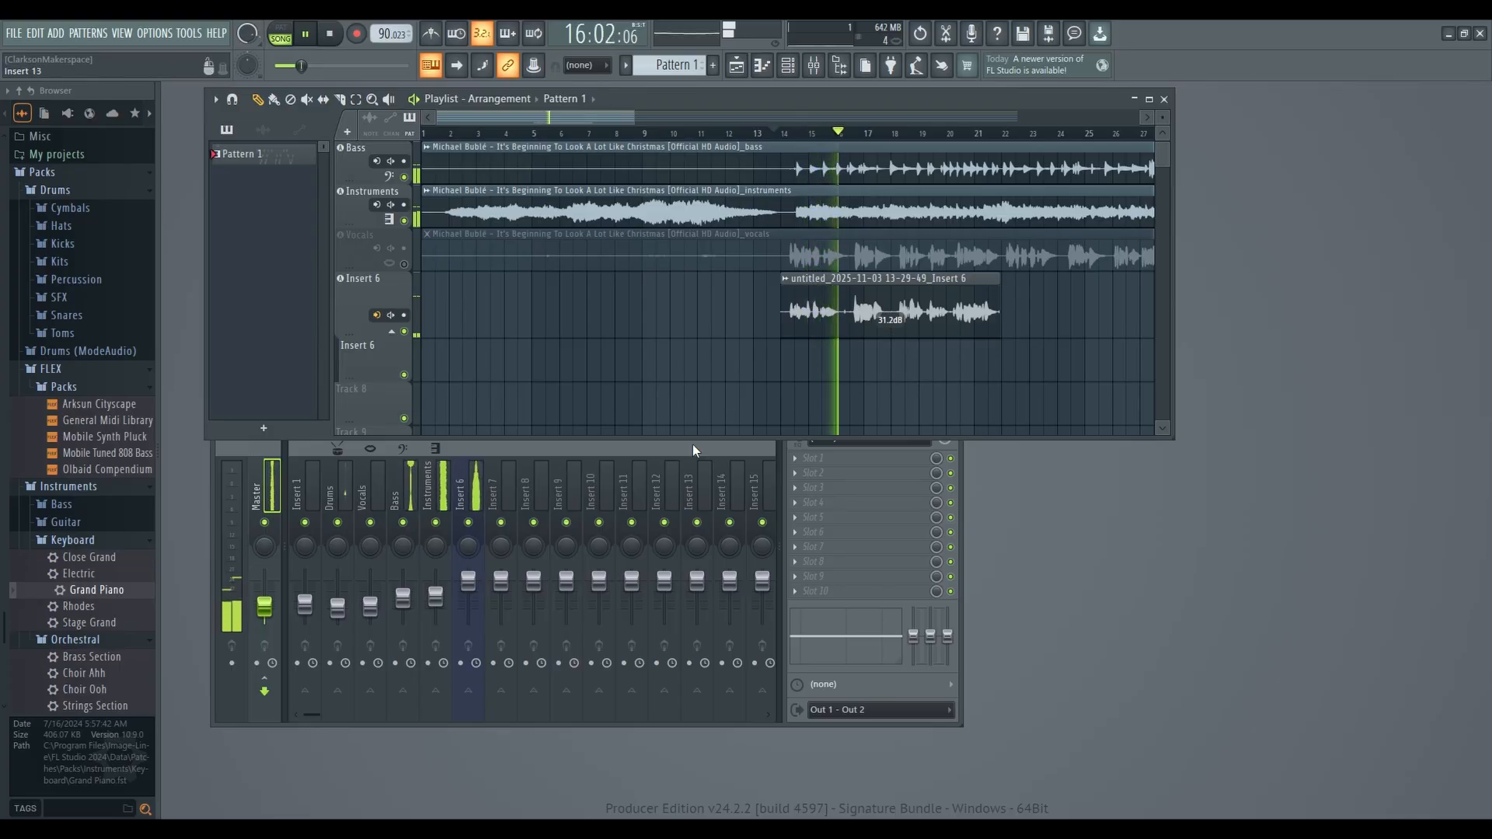
pyautogui.press('space')
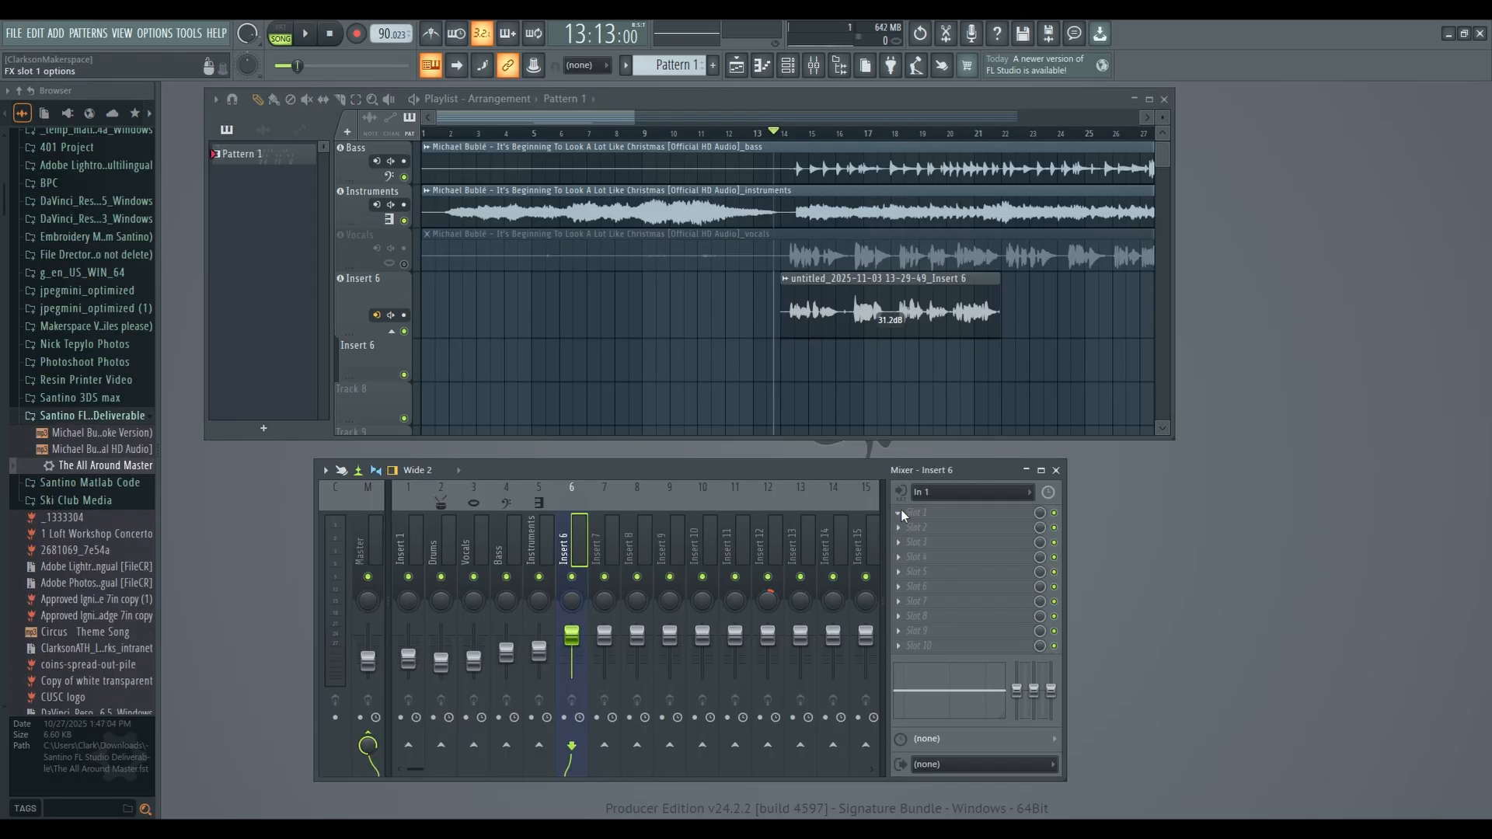
# Step: Load Pitcher into the first effect slot of Insert 6 and play back the vocal take through it
pyautogui.rightClick(901, 515)
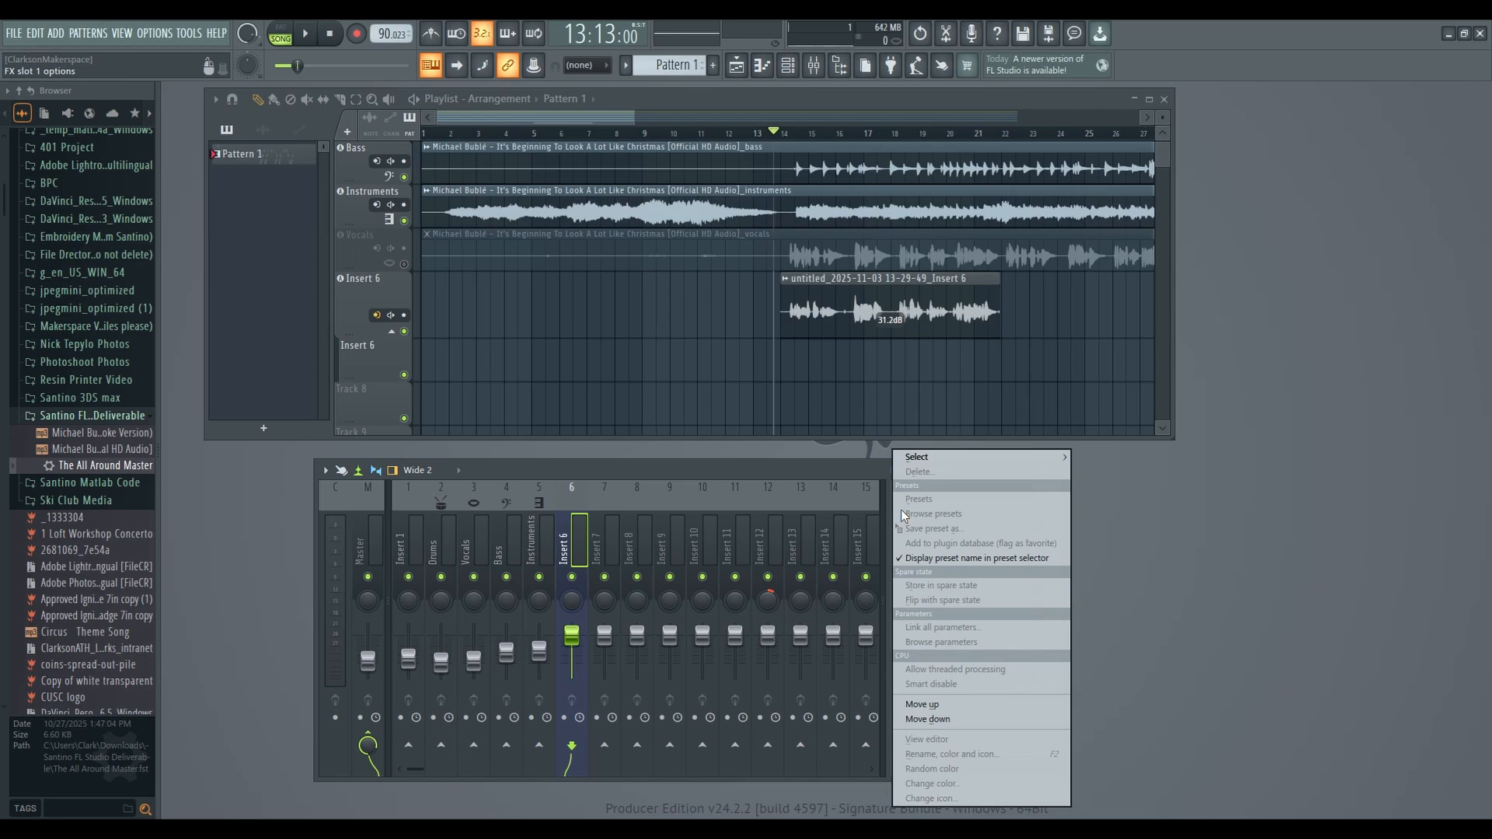
pyautogui.click(1289, 543)
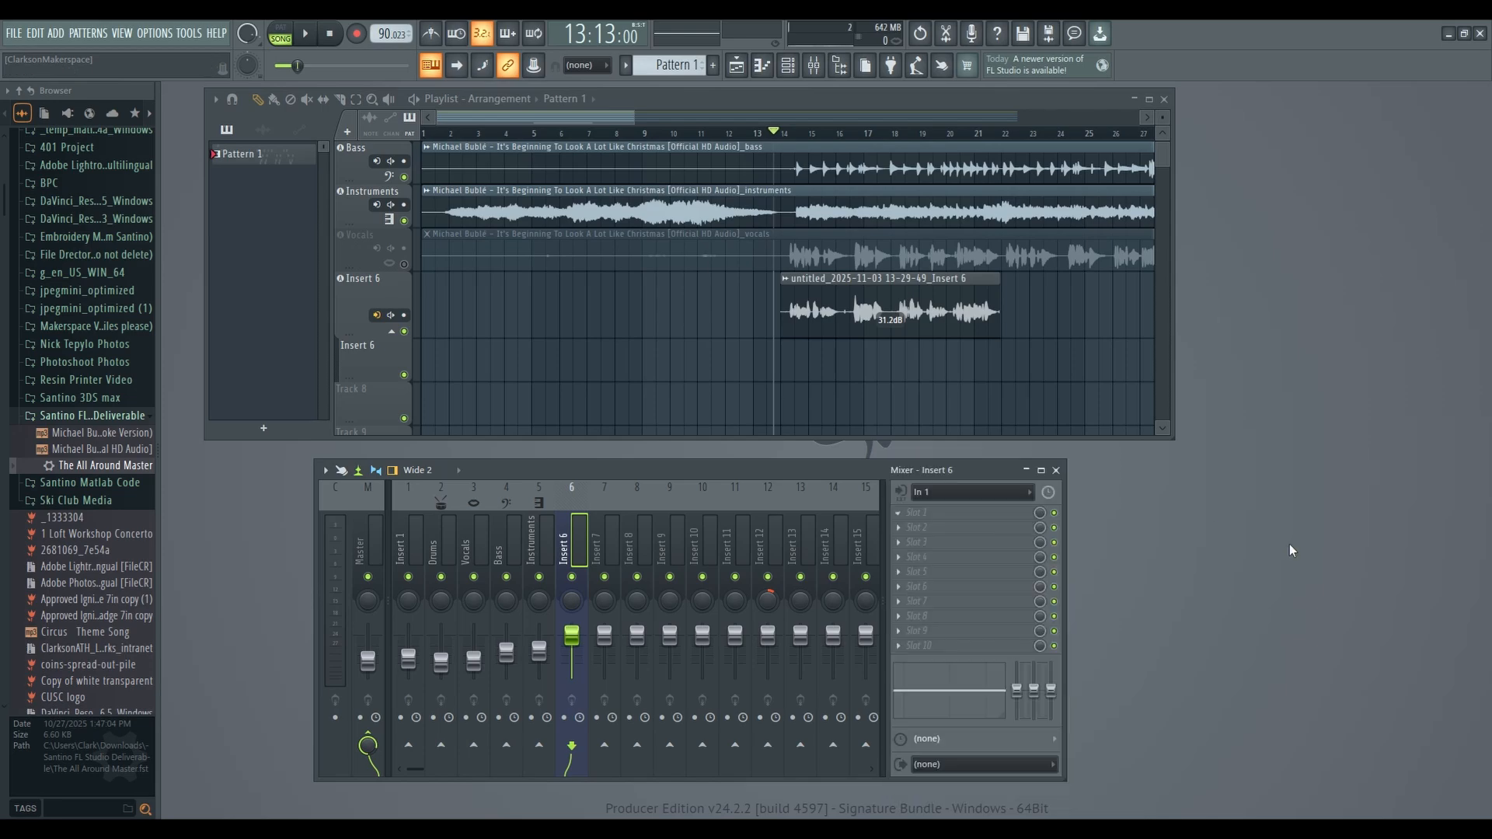
pyautogui.rightClick(898, 511)
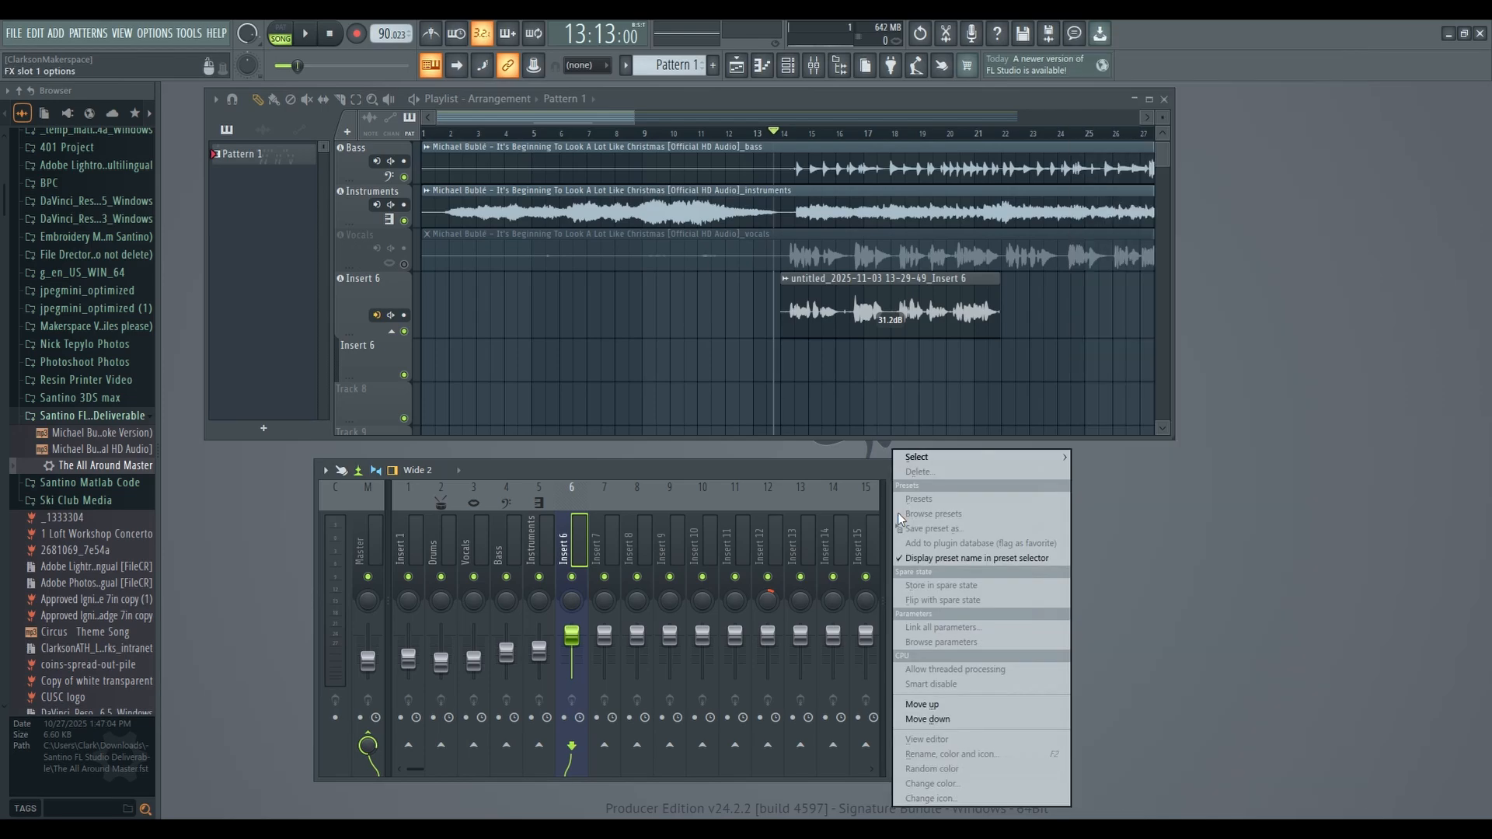
pyautogui.moveTo(925, 457)
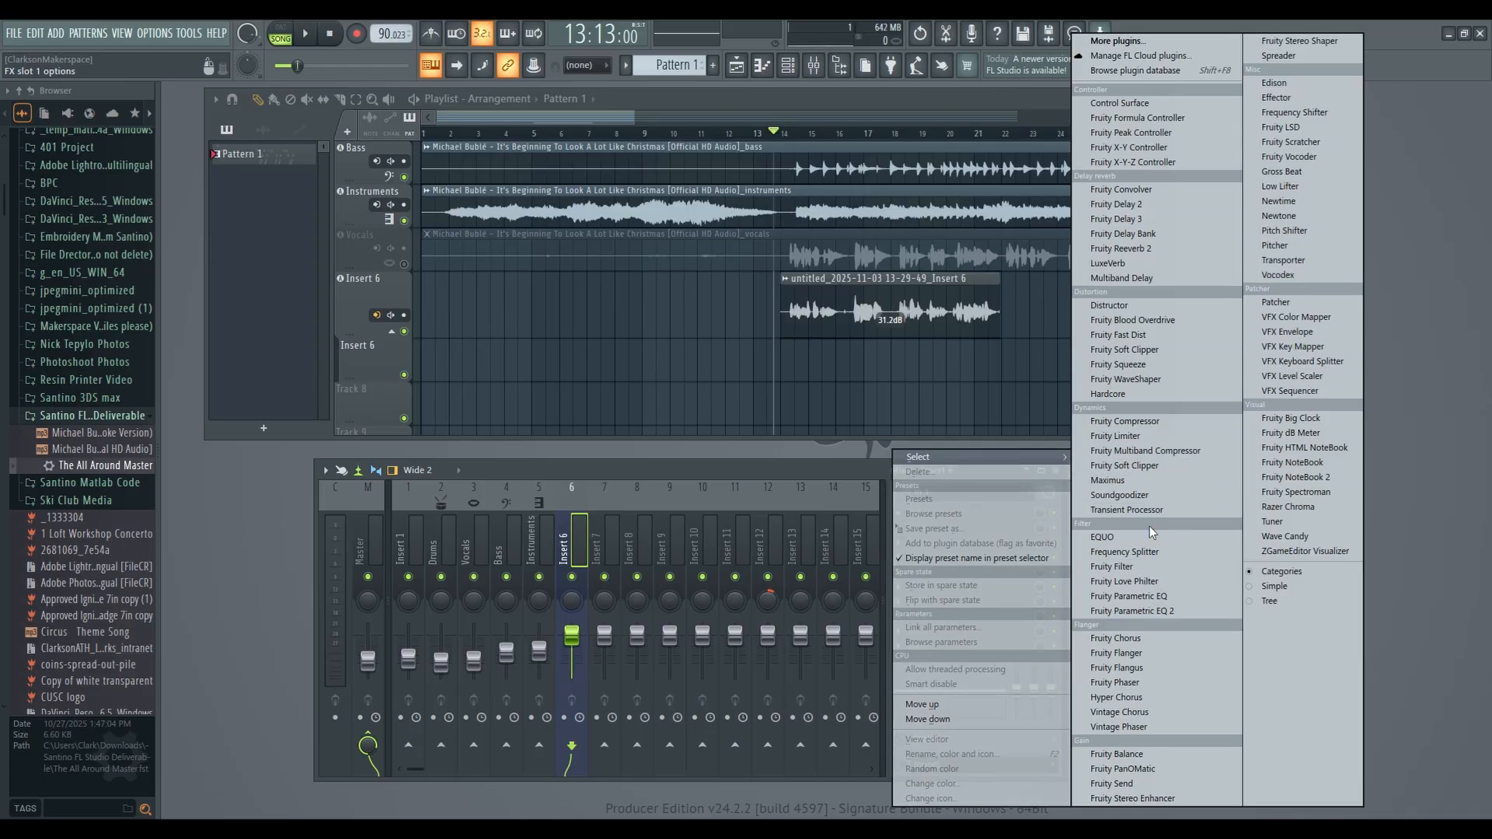
pyautogui.click(1279, 245)
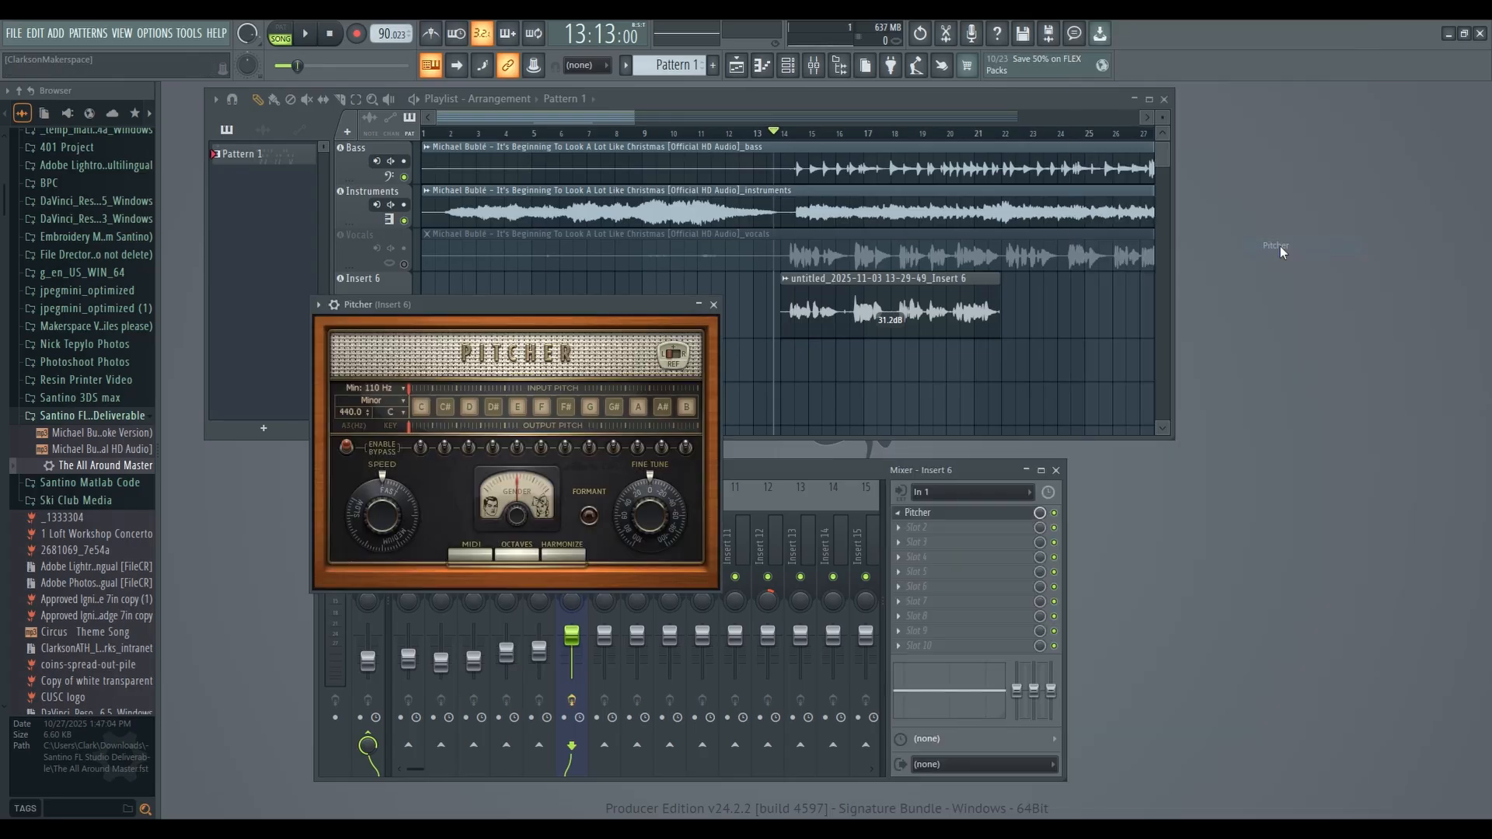
pyautogui.moveTo(630, 320); pyautogui.dragTo(1149, 230)
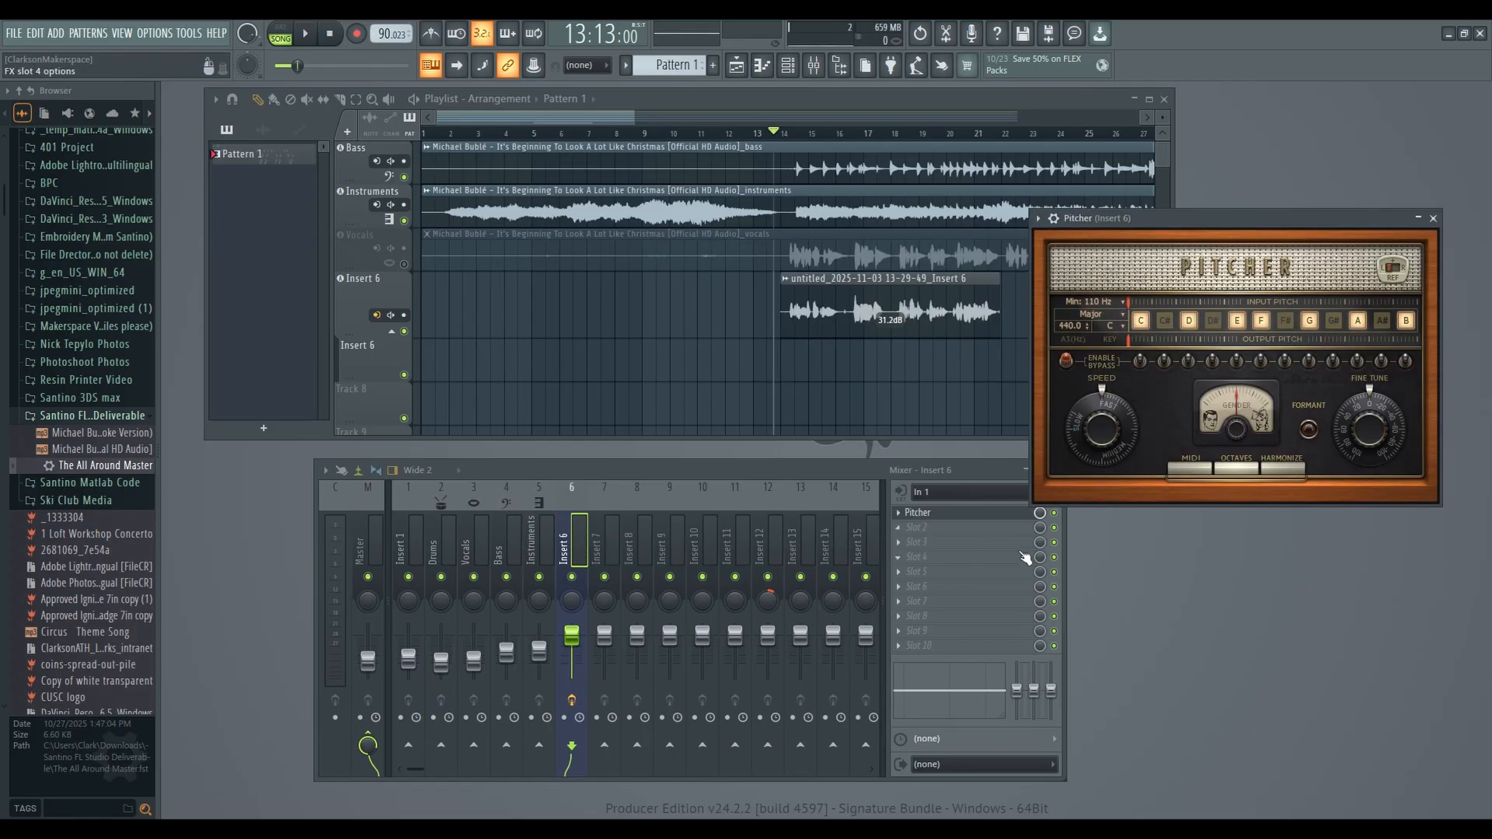
pyautogui.press('space')
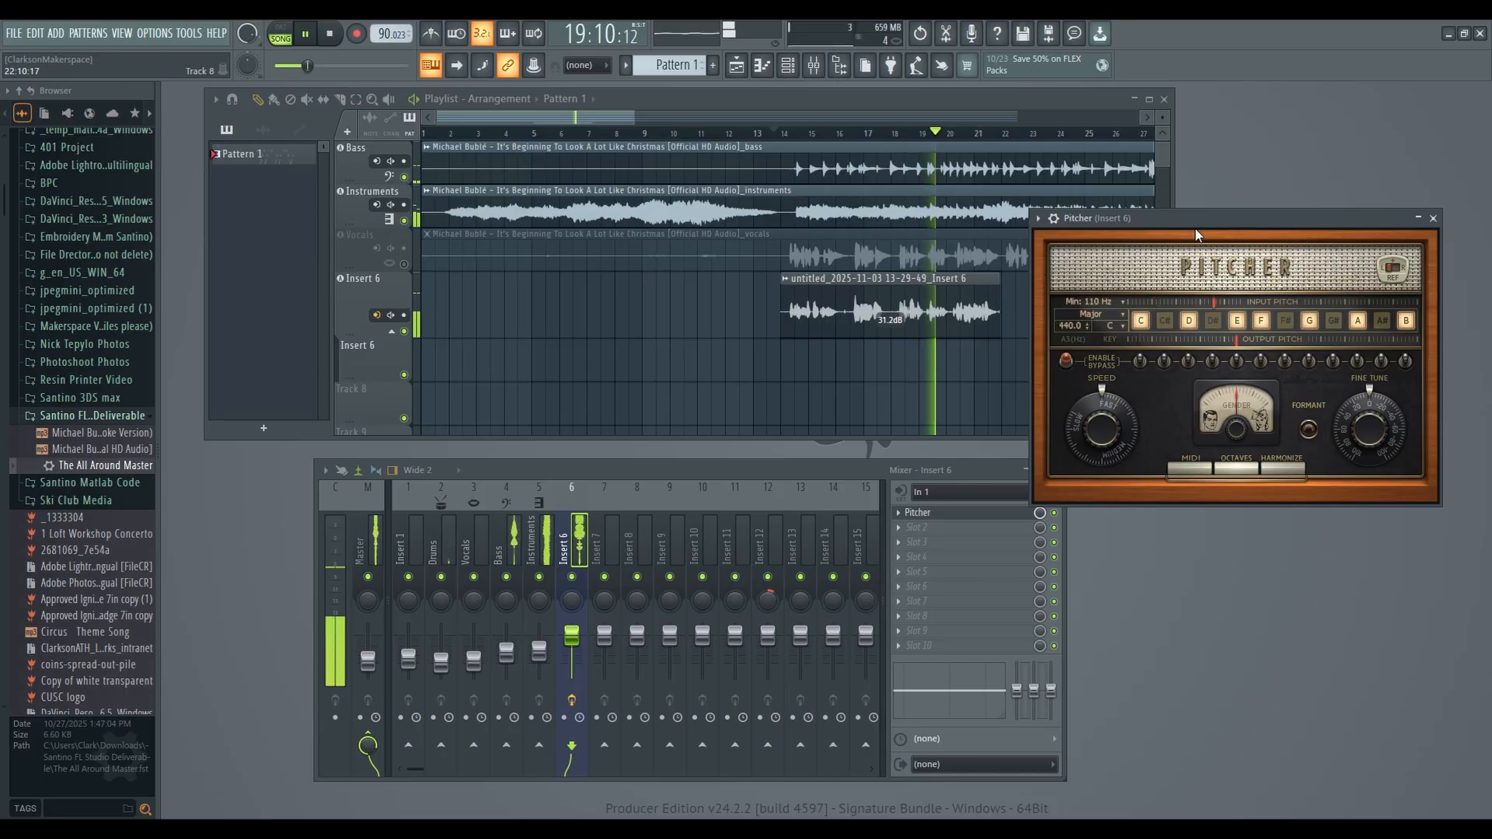
pyautogui.press('space')
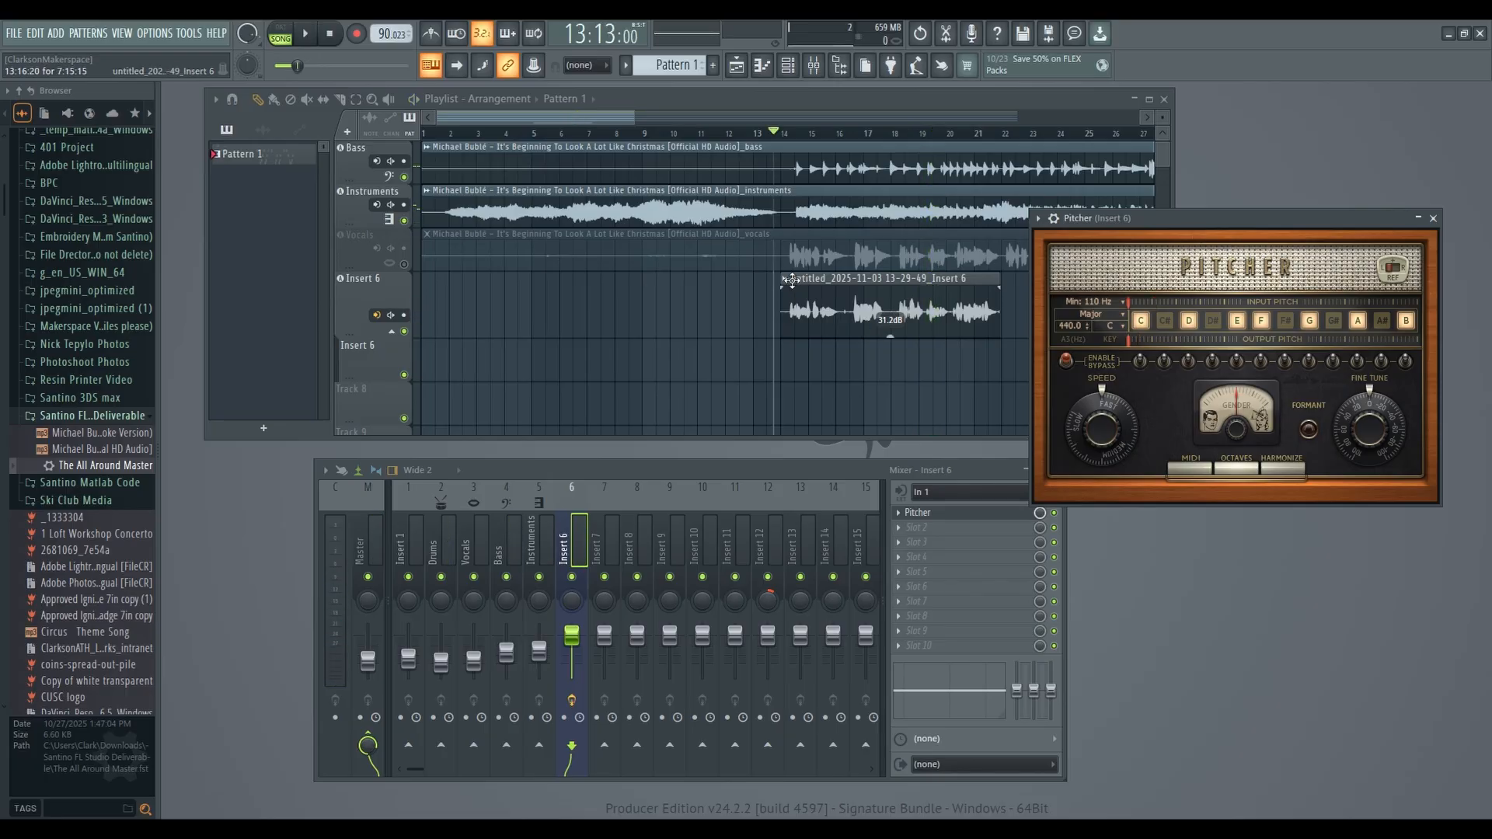
# Step: Open the recorded vocal clip on Insert 6 for pitch correction in Newtone and look over its detected notes
pyautogui.click(791, 280)
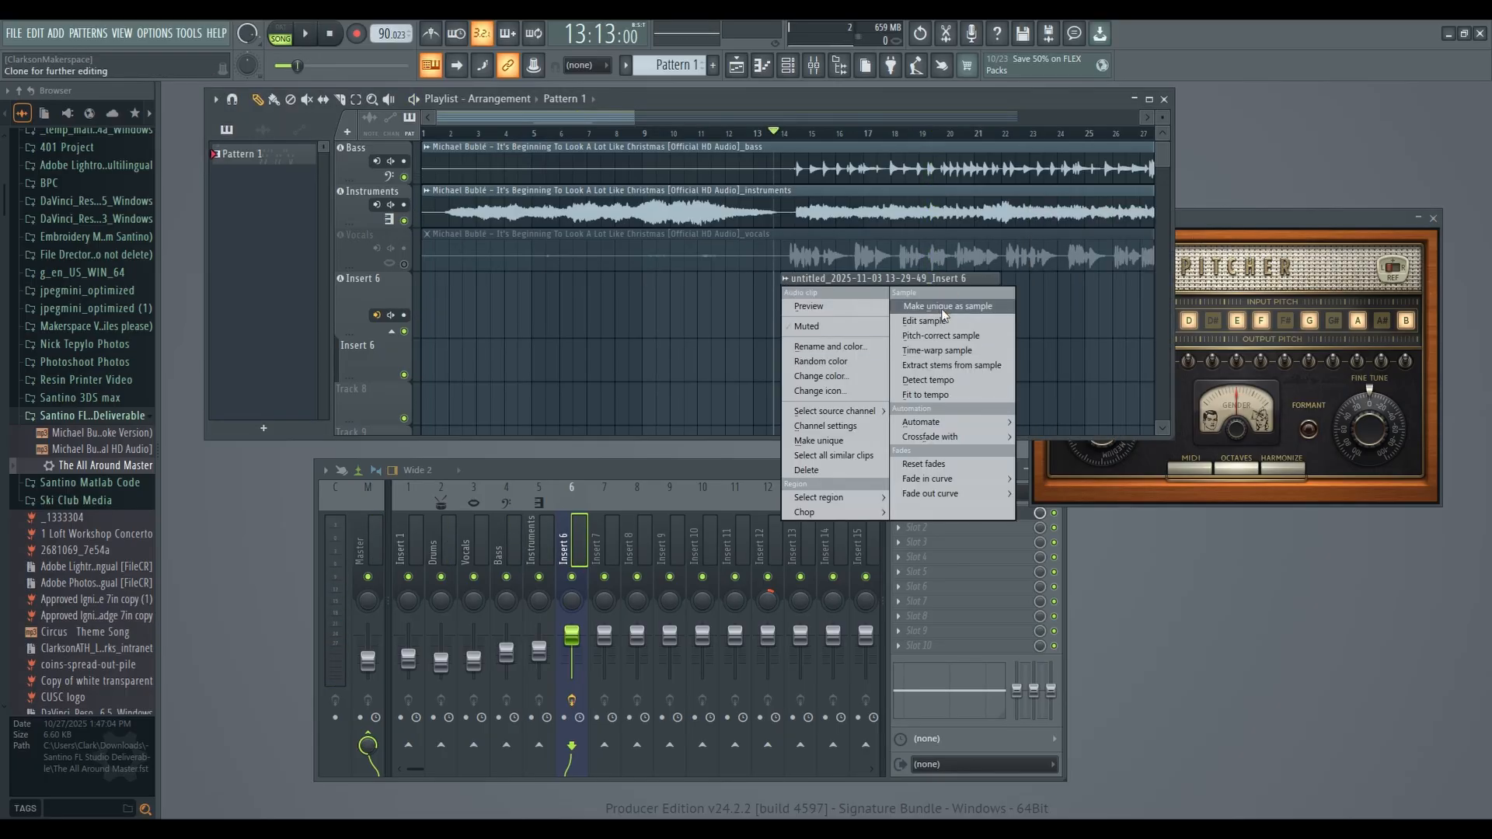
pyautogui.click(940, 335)
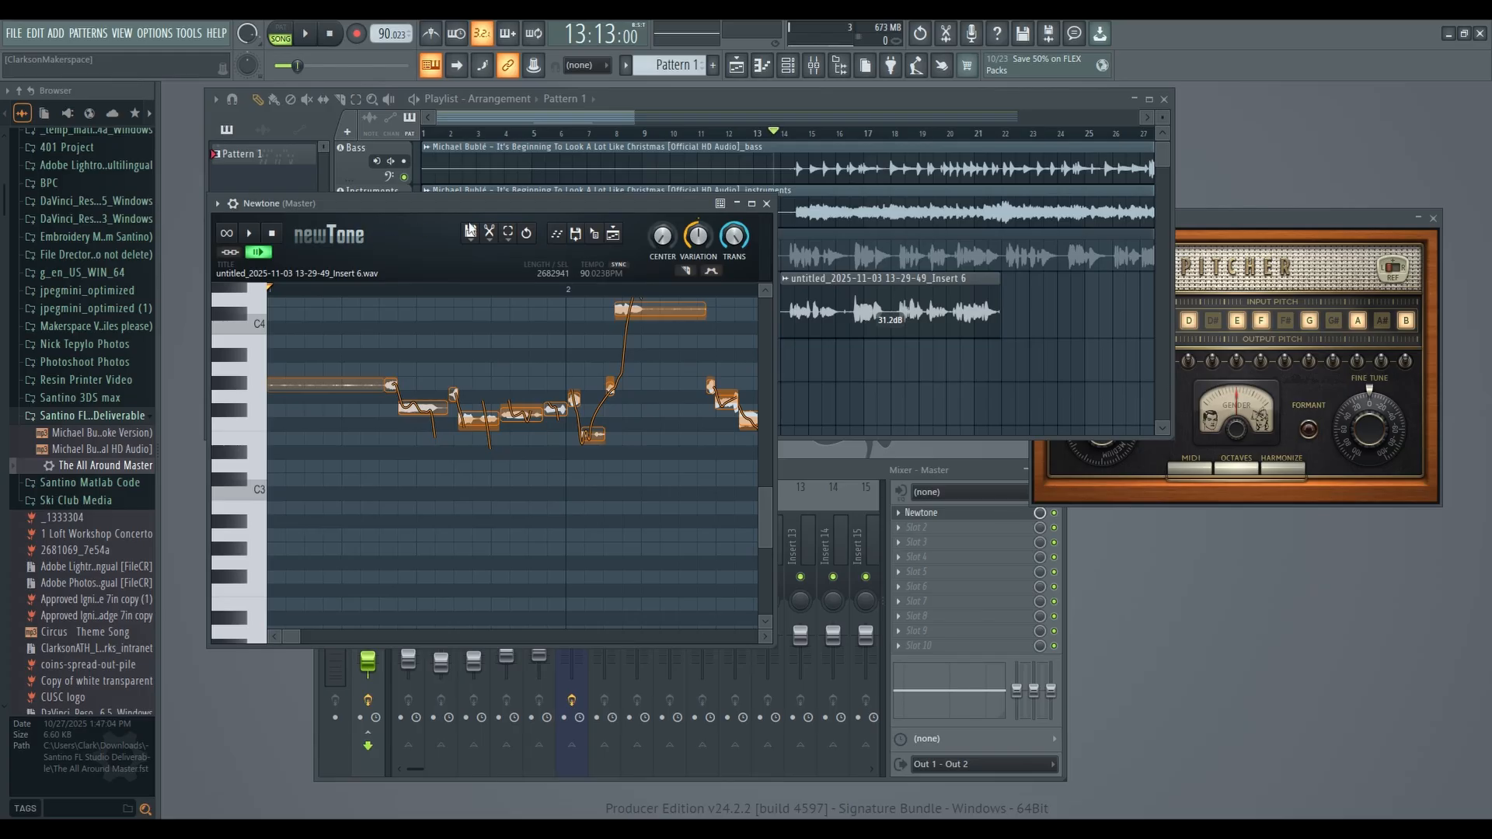
pyautogui.moveTo(472, 215); pyautogui.dragTo(589, 215)
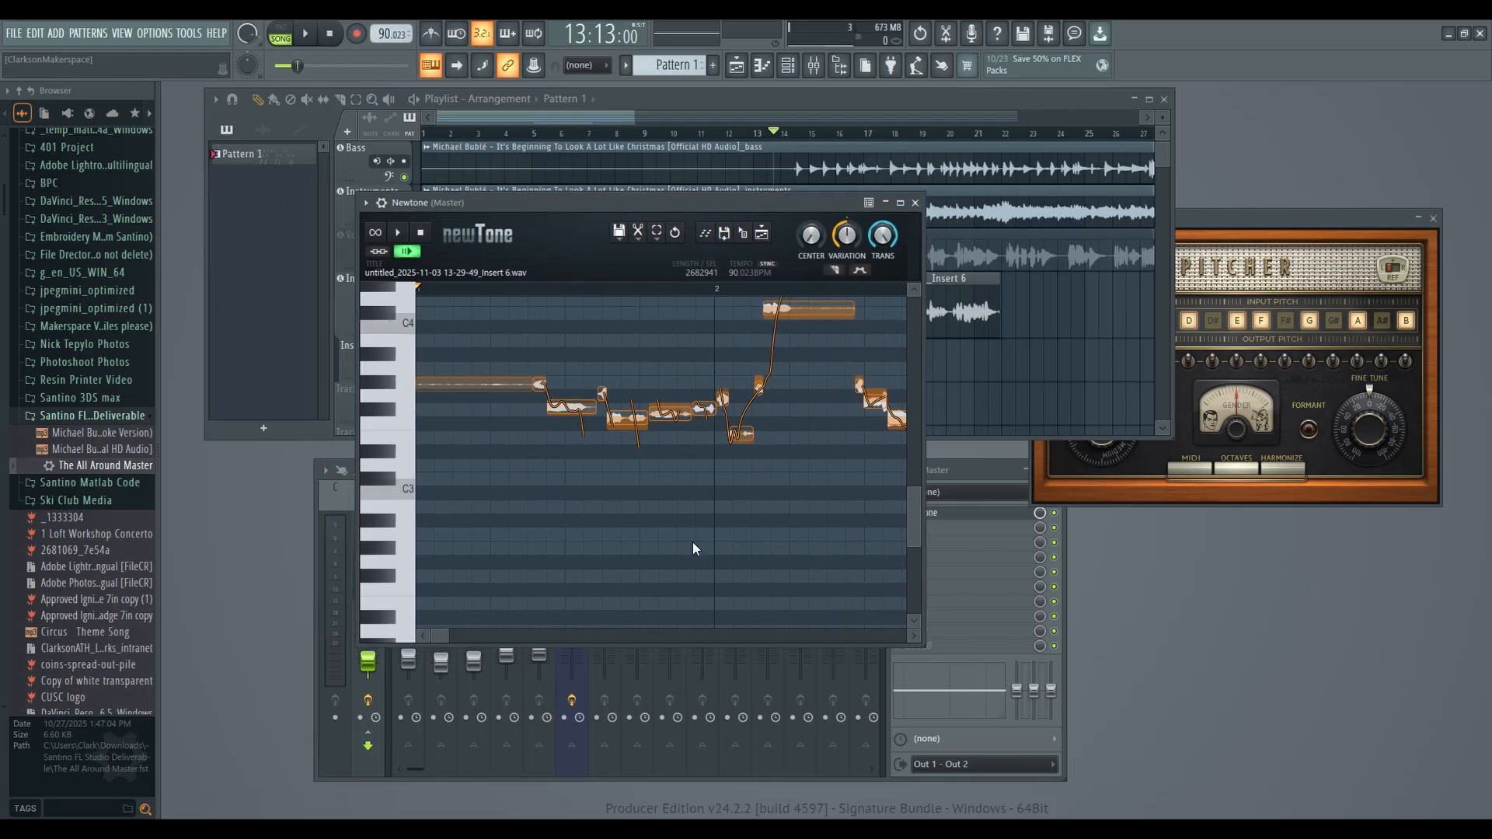
pyautogui.scroll(2, 692, 542)
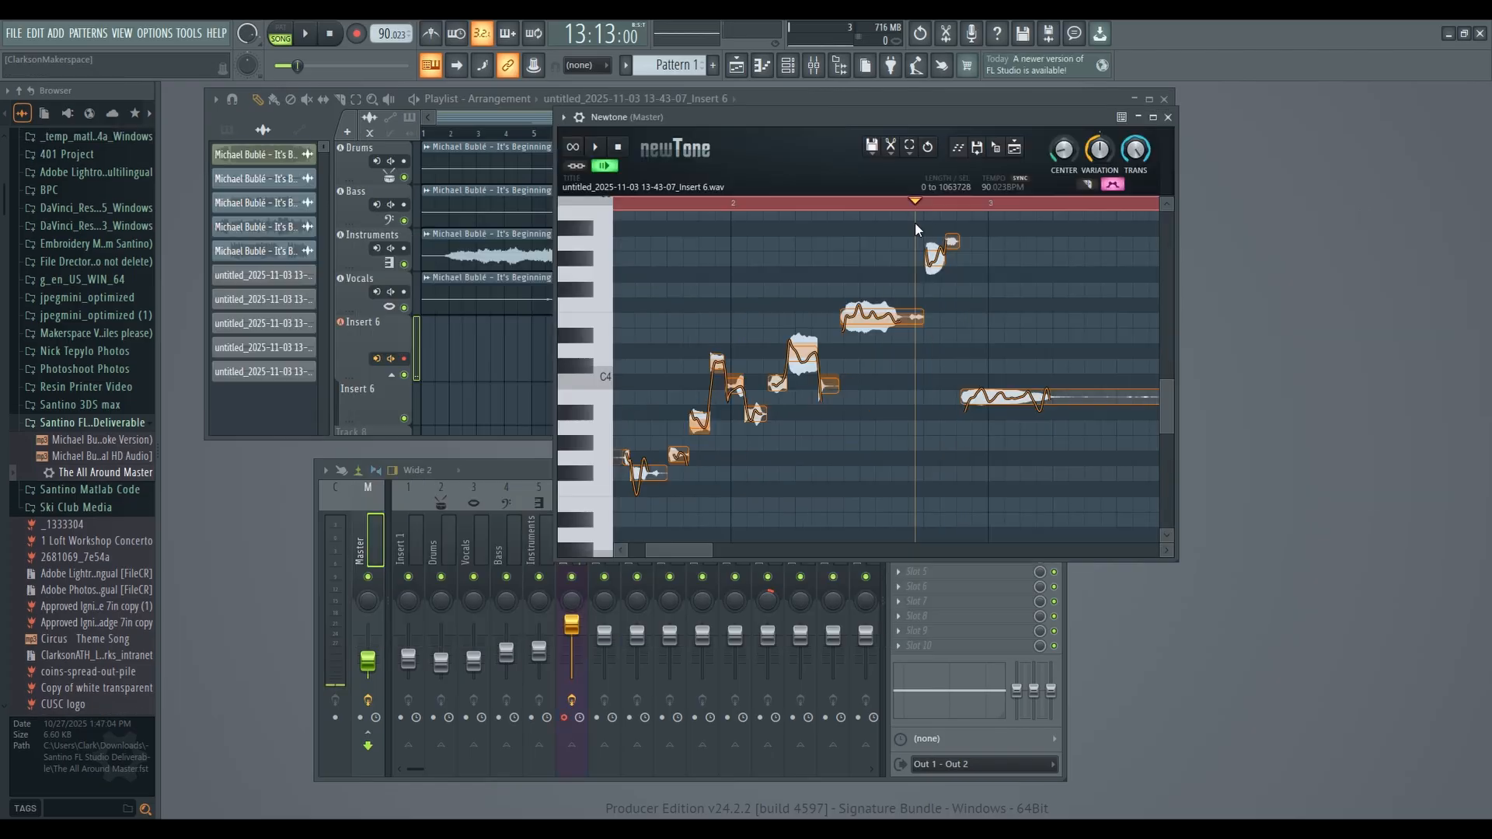
# Step: Return Newtone's playhead to the start, then turn Center fully up and Variation fully down for the vocal take
pyautogui.moveTo(916, 222); pyautogui.dragTo(519, 262)
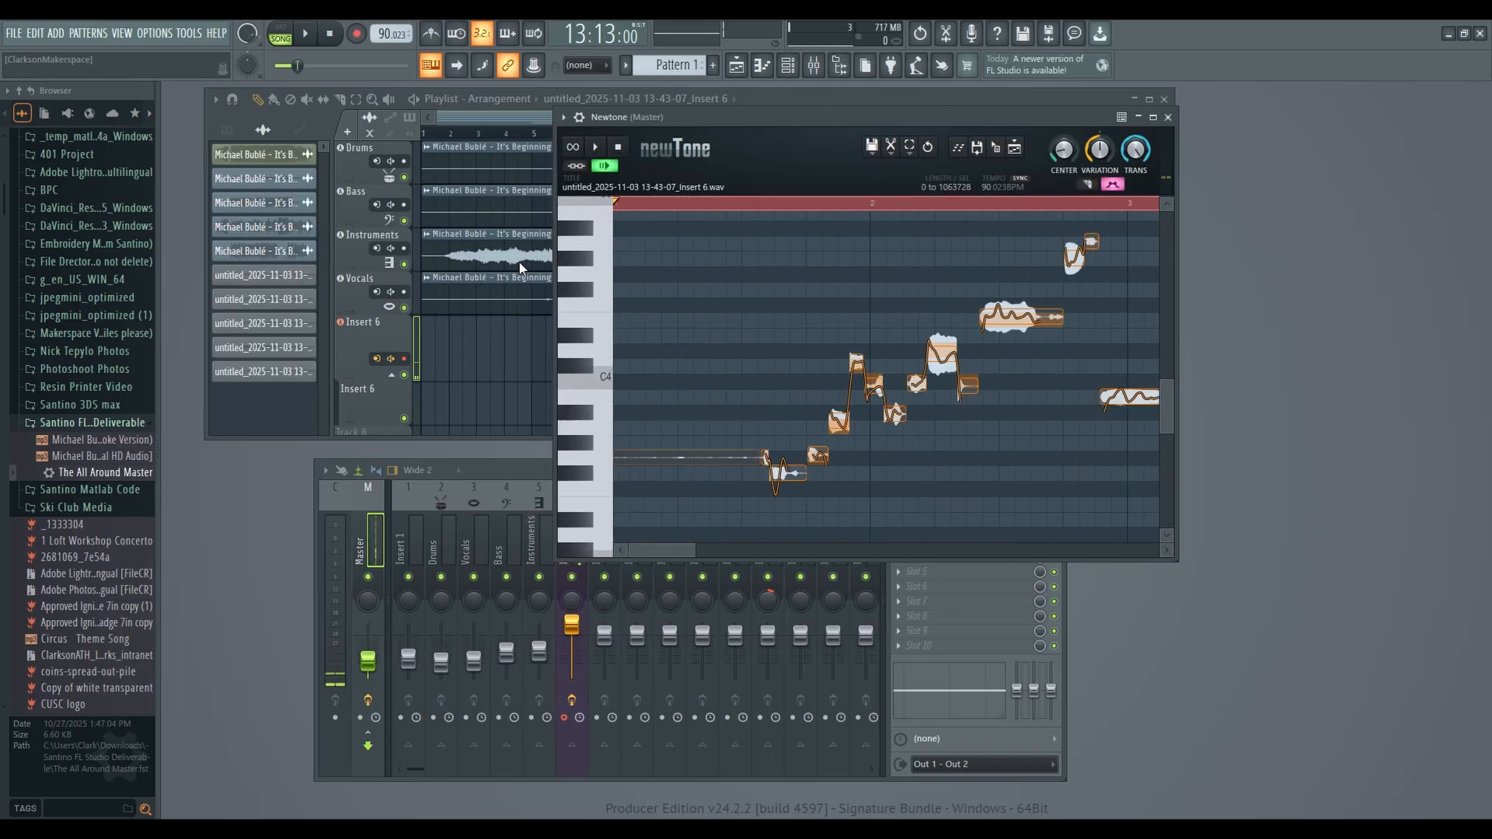
pyautogui.moveTo(1064, 149); pyautogui.dragTo(1063, 88)
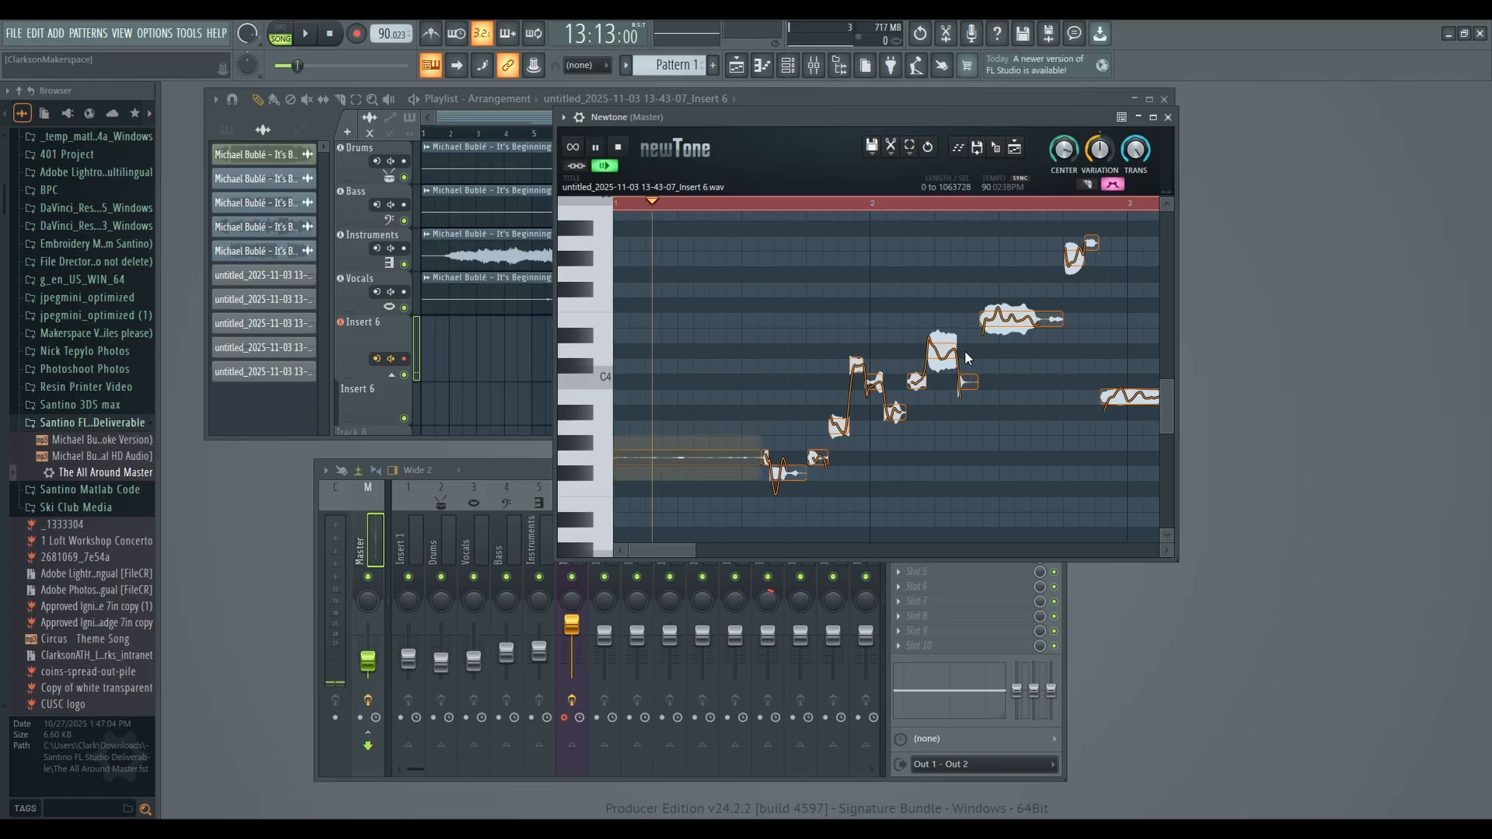
pyautogui.moveTo(1099, 149); pyautogui.dragTo(1099, 202)
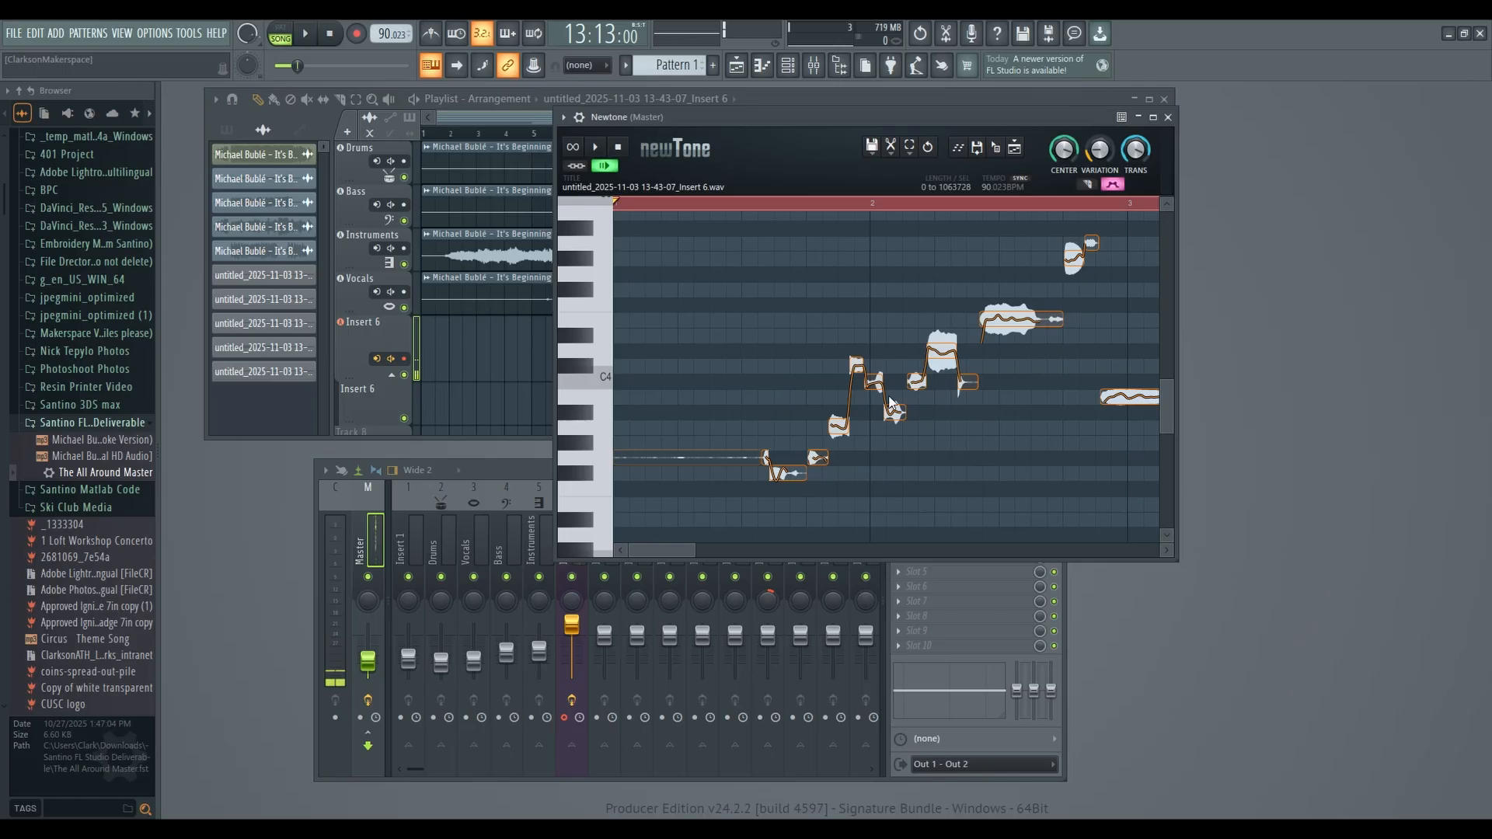
# Step: Raise the tall vocal note early in bar 2 by about one semitone and play back from the start of bar 2
pyautogui.moveTo(938, 354)
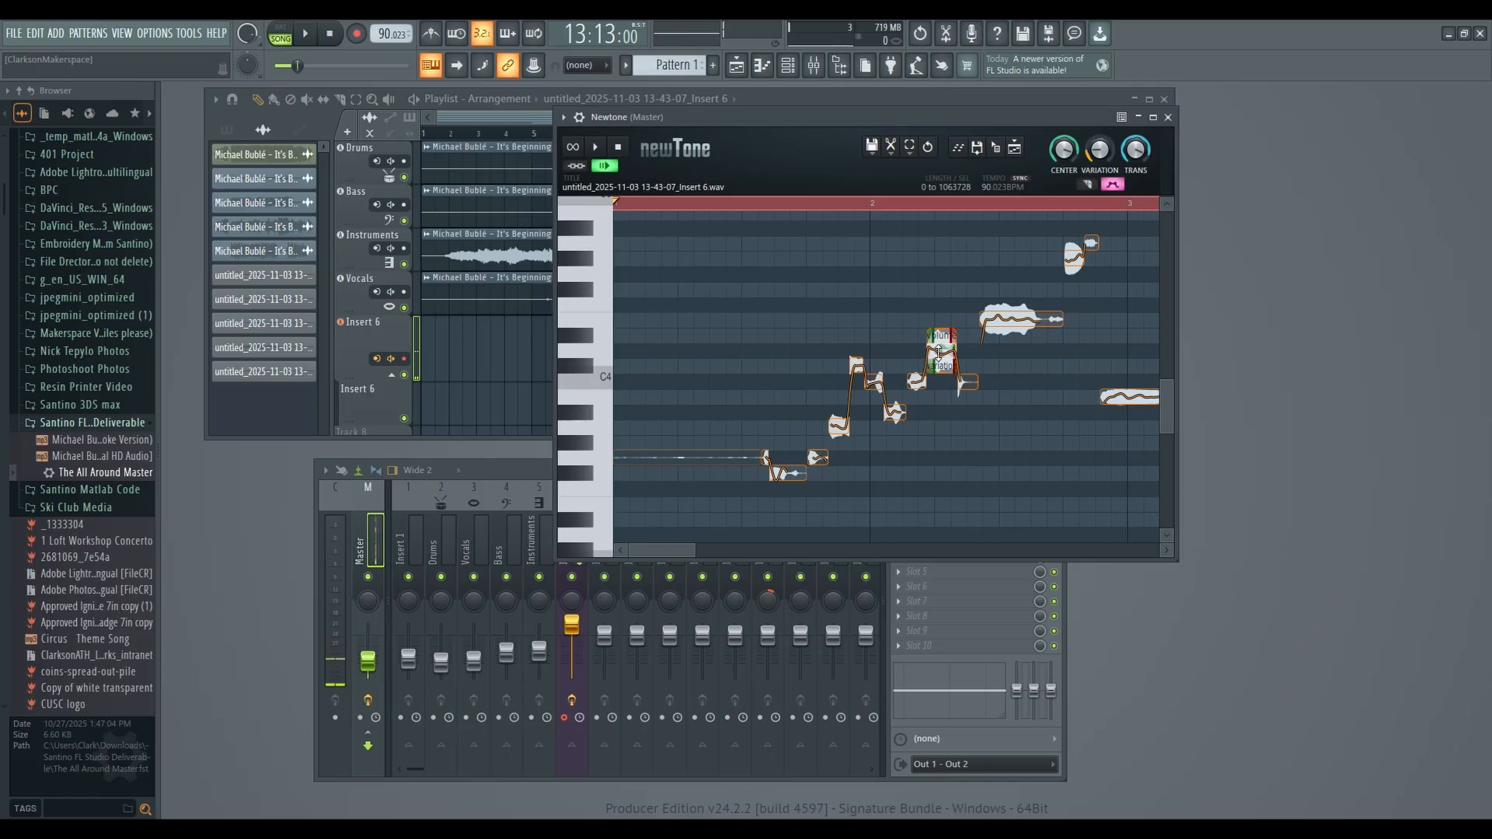
pyautogui.moveTo(938, 351)
pyautogui.mouseDown()
pyautogui.moveTo(936, 284)
pyautogui.moveTo(935, 434)
pyautogui.moveTo(934, 320)
pyautogui.moveTo(930, 334)
pyautogui.mouseUp()
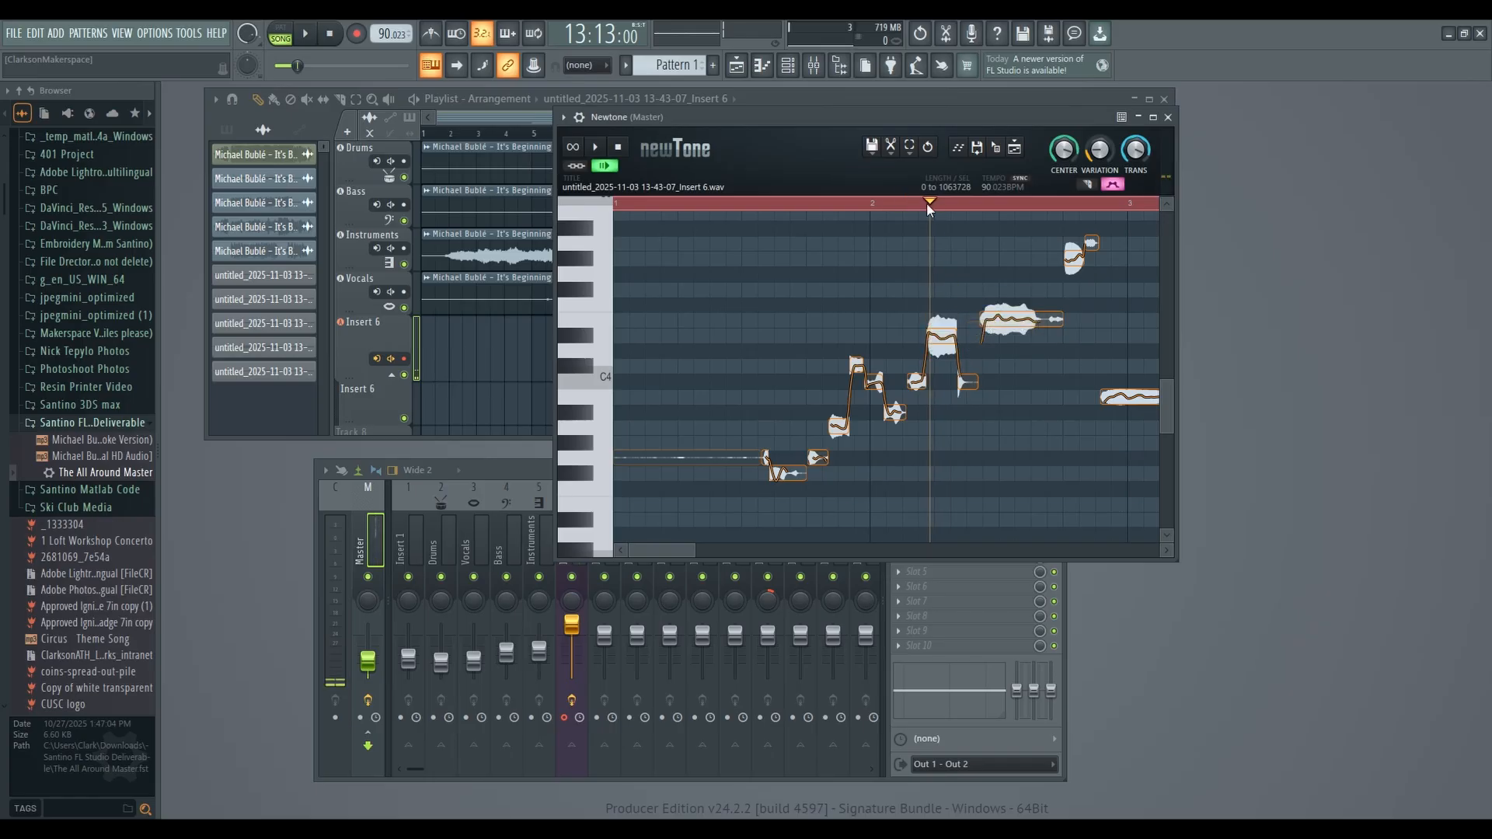
pyautogui.click(869, 204)
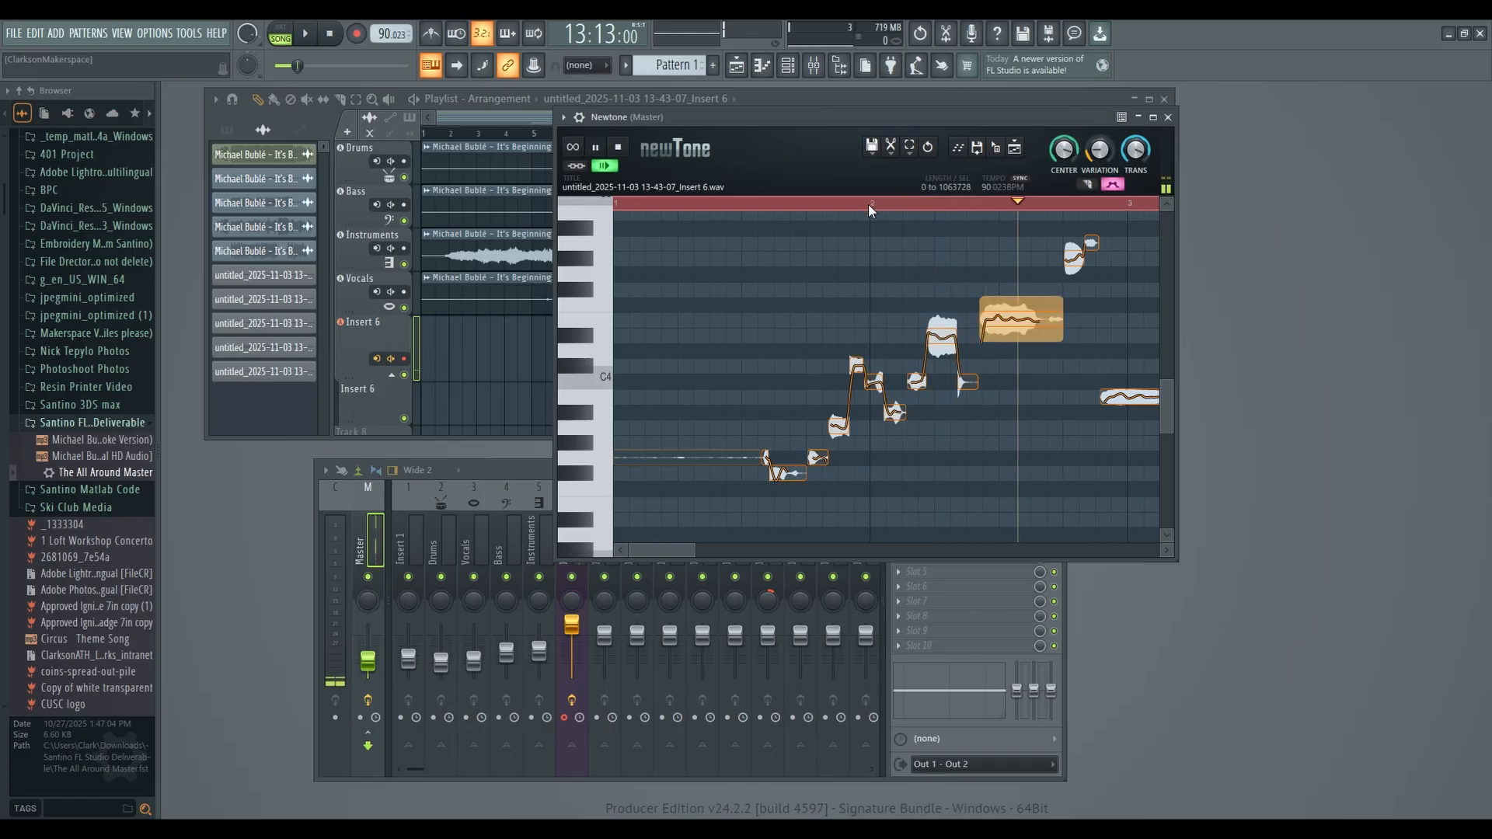
pyautogui.press('space')
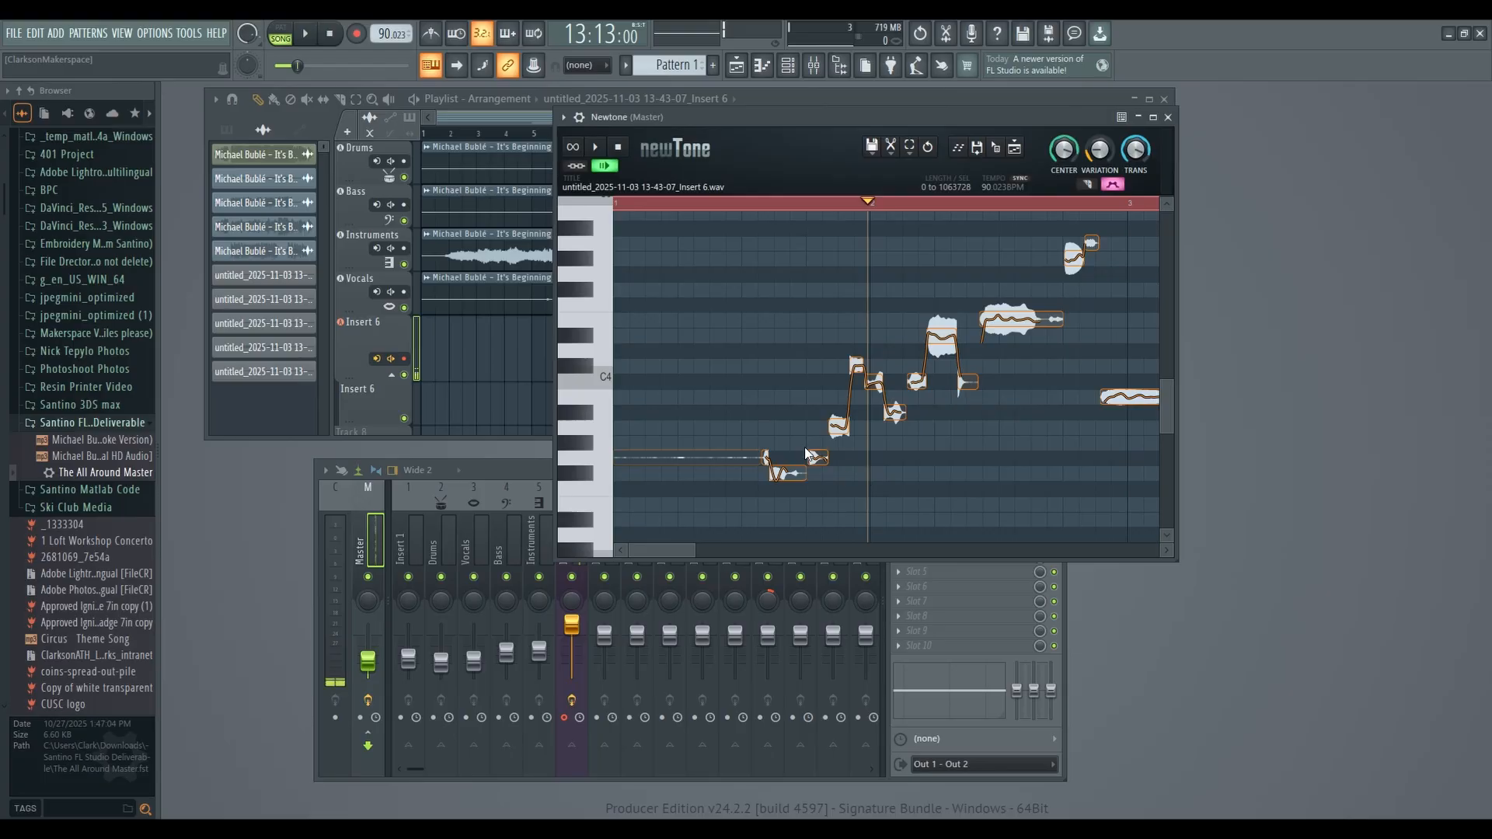
# Step: Audition the corrected vocal again and move the low note just before bar 2 upward in pitch
pyautogui.press('space')
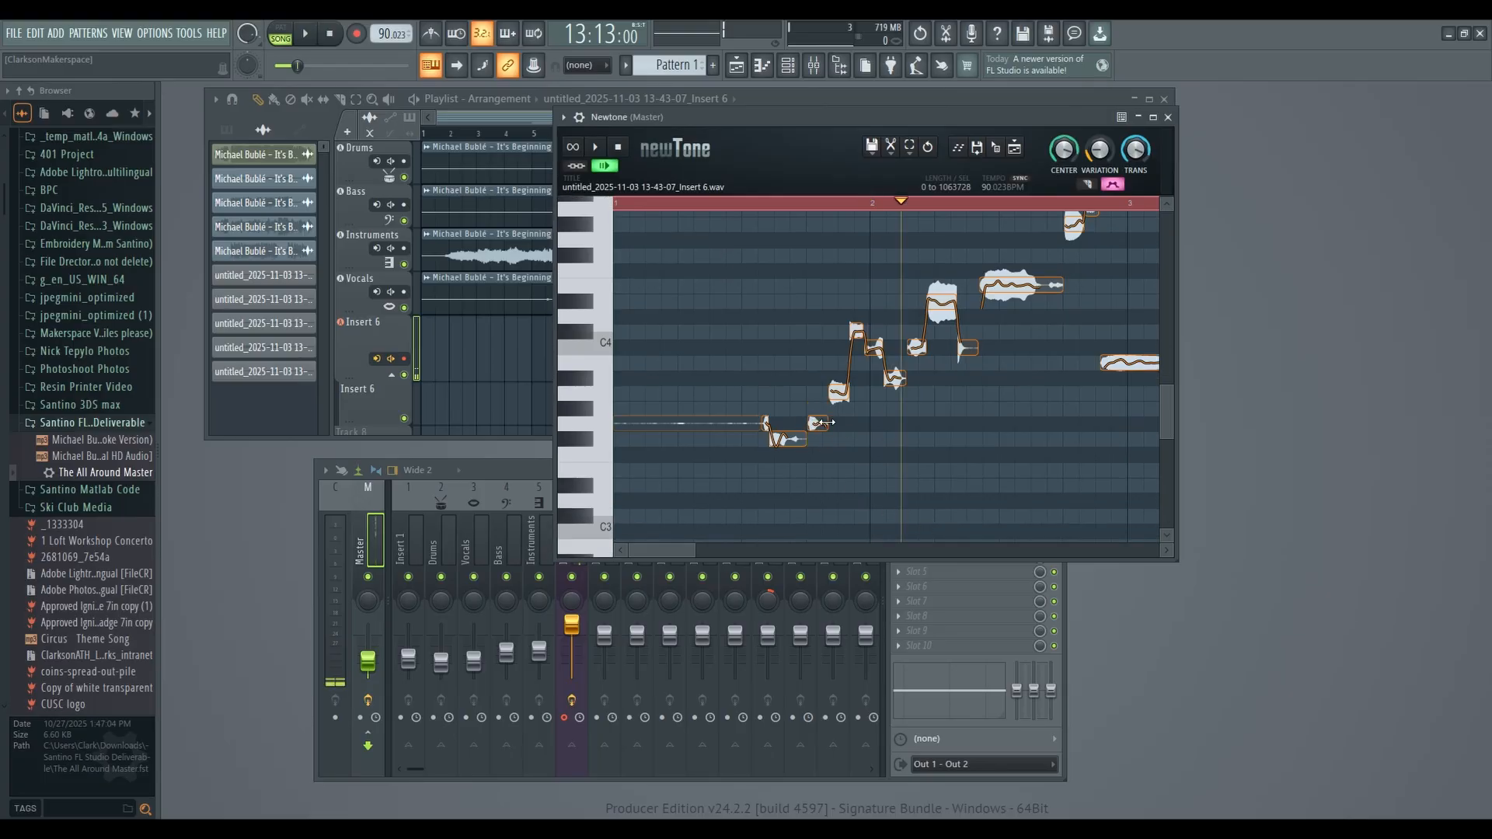
pyautogui.click(818, 422)
pyautogui.moveTo(817, 403); pyautogui.dragTo(818, 392)
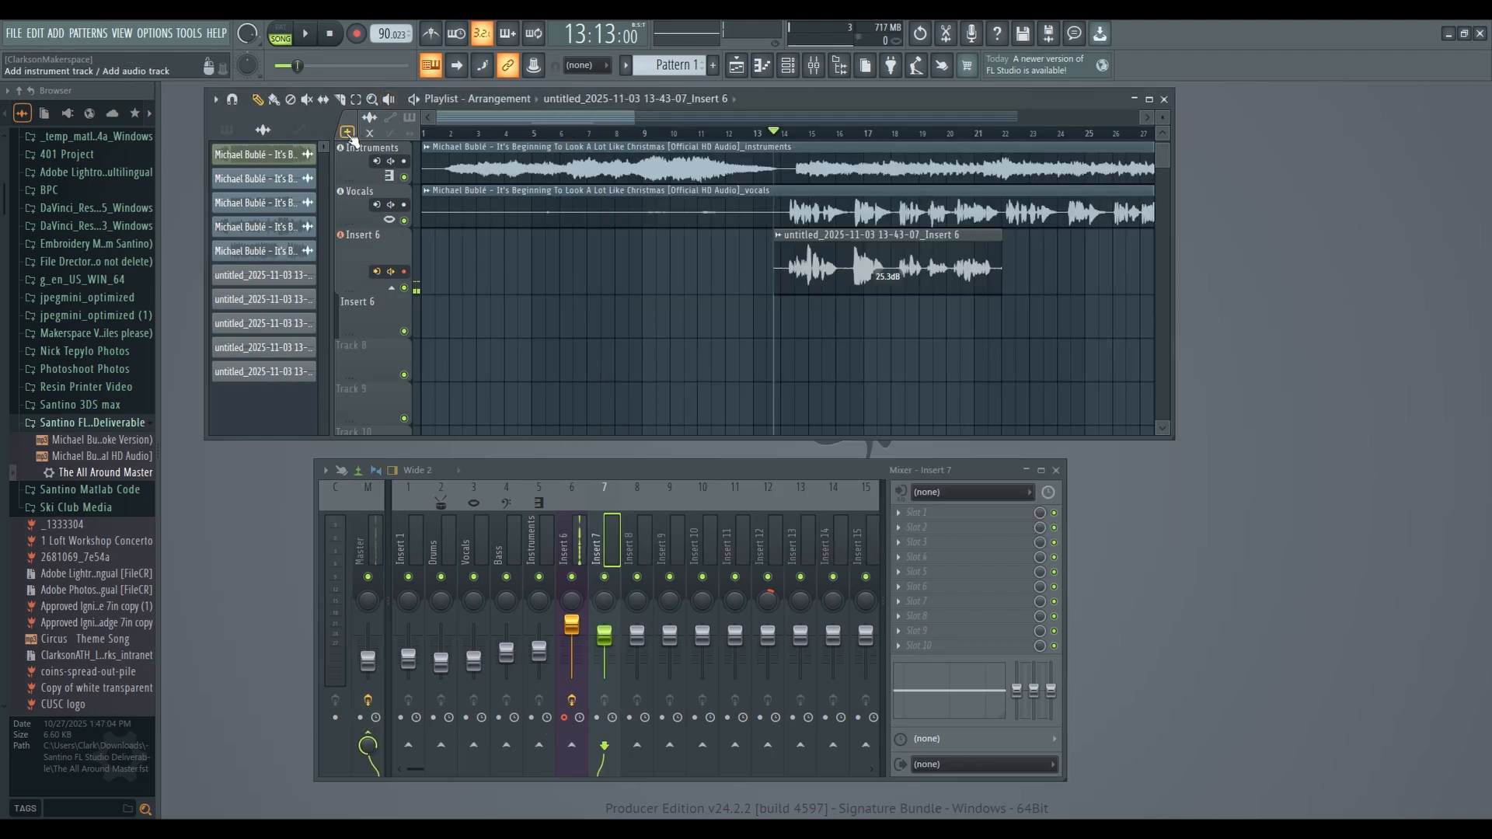
# Step: Add a new audio track linked to Insert 7 in the playlist
pyautogui.rightClick(349, 134)
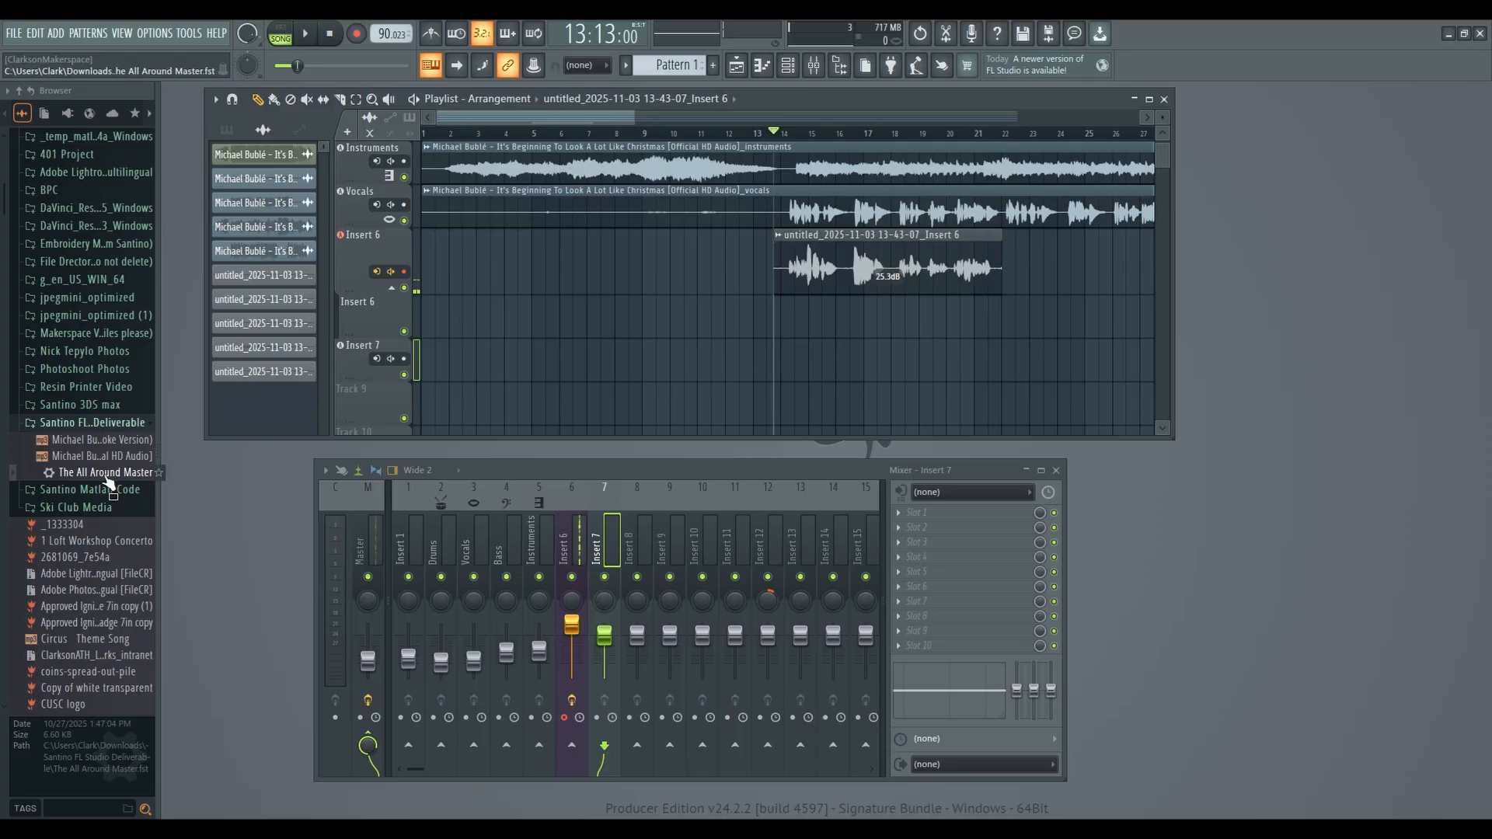
pyautogui.moveTo(109, 480)
pyautogui.mouseDown()
pyautogui.moveTo(807, 540)
pyautogui.moveTo(324, 534)
pyautogui.moveTo(99, 483)
pyautogui.mouseUp()
# Step: Load the The All Around Master preset onto mixer track Insert 6 and play back the processed vocal from bar 13
pyautogui.click(584, 525)
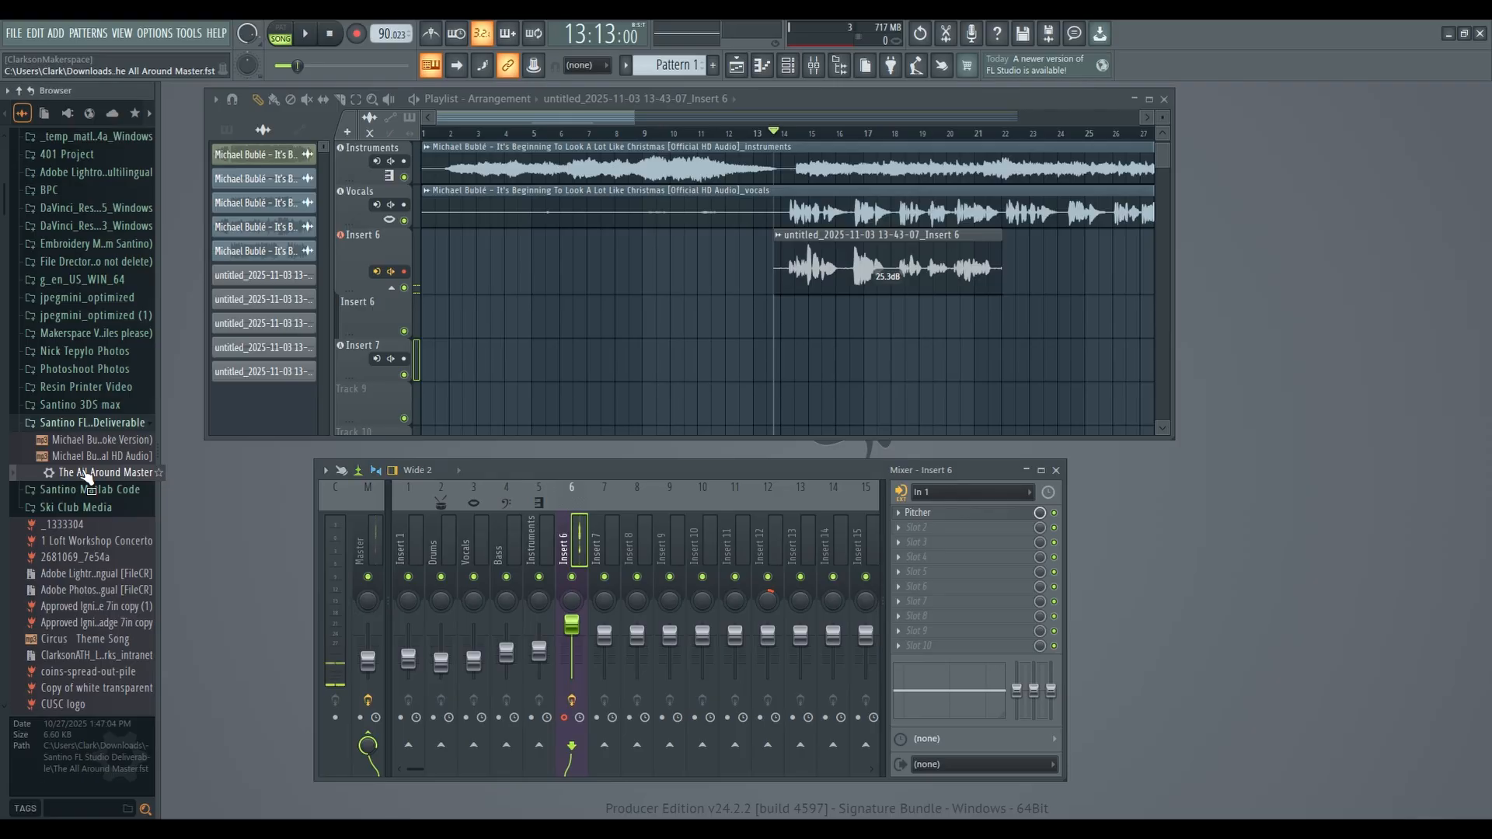
pyautogui.moveTo(105, 472); pyautogui.dragTo(930, 541)
pyautogui.click(915, 468)
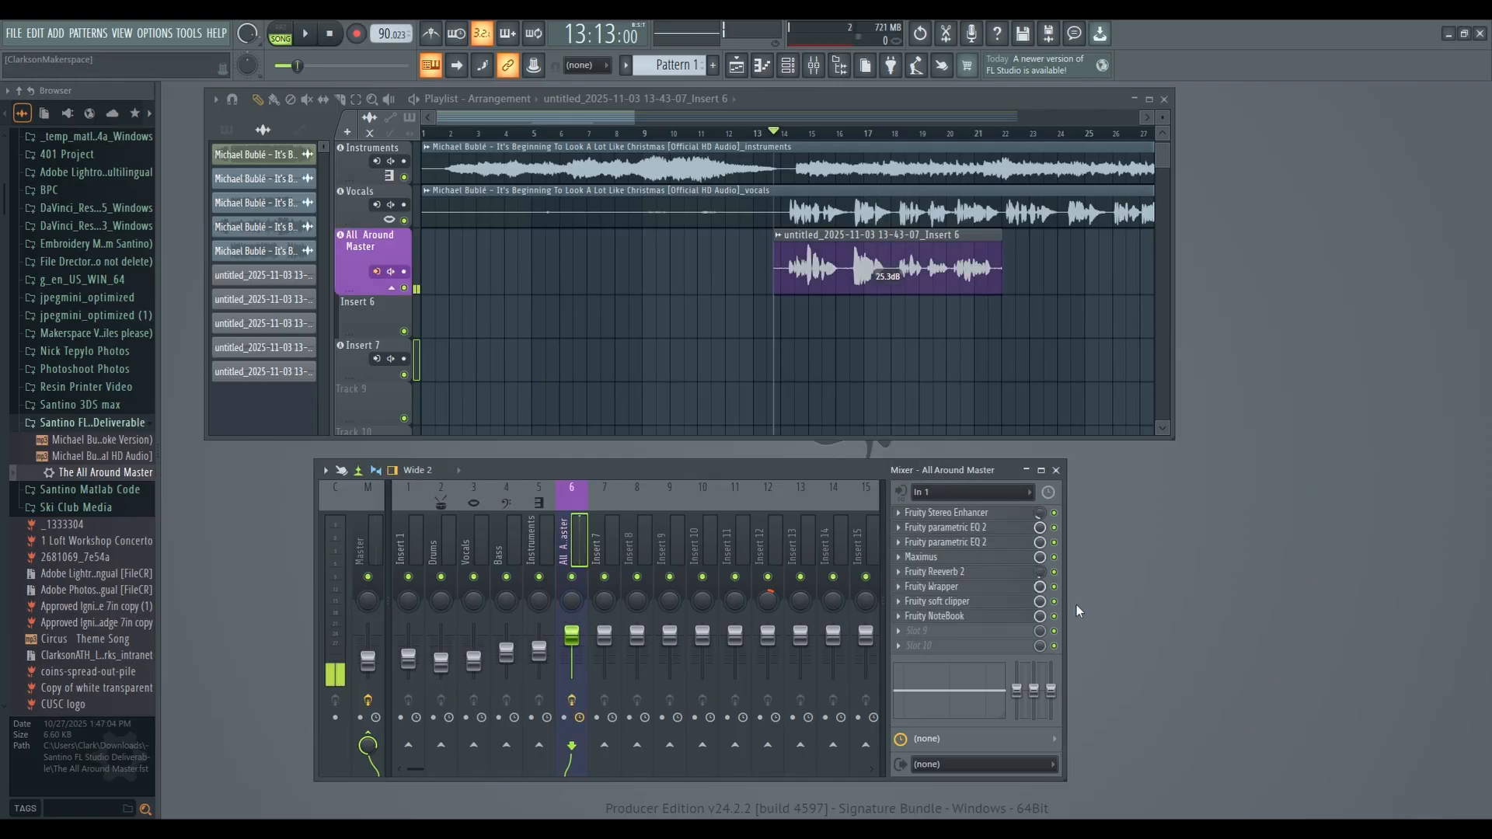
pyautogui.press('space')
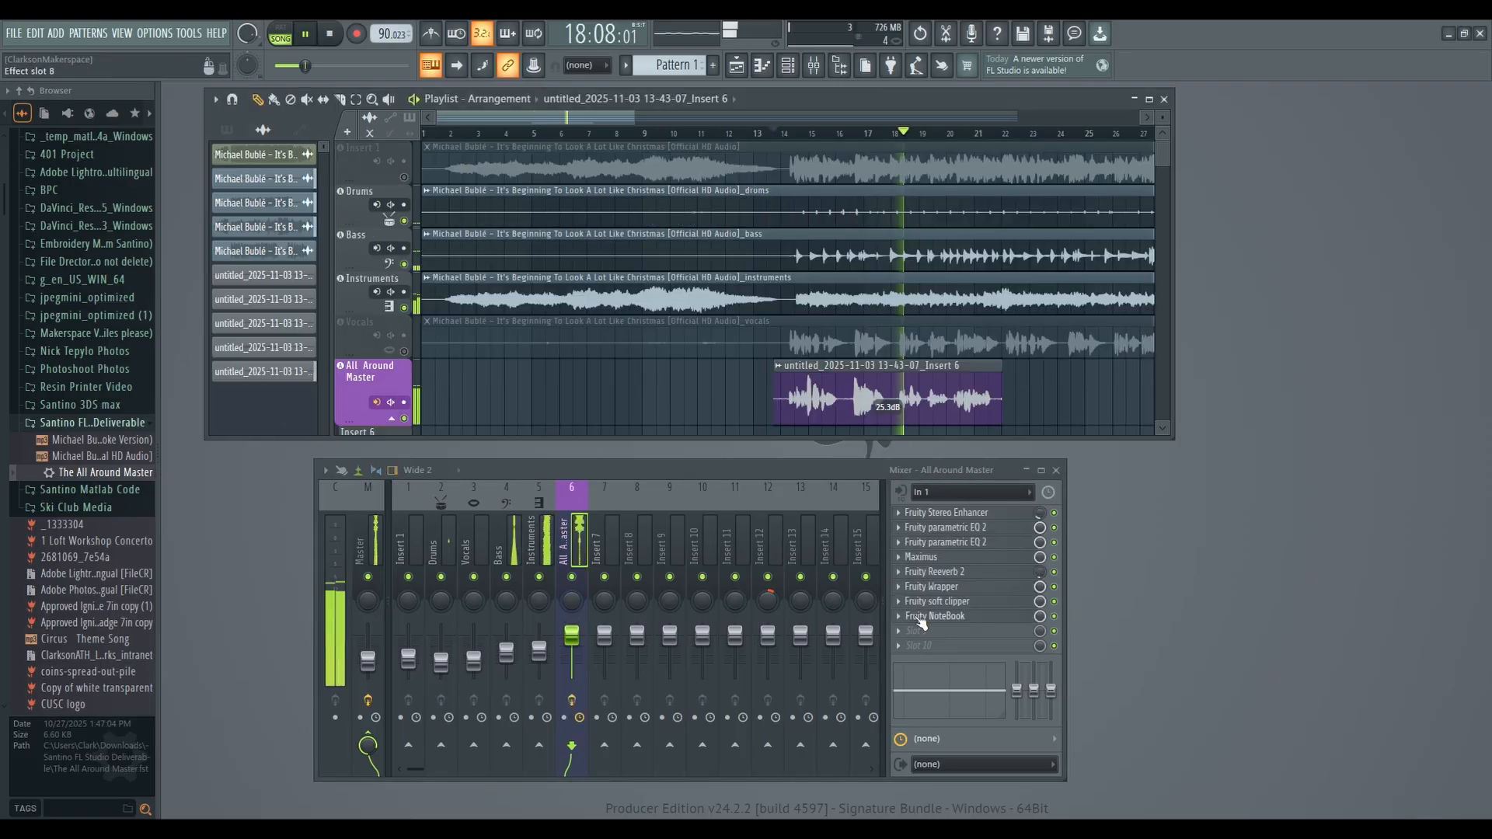
pyautogui.press('space')
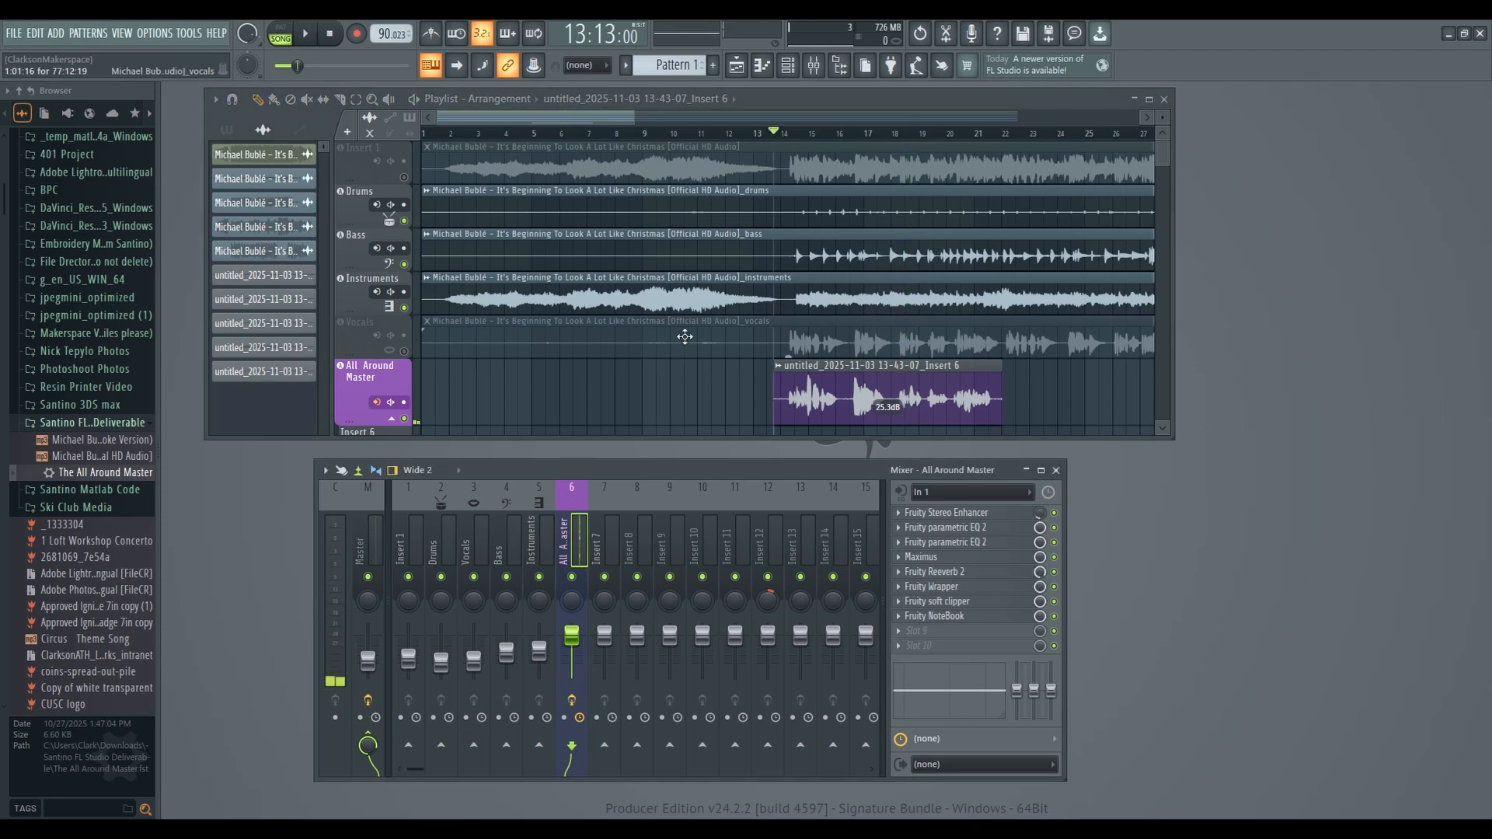
# Step: Audition the processed vocal with the backing stems from bar 13, undo the effect mix level change, and listen to the master project
pyautogui.press('space')
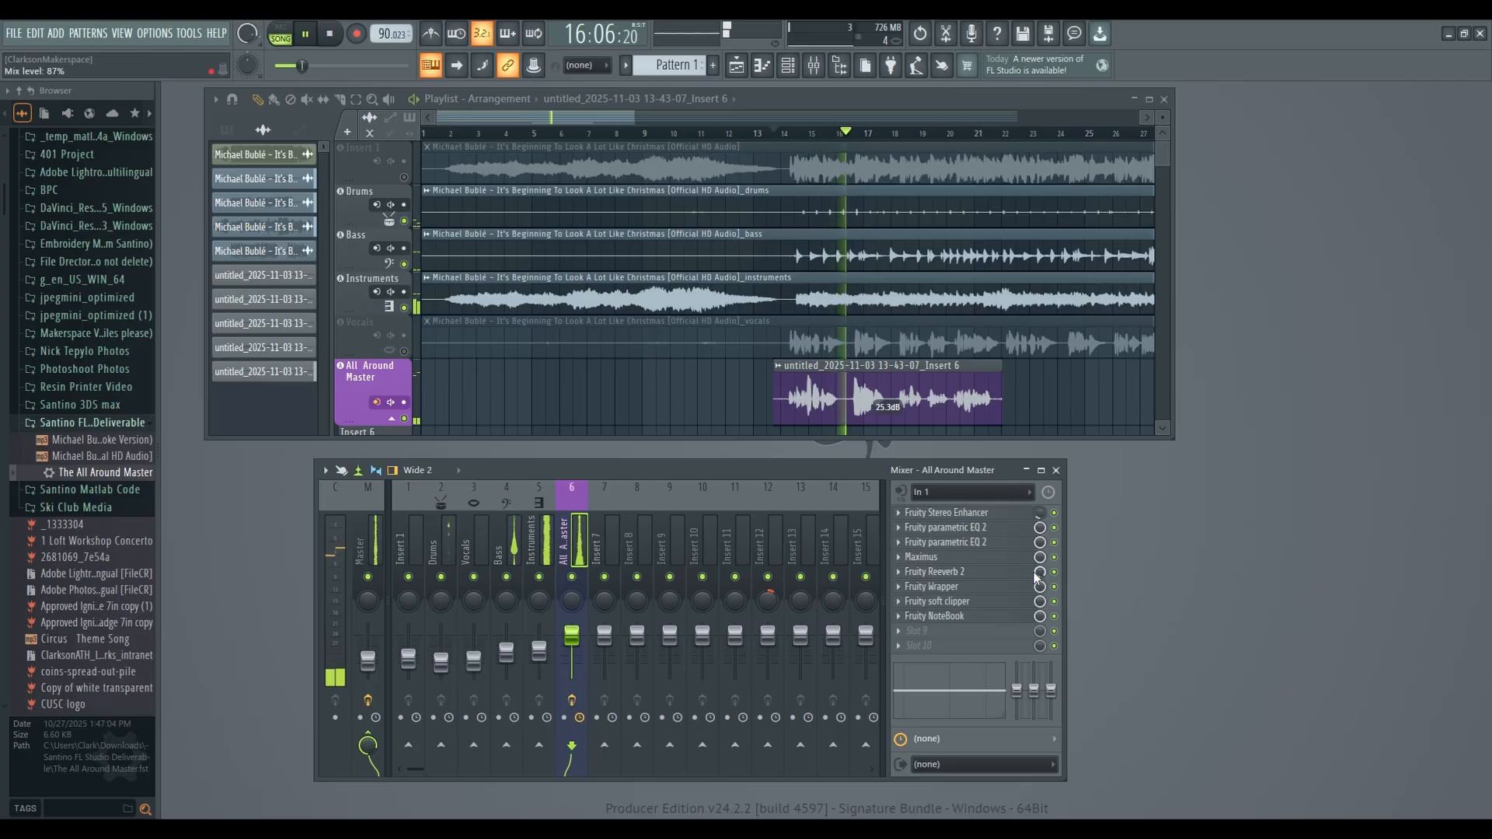
pyautogui.hotkey('ctrl', 'z')
pyautogui.press('space')
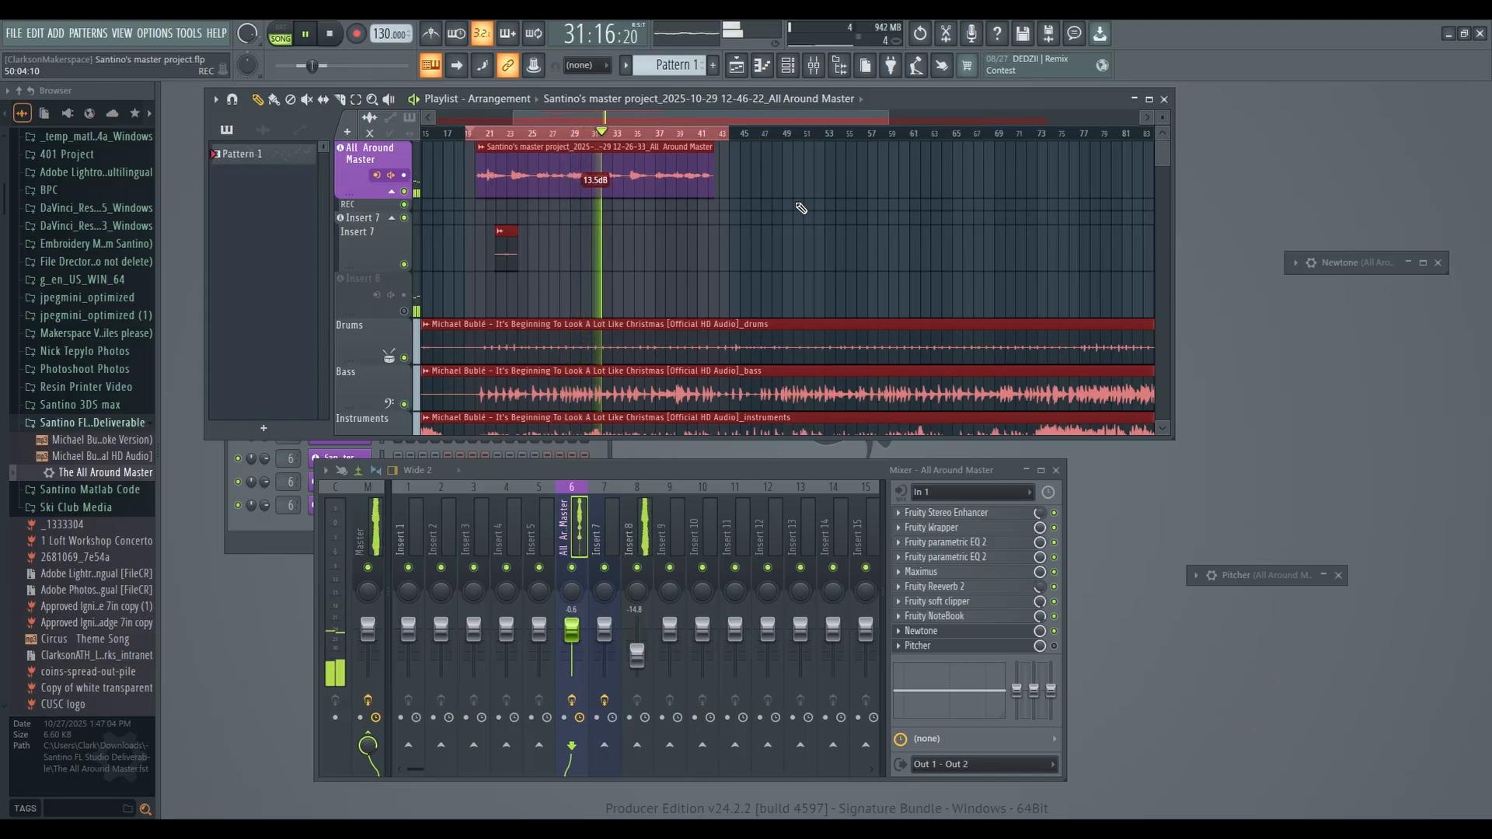
pyautogui.press('space')
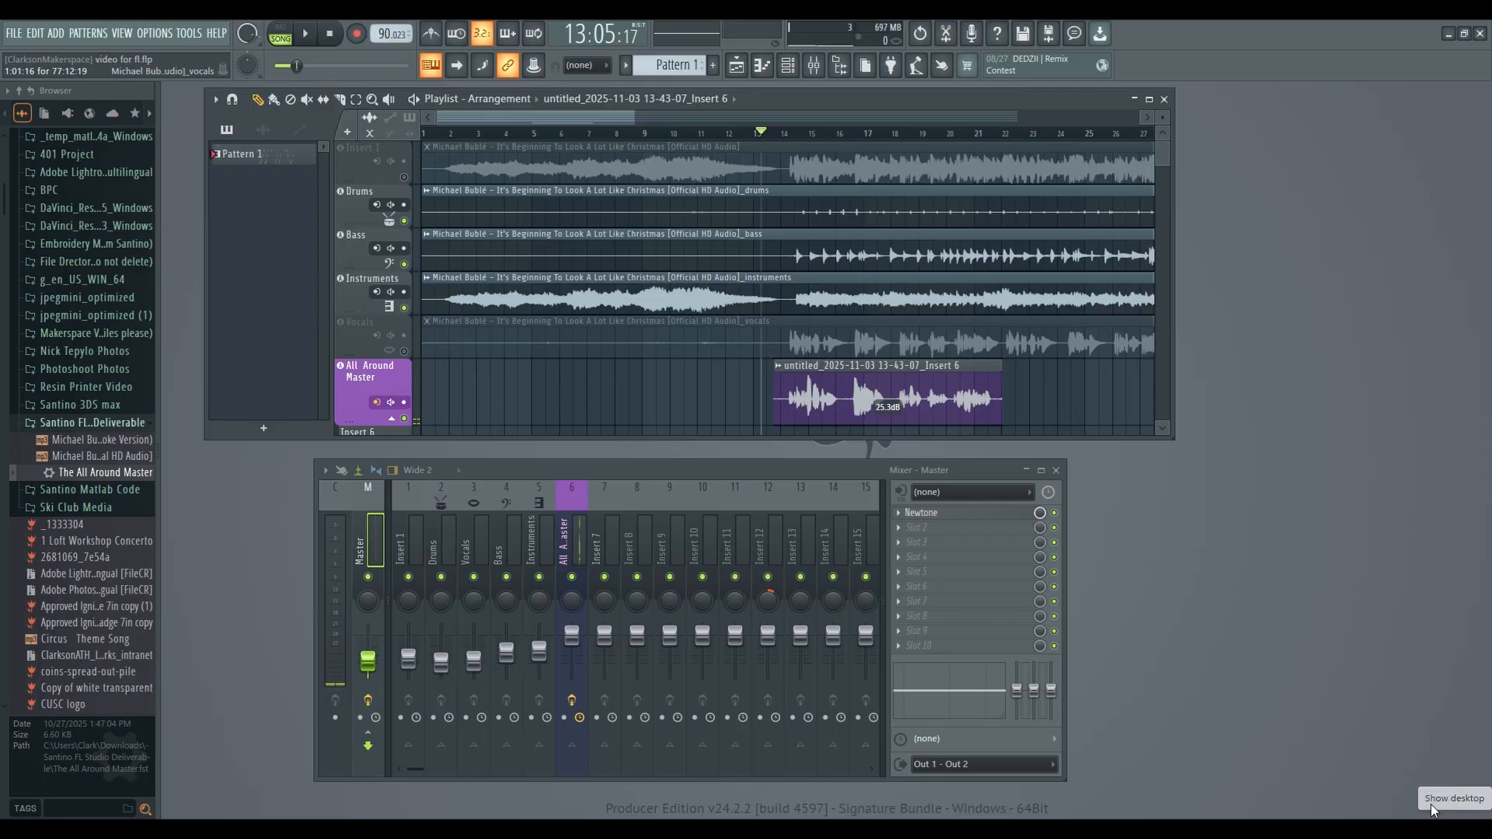
# Step: Rearrange the channel rack and playlist so both are accessible, and make the playlist taller to show the tracks below Insert 7
pyautogui.moveTo(871, 108); pyautogui.dragTo(1128, 268)
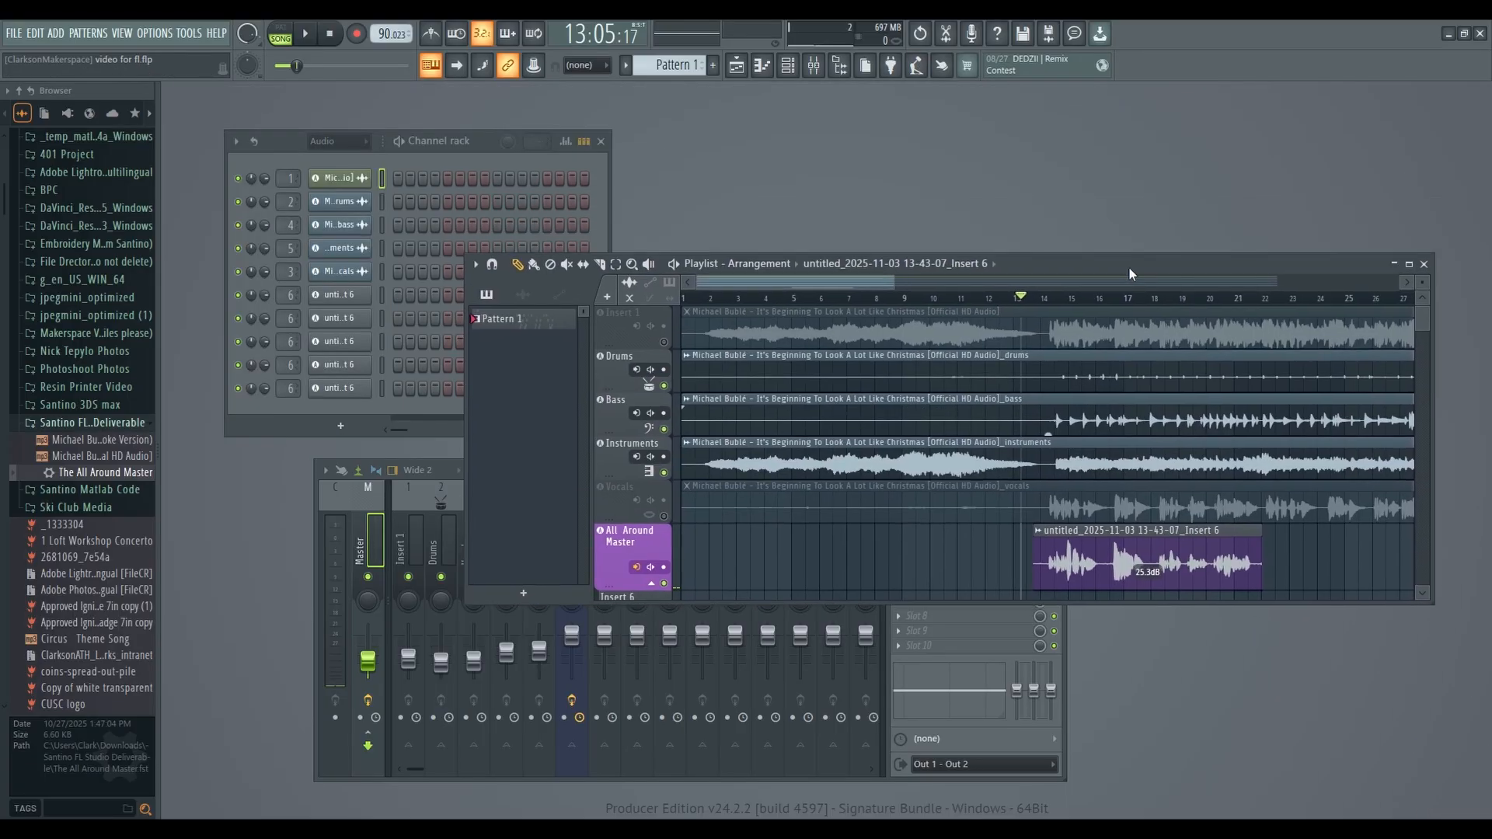
pyautogui.click(444, 121)
pyautogui.moveTo(444, 121); pyautogui.dragTo(438, 109)
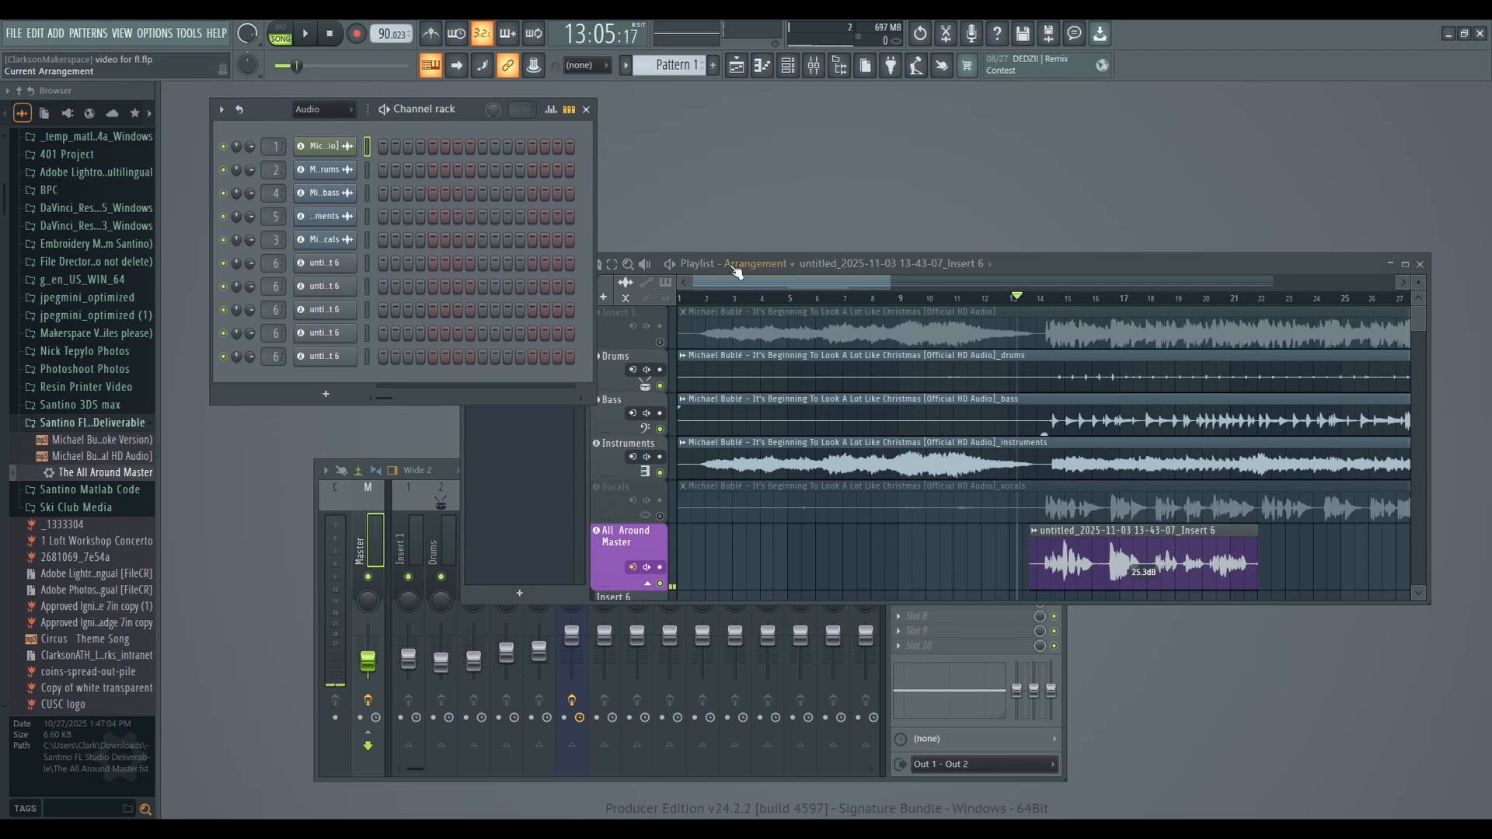
pyautogui.click(989, 265)
pyautogui.moveTo(1053, 266); pyautogui.dragTo(999, 163)
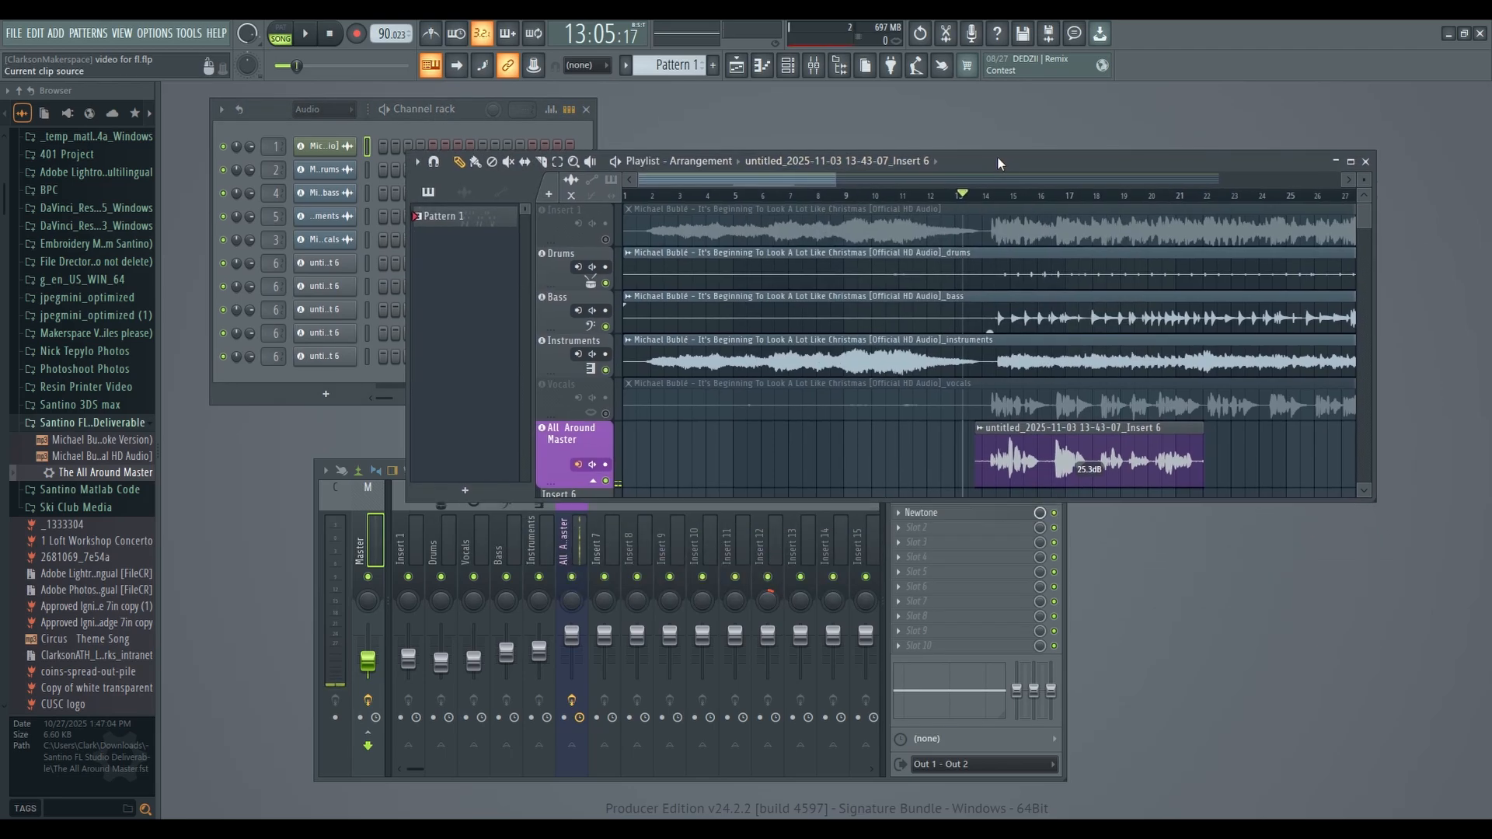
pyautogui.moveTo(928, 501); pyautogui.dragTo(917, 657)
pyautogui.scroll(-1, 766, 423)
pyautogui.scroll(-3, 766, 423)
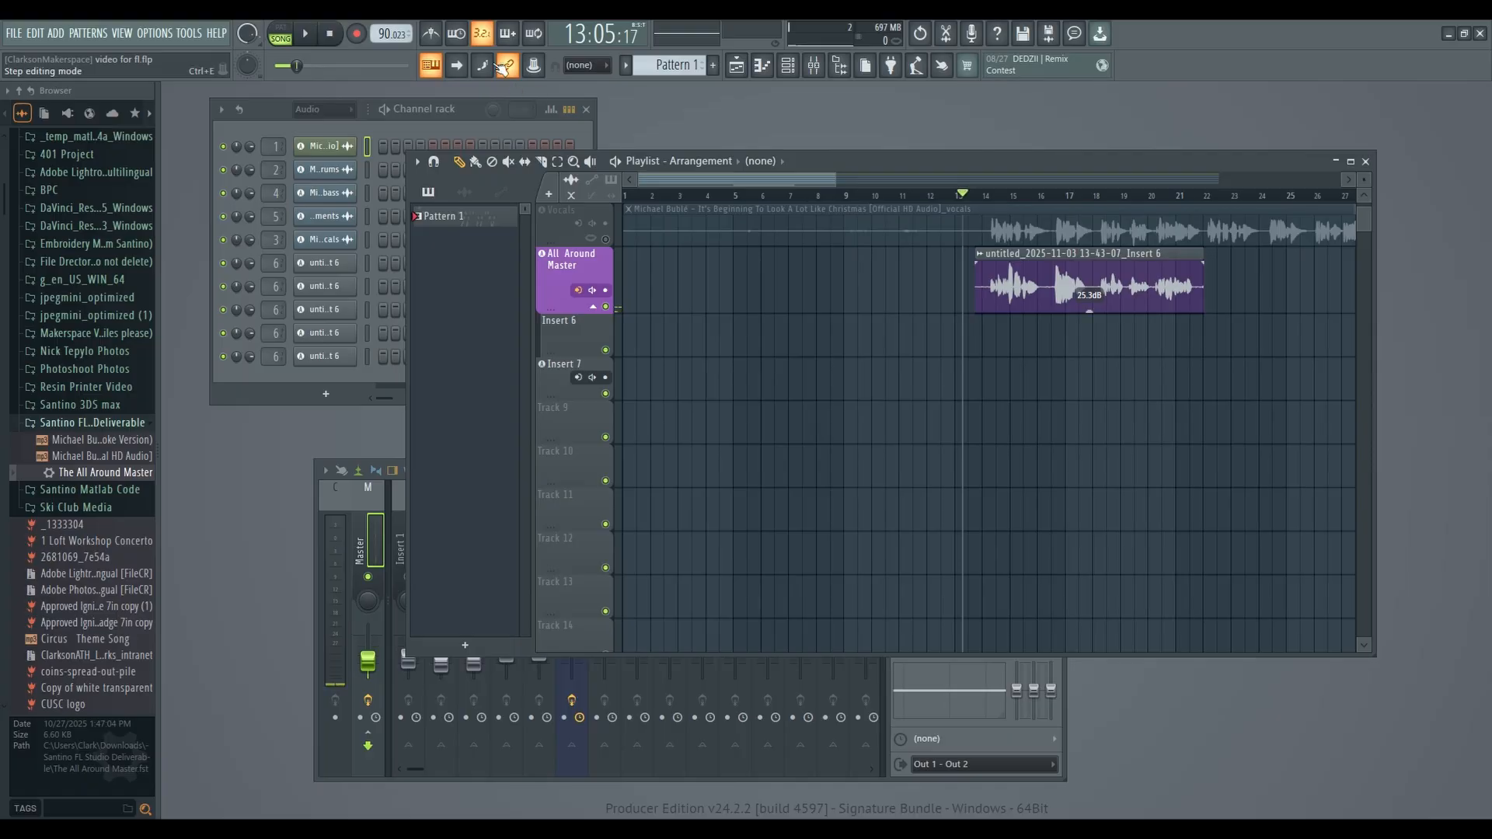
# Step: Open the audio export format options for the project
pyautogui.click(17, 33)
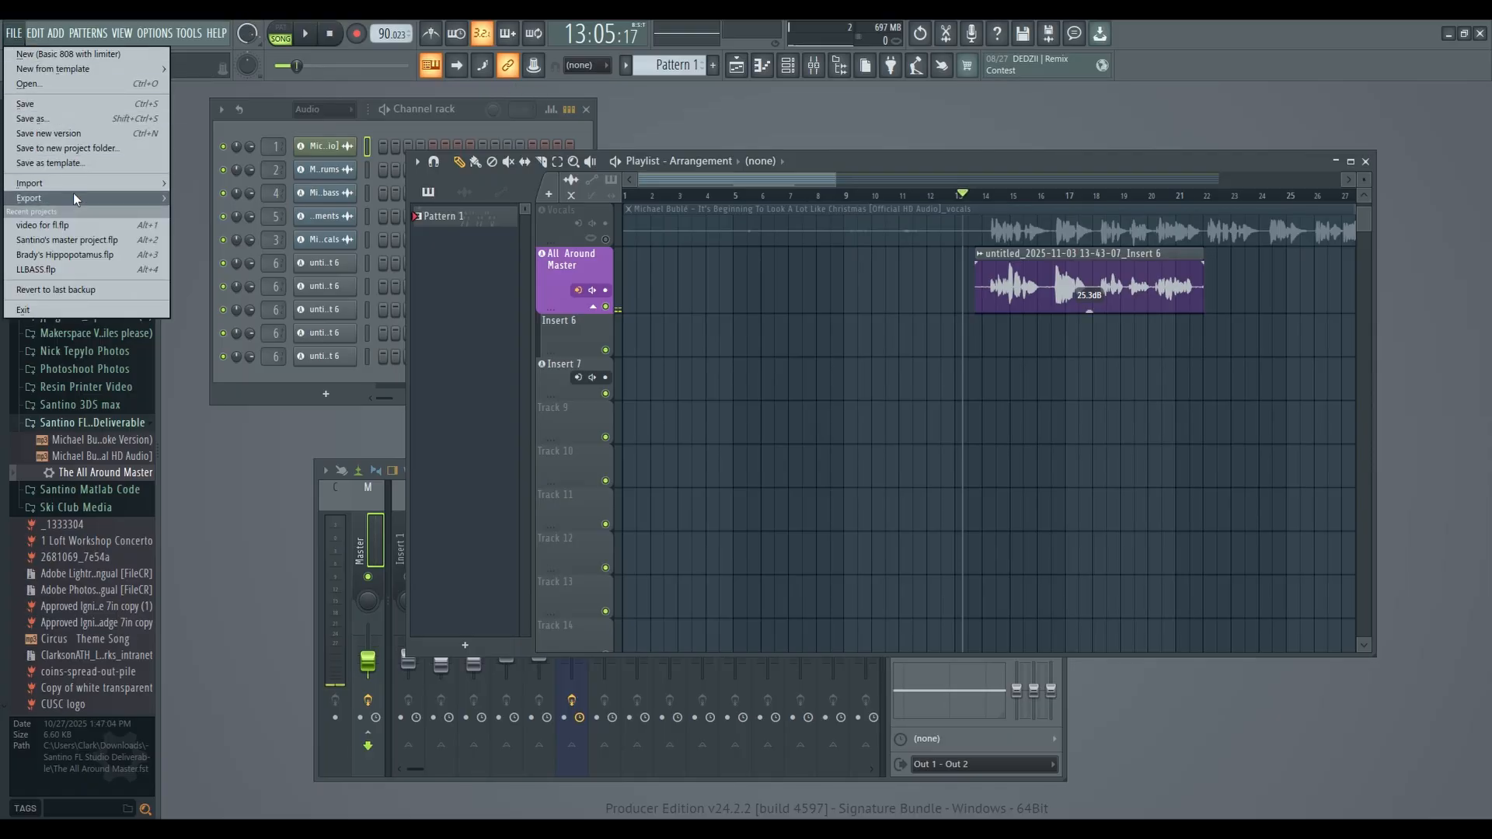
pyautogui.moveTo(74, 199)
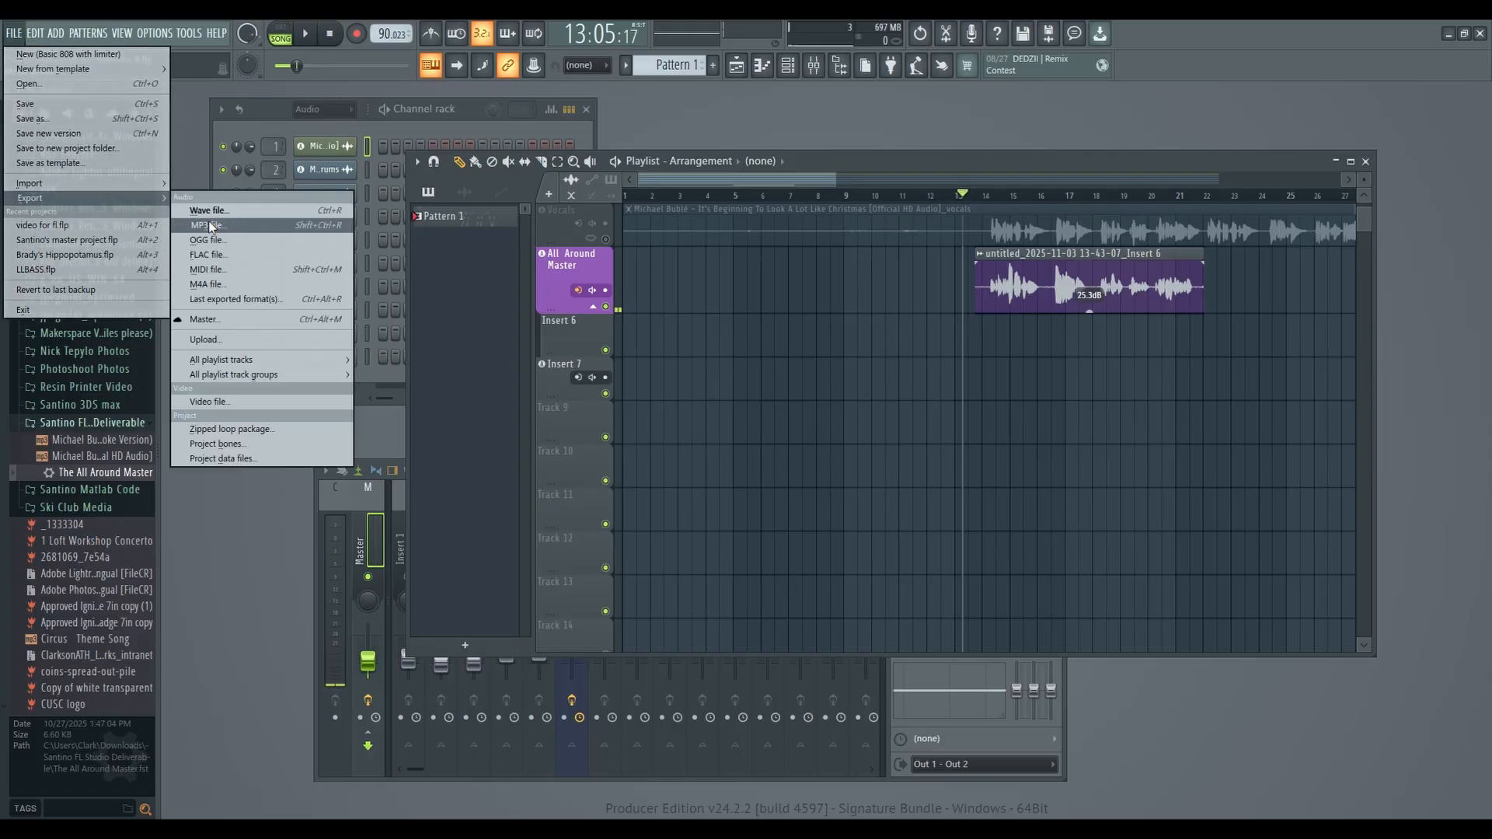